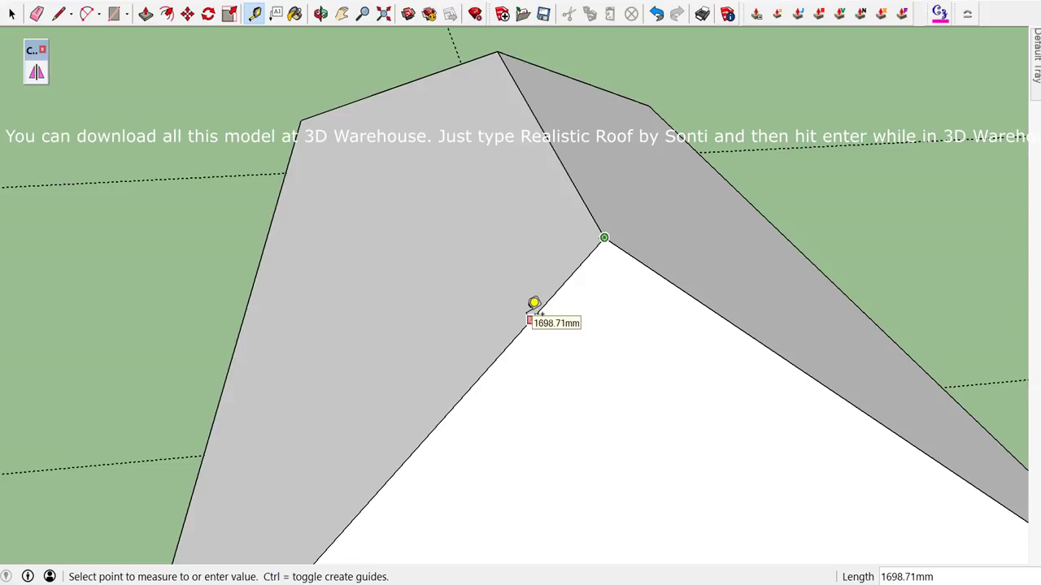
text(200)
- Place a guide point 200 from the roof corner and bring the four-post base into view
key(Return)
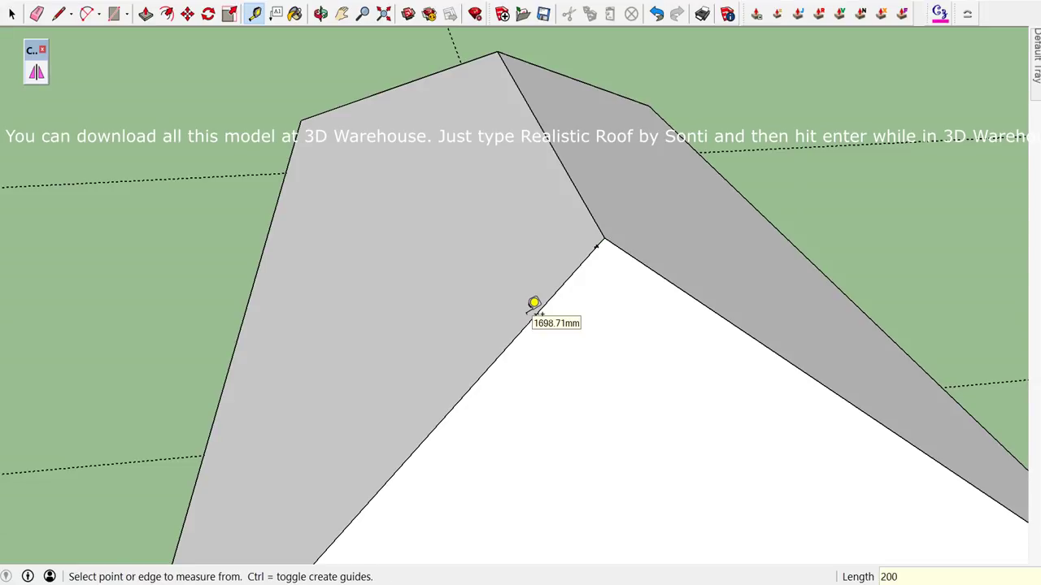
scroll(751, 203, up, 4)
middle_drag(653, 255, 504, 251)
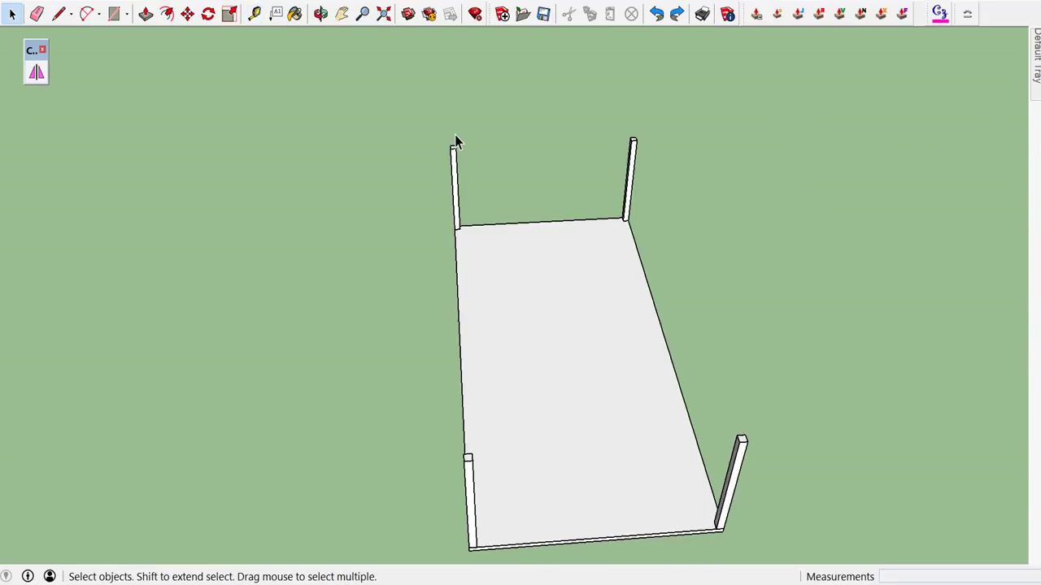
- Draw a 10000 × 20000 mm rectangle from the left post's top to the far post's top
key(r)
mouse_move(462, 134)
middle_down()
mouse_move(586, 209)
mouse_move(430, 146)
middle_up()
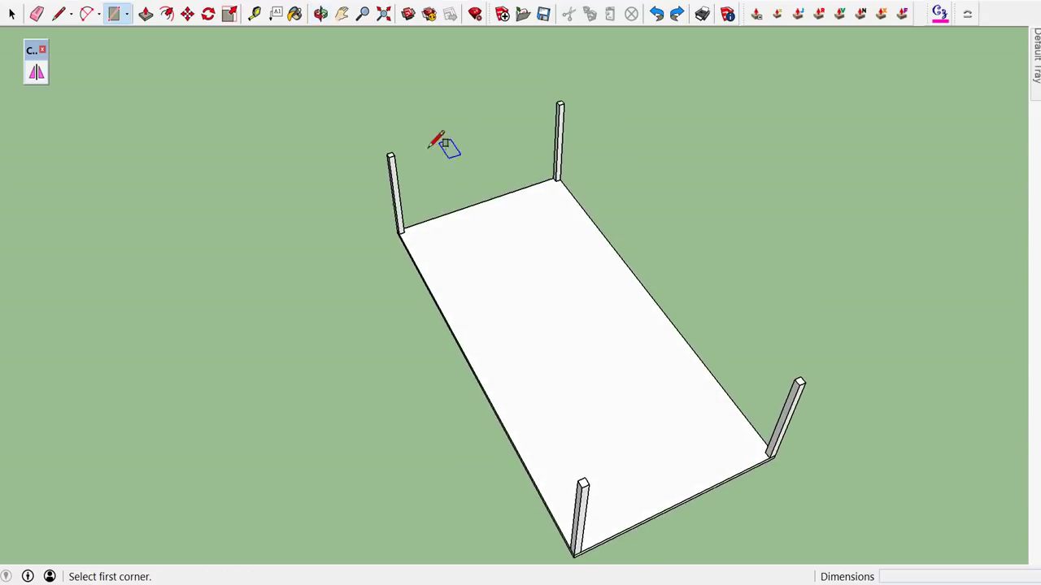
scroll(407, 147, up, 2)
scroll(390, 144, up, 2)
scroll(382, 146, up, 2)
click(381, 152)
scroll(432, 203, down, 1)
scroll(456, 197, down, 1)
scroll(376, 105, down, 1)
scroll(439, 163, down, 2)
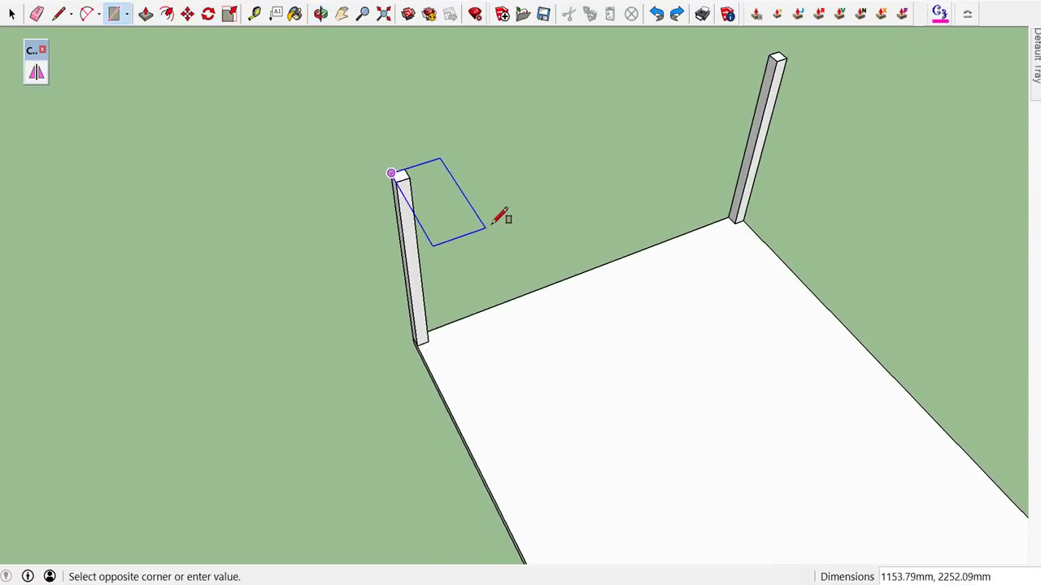
scroll(585, 252, down, 2)
mouse_move(688, 318)
shift+middle_down()
mouse_move(472, 197)
mouse_move(456, 177)
shift+middle_up()
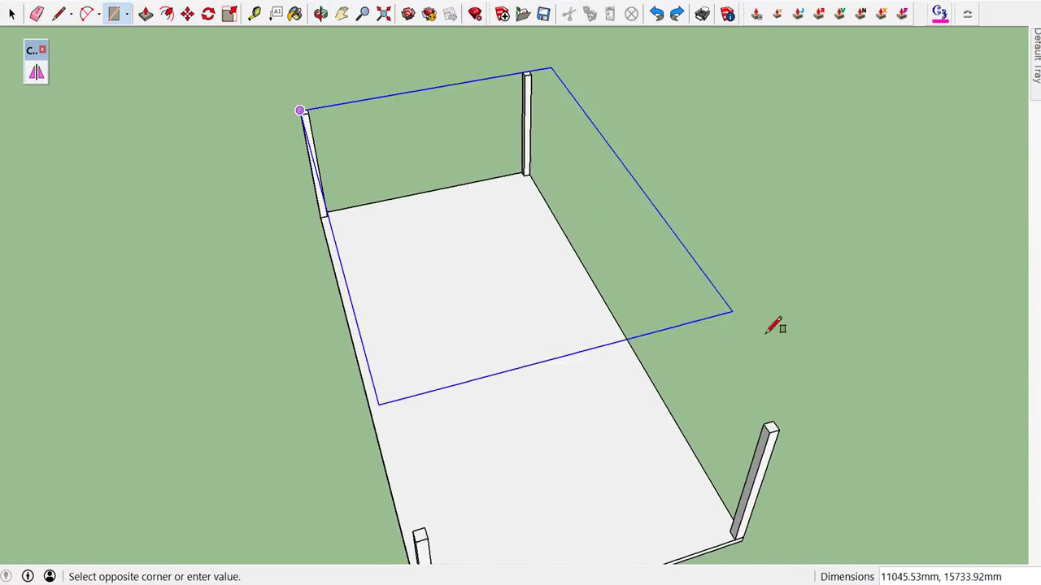
click(772, 428)
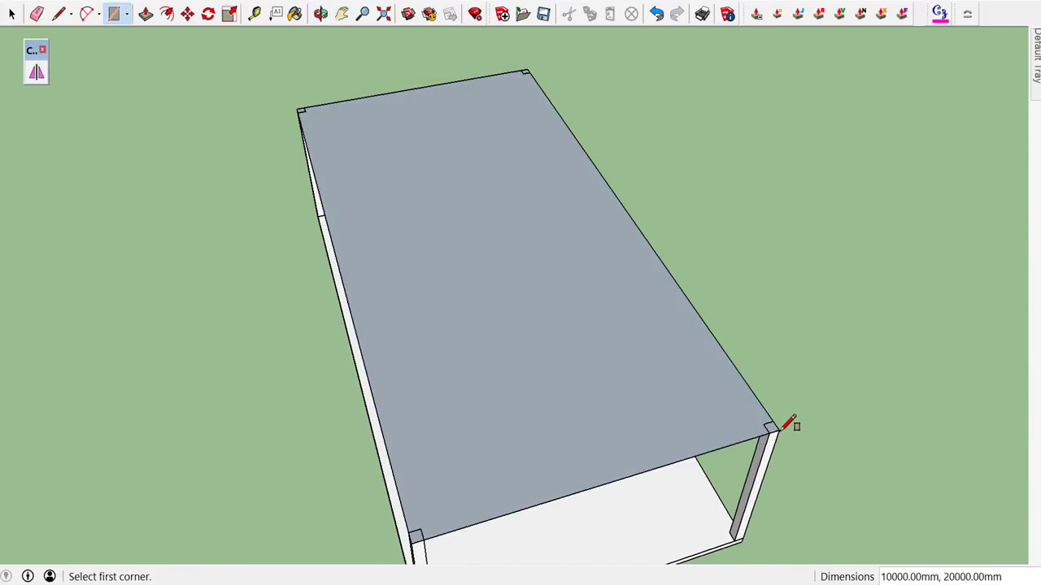
key(space)
- Reverse the new roof face to its front side and start offsetting its outline
right_click(538, 329)
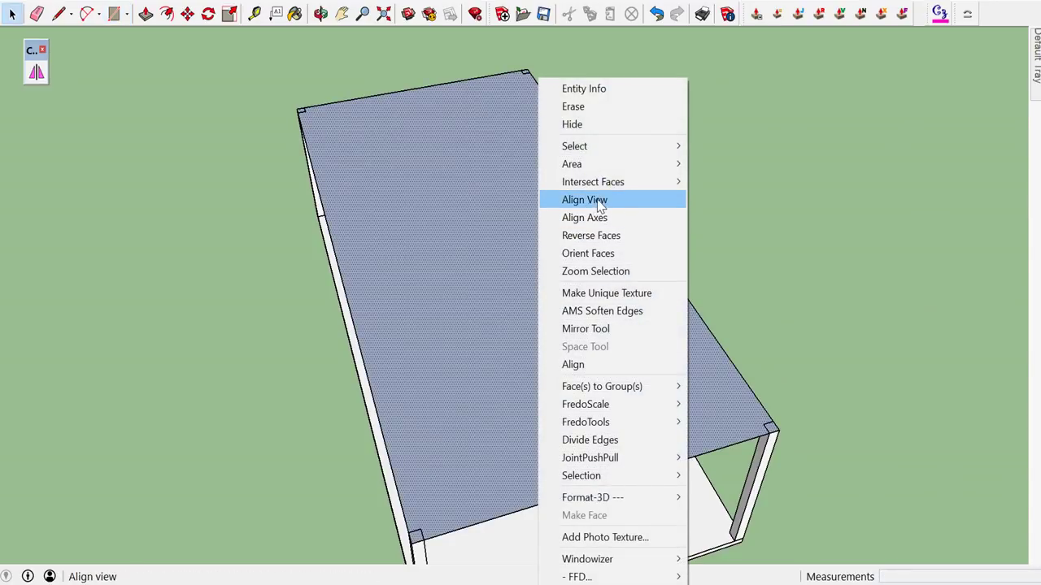
click(602, 235)
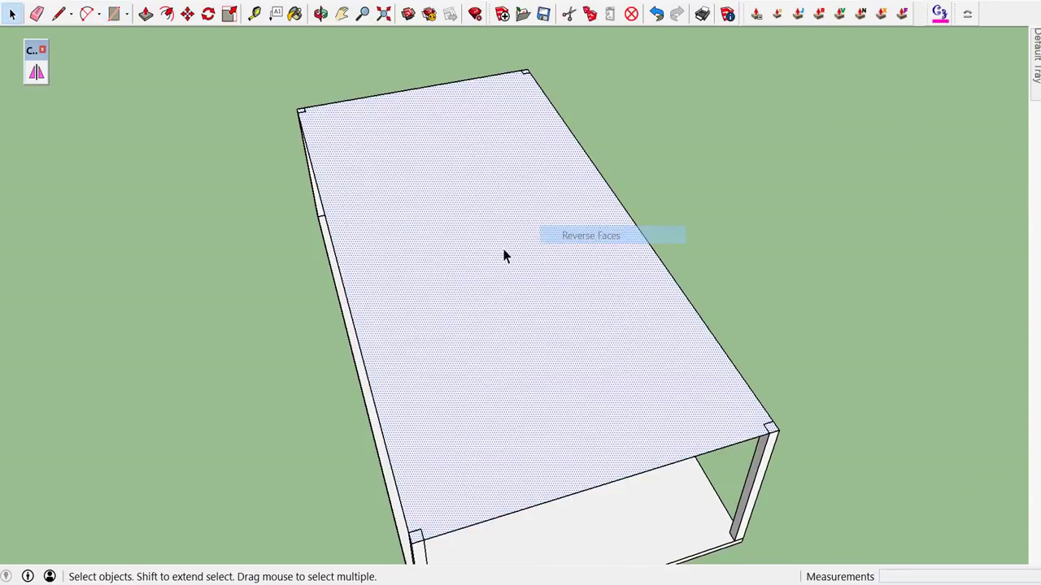
key(f)
click(296, 285)
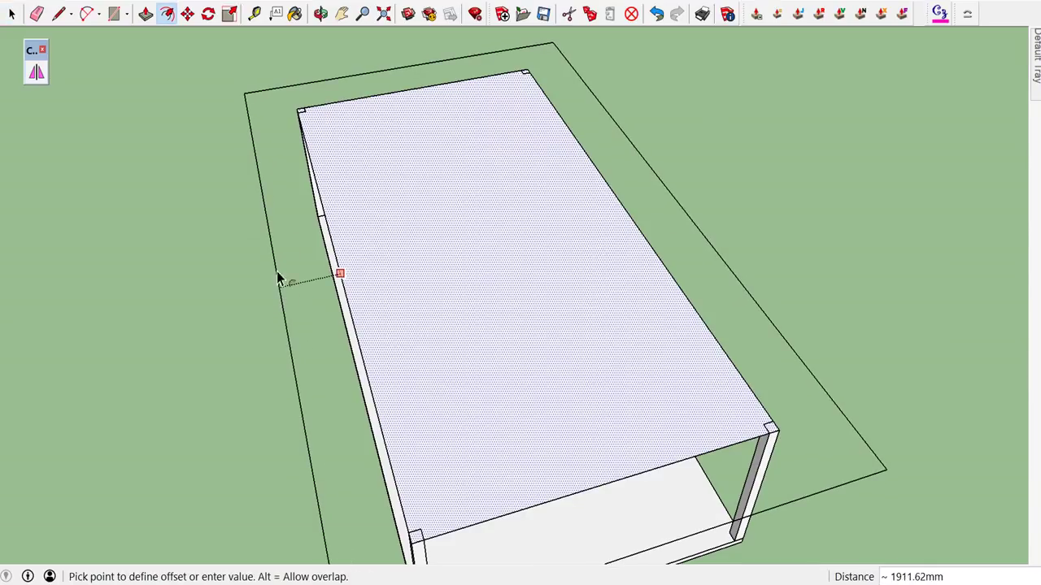
- Set the model's length units to metres and offset the face 1 m outward
click(199, 4)
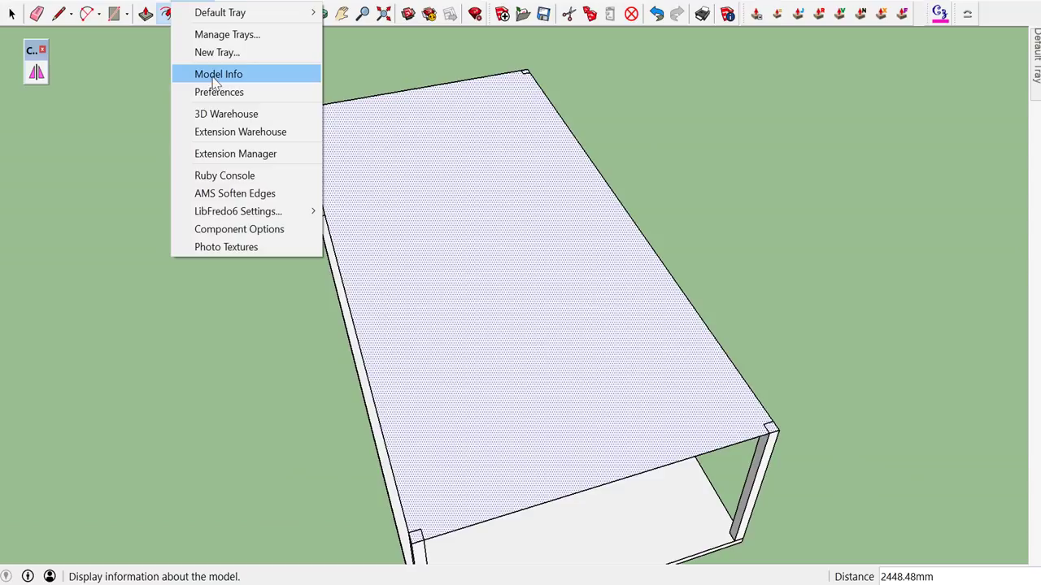
click(287, 77)
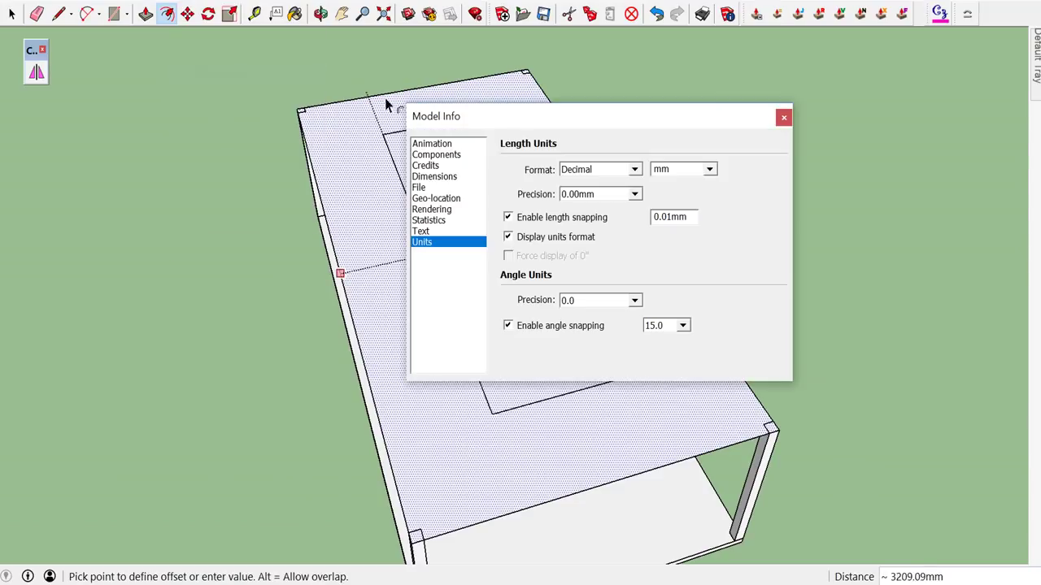
click(709, 170)
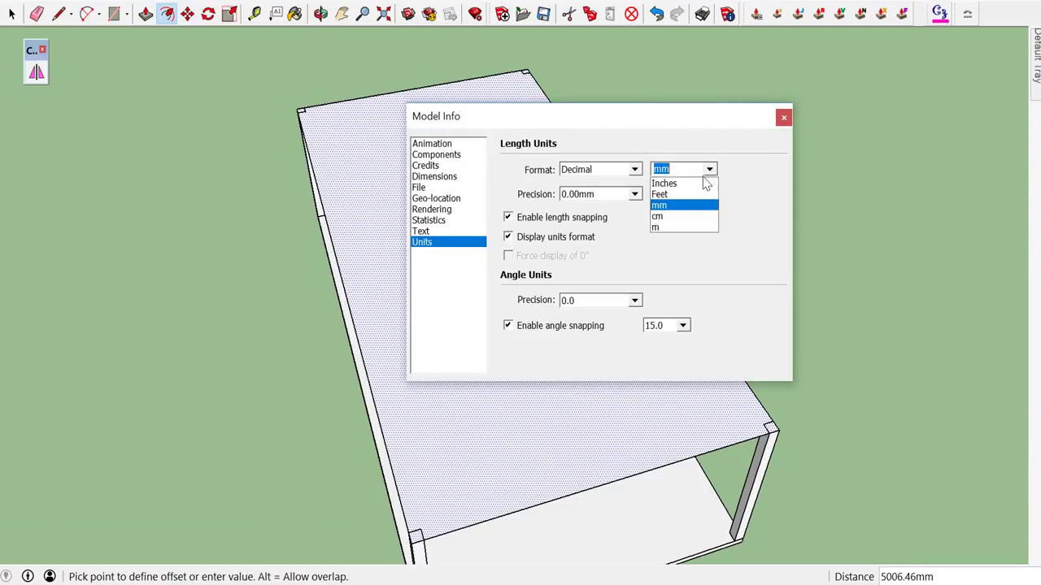
click(667, 229)
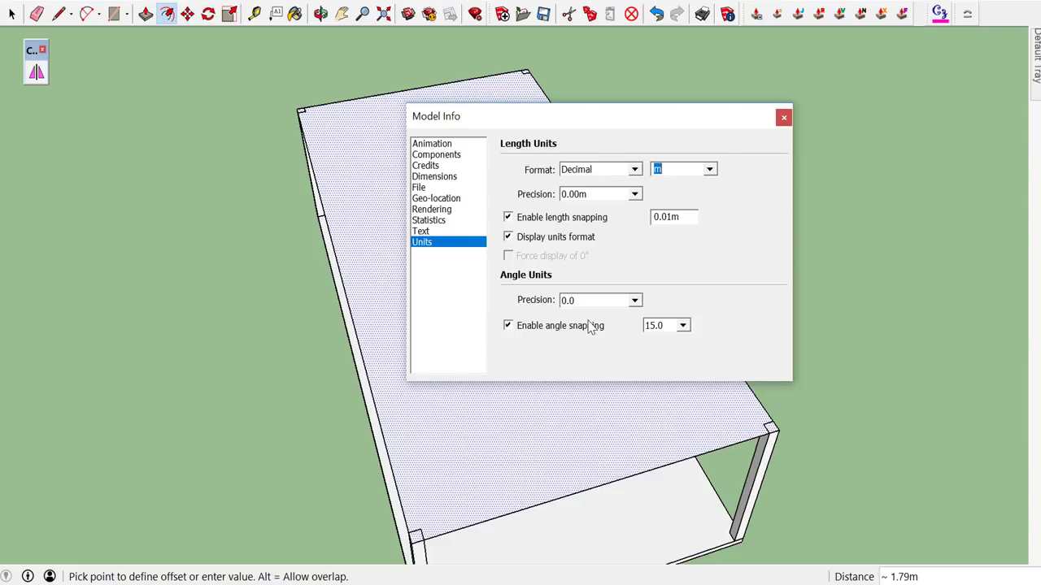
click(784, 119)
text(1)
key(Return)
- Delete the inner outline so the roof top becomes a single face
key(space)
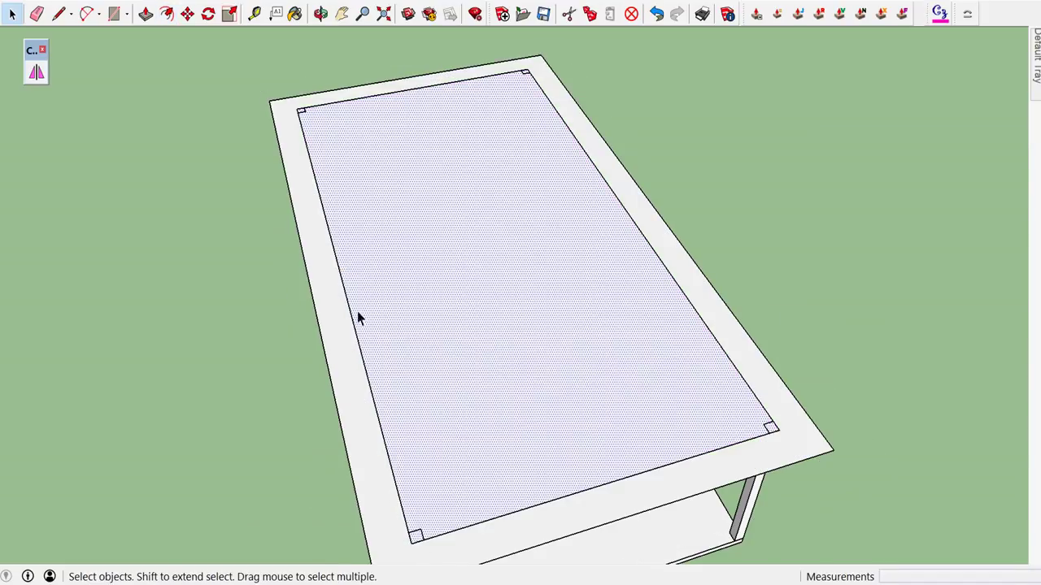
double_click(441, 309)
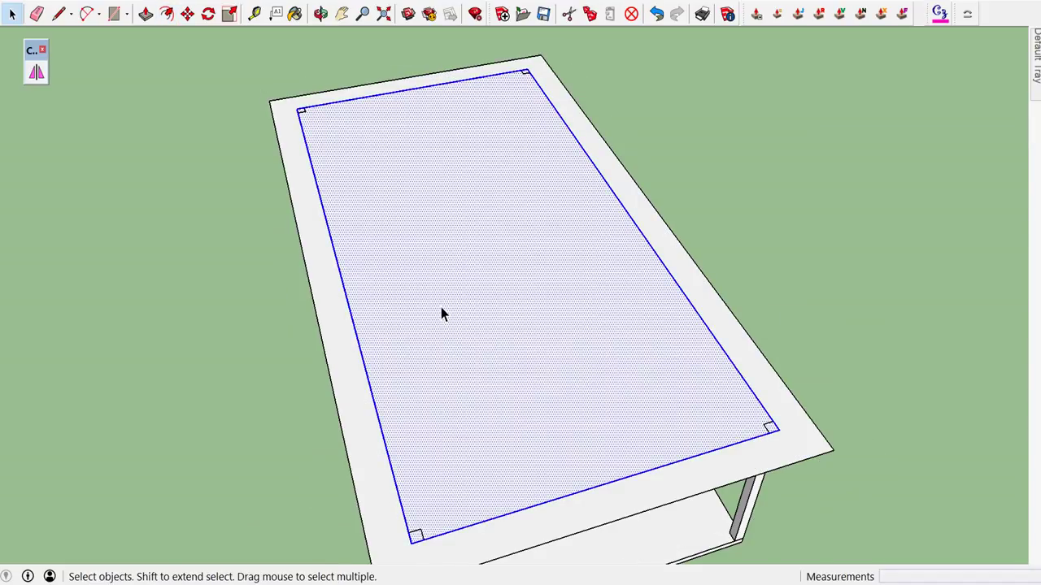
shift+click(442, 310)
key(Delete)
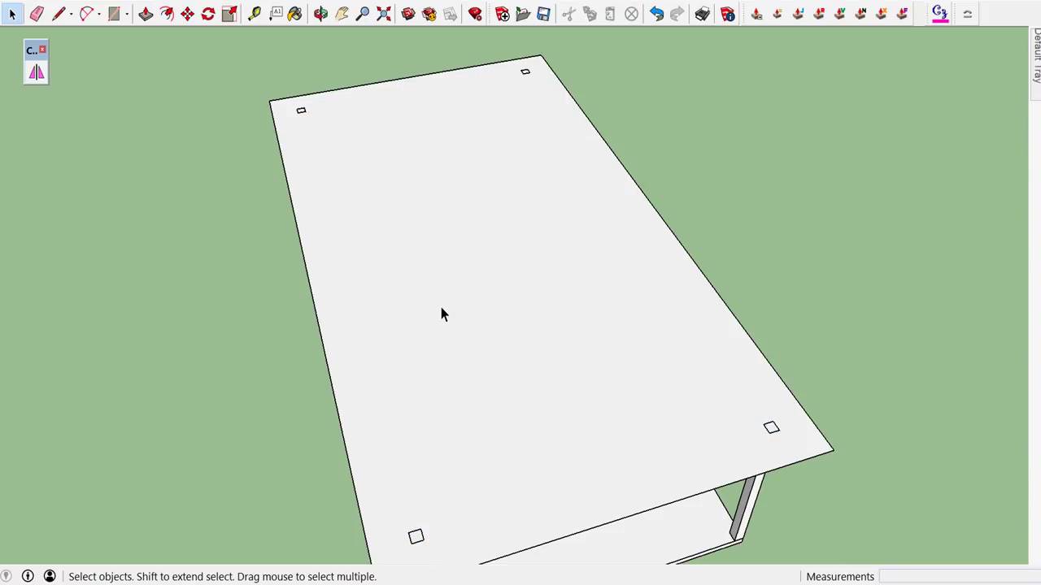
- Push/pull the top face up into a 0.15 m thick slab
double_click(441, 309)
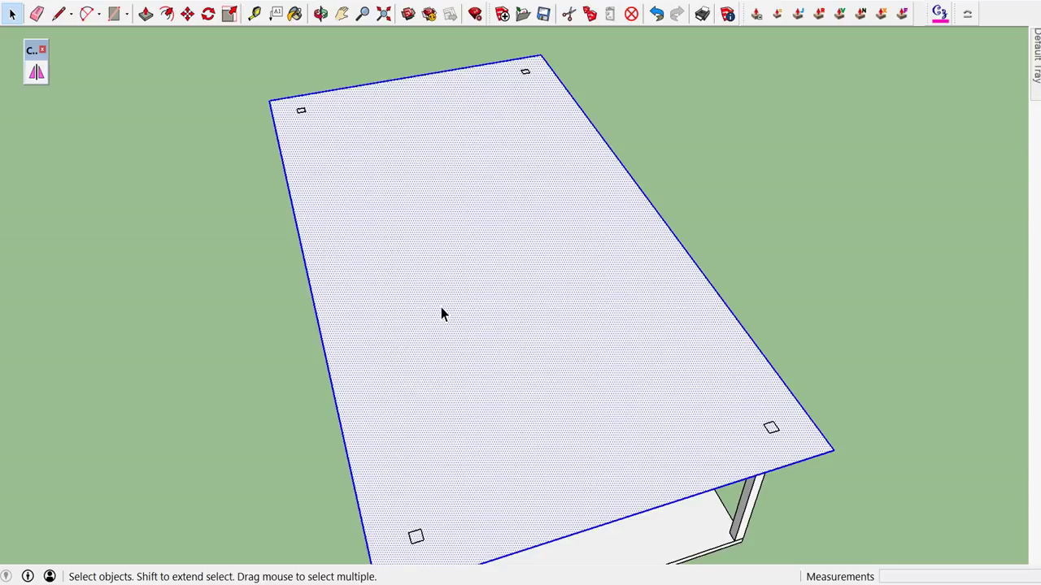
key(p)
drag(442, 315, 419, 297)
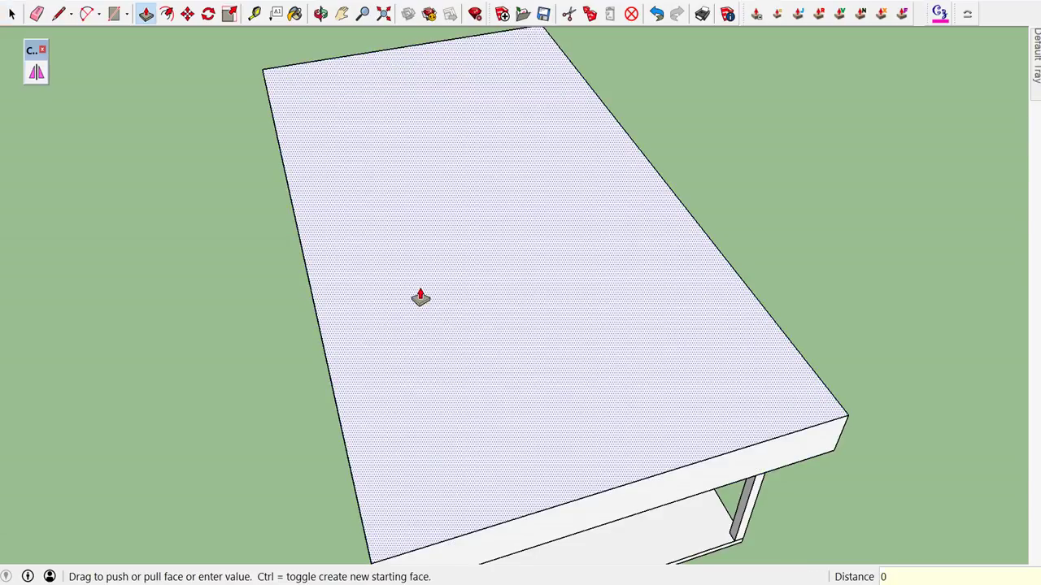
key(Return)
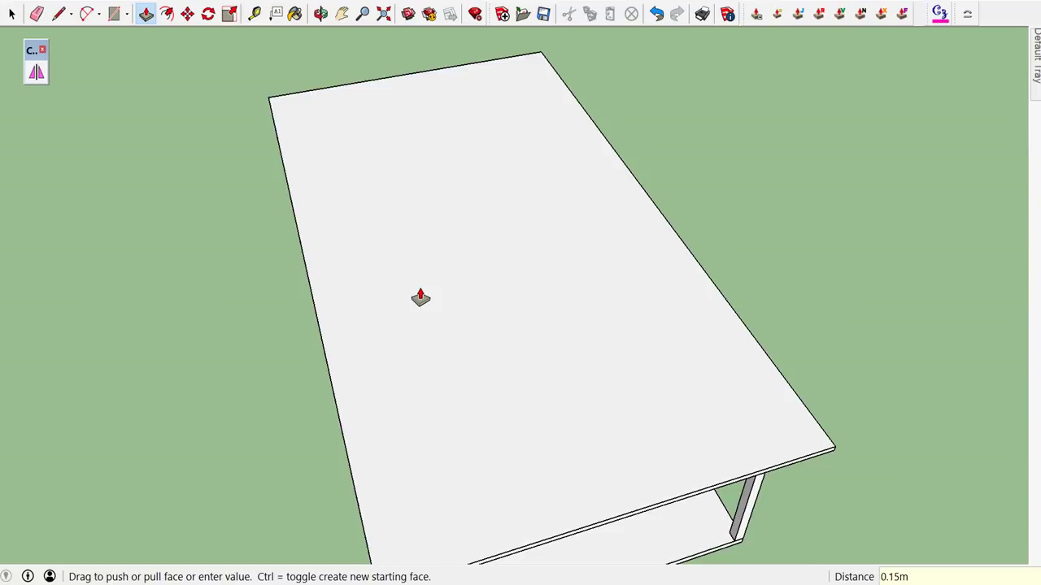
key(space)
scroll(467, 285, down, 3)
mouse_move(467, 285)
middle_down()
mouse_move(486, 289)
mouse_move(325, 212)
middle_up()
key(t)
click(294, 231)
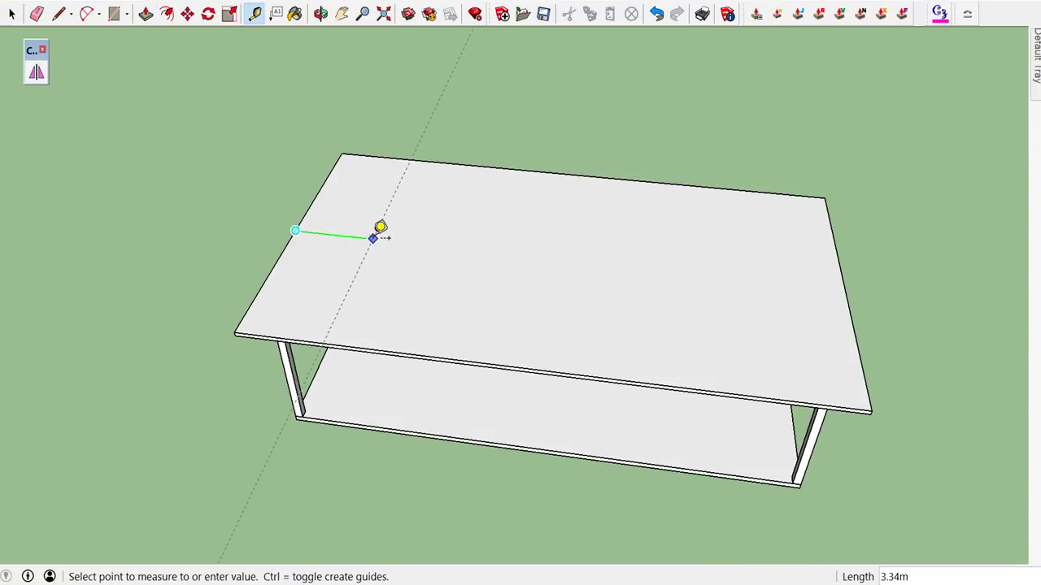
text(5)
- Place guides 5 m in from the left and right ends of the slab
key(Return)
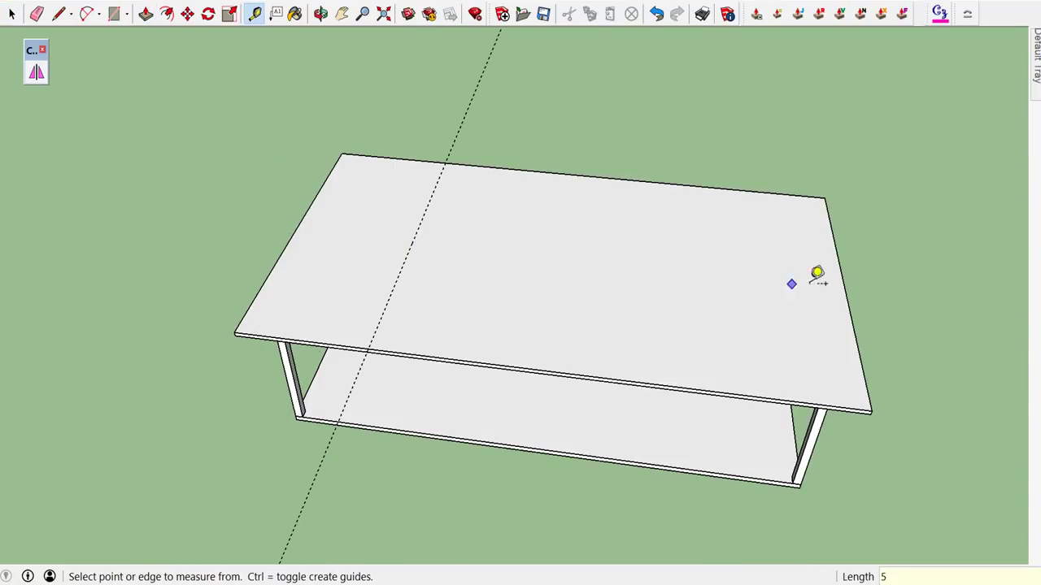
click(846, 288)
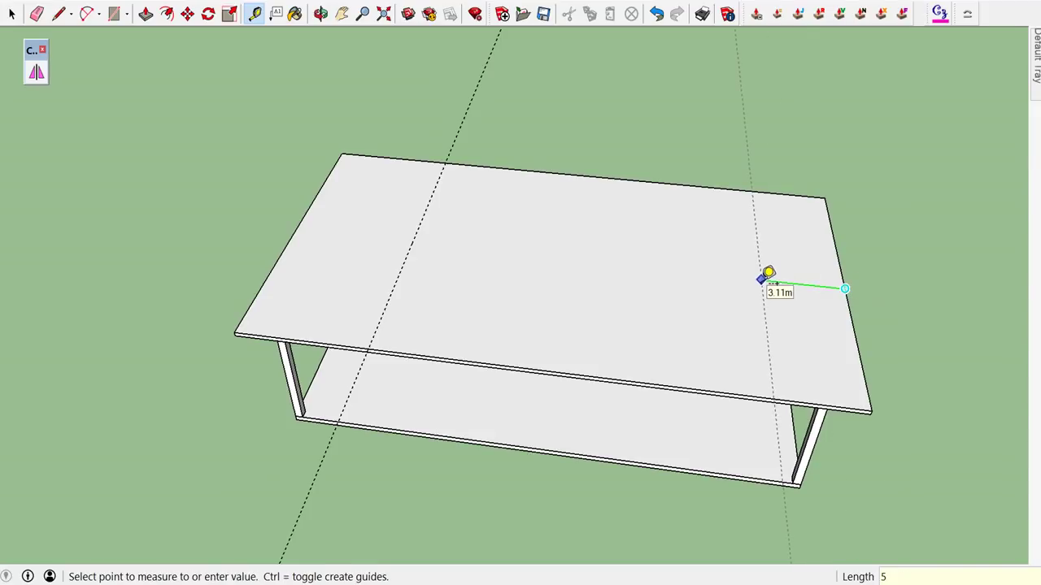
text(5)
key(Return)
- Place a guide 6 m from the back edge along the slab's middle
click(510, 166)
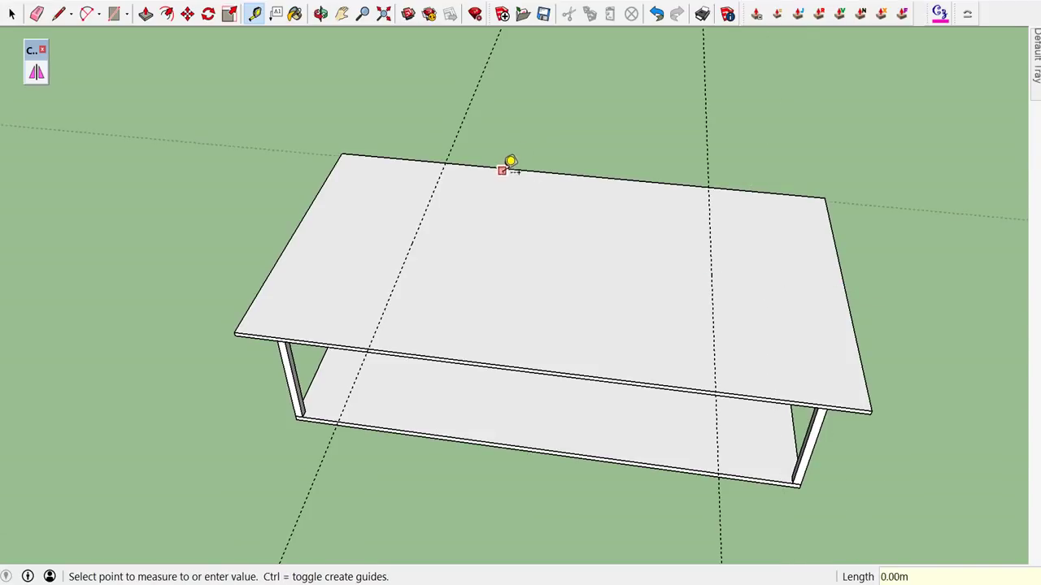
key(Escape)
click(520, 170)
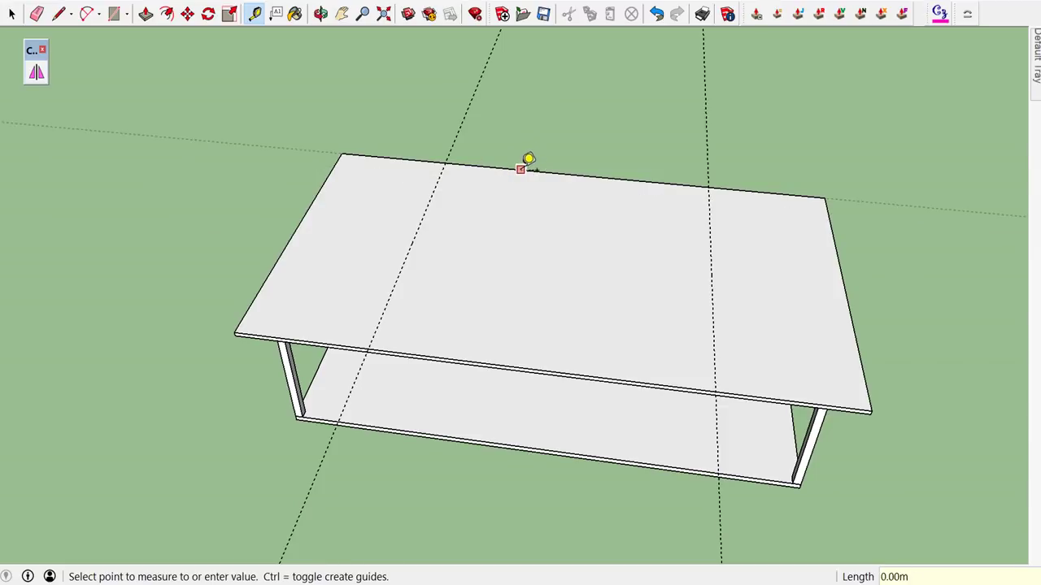
text(6.00m)
click(310, 212)
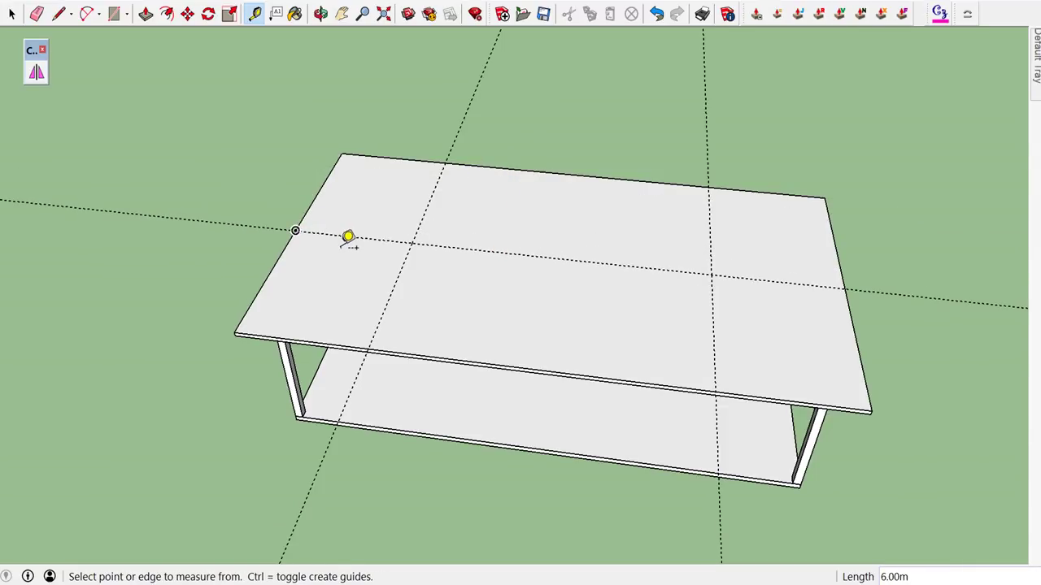
- Draw the ridge line between the guide crossings and hip lines to the back-right and front-right corners
key(l)
click(412, 243)
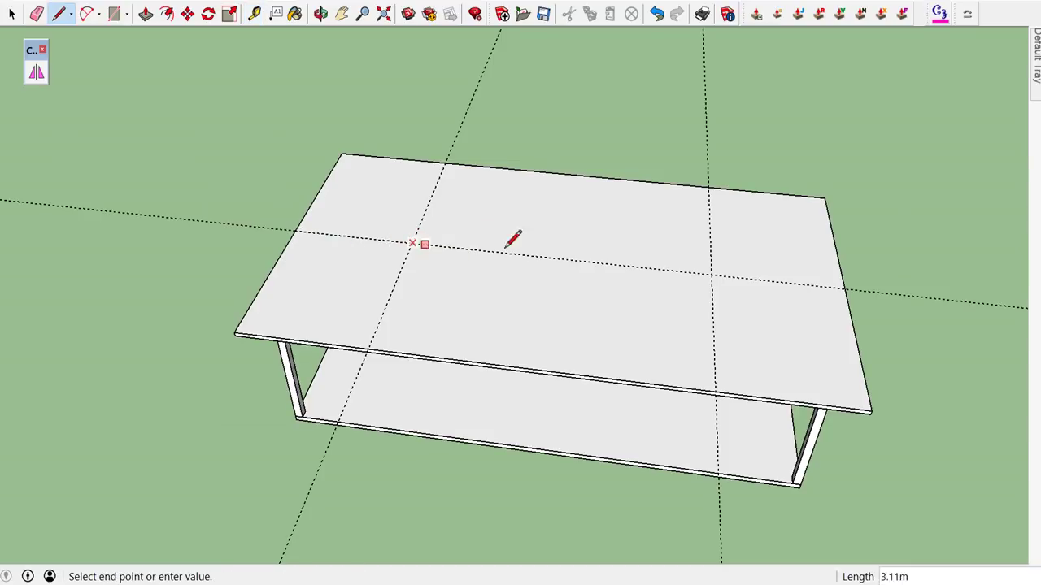
click(711, 275)
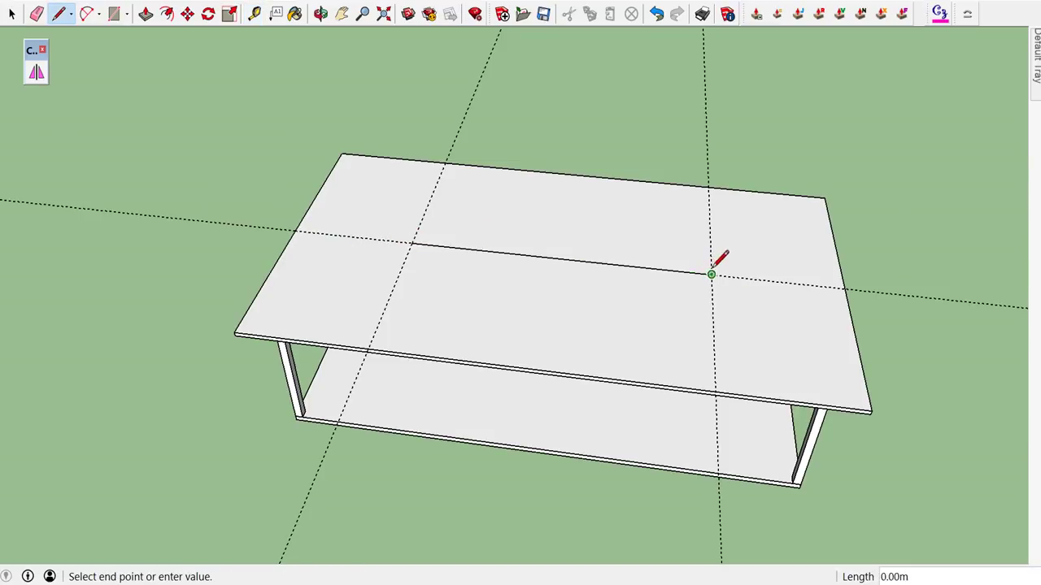
click(824, 198)
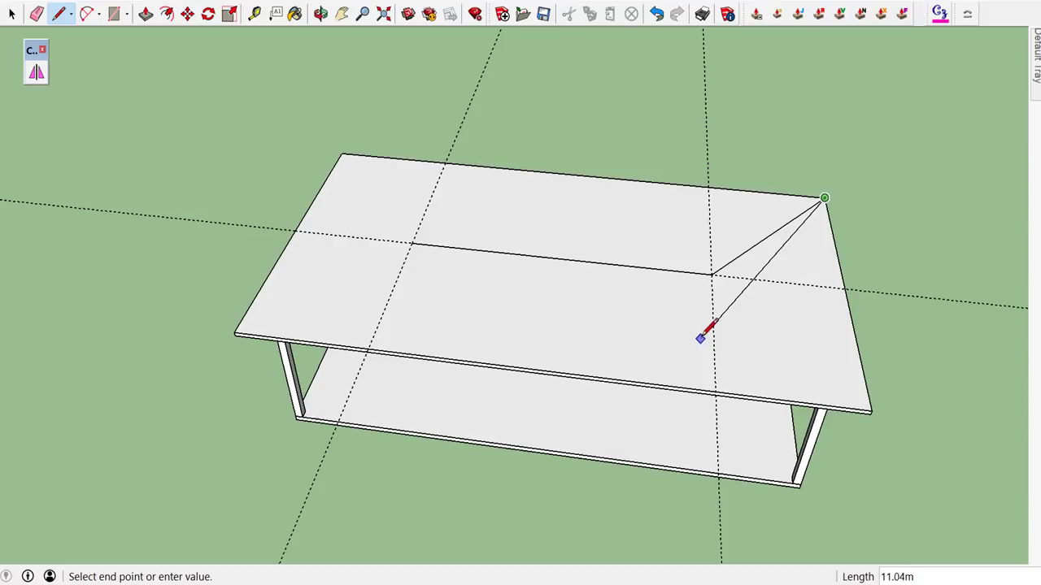
click(711, 275)
click(711, 275)
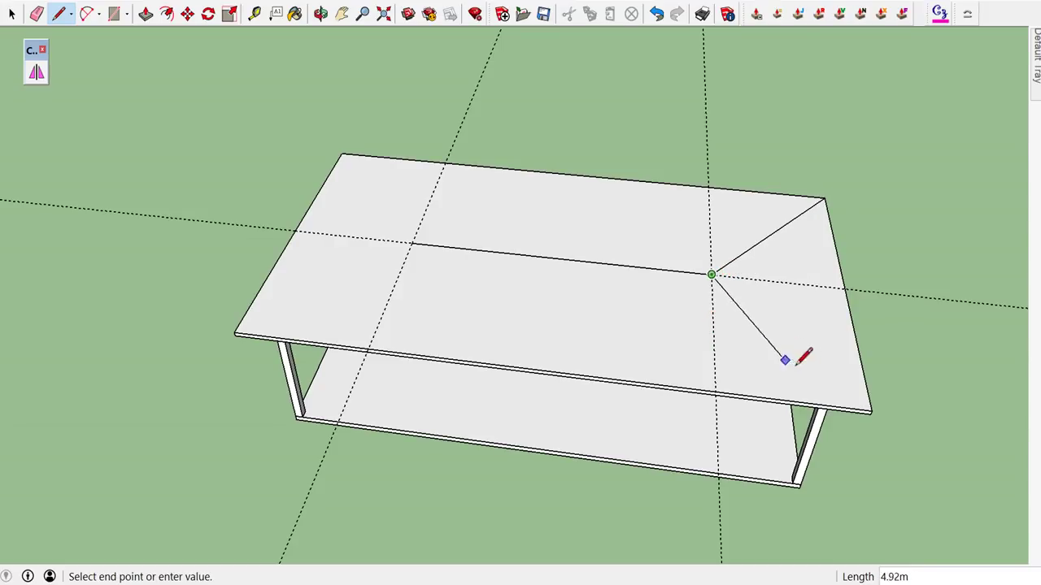
click(871, 411)
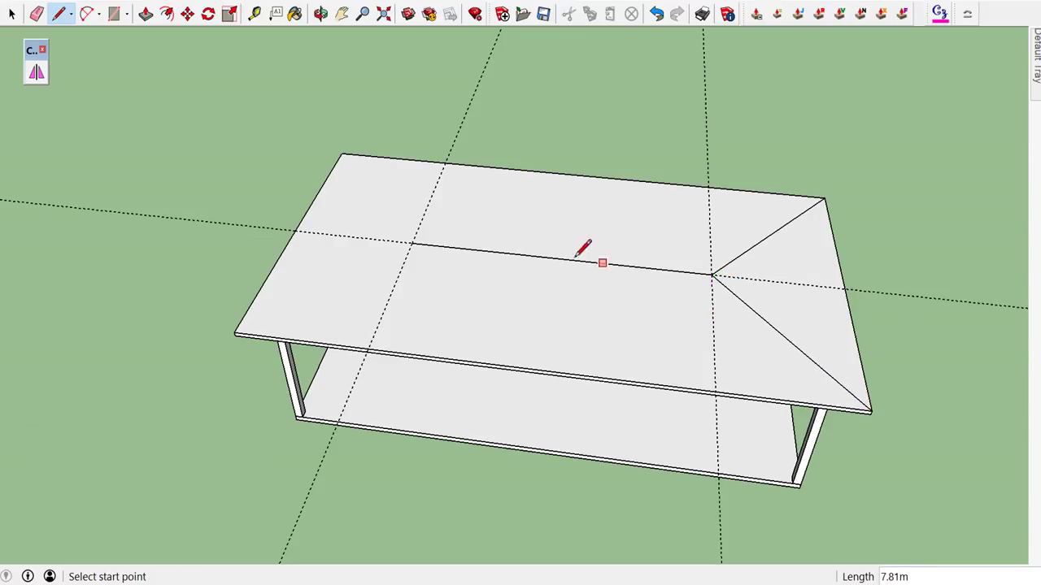
- Draw hip lines from the left ridge end to the back-left and front-left corners
click(412, 242)
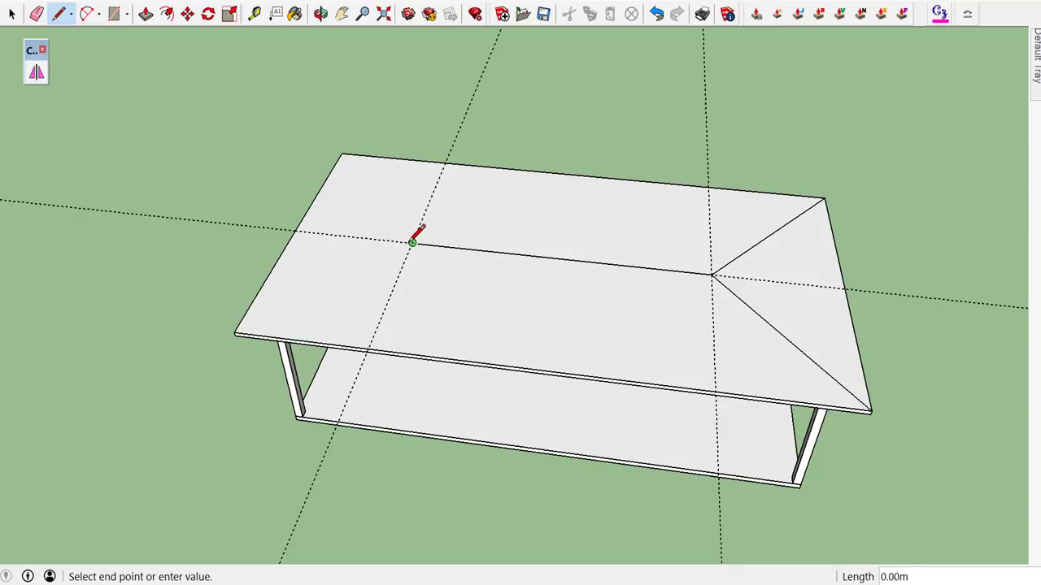
click(342, 152)
click(412, 242)
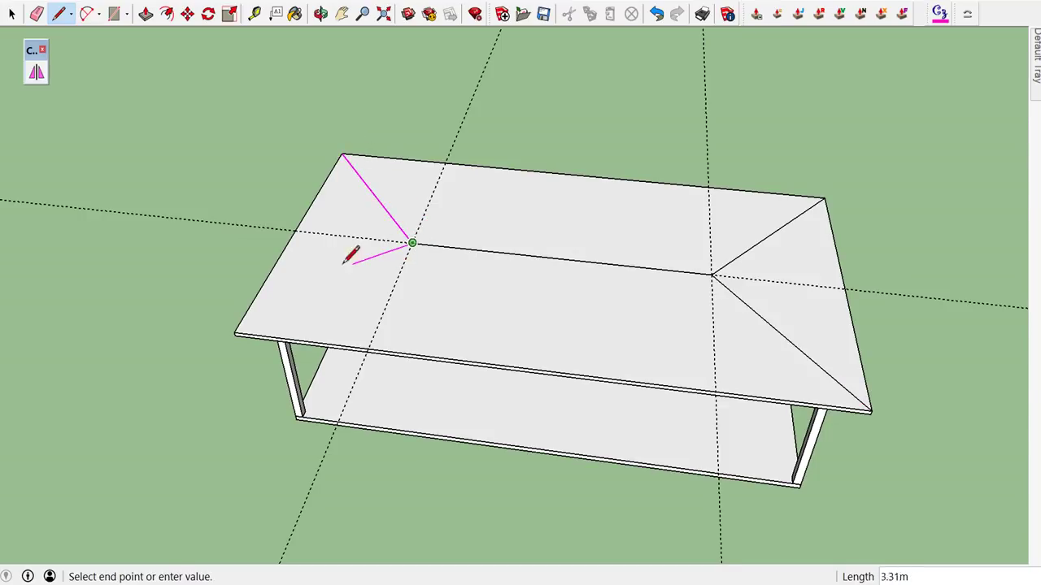
click(236, 332)
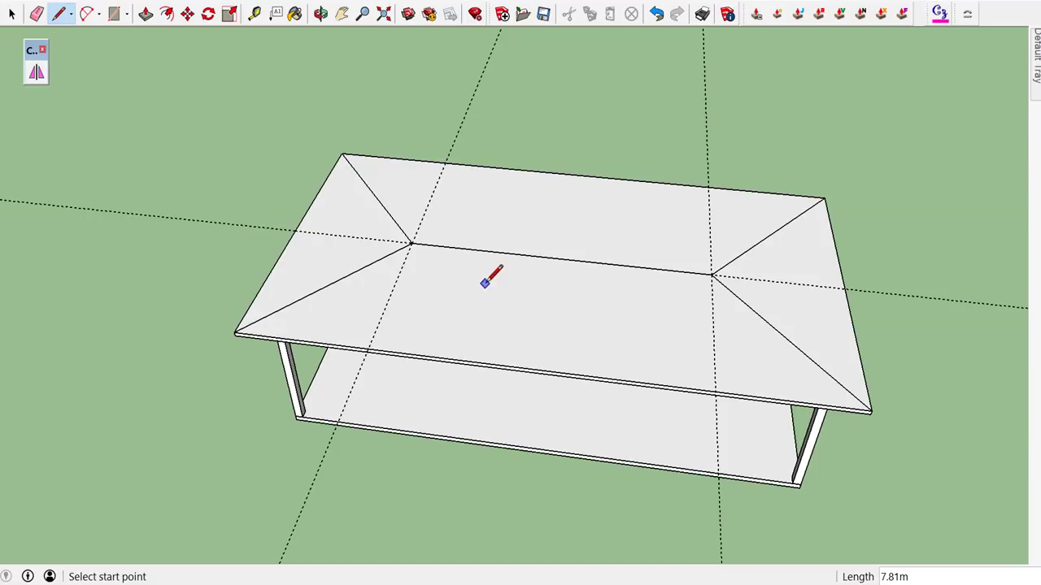
key(m)
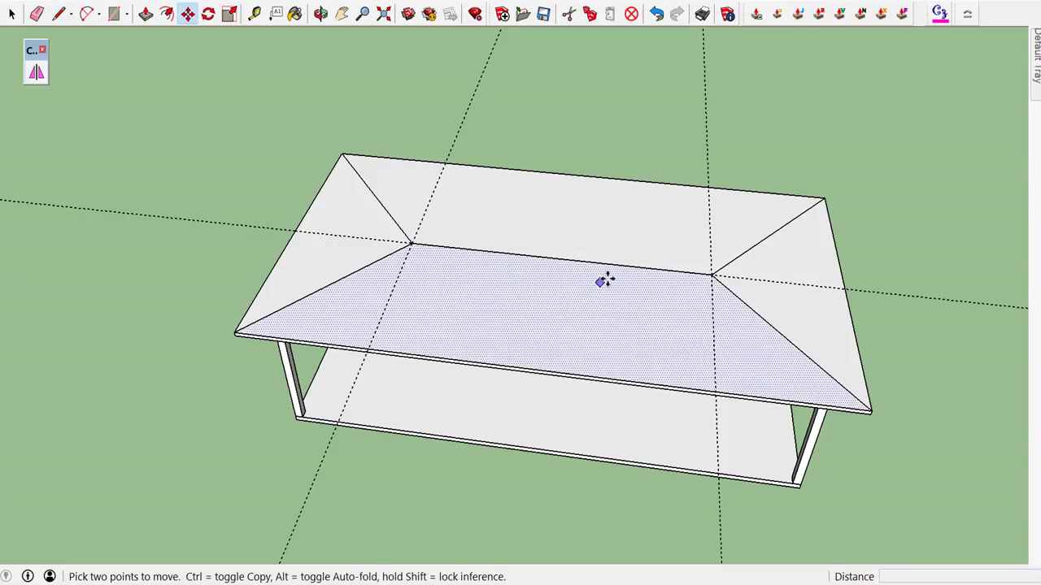
- Move the ridge line 3 m straight up along the blue axis
click(557, 258)
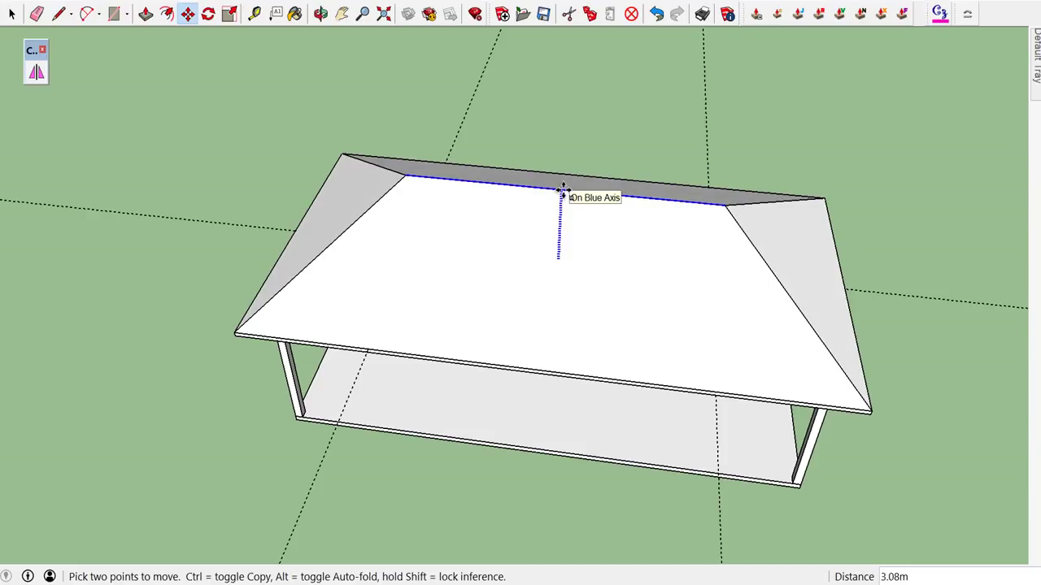
text(3)
key(Return)
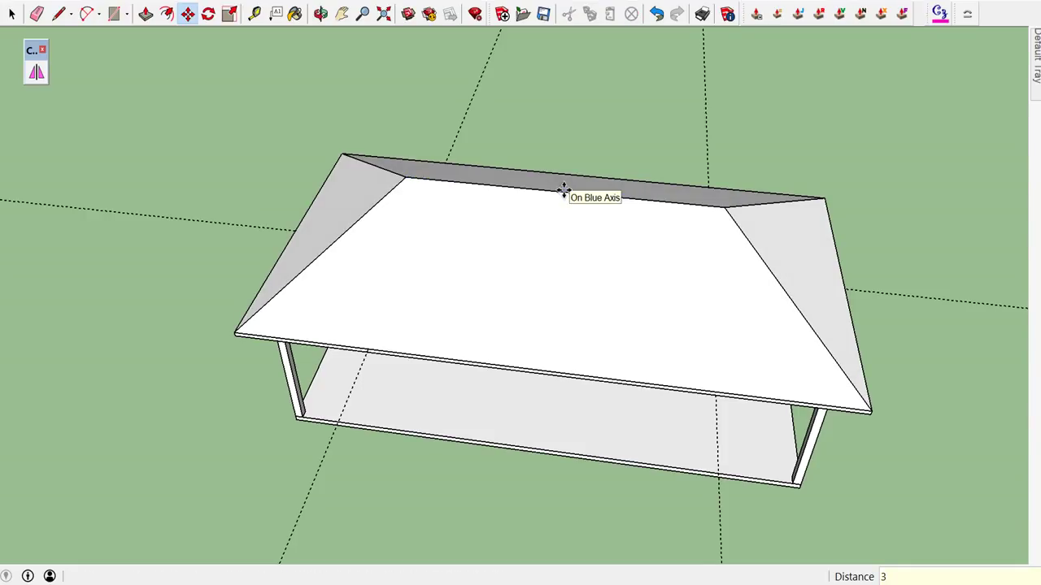
key(space)
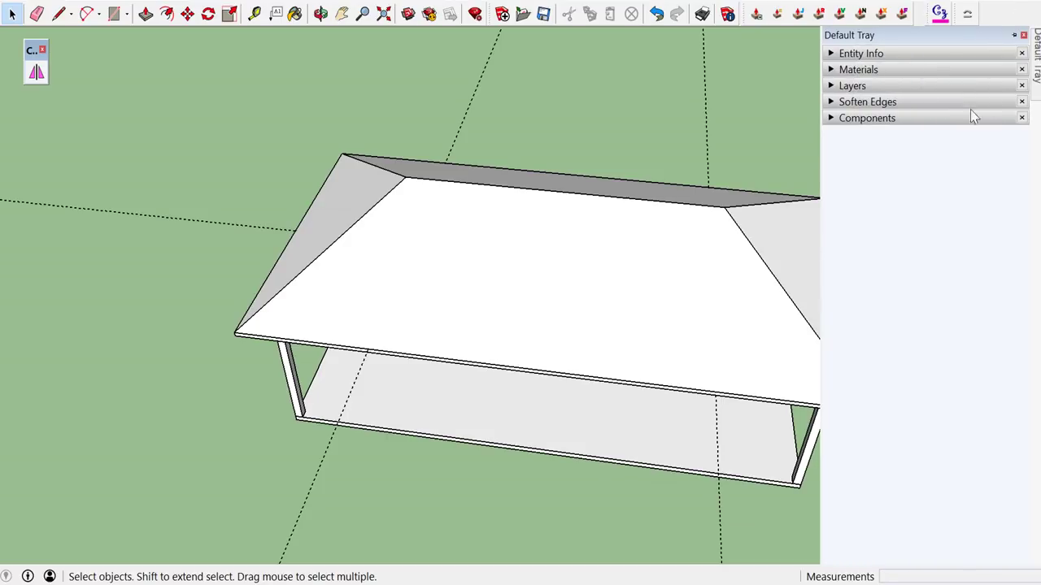
- Add a layer named หลังคา in the Layers panel and set it as current
click(921, 88)
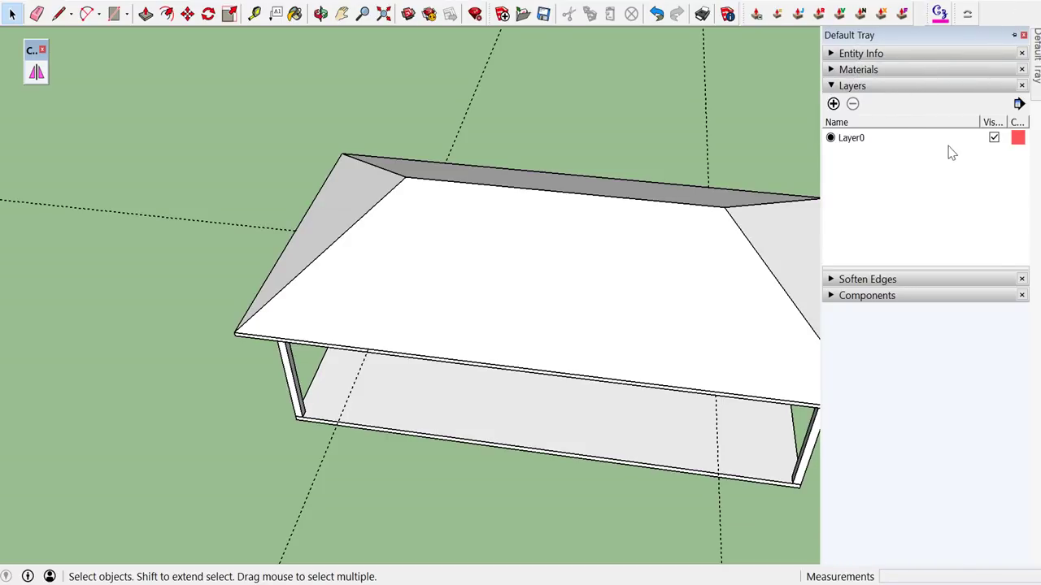
click(833, 105)
text(S)
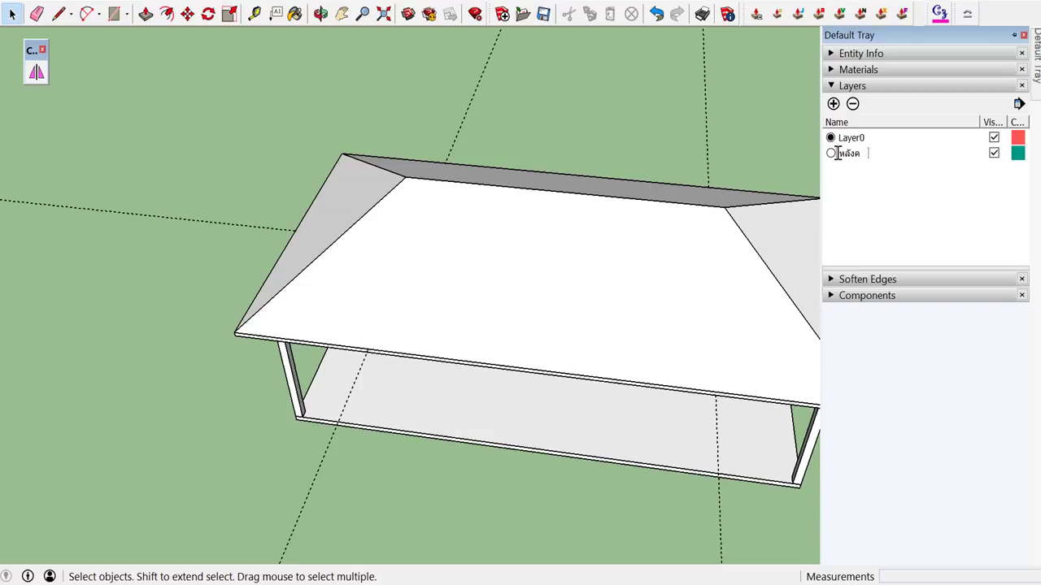
key(Return)
click(830, 154)
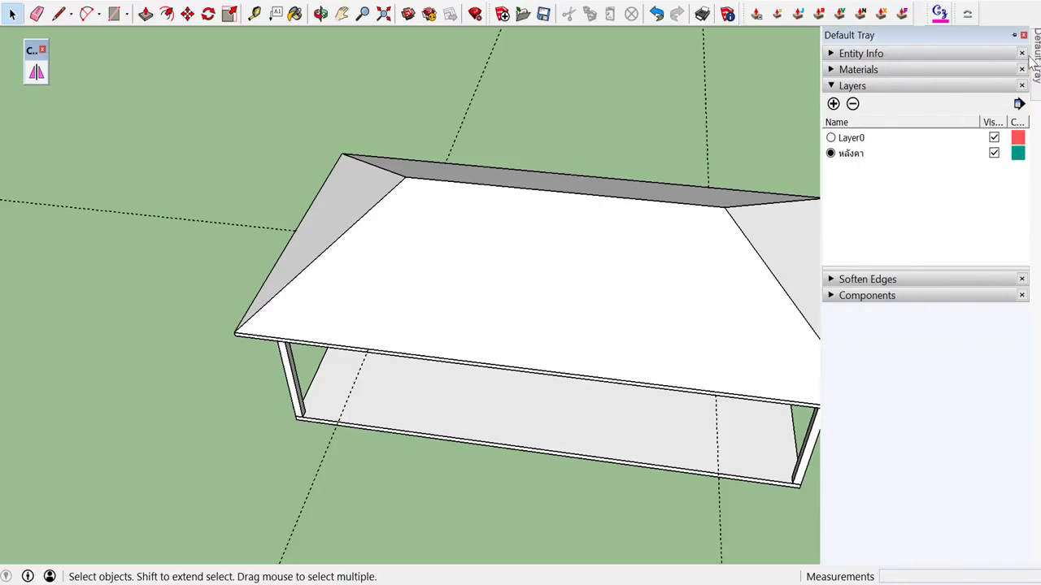
scroll(727, 254, down, 2)
mouse_move(771, 157)
middle_down()
mouse_move(510, 408)
mouse_move(502, 372)
middle_up()
- Zoom to one ridge end and start a Tape Measure from the inner roof corner
scroll(569, 307, up, 2)
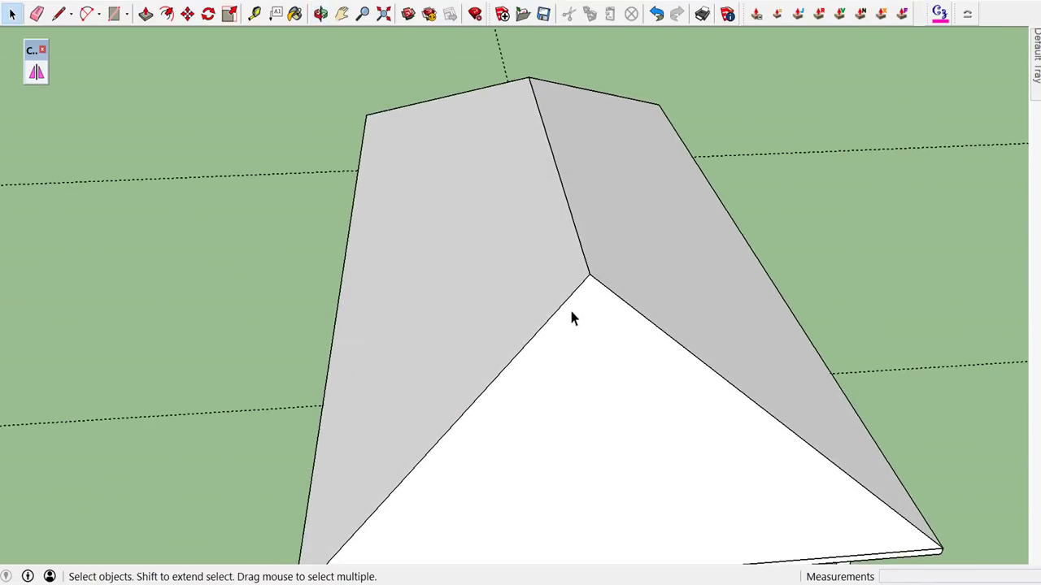
middle_drag(569, 307, 589, 265)
scroll(599, 252, up, 2)
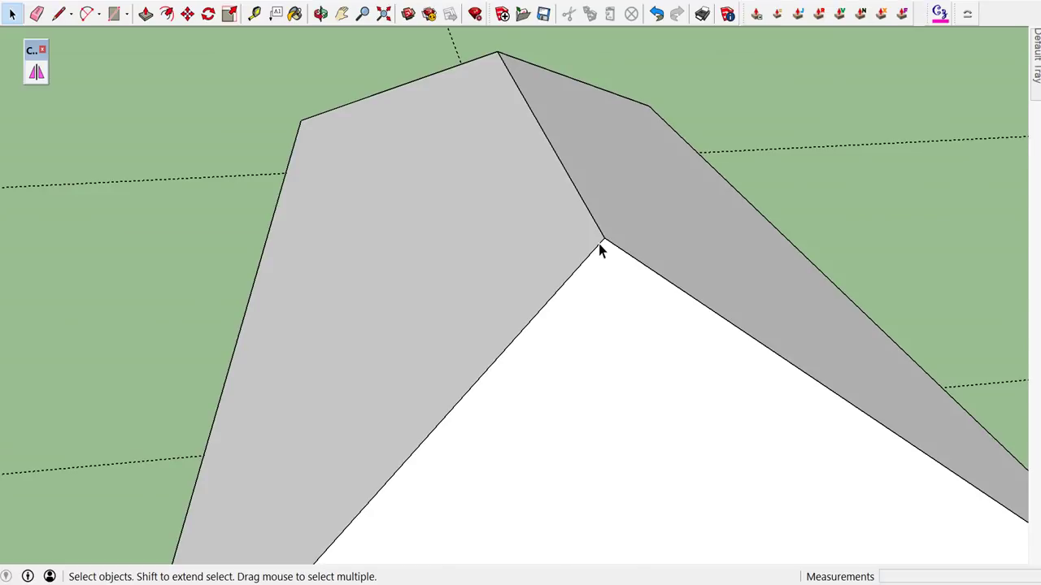
key(t)
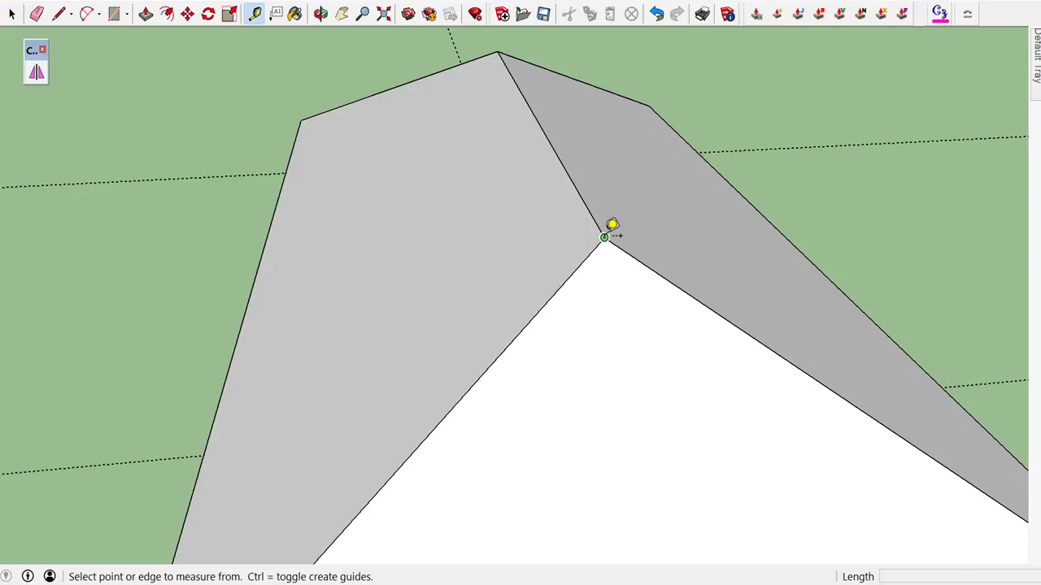
click(603, 239)
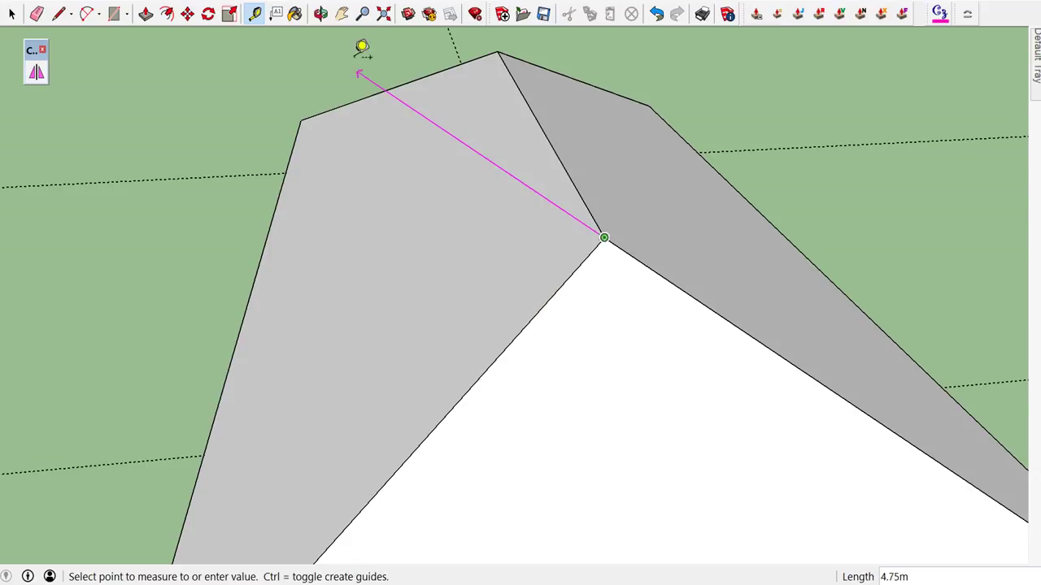
click(198, 4)
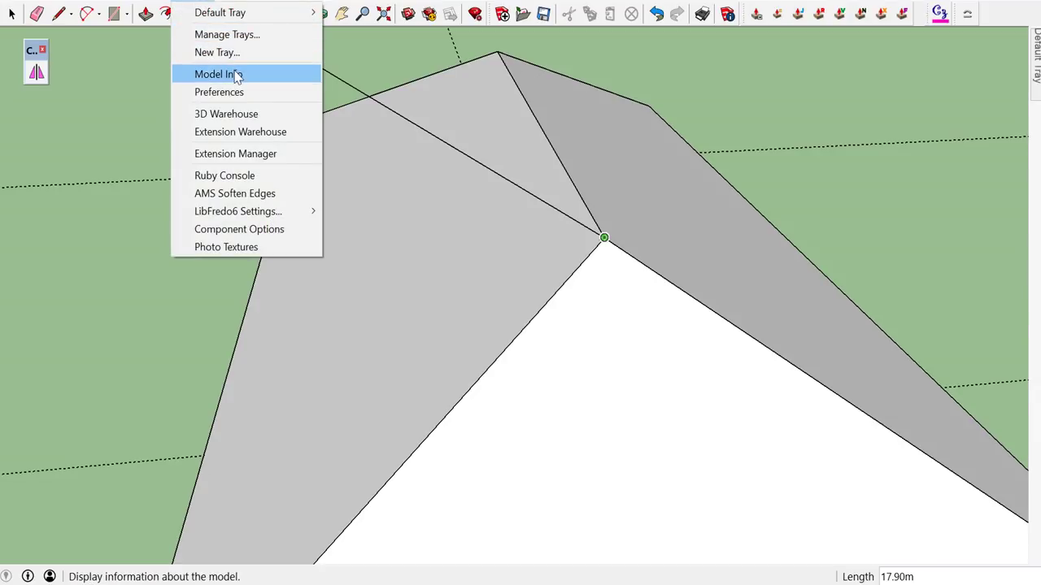
- Set the model's length units to millimetres in Model Info
click(235, 74)
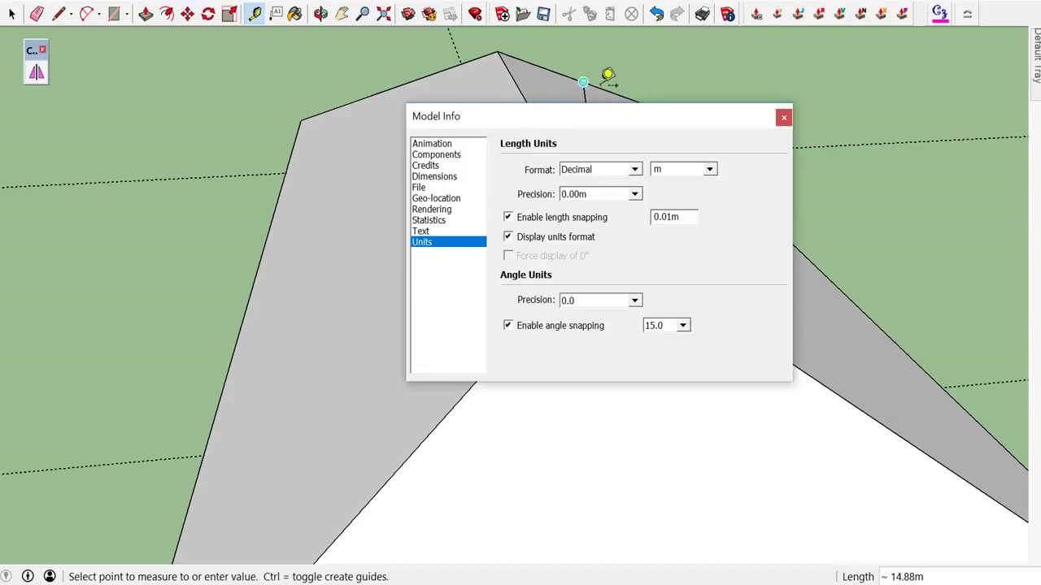
click(709, 170)
click(688, 205)
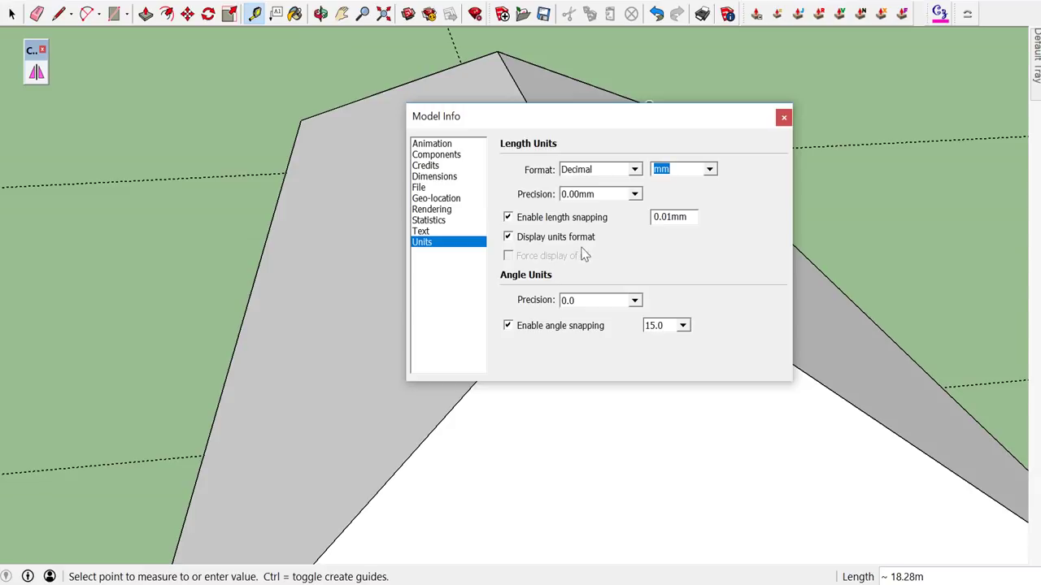
click(783, 118)
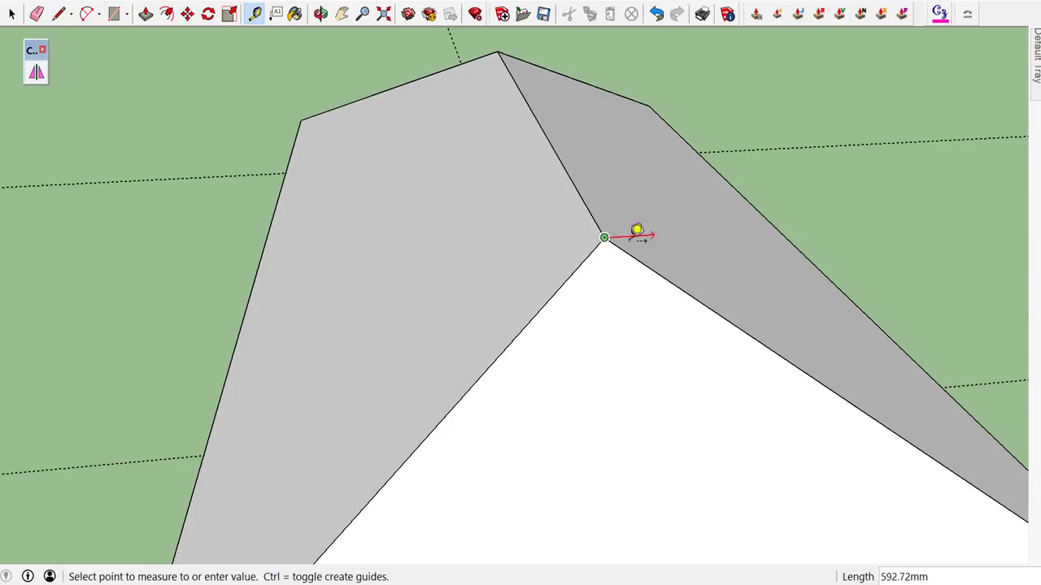
- Mark guide points 200 mm from the inner roof corner along both adjoining edges
text(200)
key(Return)
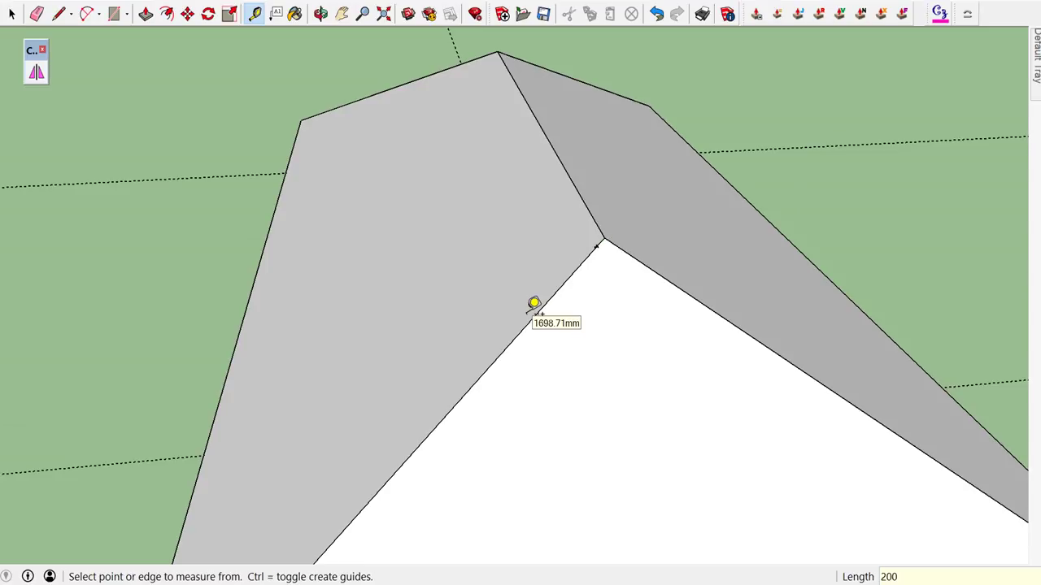
scroll(753, 198, up, 2)
scroll(634, 260, up, 2)
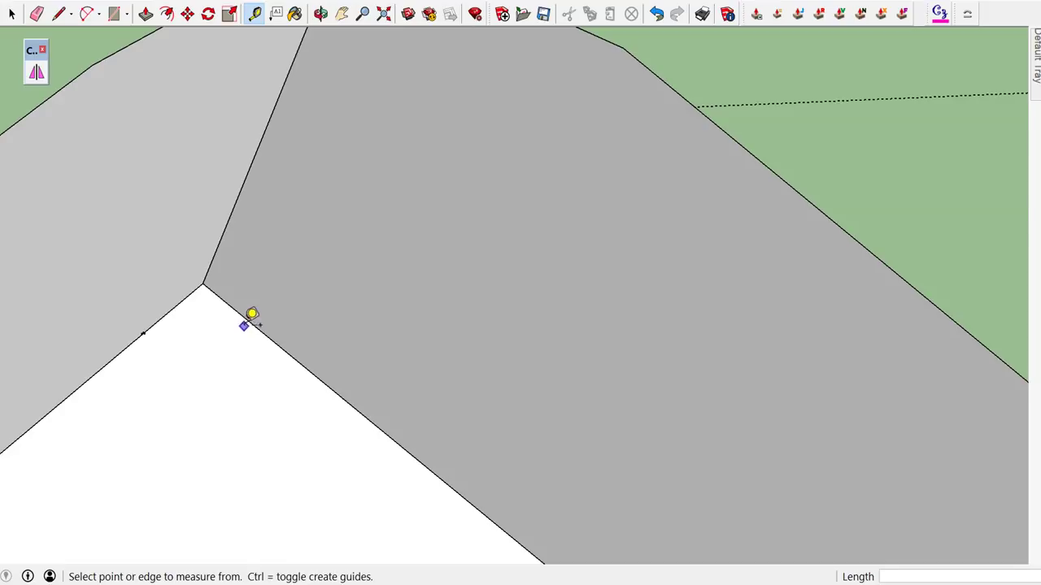
click(203, 283)
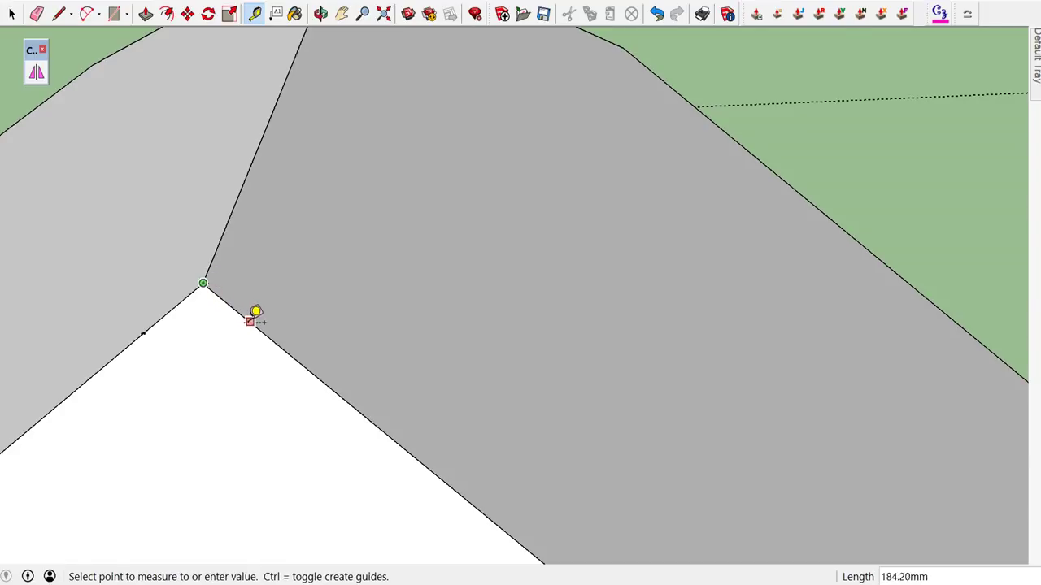
text(200)
key(Return)
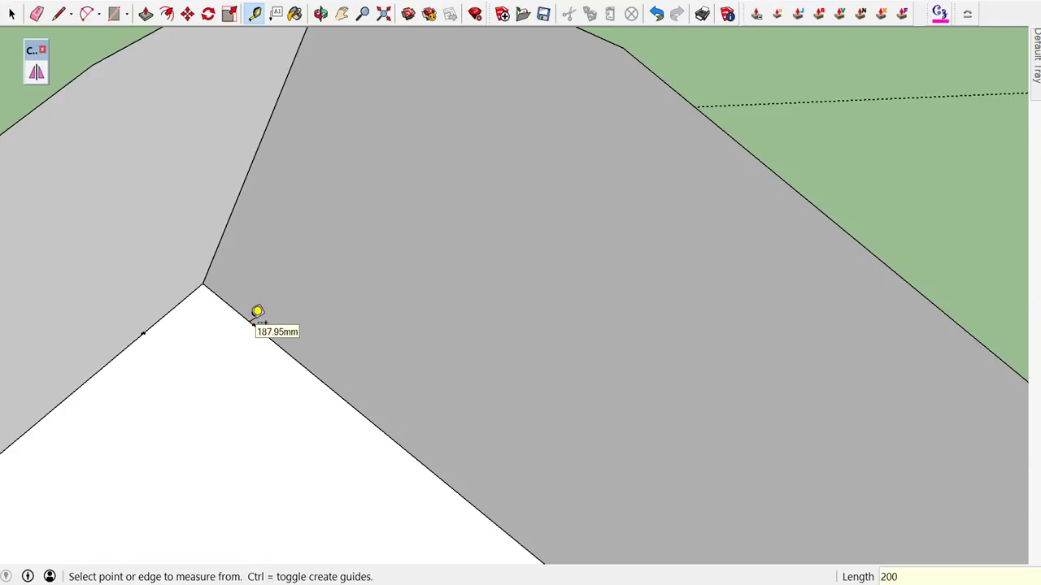
scroll(487, 309, down, 2)
scroll(553, 316, down, 2)
key(space)
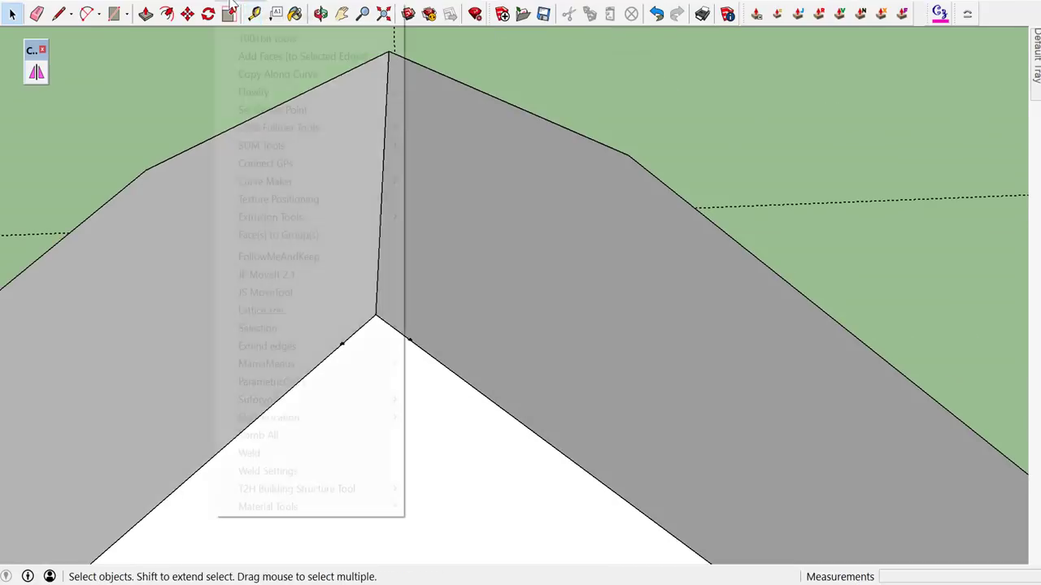
- Raise 110 mm vertical lines at both 200 mm guide points and on the sloped roof edge
right_click(214, 207)
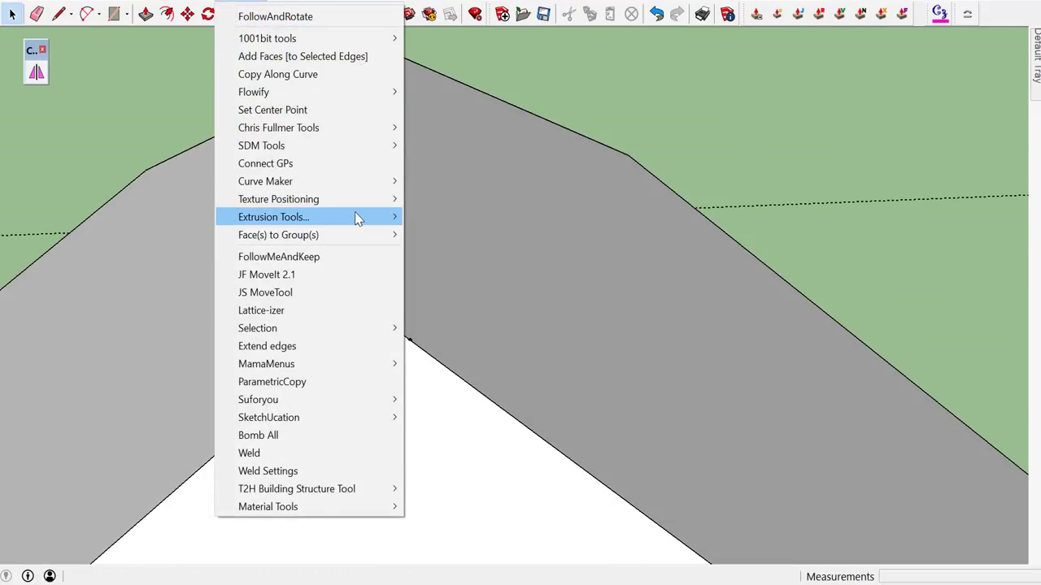
mouse_move(278, 127)
mouse_move(462, 239)
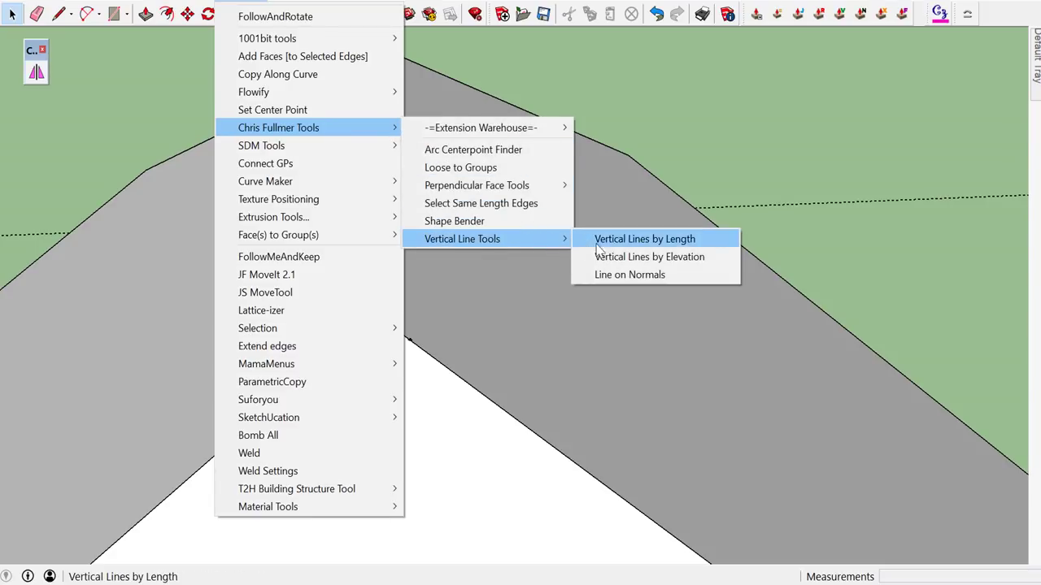
click(604, 241)
text(110)
click(410, 340)
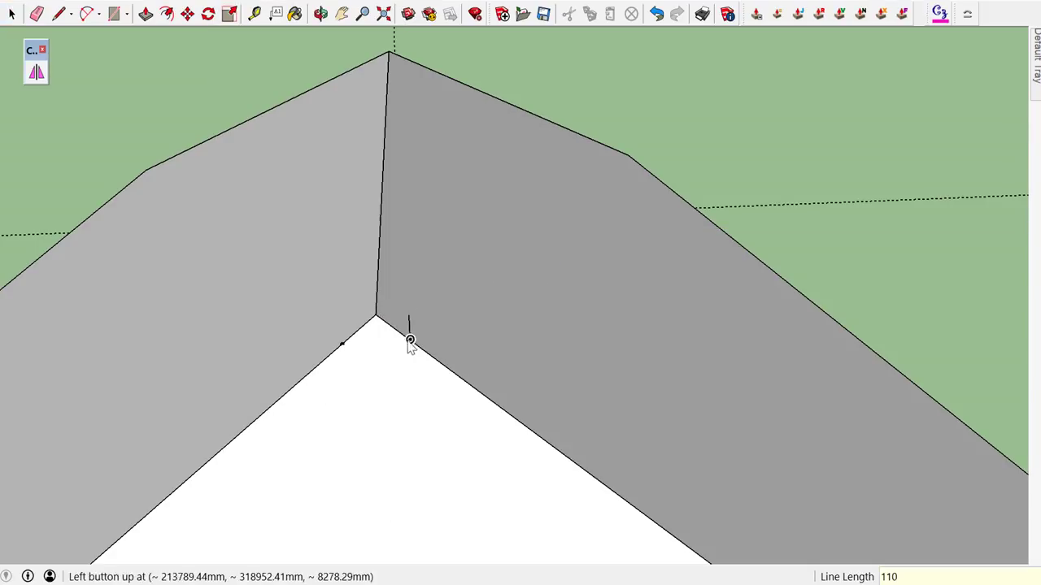
click(342, 346)
middle_drag(342, 348, 360, 337)
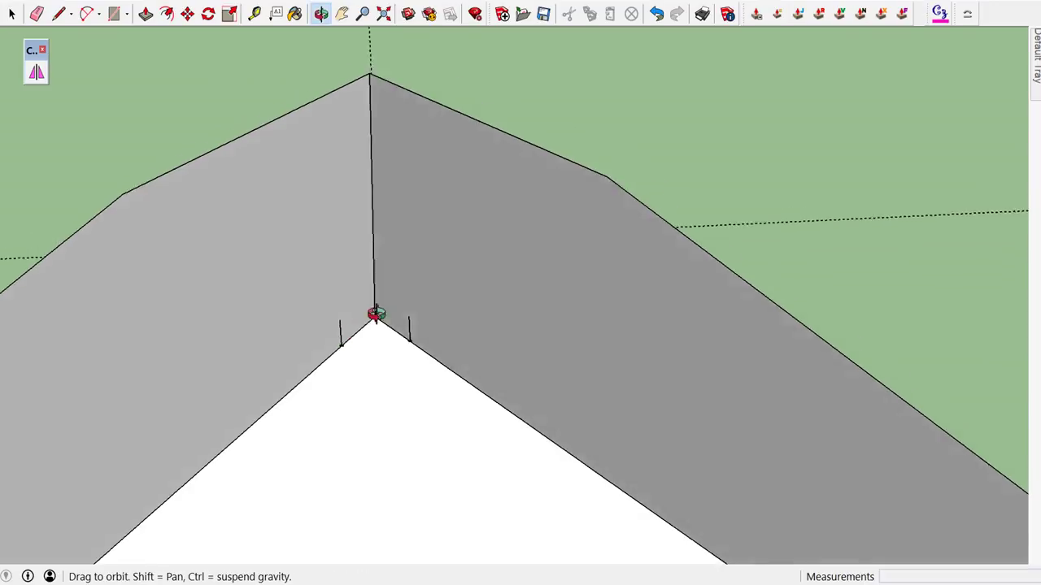
scroll(347, 349, up, 2)
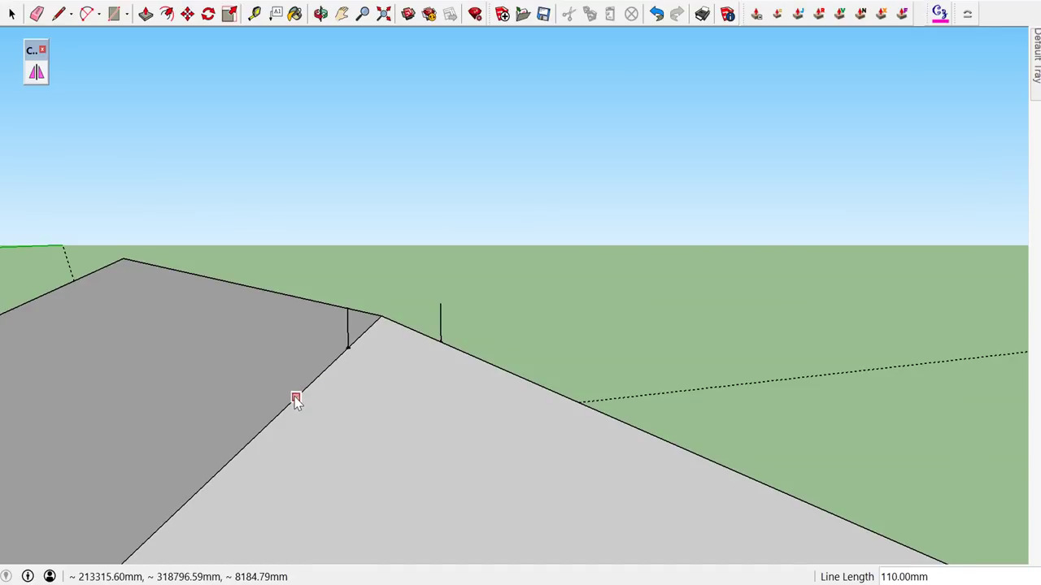
click(295, 399)
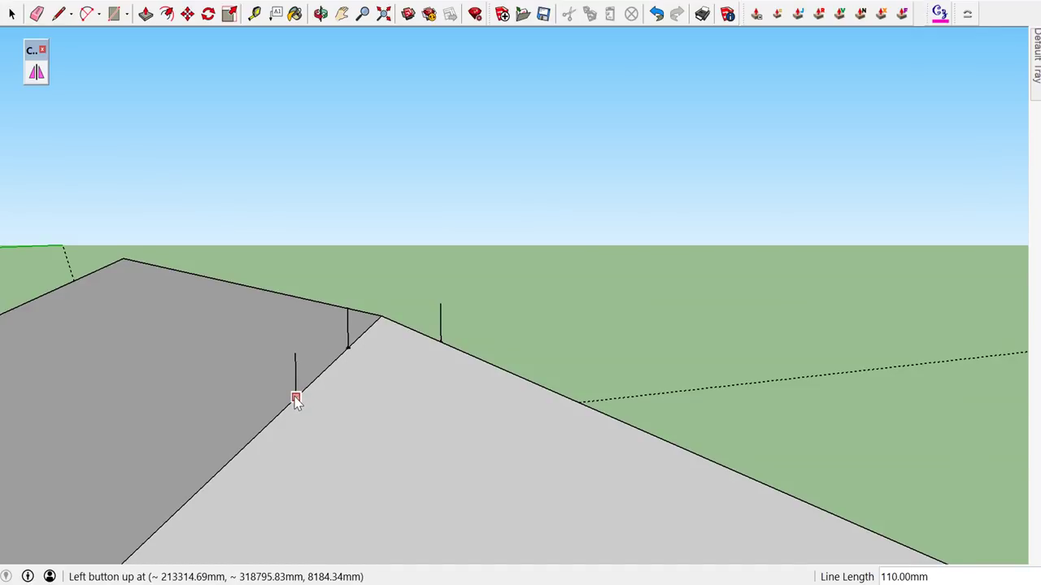
- Draw a line joining the tops of the two vertical lines to close an upright face
key(l)
click(348, 308)
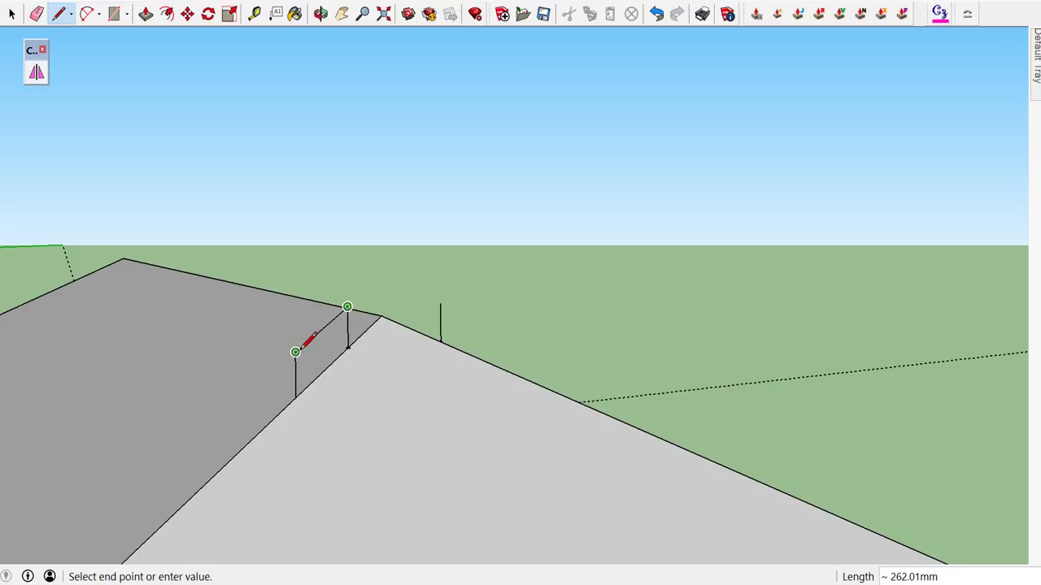
click(295, 352)
mouse_move(339, 348)
middle_down()
mouse_move(268, 354)
mouse_move(258, 328)
middle_up()
scroll(318, 340, up, 2)
scroll(321, 354, up, 2)
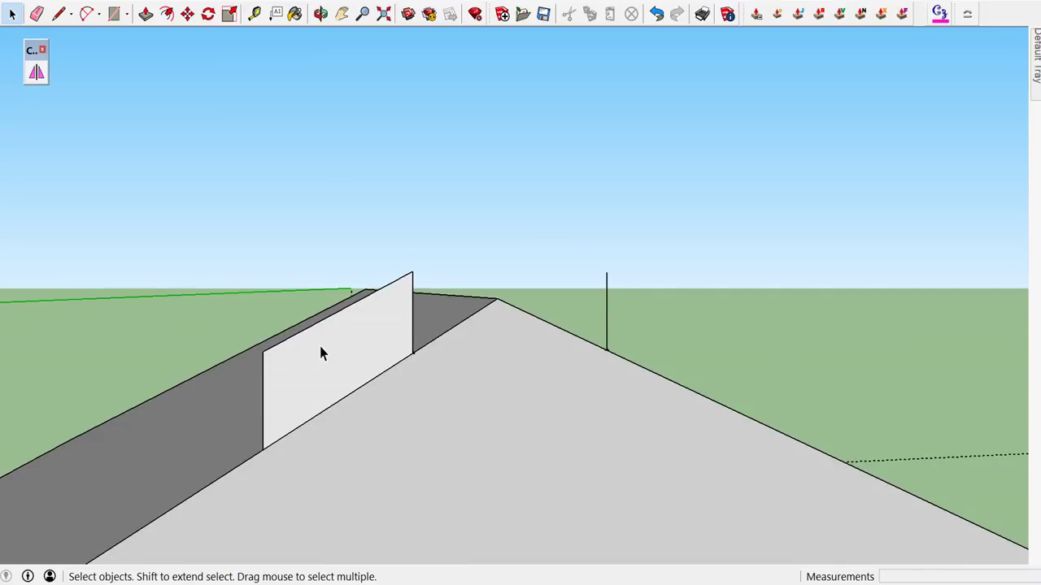
- Push/Pull the upright face out 110 mm into a solid block
click(328, 361)
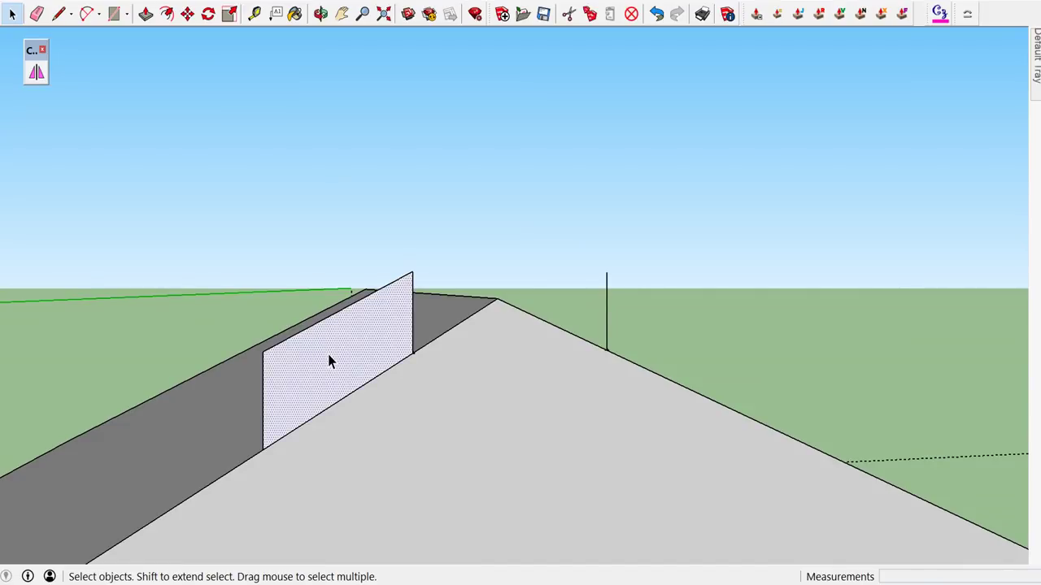
key(p)
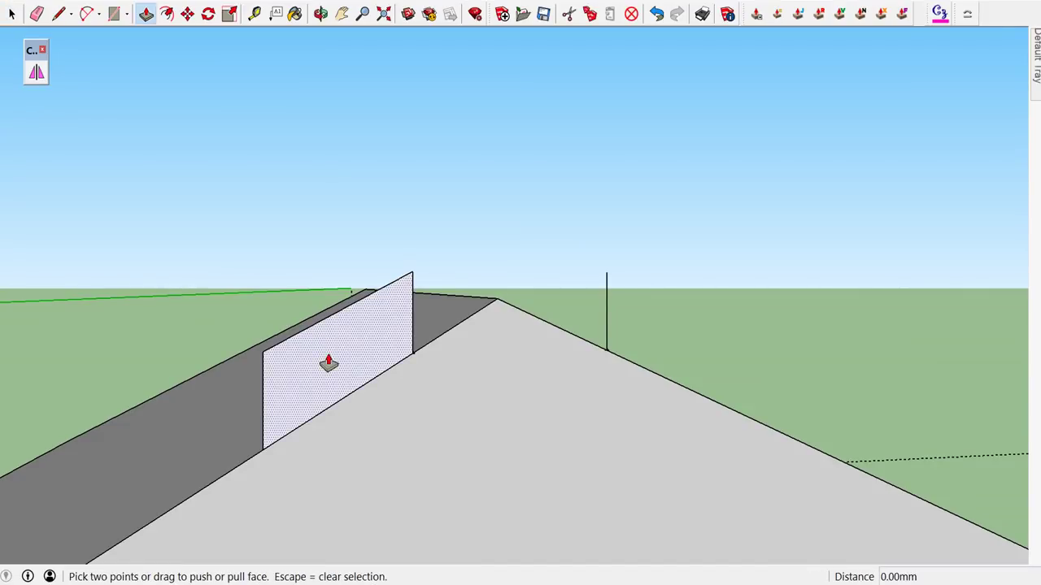
click(327, 362)
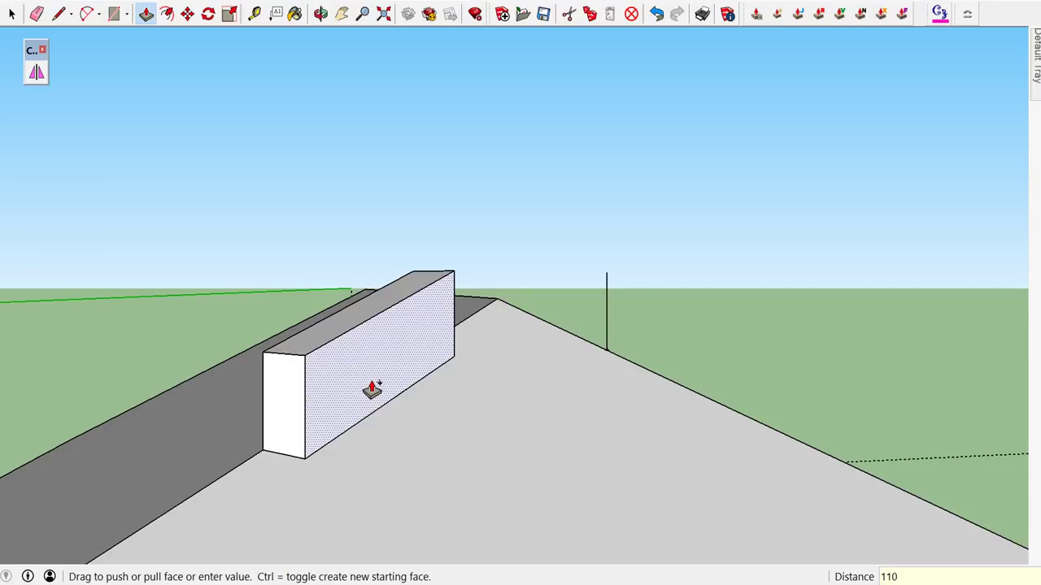
key(Return)
- Pull the block's opposite end face out a further 110 mm
middle_drag(369, 393, 419, 393)
middle_drag(718, 370, 349, 423)
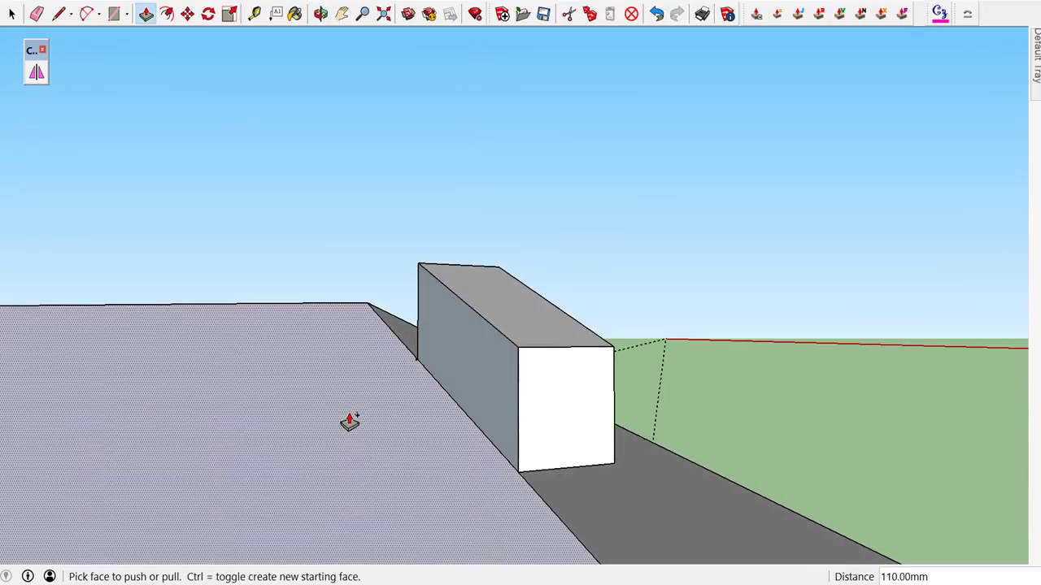
drag(464, 367, 395, 380)
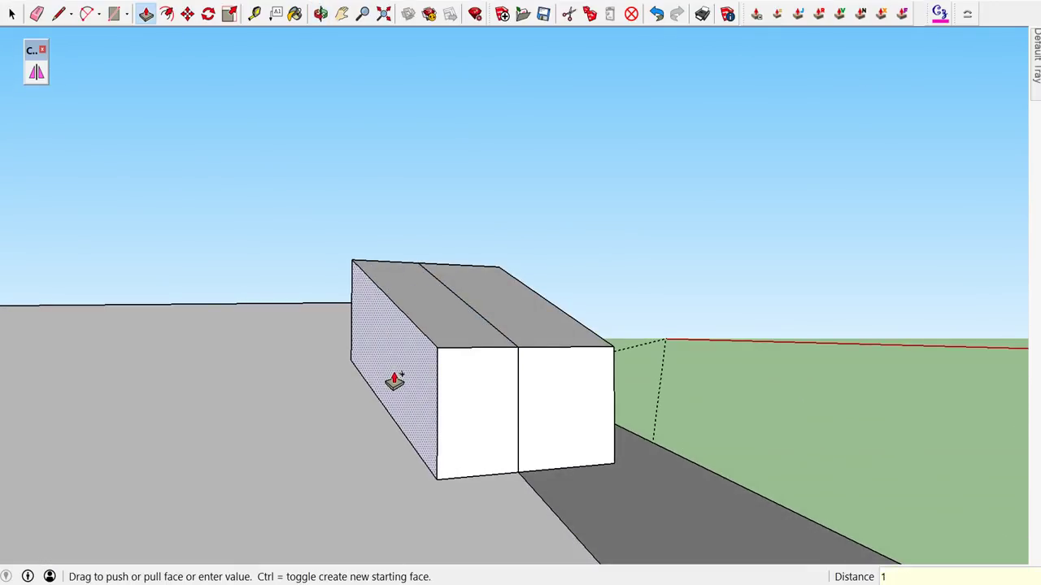
text(10)
key(Return)
- Erase the edges splitting the box's top and front faces
middle_drag(481, 344, 420, 370)
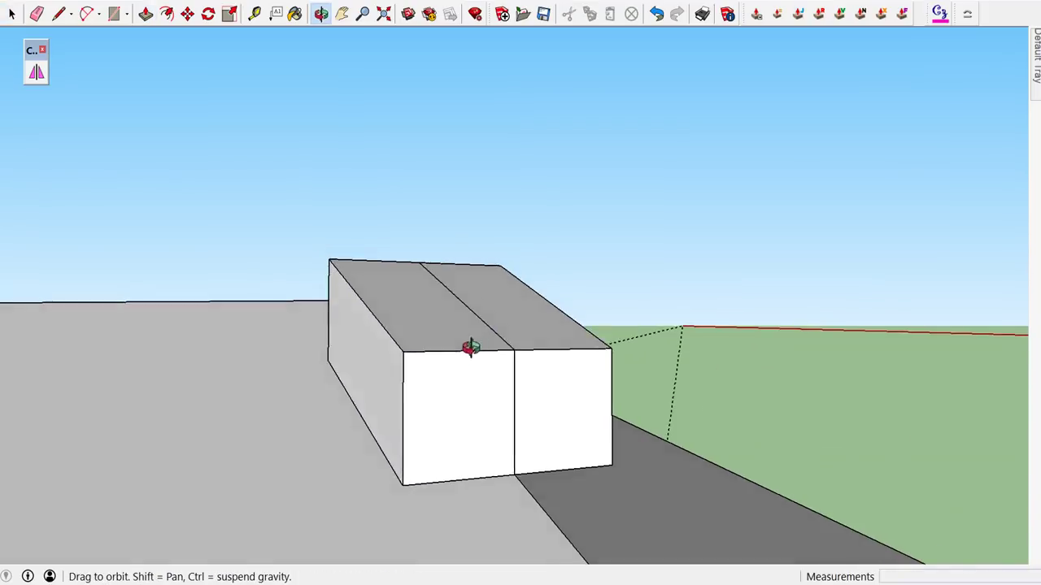
key(space)
key(e)
click(455, 317)
drag(481, 415, 460, 417)
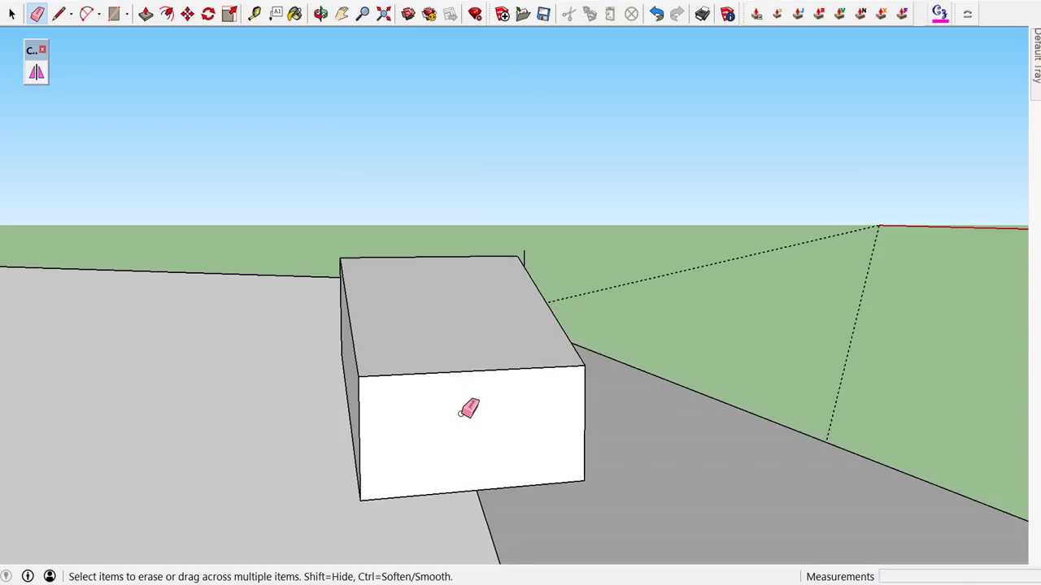
- Delete the box's front, left and top faces
mouse_move(469, 411)
middle_down()
mouse_move(499, 411)
mouse_move(491, 416)
middle_up()
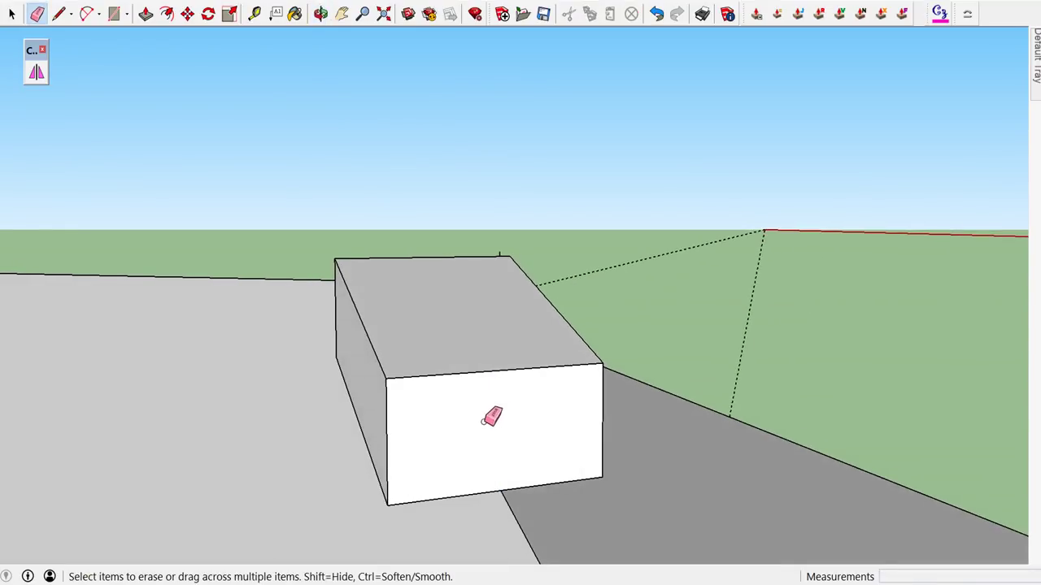
key(space)
click(484, 423)
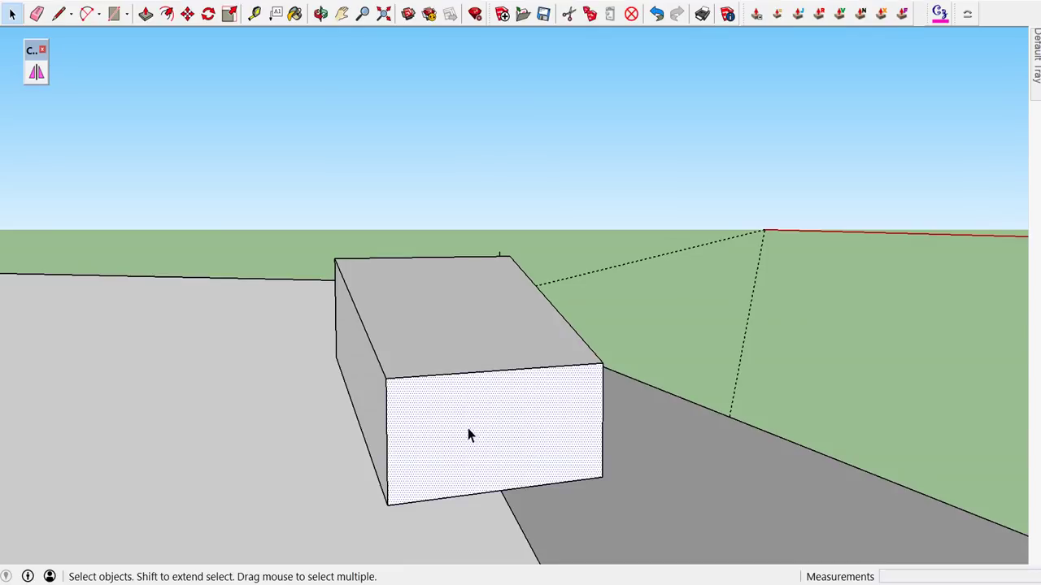
shift+click(363, 404)
shift+click(437, 341)
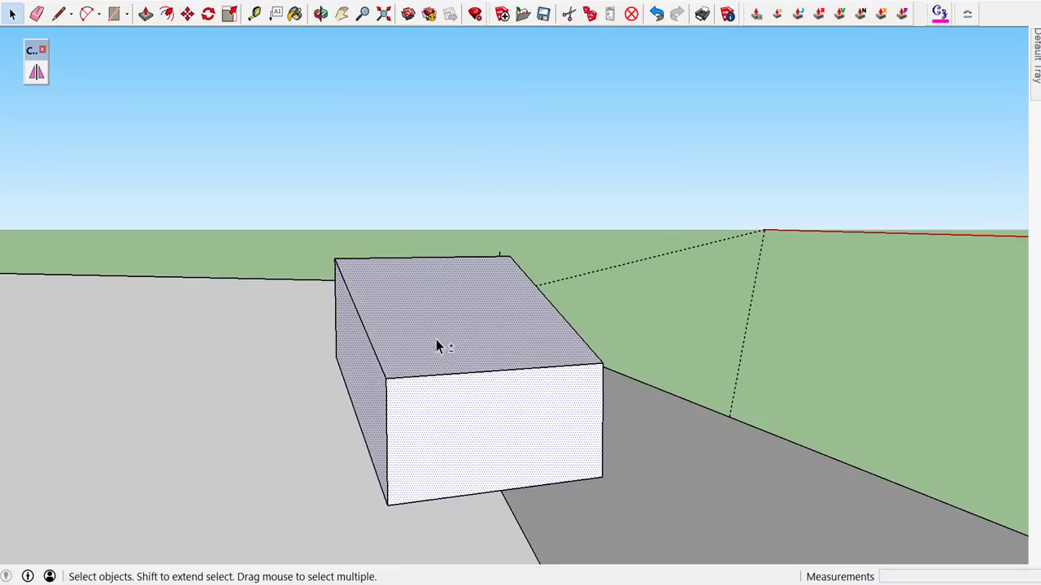
click(30, 1)
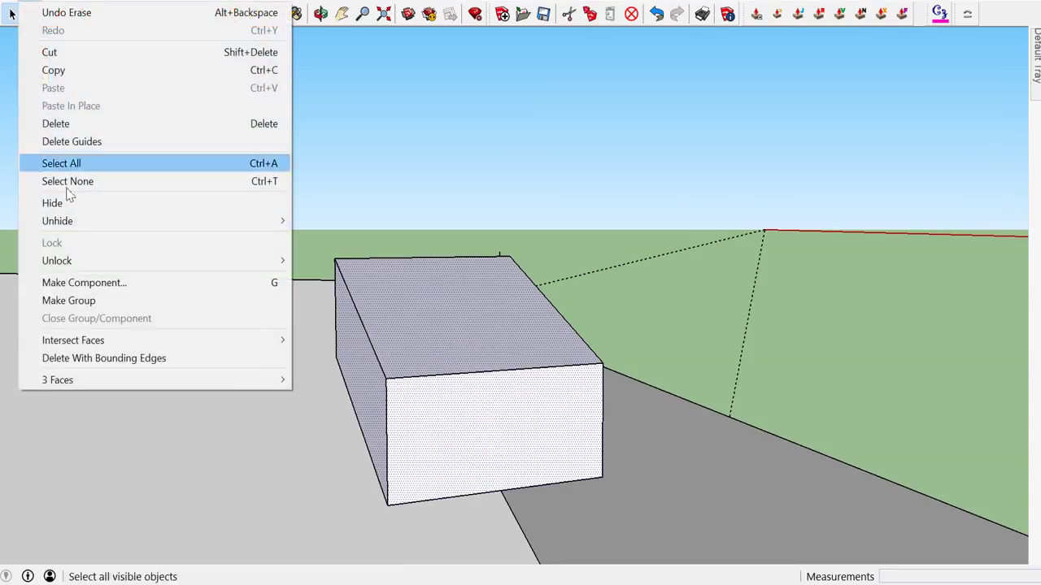
click(103, 359)
- Delete the box's right side face together with its bounding edges
scroll(405, 387, up, 1)
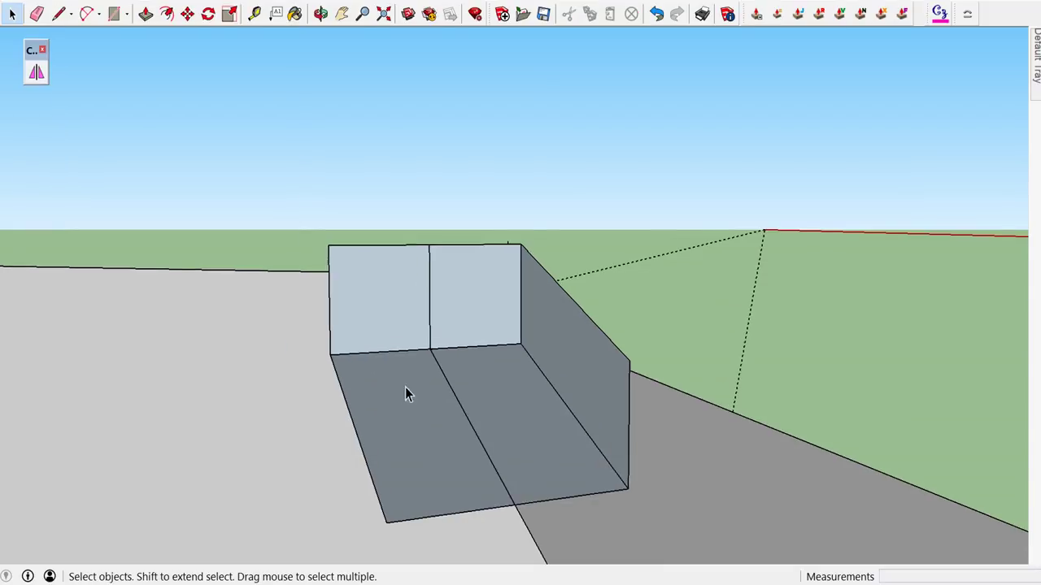
scroll(570, 361, up, 1)
click(610, 351)
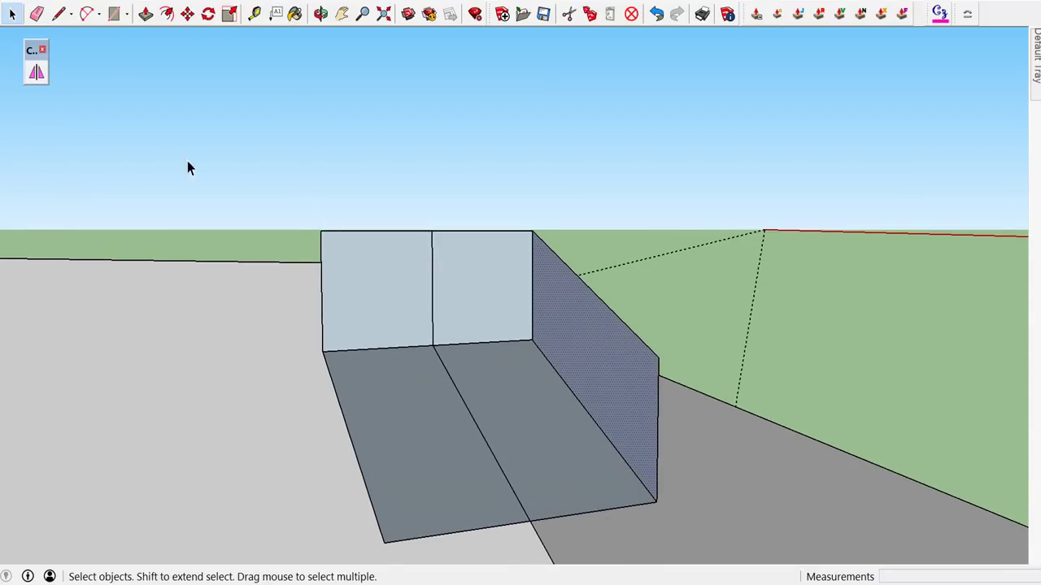
click(35, 2)
click(79, 360)
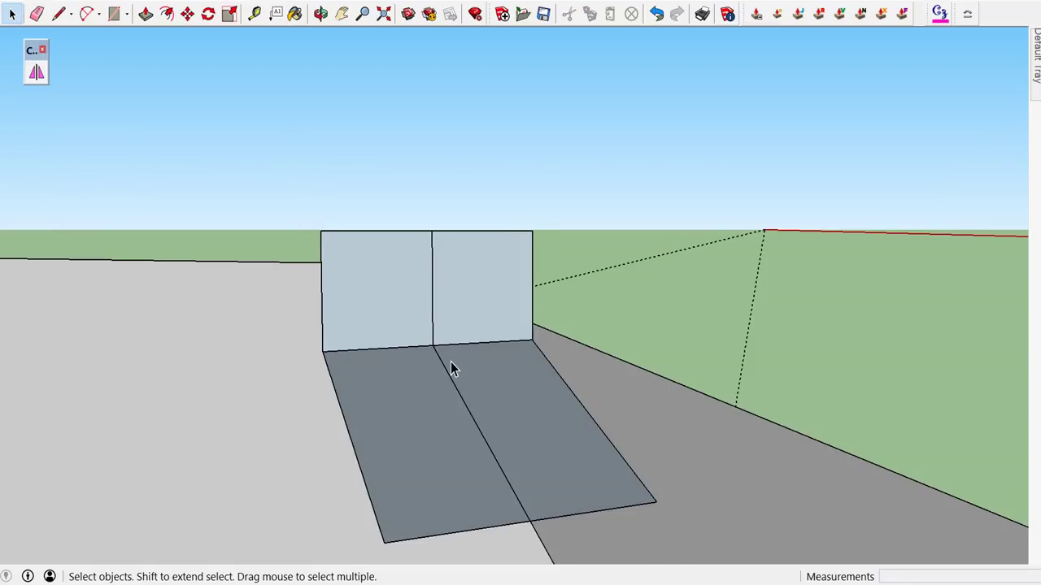
- Reverse the orientation of the four remaining back-wall and floor faces
middle_drag(452, 368, 399, 329)
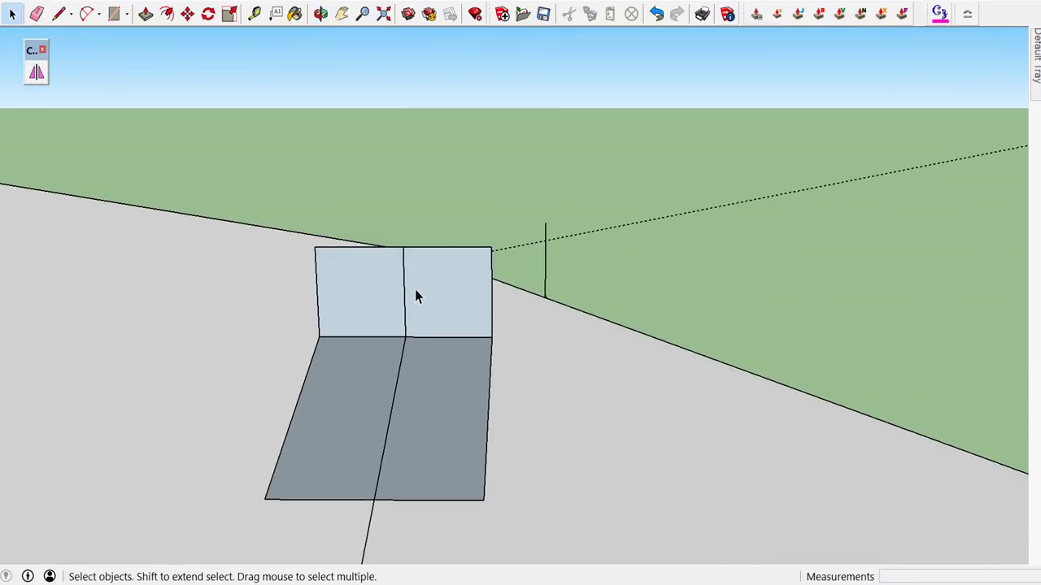
click(371, 290)
shift+click(439, 283)
shift+click(418, 413)
shift+click(368, 404)
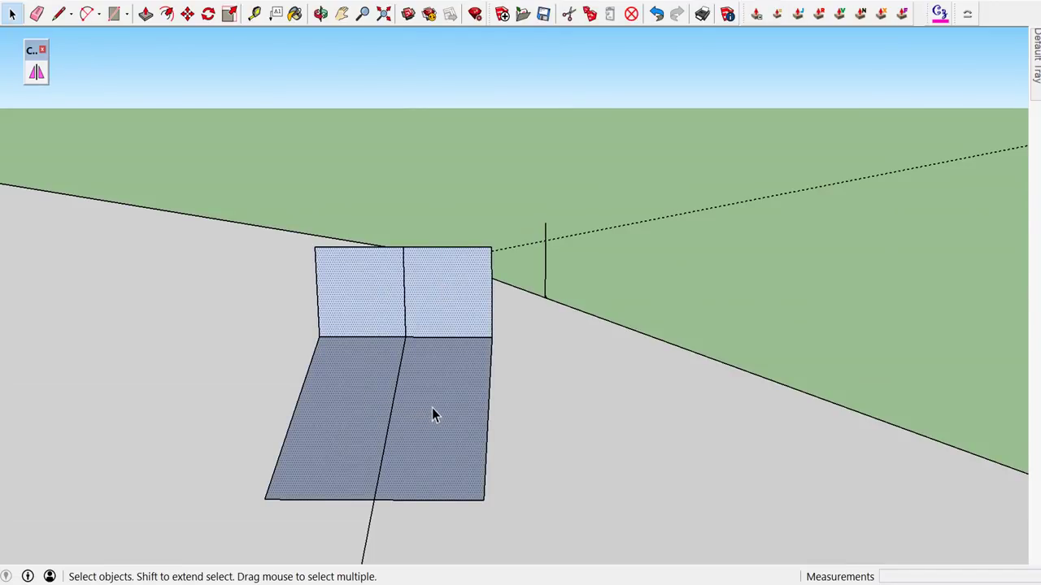
right_click(431, 410)
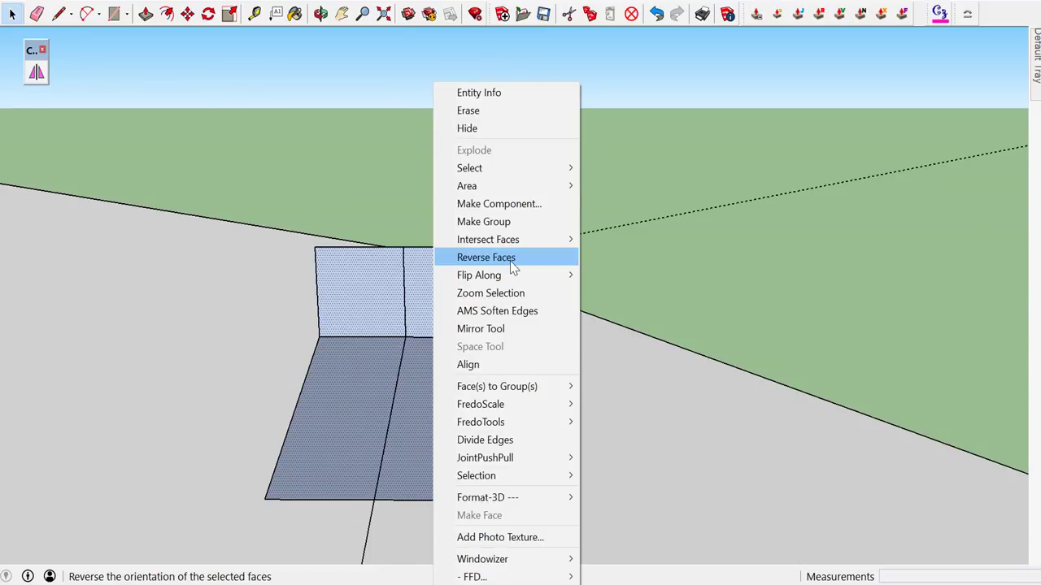
click(514, 268)
mouse_move(420, 281)
middle_down()
mouse_move(251, 444)
mouse_move(236, 474)
mouse_move(353, 314)
middle_up()
- Draw a half-circle arc across the end face from its left edge to its right edge
key(a)
click(347, 316)
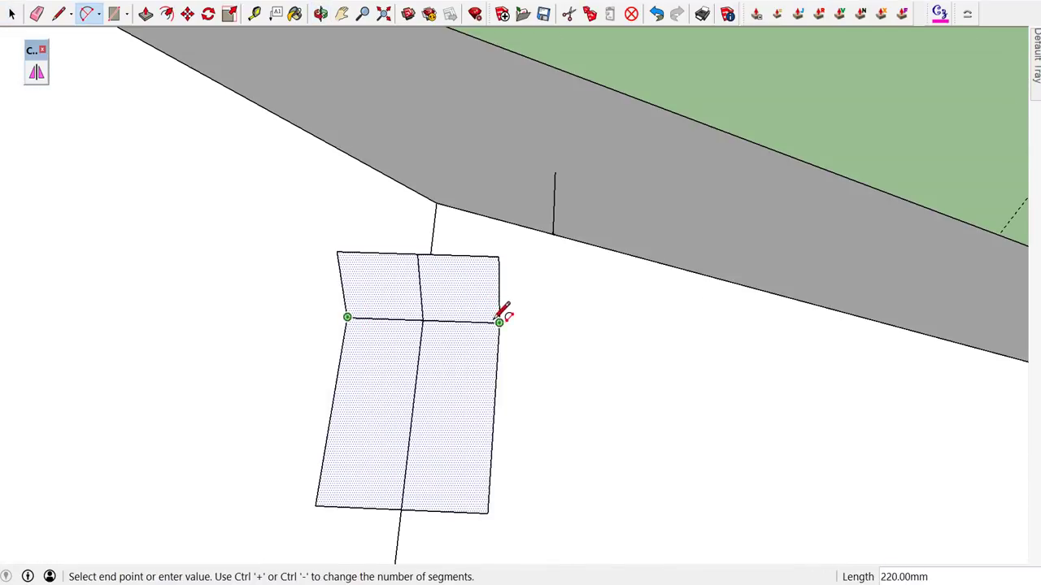
click(500, 323)
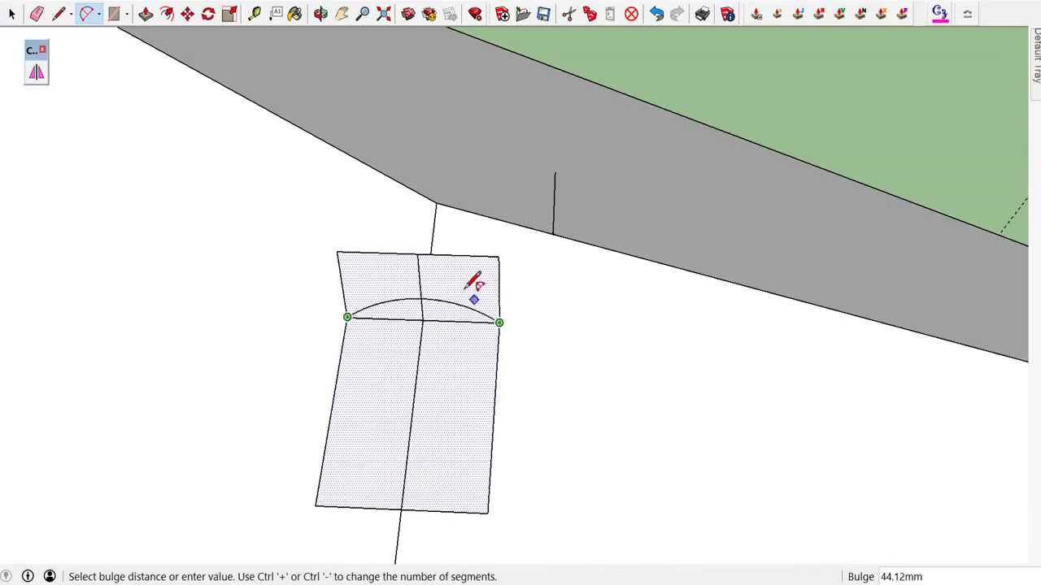
click(430, 240)
key(space)
- Delete the corner faces outside the arc and erase the line through the half-circle
key(alt+e)
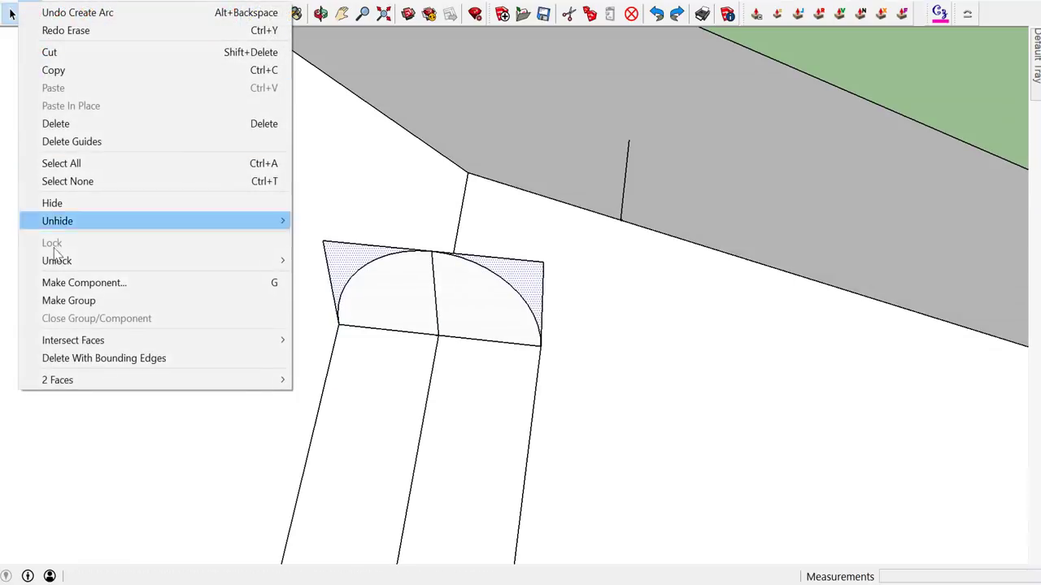
click(72, 359)
key(e)
click(425, 303)
- Offset the curved arc edge 10 mm inward
mouse_move(481, 313)
middle_down()
mouse_move(312, 298)
mouse_move(425, 290)
mouse_move(317, 265)
mouse_move(509, 316)
mouse_move(846, 235)
middle_up()
scroll(450, 298, up, 2)
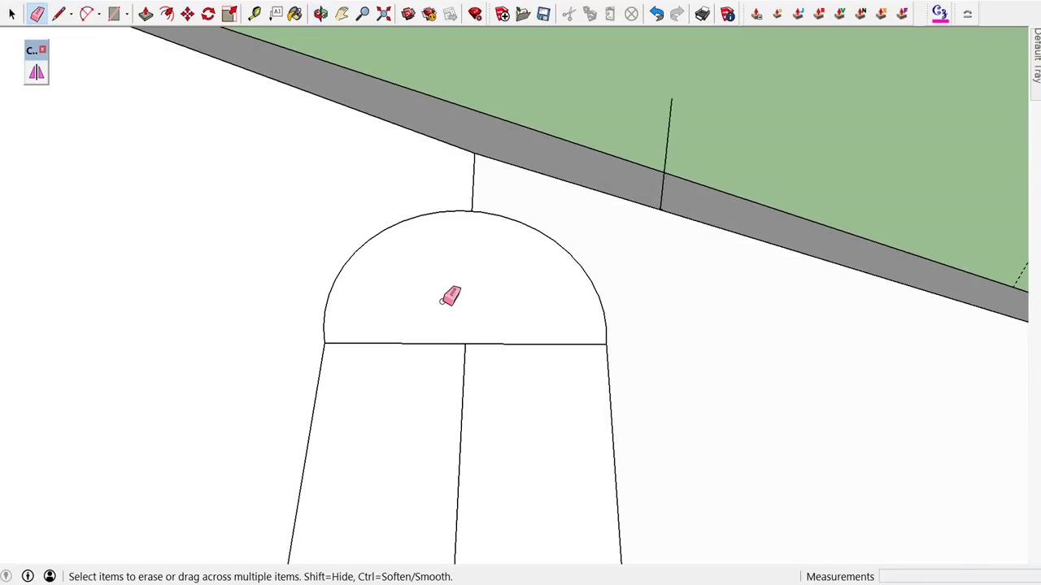
key(space)
click(418, 221)
click(419, 218)
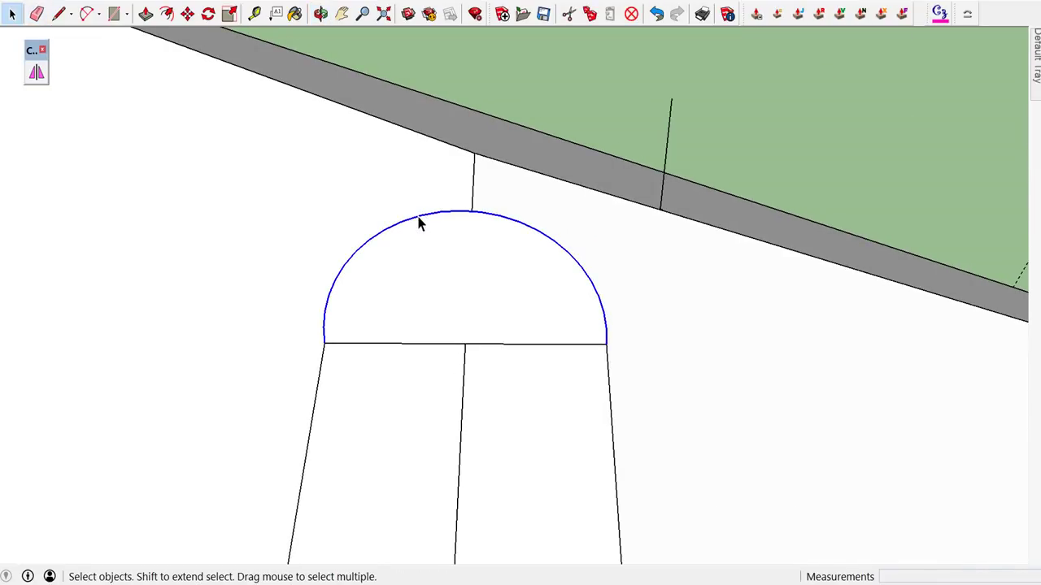
key(f)
click(419, 221)
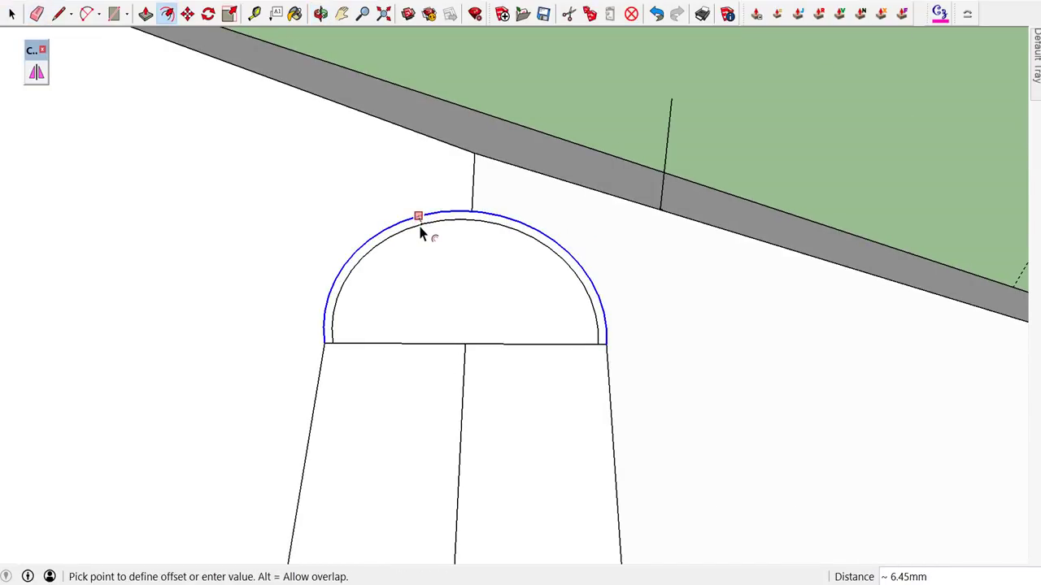
text(10)
key(Return)
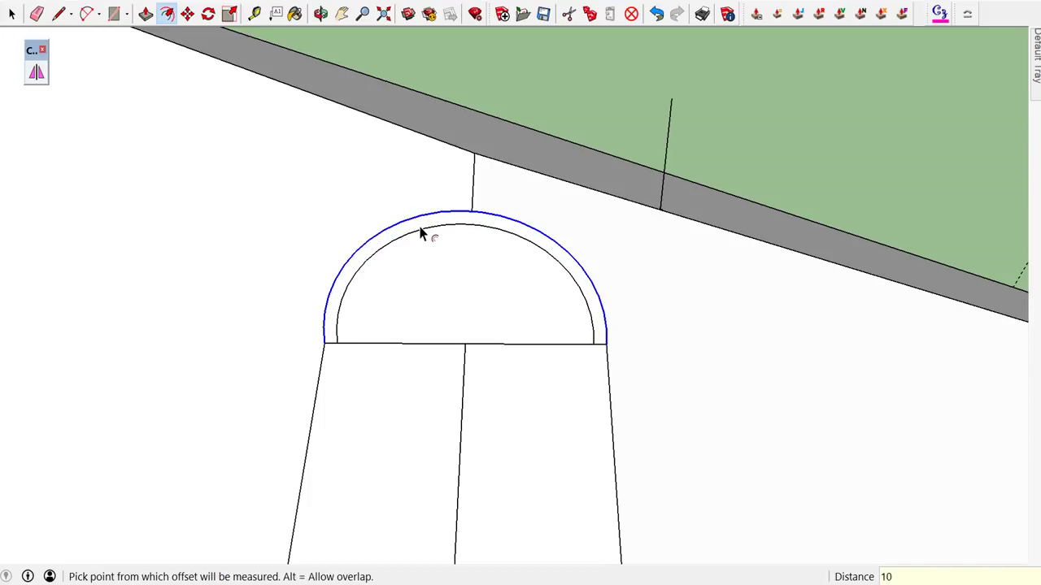
key(space)
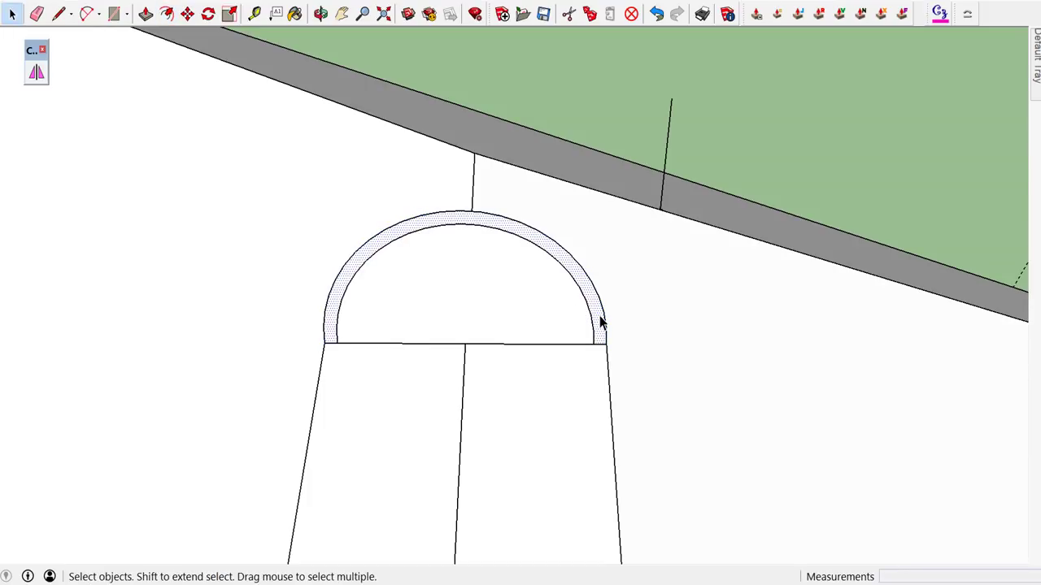
mouse_move(600, 323)
middle_down()
mouse_move(408, 278)
mouse_move(530, 228)
mouse_move(562, 244)
mouse_move(657, 237)
mouse_move(605, 248)
middle_up()
- Delete the arch's inner face, leaving a thin open arch band
scroll(550, 254, up, 3)
scroll(550, 255, up, 5)
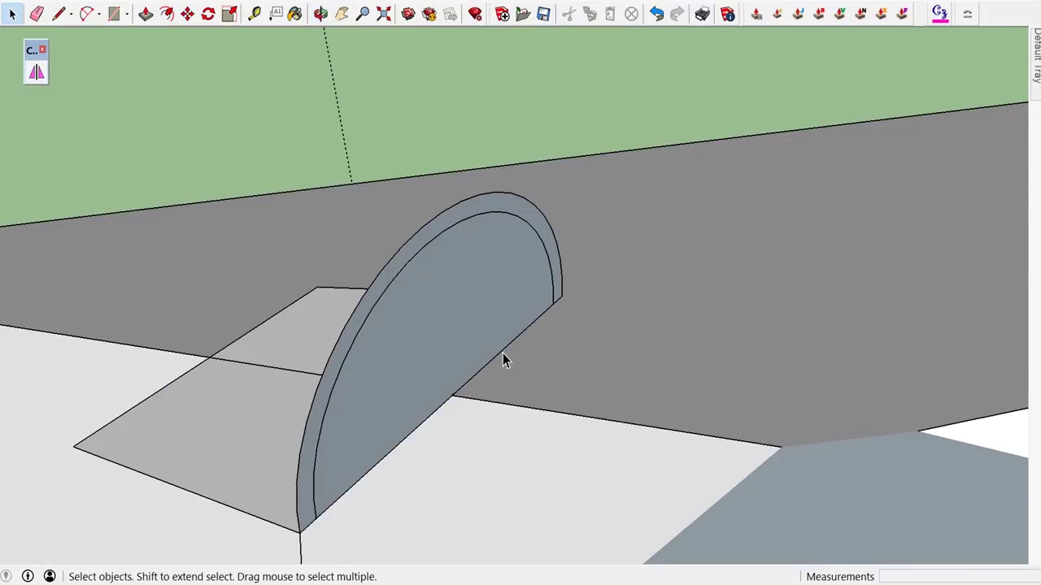
click(478, 319)
key(Delete)
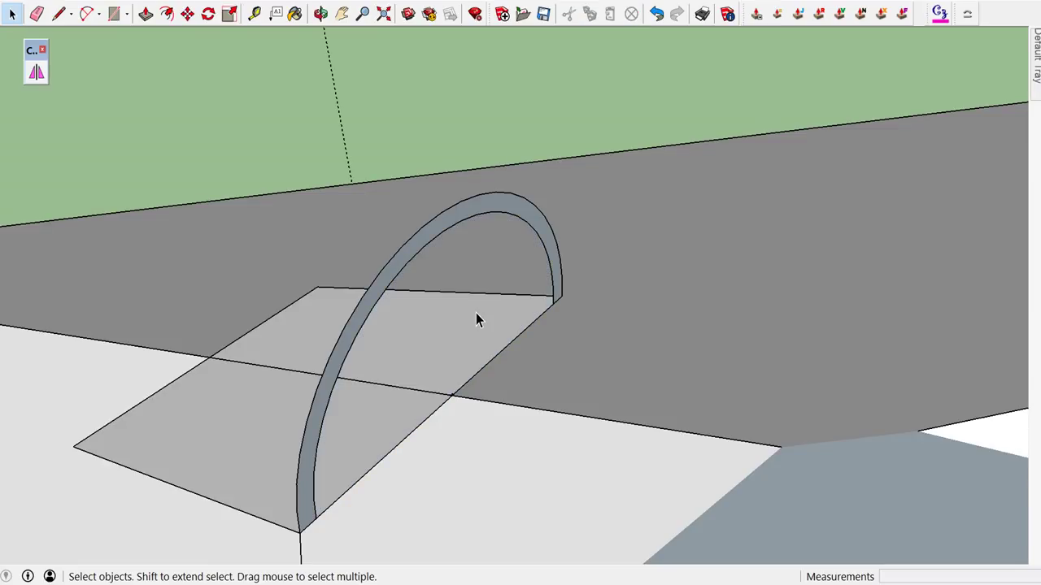
- Make the whole arch band a group, open it for editing, and start measuring from its corner
click(489, 206)
triple_click(489, 207)
right_click(489, 207)
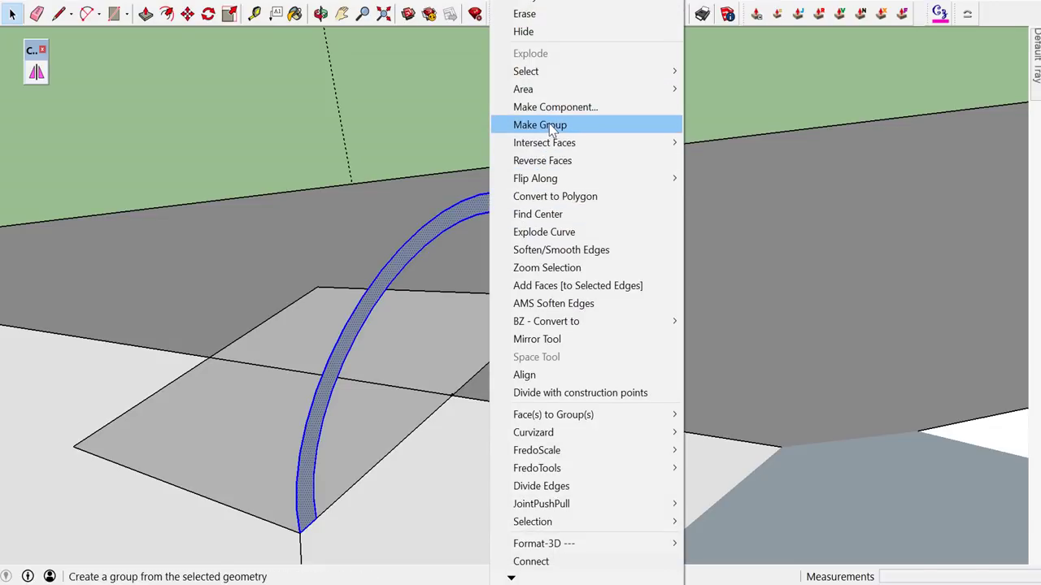
click(552, 127)
double_click(490, 211)
mouse_move(481, 225)
middle_down()
mouse_move(520, 265)
mouse_move(770, 307)
mouse_move(823, 295)
mouse_move(811, 191)
mouse_move(732, 333)
mouse_move(789, 368)
middle_up()
scroll(731, 333, down, 2)
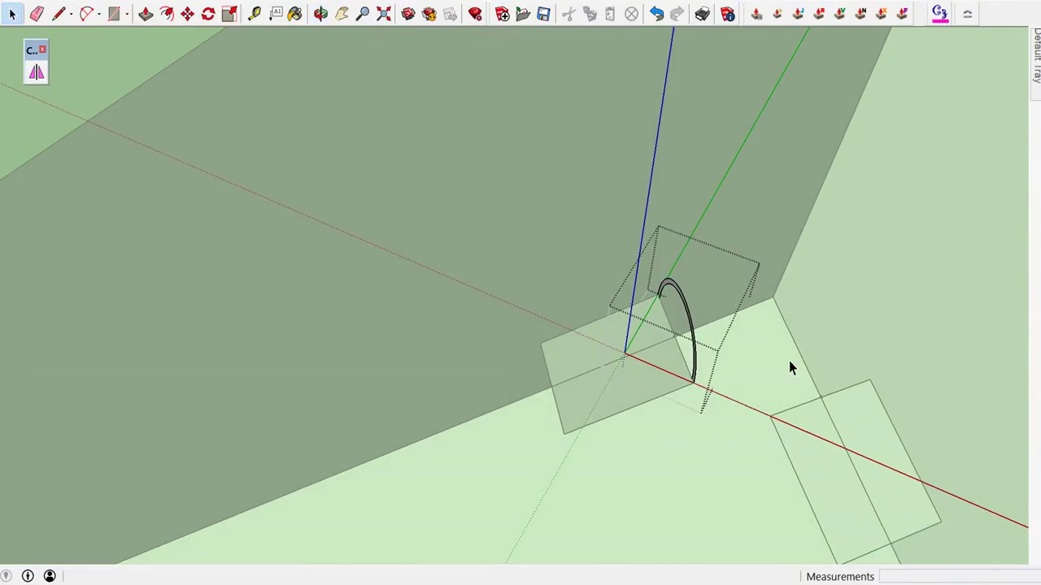
key(t)
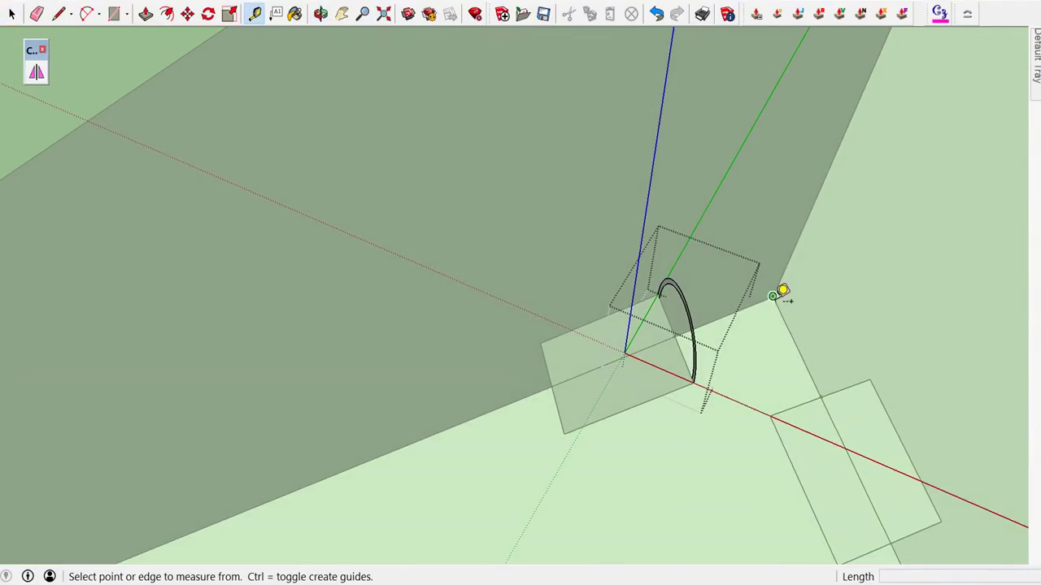
click(772, 297)
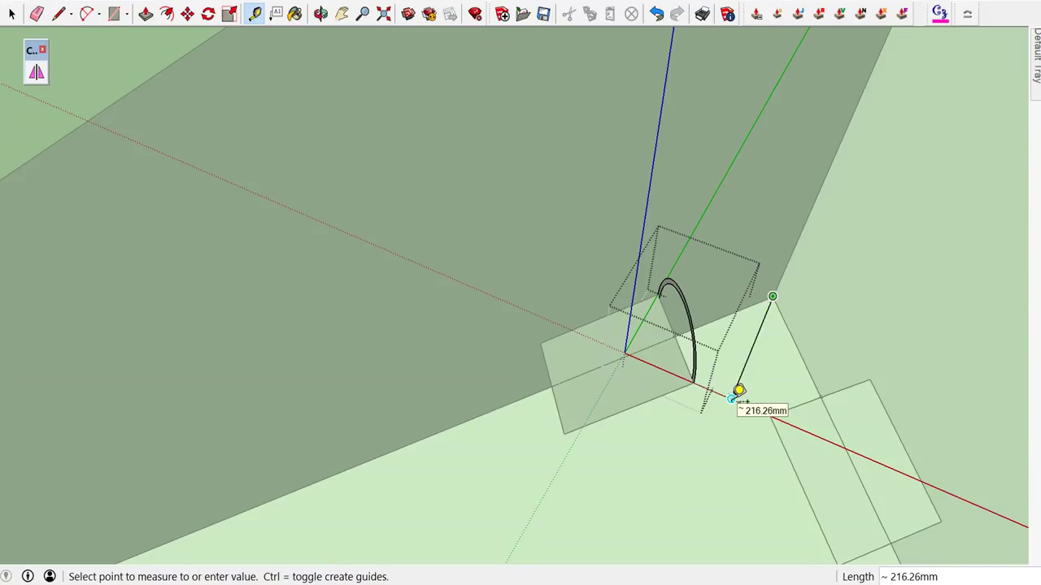
text(10)
- Place a guide point 10 mm from the arch corner
key(Return)
key(space)
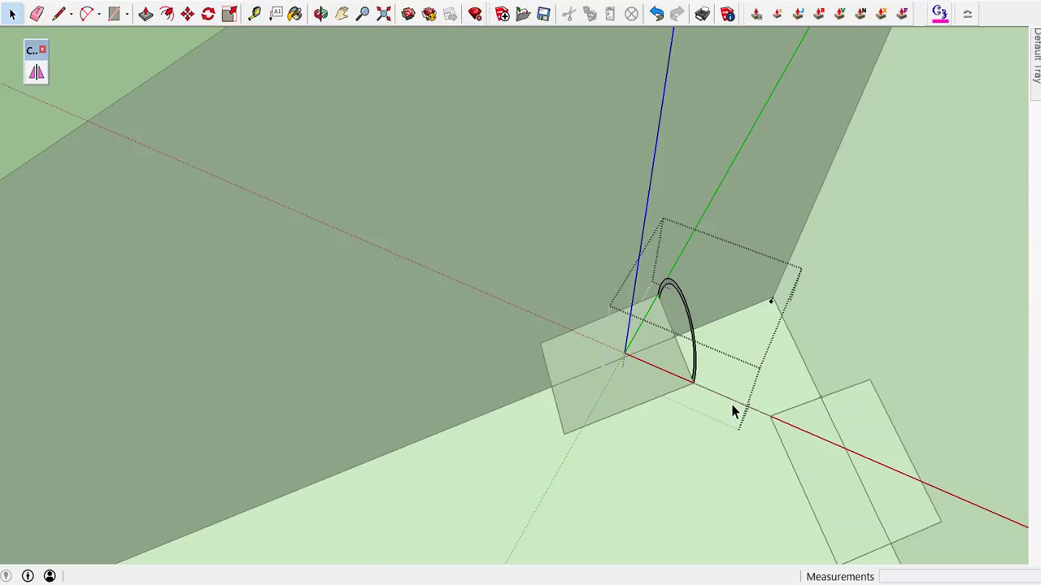
scroll(727, 390, up, 2)
- Draw a path line from beside the arch up to the ridge apex and down to the lower hip corner
key(l)
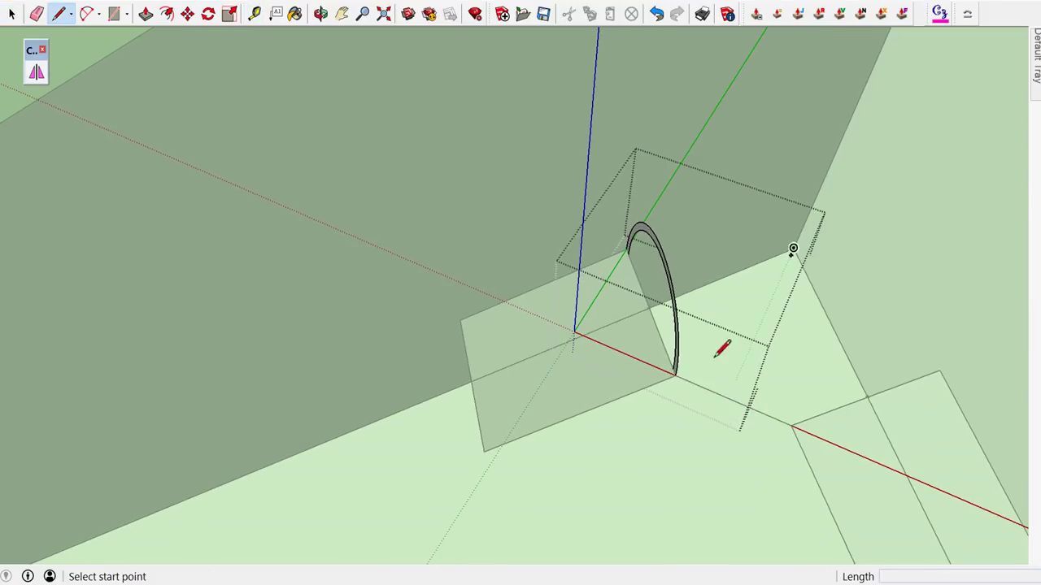
scroll(662, 298, up, 2)
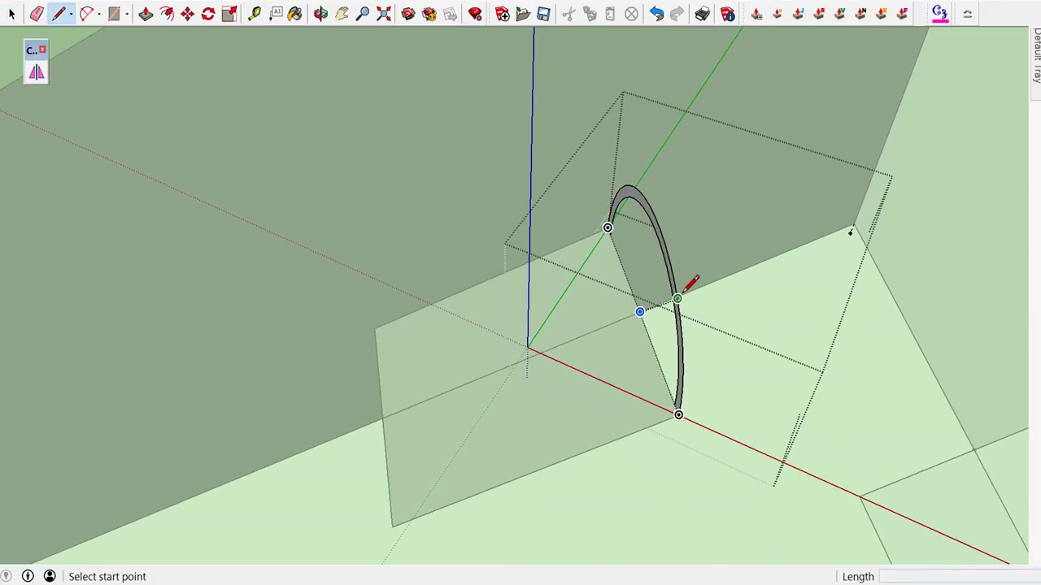
mouse_move(685, 289)
middle_down()
mouse_move(453, 343)
mouse_move(595, 383)
mouse_move(509, 383)
middle_up()
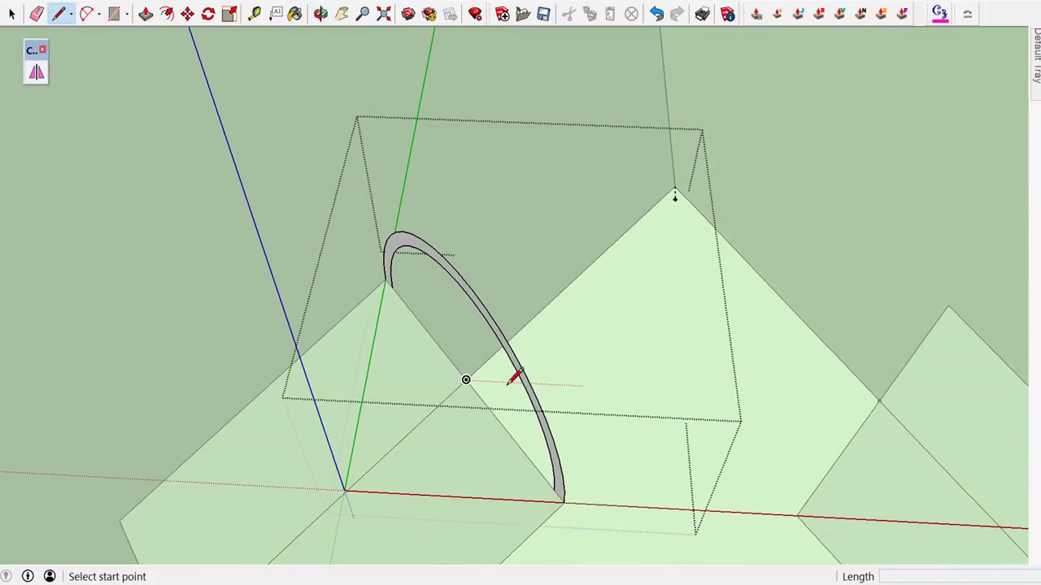
click(466, 380)
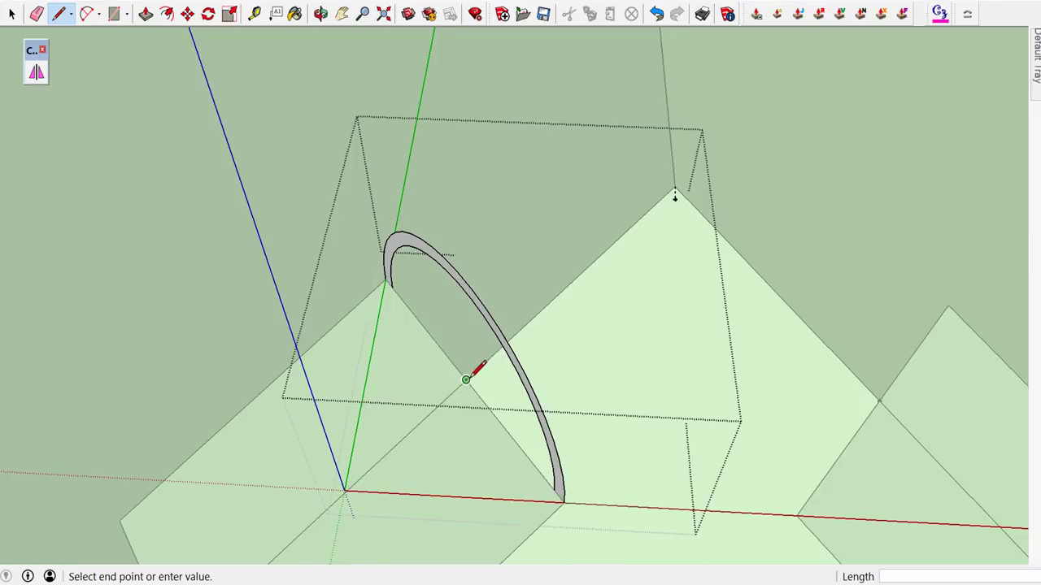
click(675, 198)
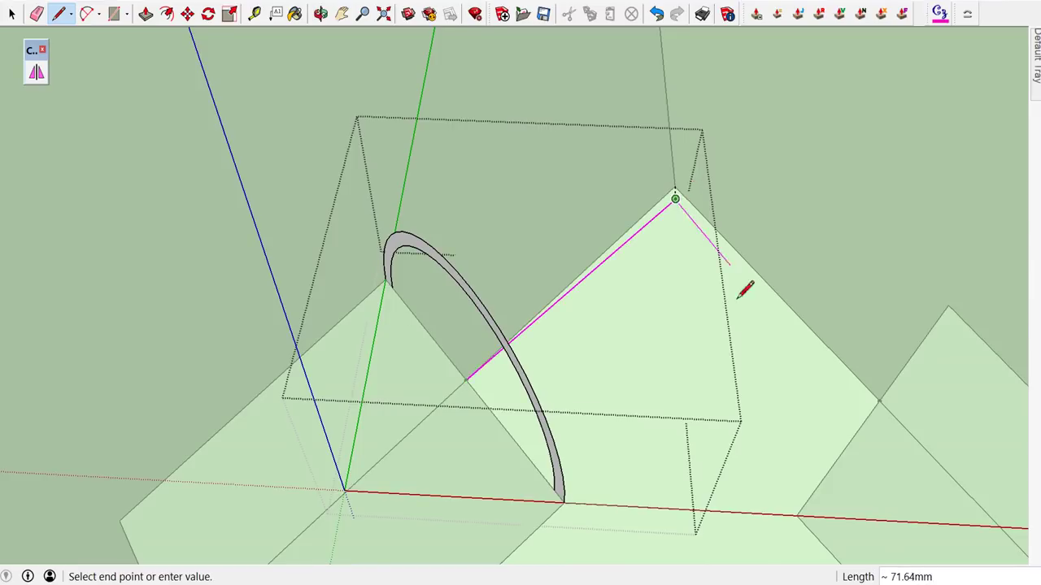
click(879, 400)
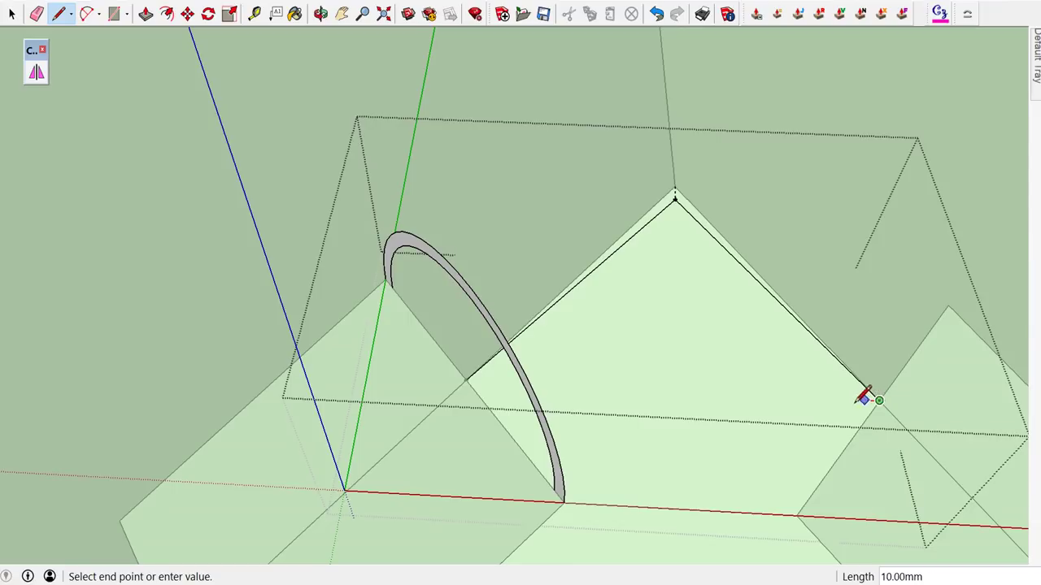
key(space)
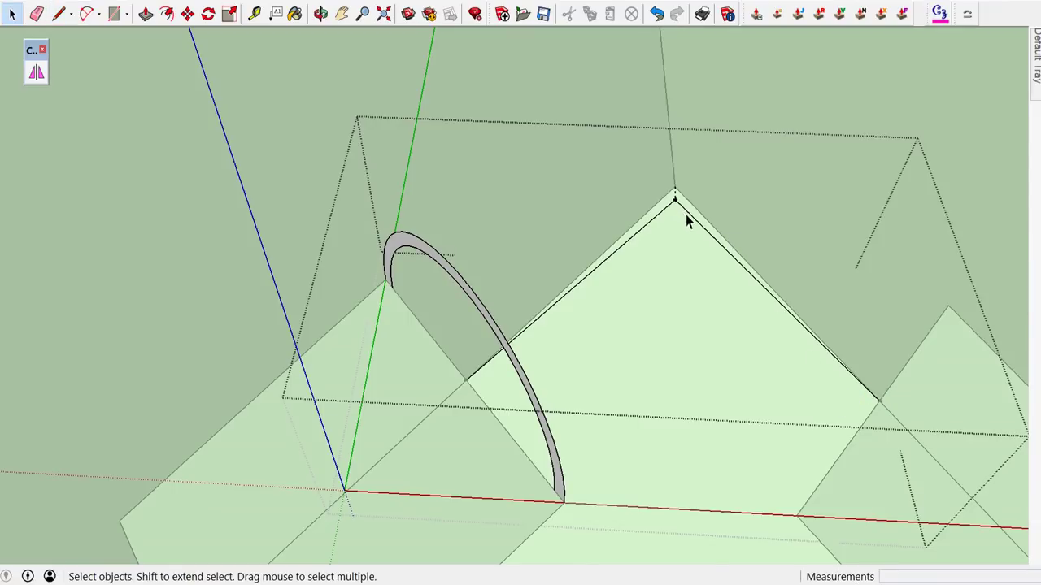
key(F2)
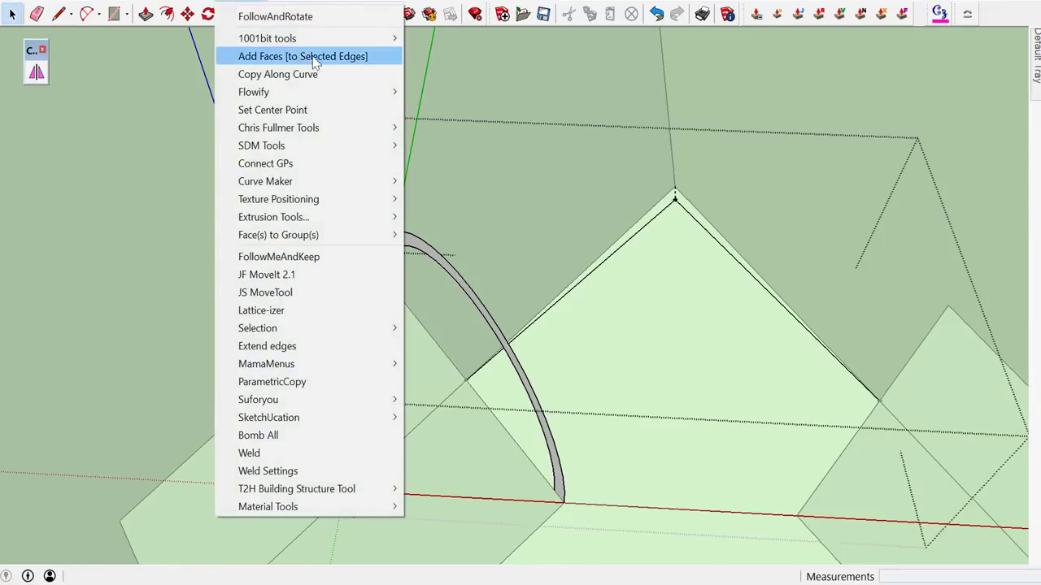
- Fillet the left and right ridge edges at the apex with a 10 mm radius
mouse_move(459, 110)
click(582, 127)
click(654, 222)
click(706, 234)
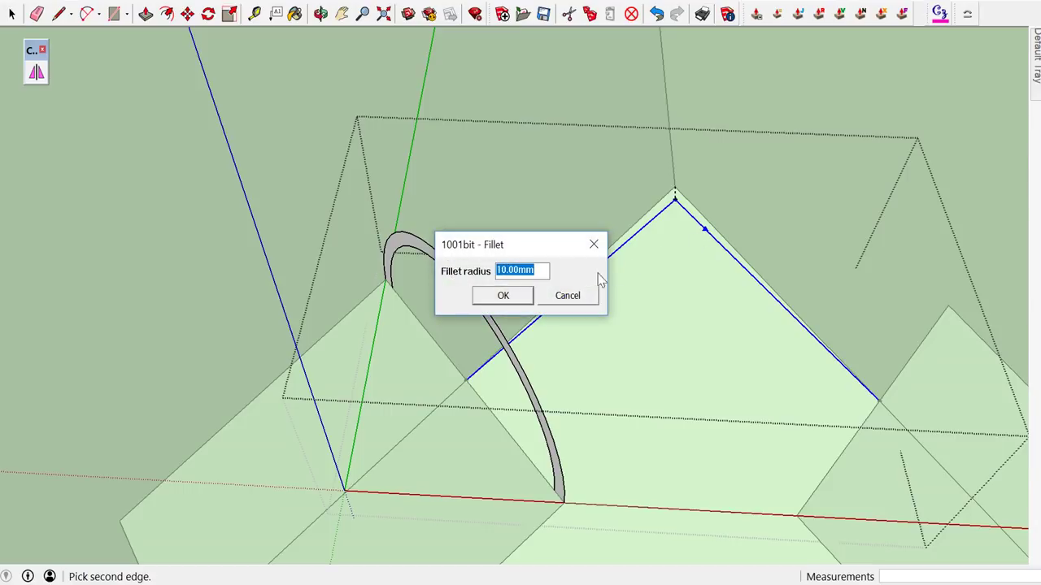
text(10)
click(504, 296)
- Delete the leftover stub edge at the apex and select the filleted ridge path
scroll(681, 224, up, 2)
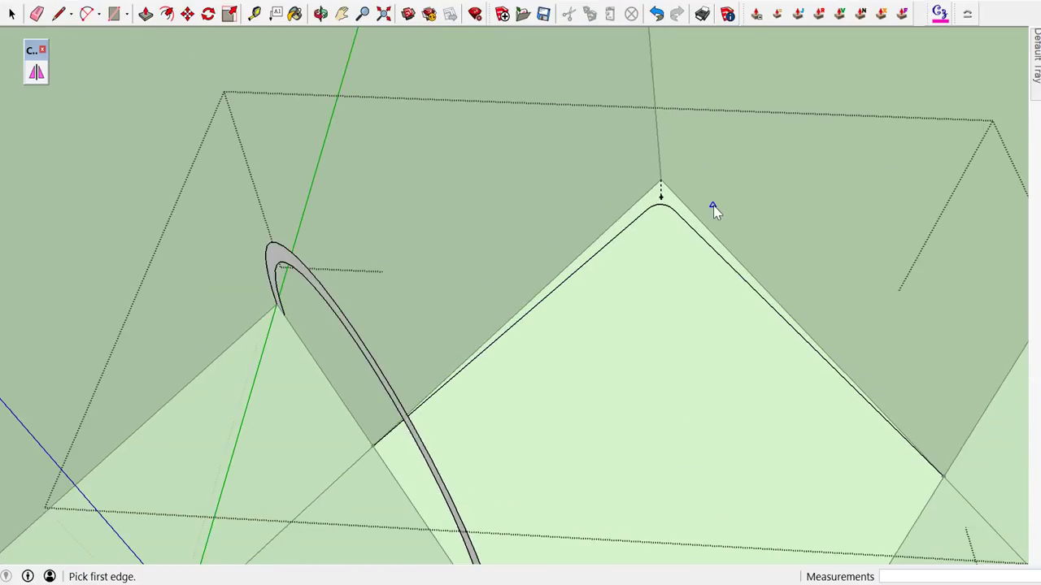
key(space)
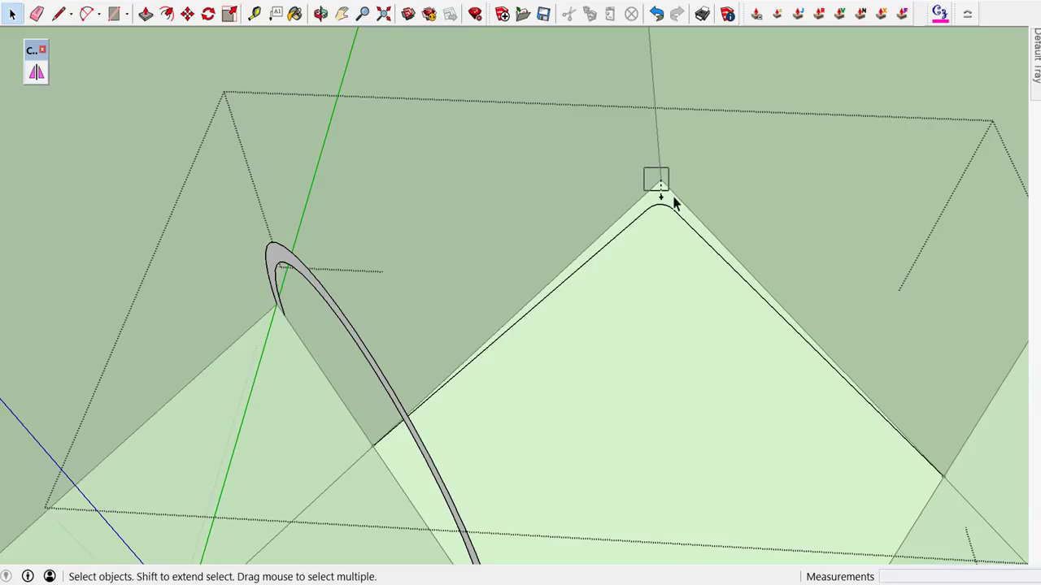
click(672, 197)
key(Delete)
mouse_move(679, 207)
middle_down()
mouse_move(525, 235)
mouse_move(583, 270)
middle_up()
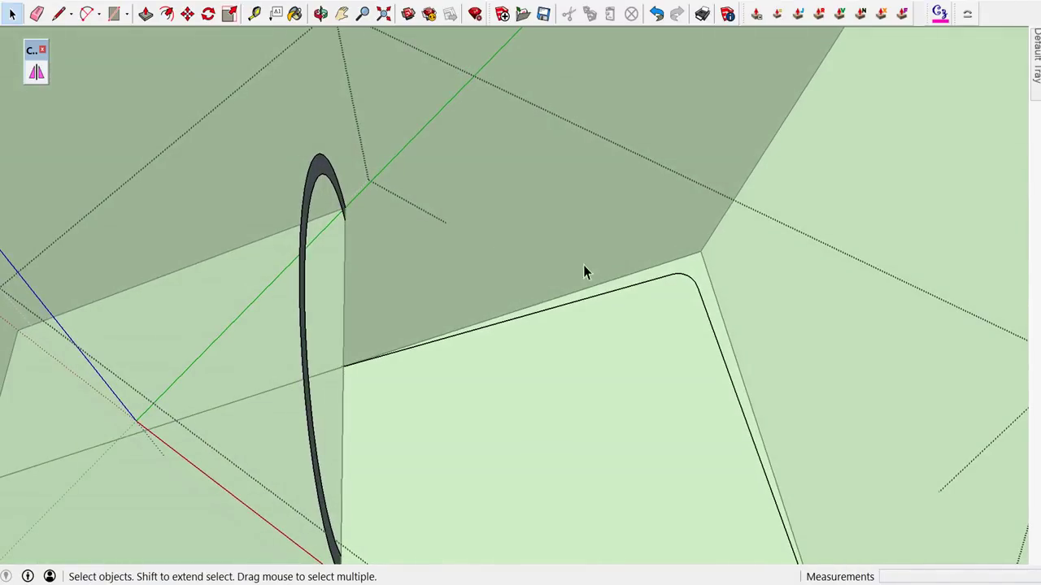
click(651, 281)
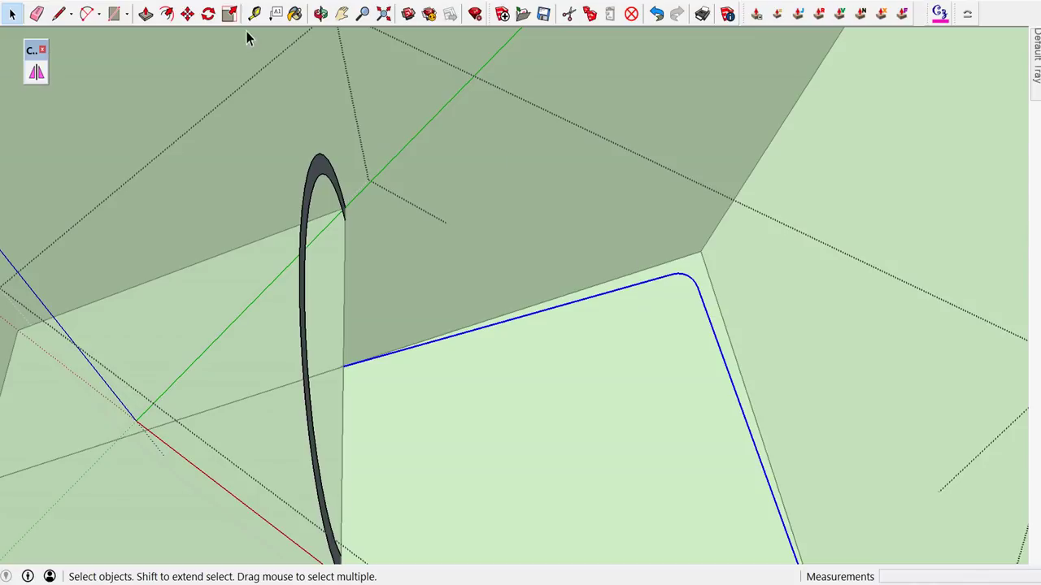
- Use Follow Me to sweep the arch band profile along the filleted ridge path
click(160, 4)
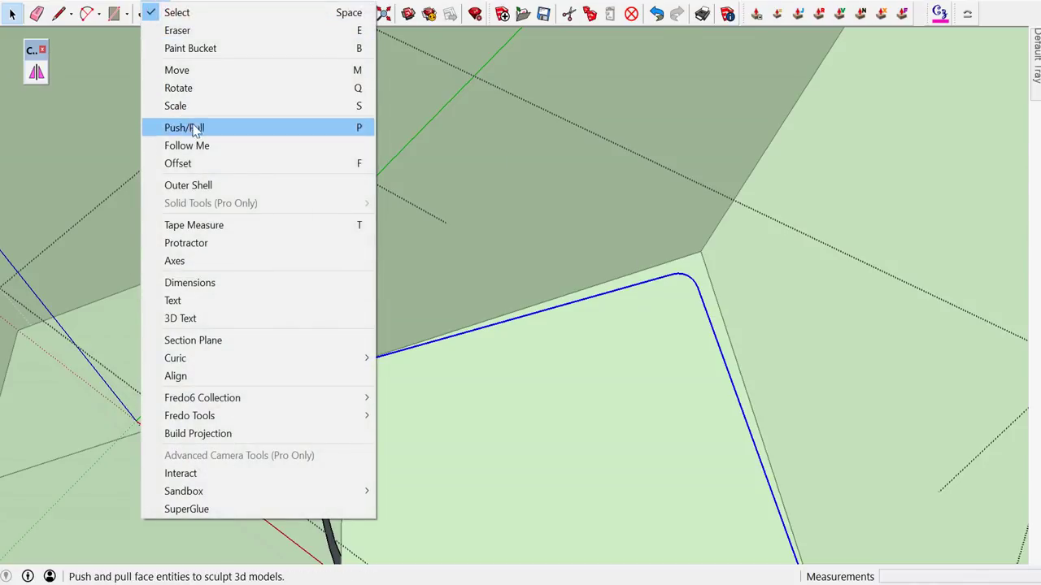
click(203, 149)
middle_drag(341, 234, 287, 265)
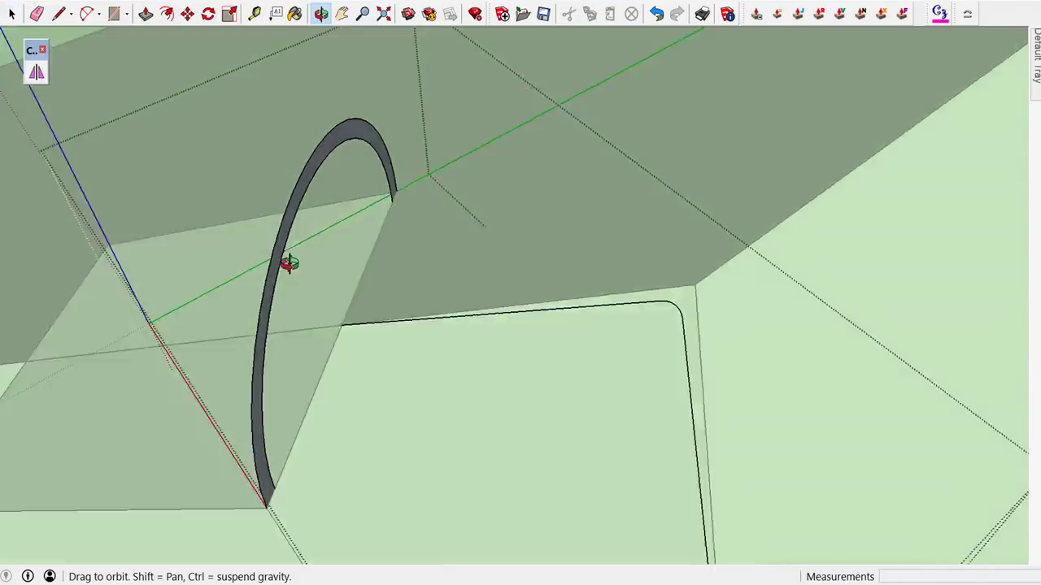
click(272, 260)
scroll(272, 255, down, 3)
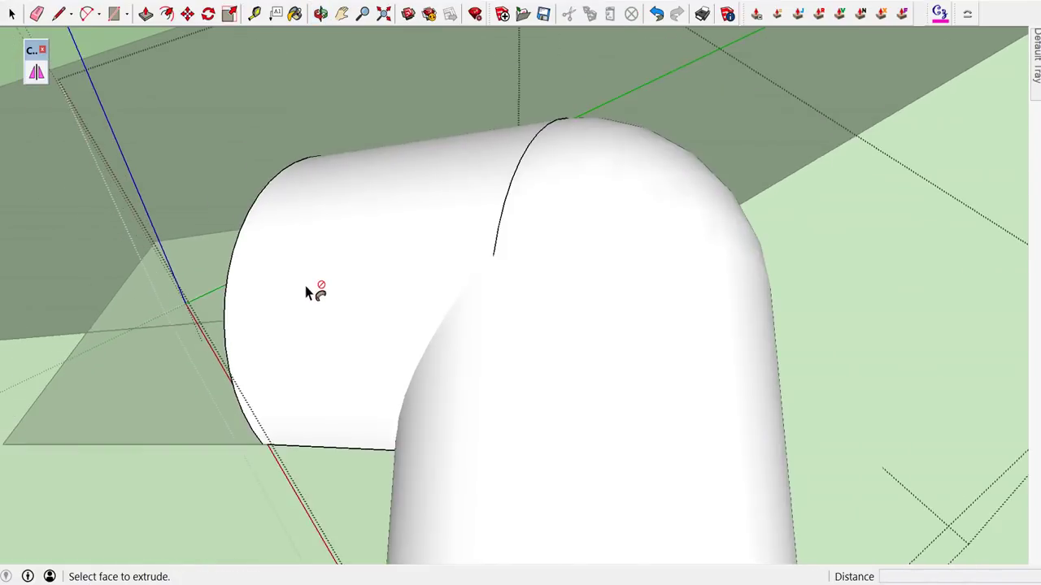
scroll(305, 285, down, 3)
mouse_move(346, 304)
middle_down()
mouse_move(397, 313)
mouse_move(693, 245)
middle_up()
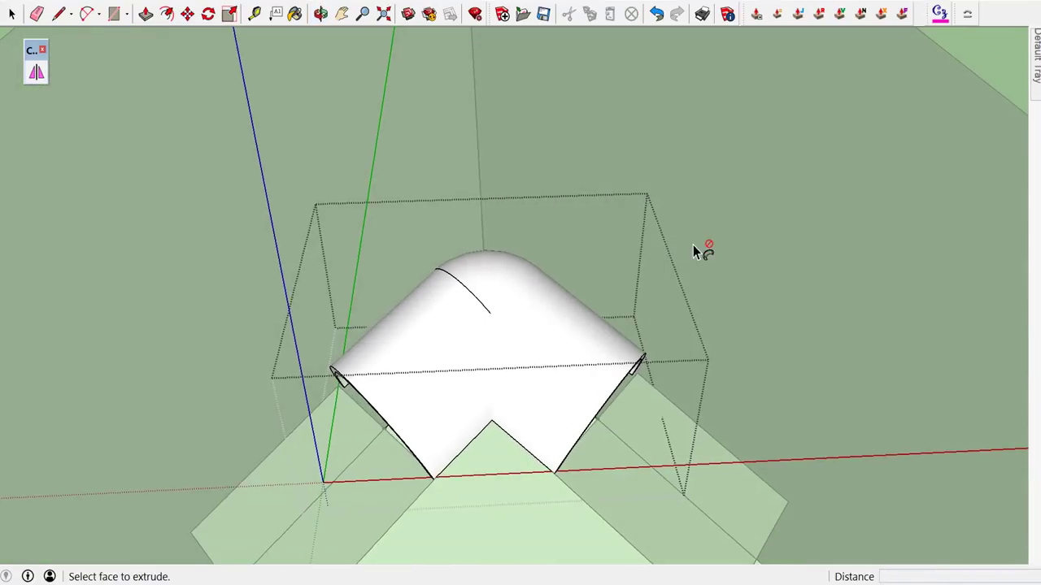
scroll(691, 246, down, 3)
scroll(685, 248, down, 1)
scroll(684, 254, down, 2)
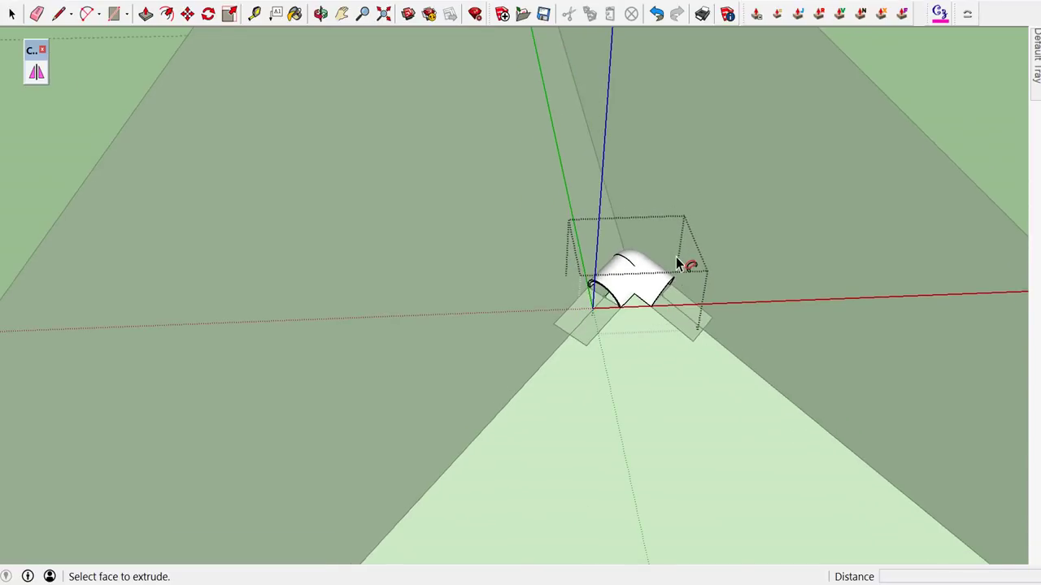
key(space)
scroll(674, 260, up, 5)
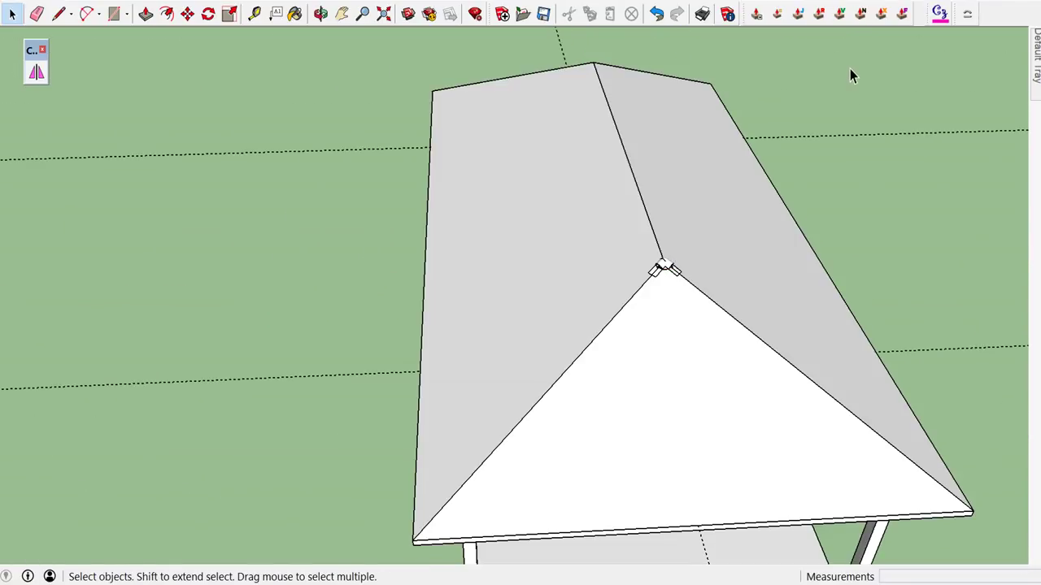
- Zoom in on the roof apex and hide the swept ridge cap group
middle_drag(692, 242, 588, 198)
scroll(615, 256, up, 3)
scroll(633, 279, up, 2)
scroll(633, 279, up, 2)
scroll(633, 288, up, 2)
scroll(635, 292, up, 2)
mouse_move(688, 268)
middle_down()
mouse_move(564, 372)
mouse_move(520, 509)
mouse_move(523, 418)
middle_up()
scroll(595, 389, up, 2)
right_click(533, 372)
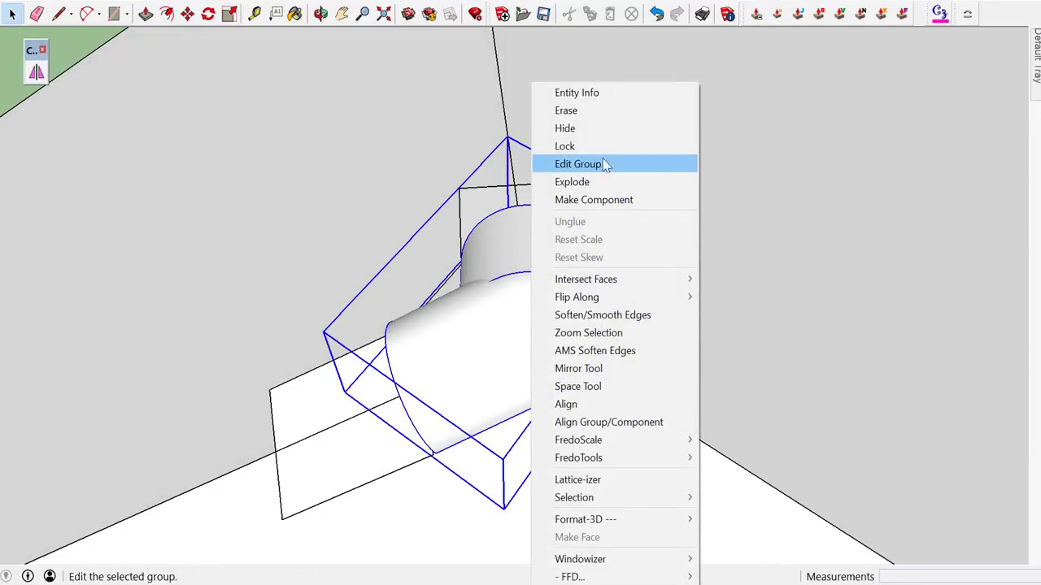
click(573, 130)
scroll(541, 337, up, 1)
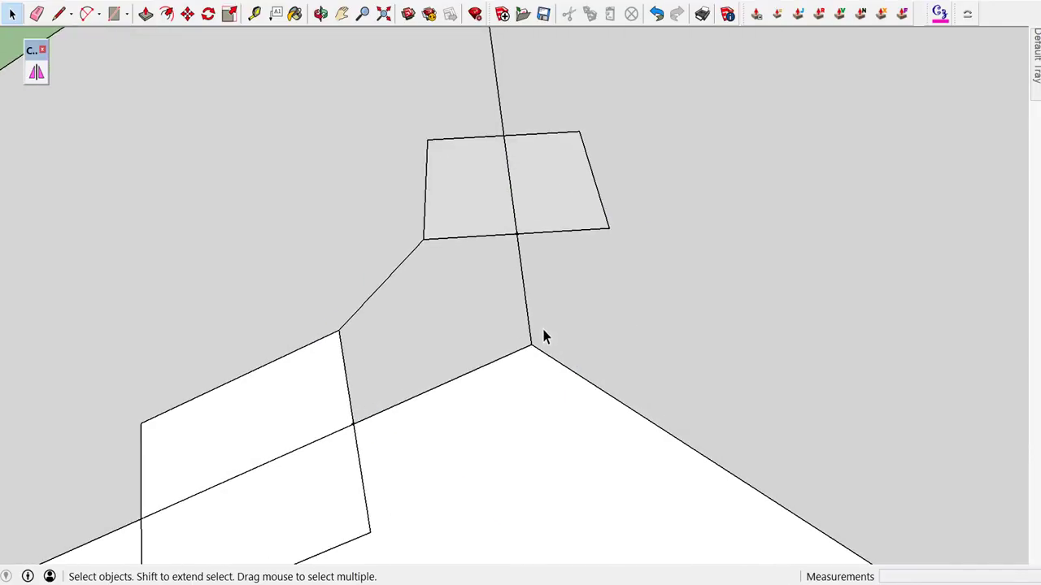
scroll(542, 333, up, 2)
middle_drag(543, 333, 600, 266)
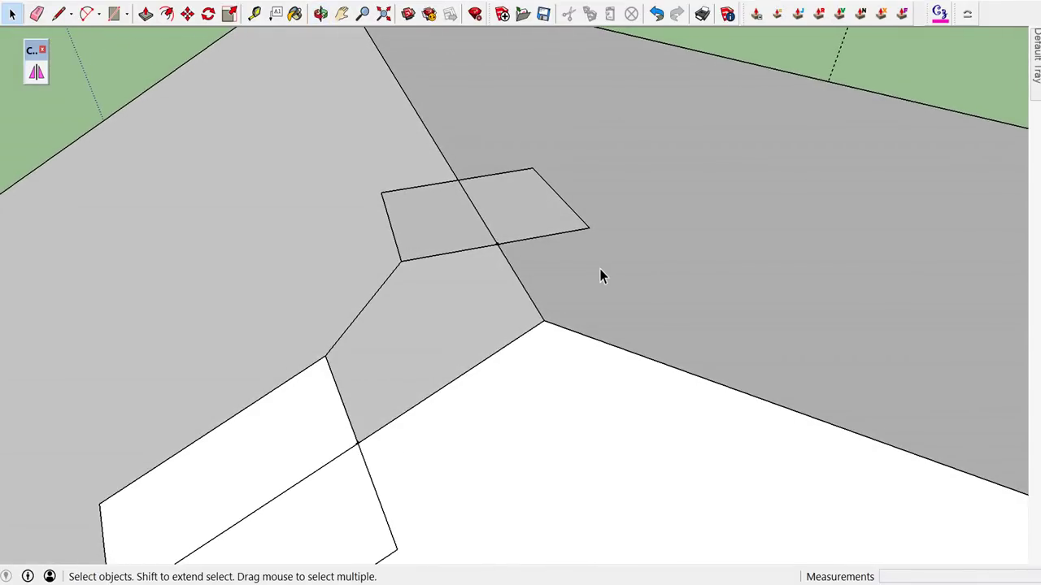
- Mark a guide point 200 mm along the edge from the roof corner
key(t)
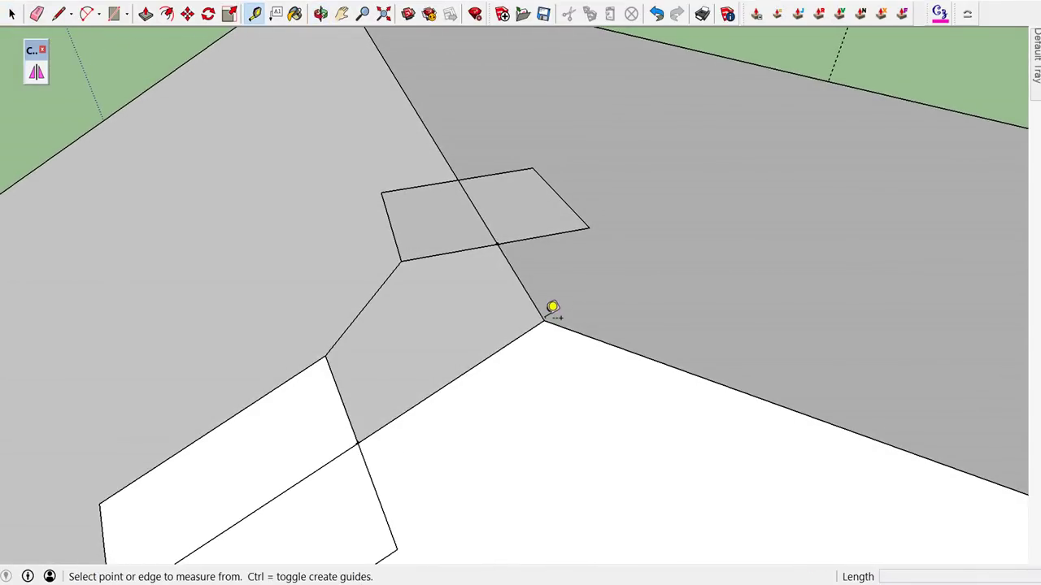
click(544, 321)
text(200)
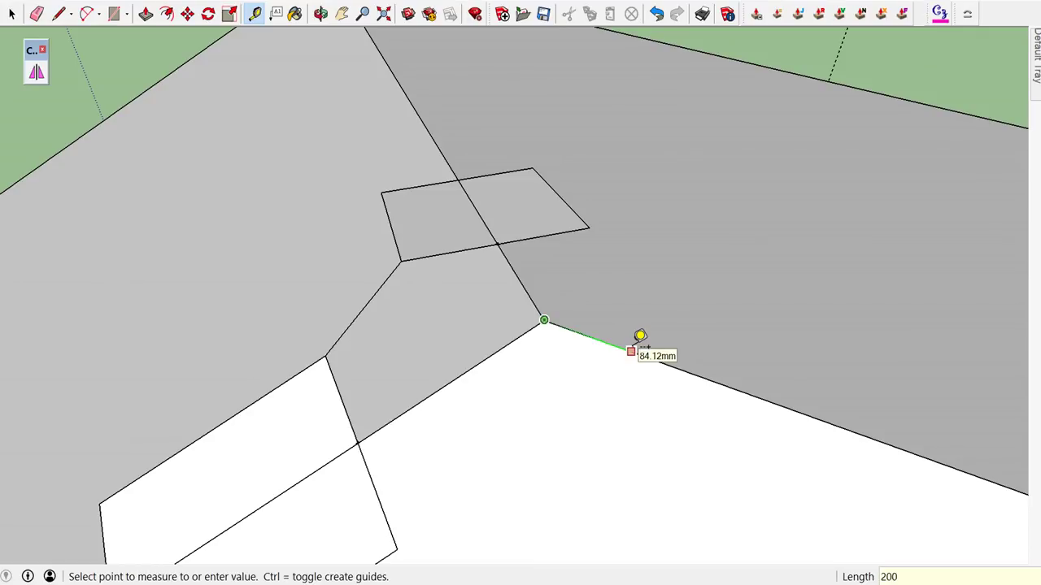
key(Return)
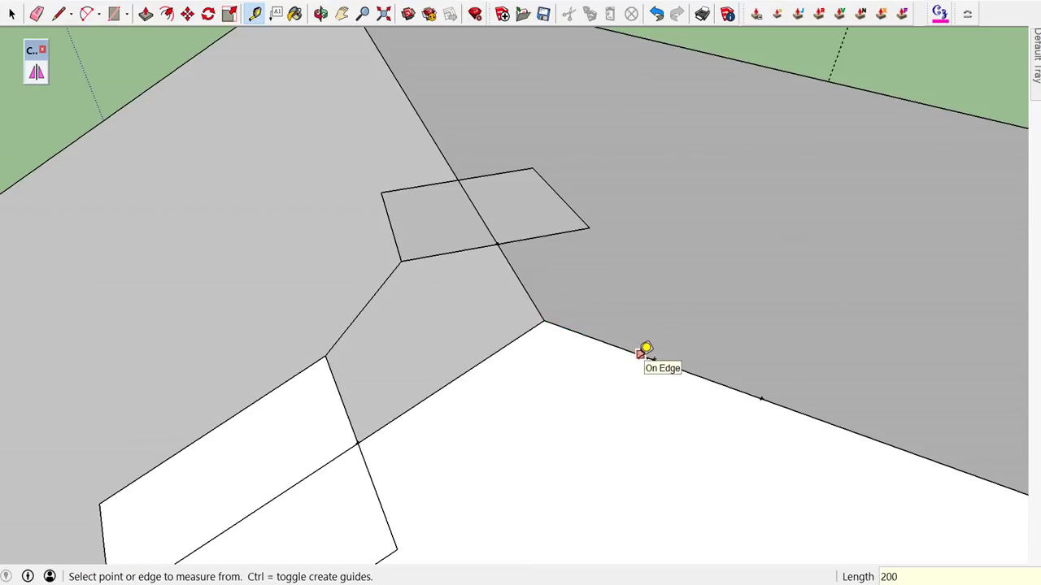
key(space)
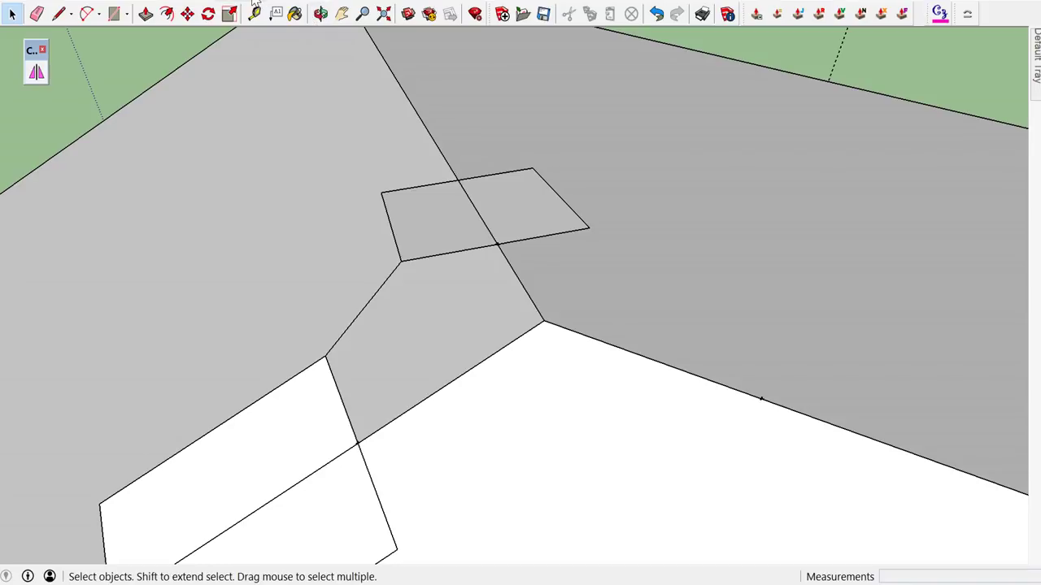
- Raise two 110 mm vertical lines, one at the guide point and one further along the edge
click(254, 3)
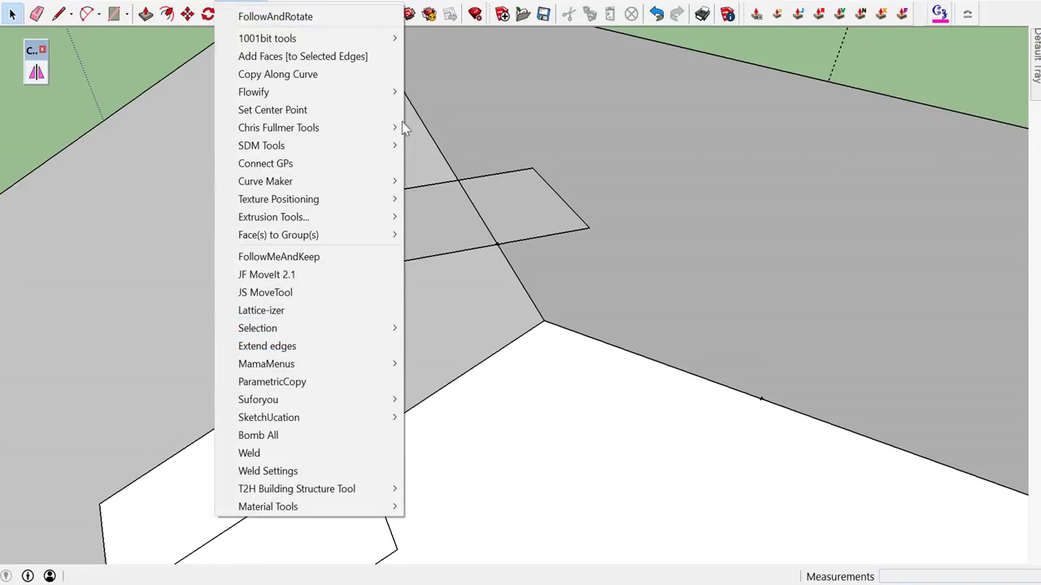
mouse_move(278, 128)
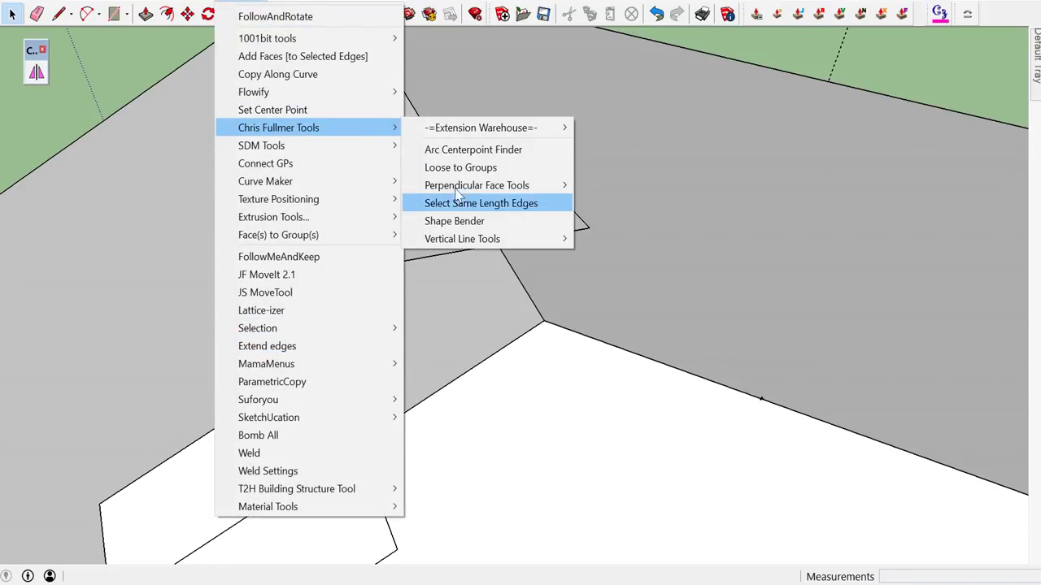
click(616, 239)
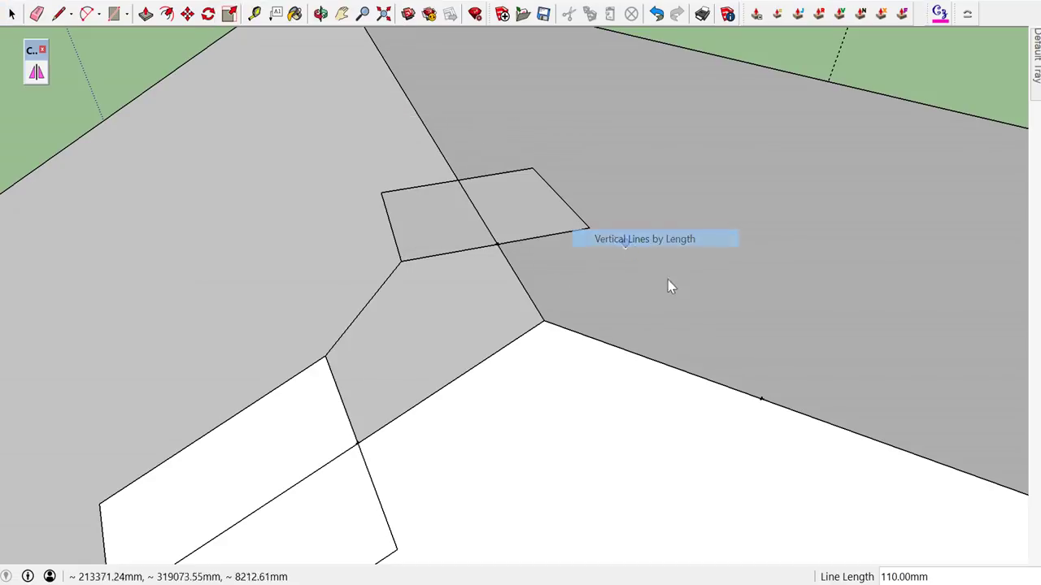
click(762, 399)
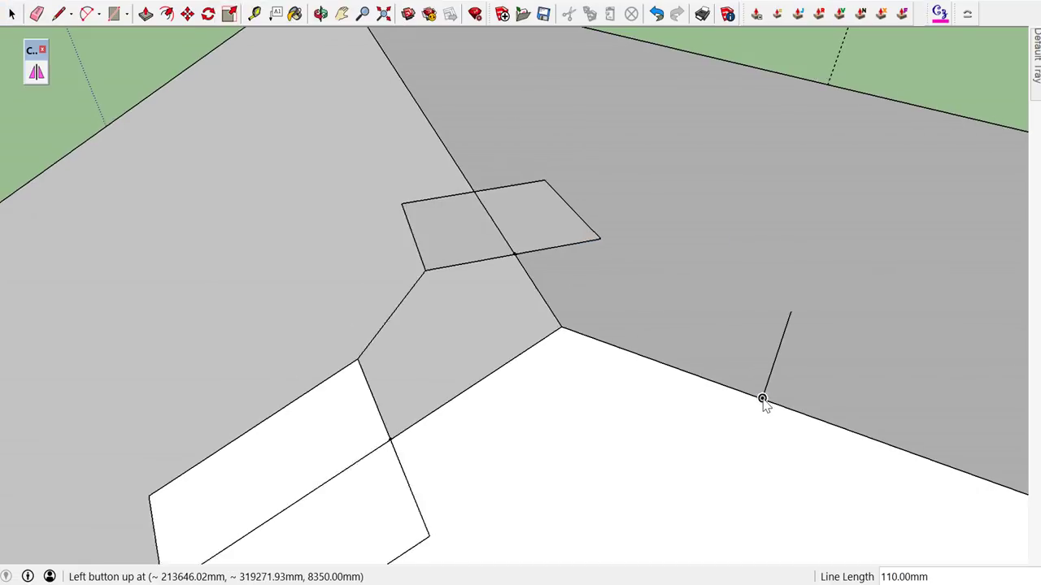
scroll(761, 398, down, 2)
mouse_move(785, 429)
middle_down()
mouse_move(704, 323)
mouse_move(704, 373)
middle_up()
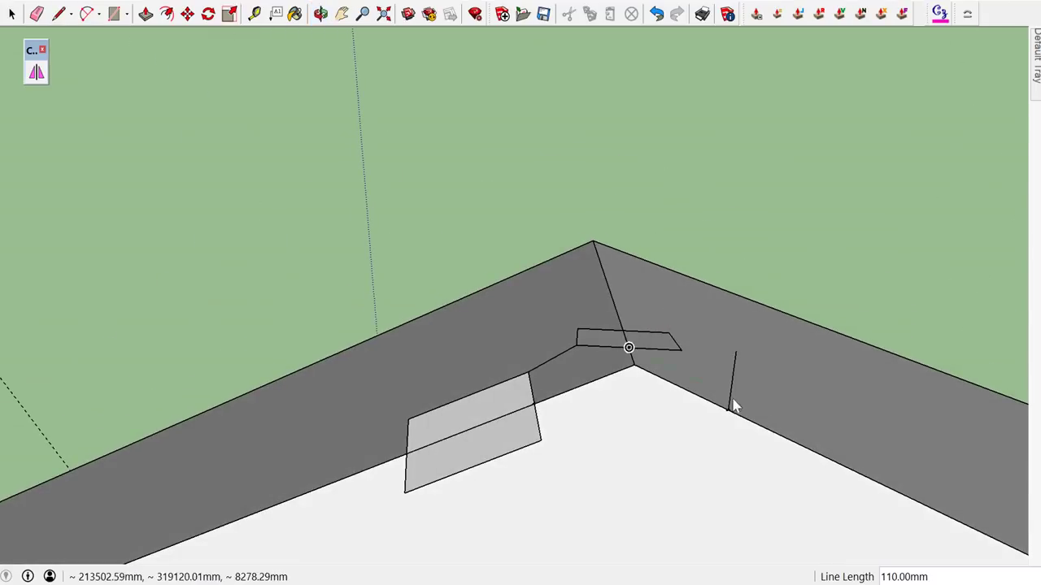
click(844, 467)
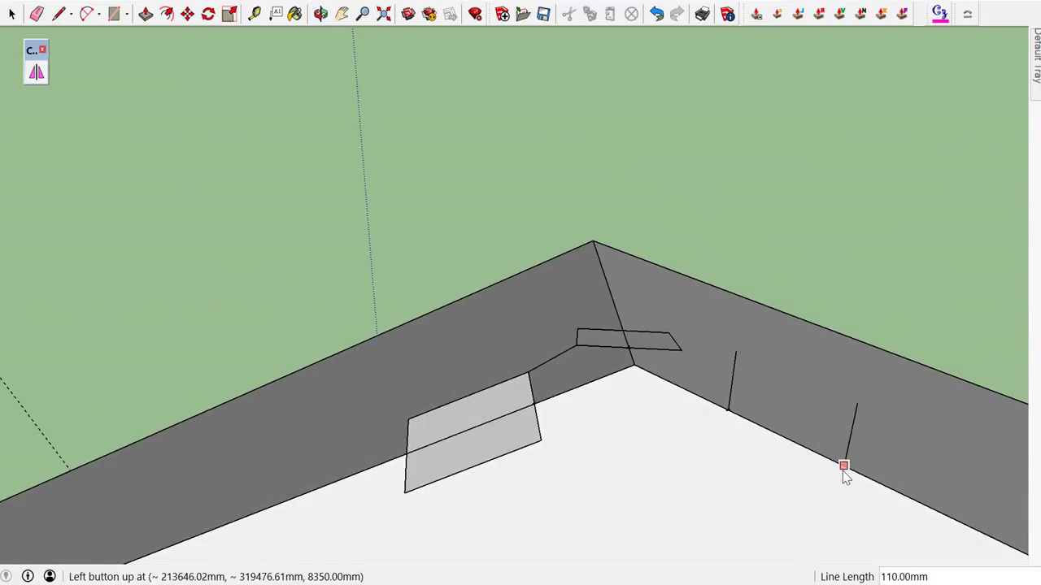
key(space)
mouse_move(781, 407)
middle_down()
mouse_move(645, 366)
mouse_move(738, 396)
middle_up()
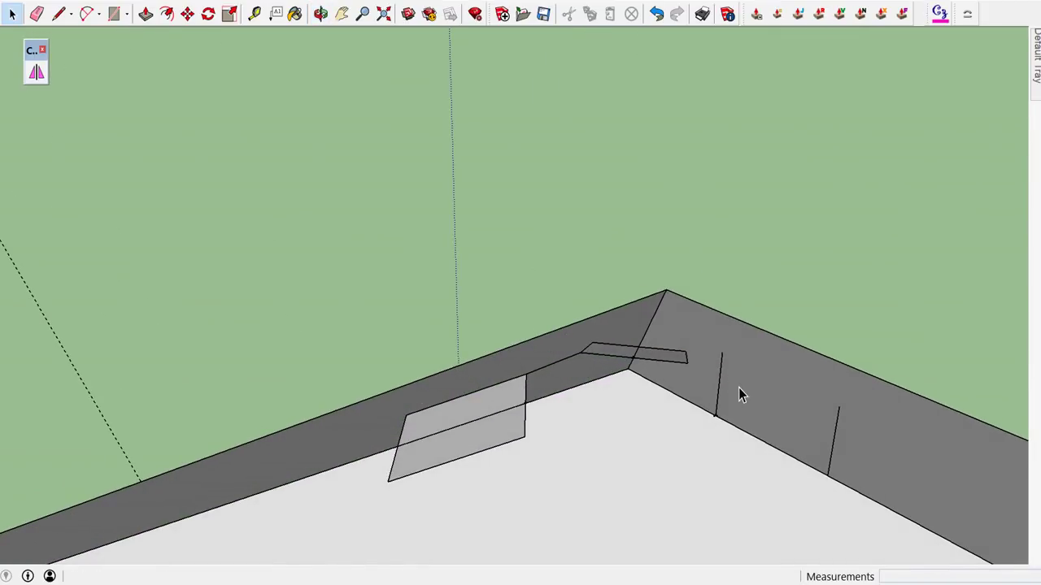
- Draw a line between the two vertical lines to close a thin face beside the hip ridge
key(l)
click(722, 352)
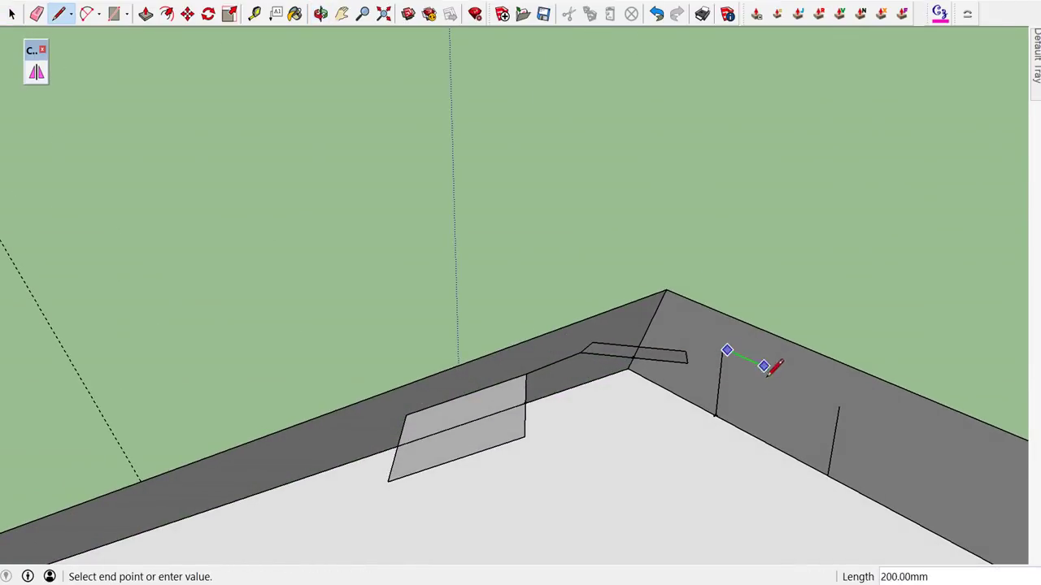
click(839, 406)
mouse_move(841, 400)
middle_down()
mouse_move(697, 420)
mouse_move(548, 418)
mouse_move(515, 437)
mouse_move(491, 472)
middle_up()
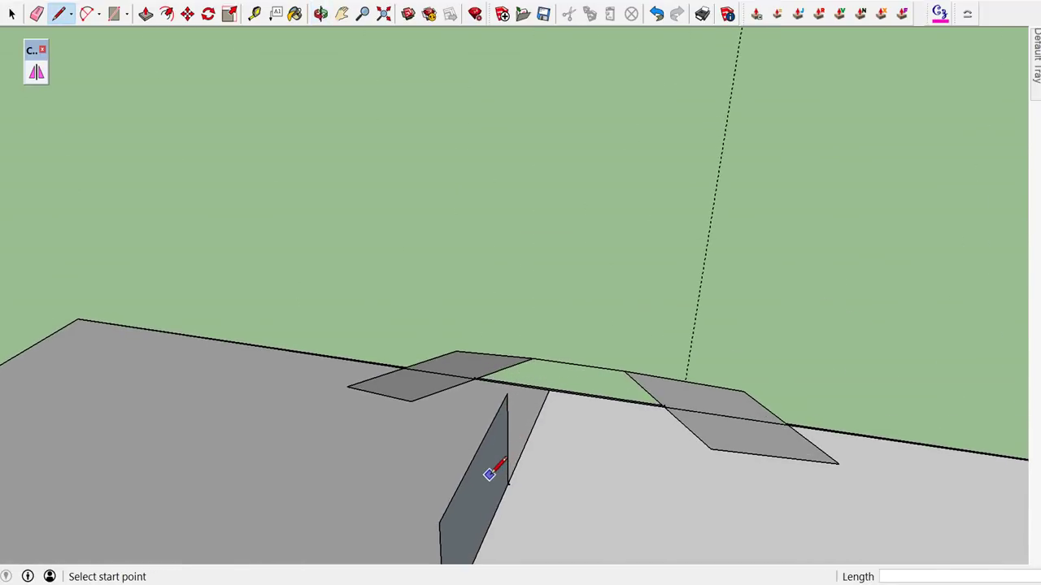
key(space)
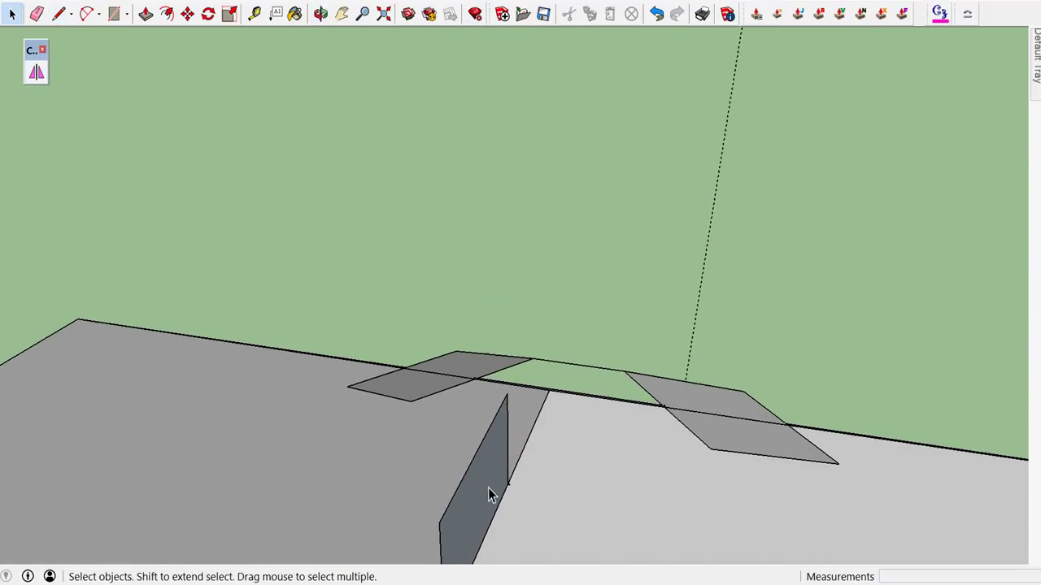
- Push/Pull the thin face out 110 mm into a box
key(p)
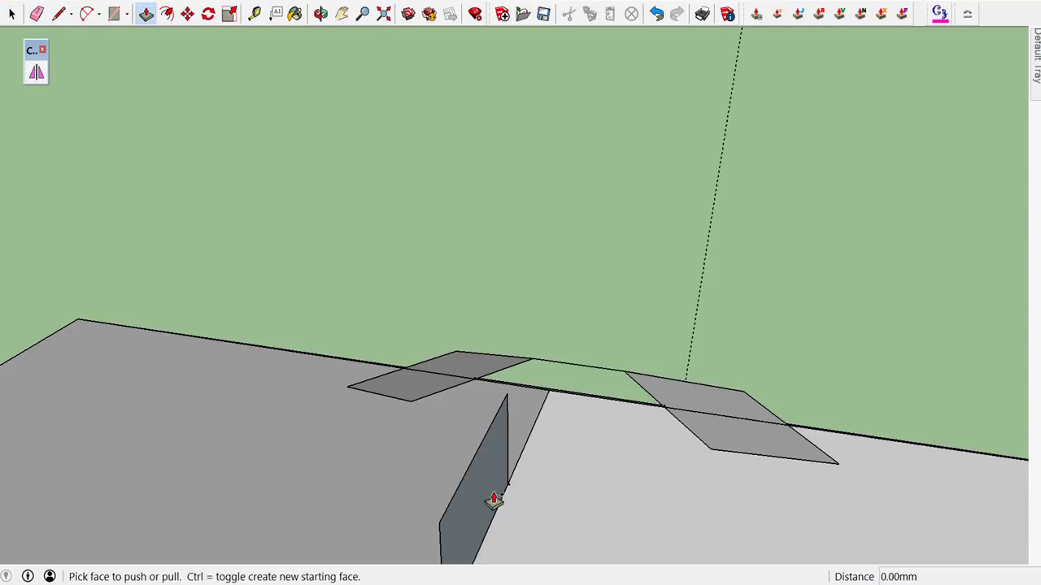
drag(494, 501, 572, 509)
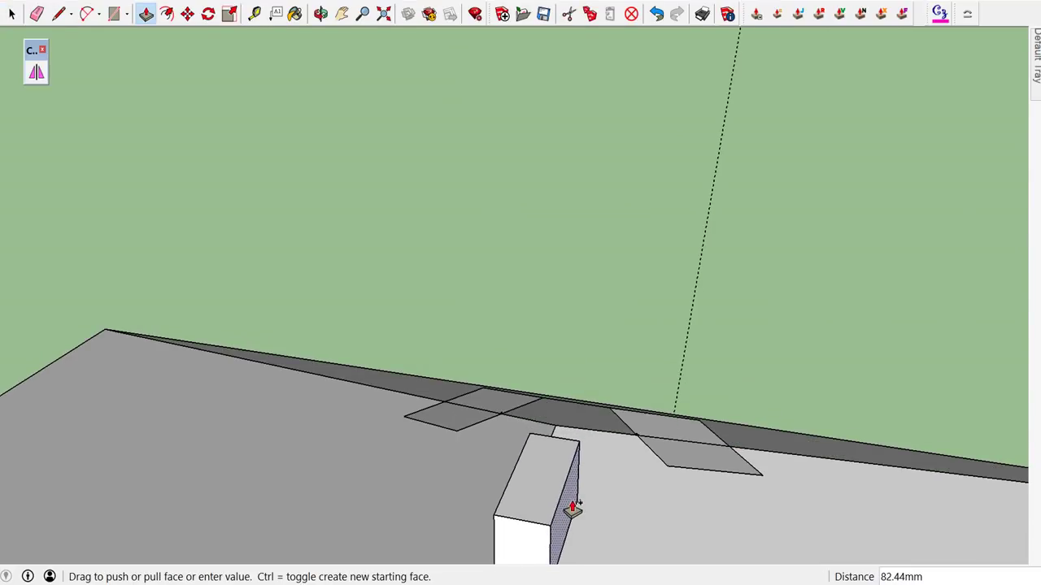
text(0)
key(Return)
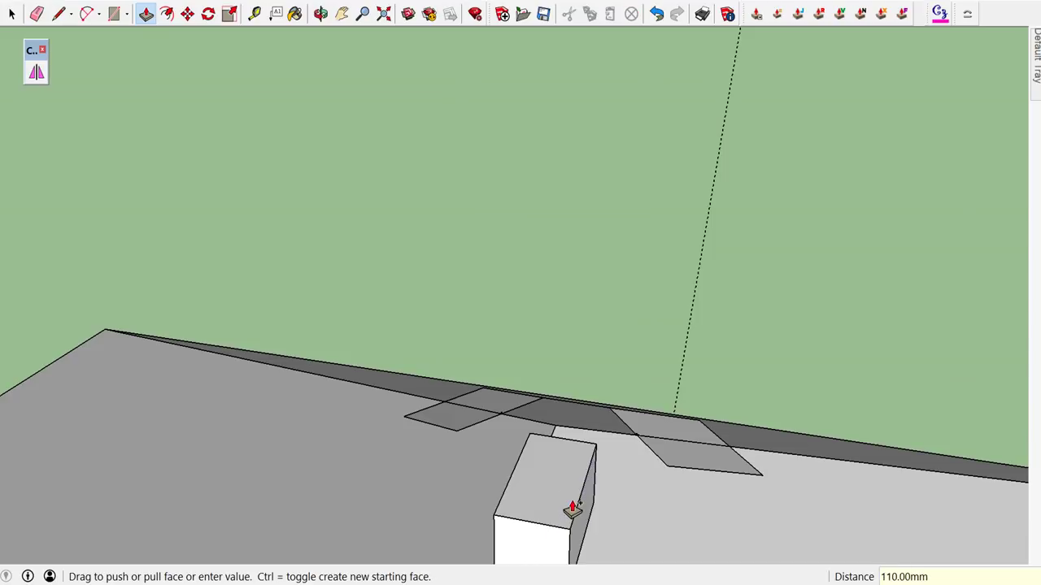
key(space)
- Extend the box's side face another 110 mm, then select the box's top face
mouse_move(573, 506)
middle_down()
mouse_move(681, 537)
mouse_move(830, 533)
middle_up()
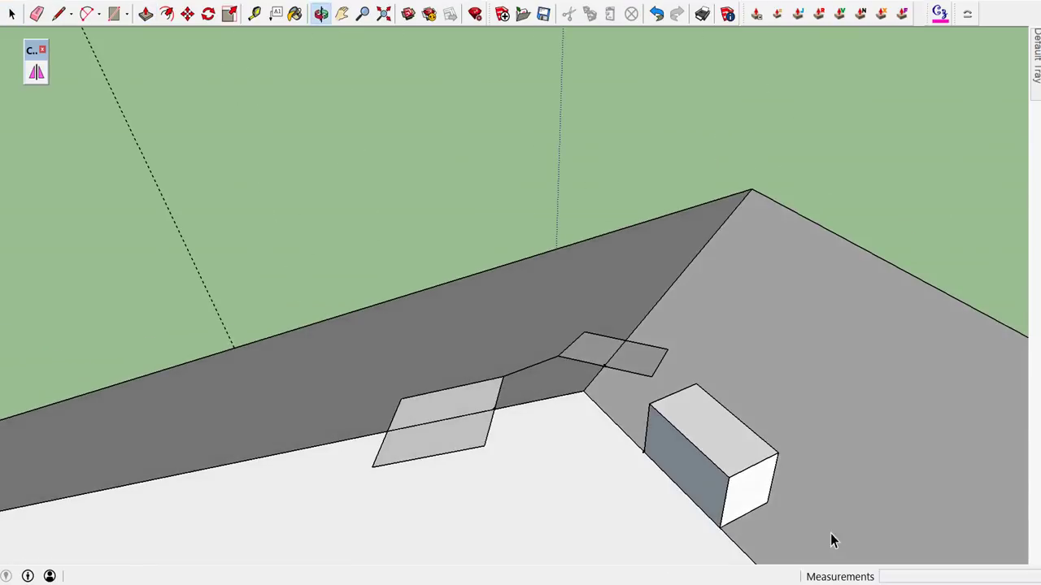
click(704, 475)
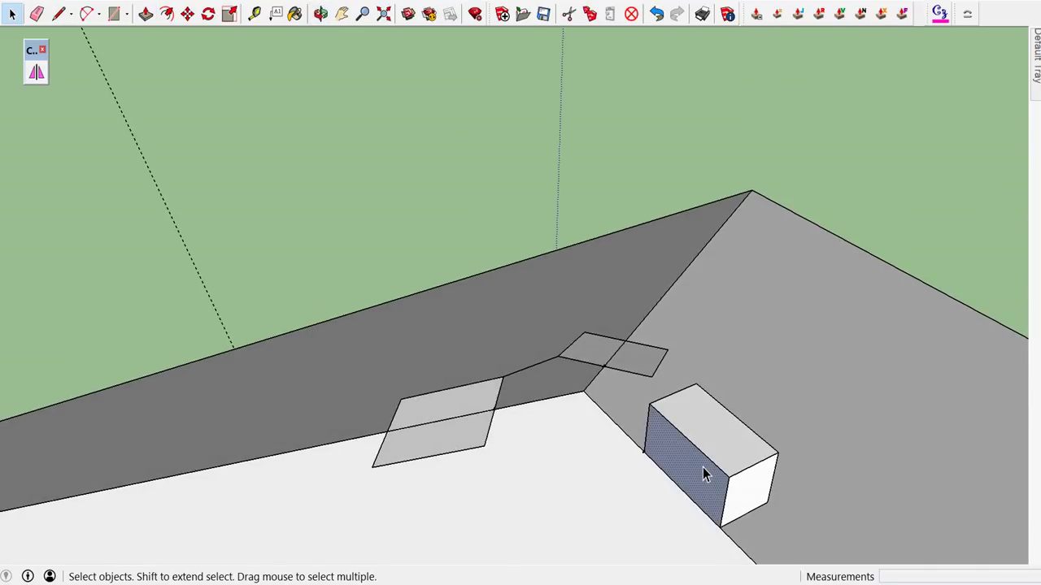
key(p)
drag(704, 474, 678, 477)
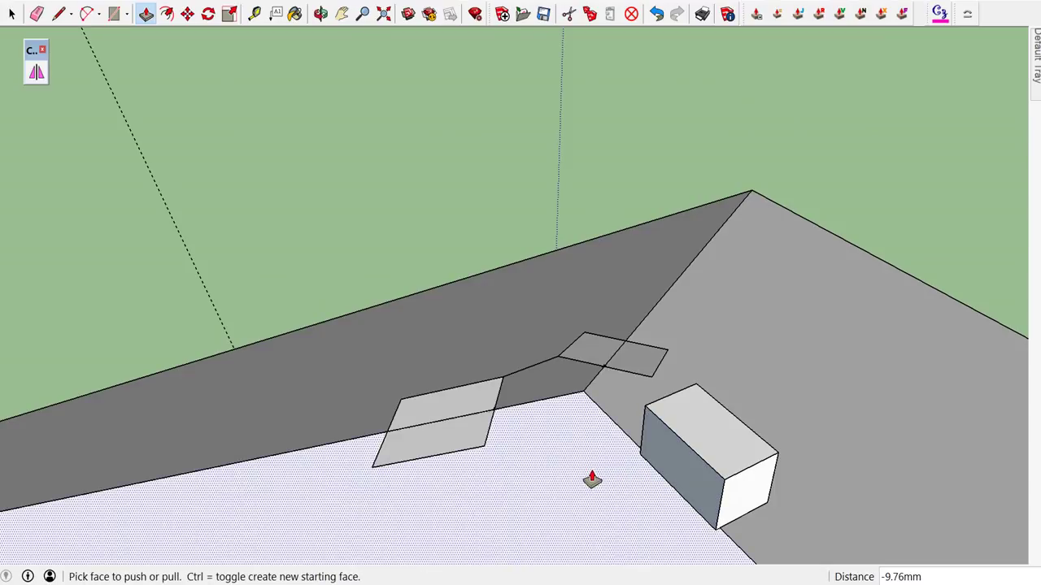
text(110)
key(Return)
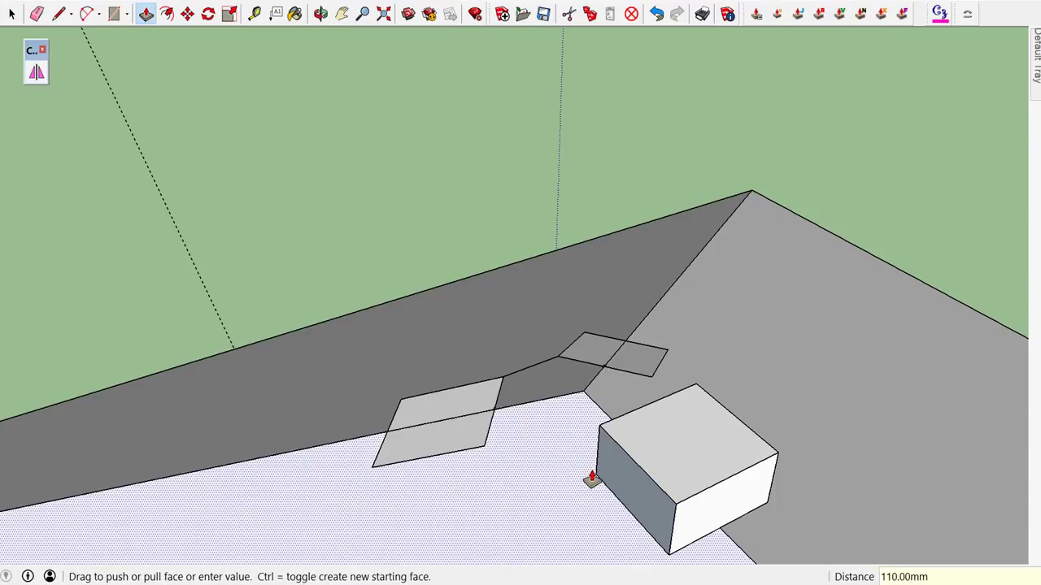
key(space)
mouse_move(600, 441)
middle_down()
mouse_move(537, 426)
mouse_move(580, 466)
mouse_move(604, 460)
mouse_move(611, 474)
mouse_move(617, 432)
middle_up()
click(611, 474)
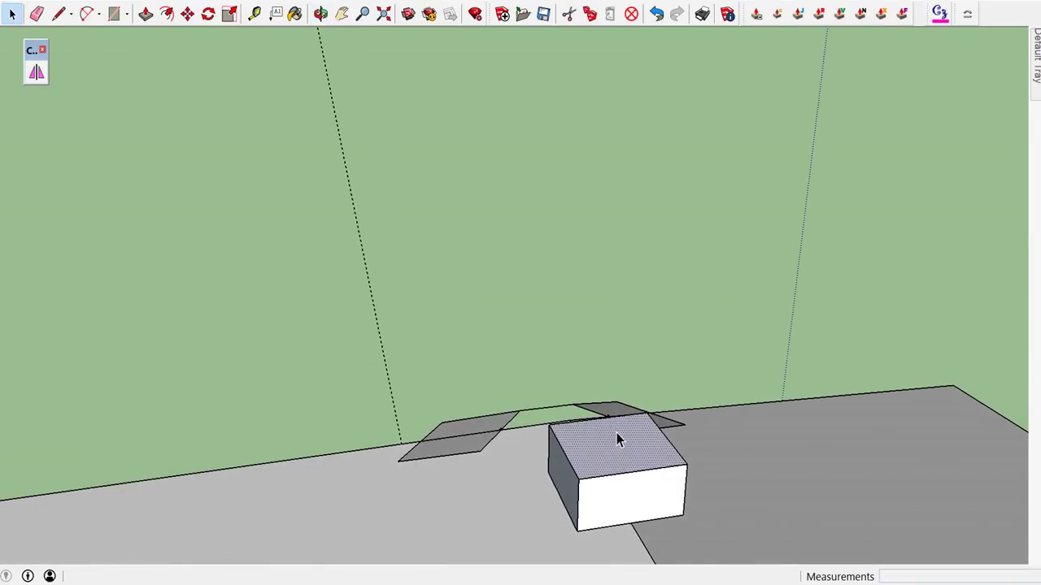
- Delete the box's top and front faces together with their bounding edges
shift+click(618, 504)
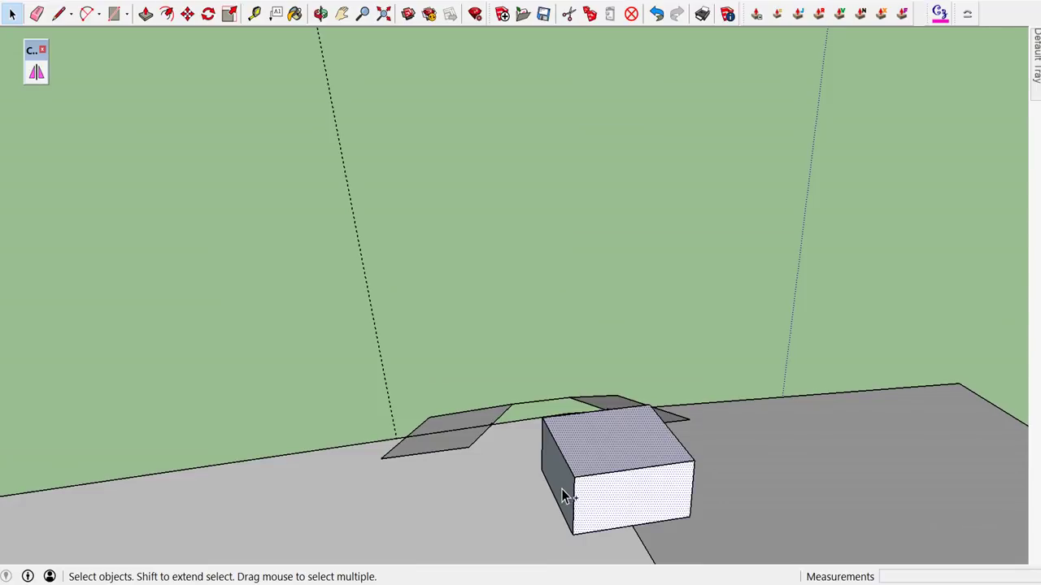
mouse_move(681, 495)
middle_down()
mouse_move(580, 475)
mouse_move(507, 483)
middle_up()
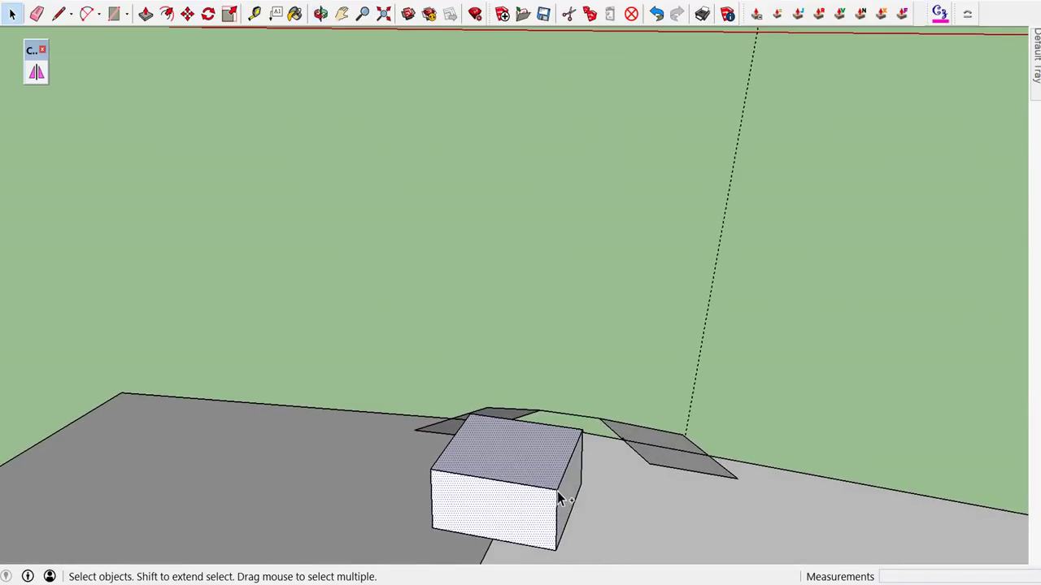
click(26, 2)
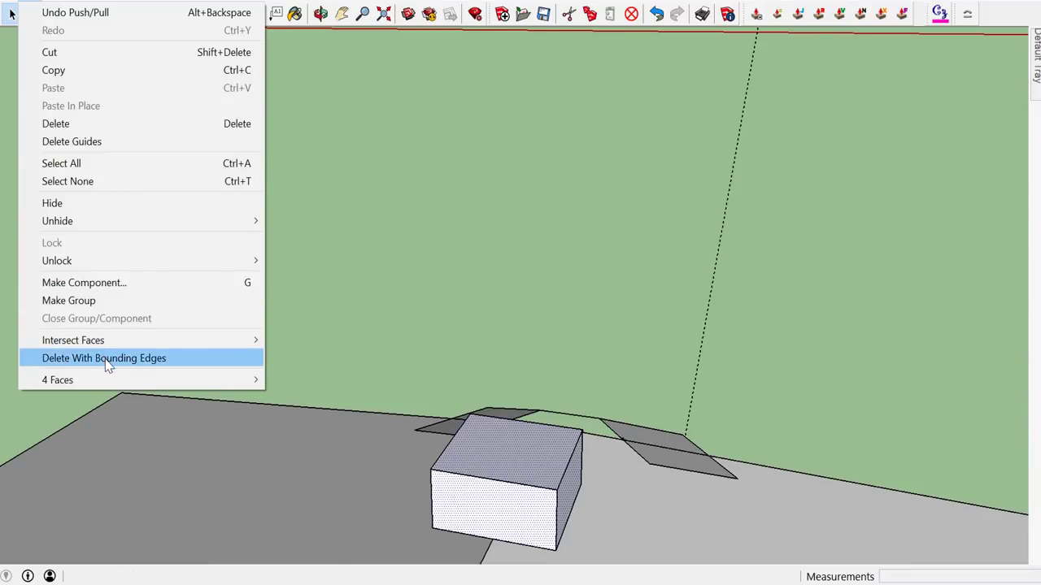
click(110, 358)
scroll(497, 470, up, 1)
scroll(505, 472, up, 1)
scroll(505, 472, up, 1)
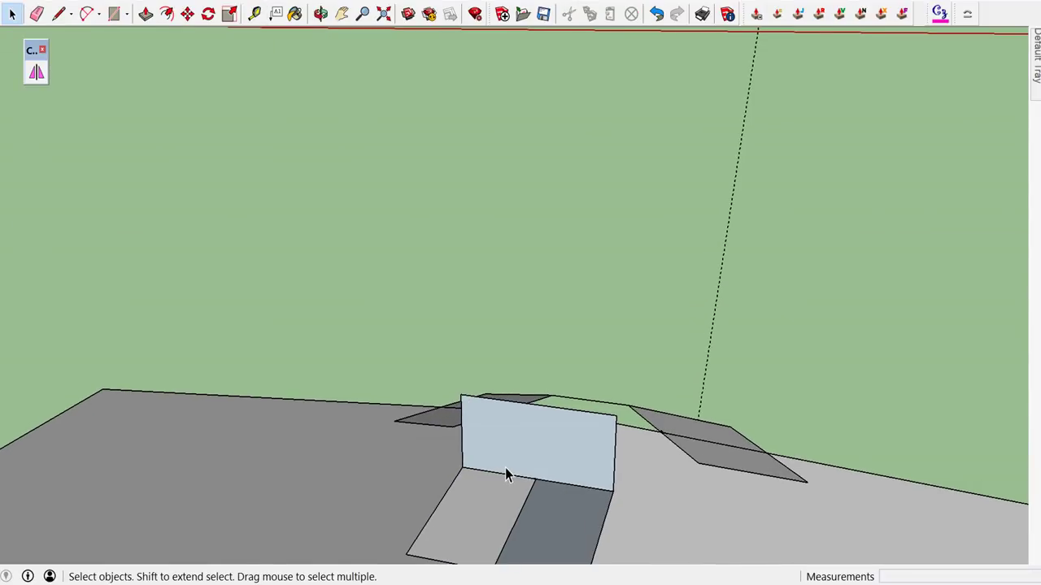
scroll(505, 470, up, 1)
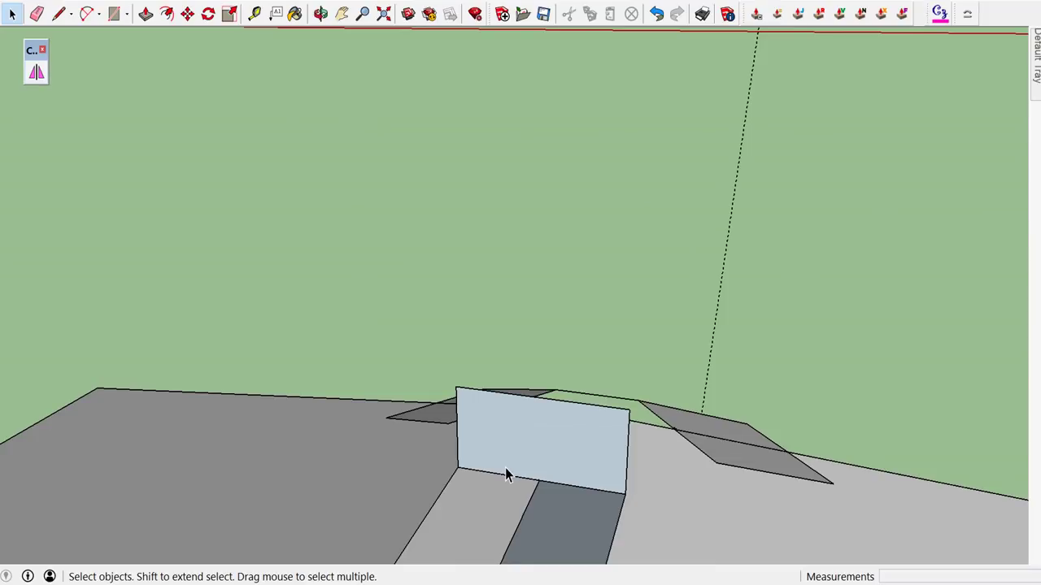
- Draw a 2-point arc with a 110 mm bulge across the box's end face
key(a)
click(458, 467)
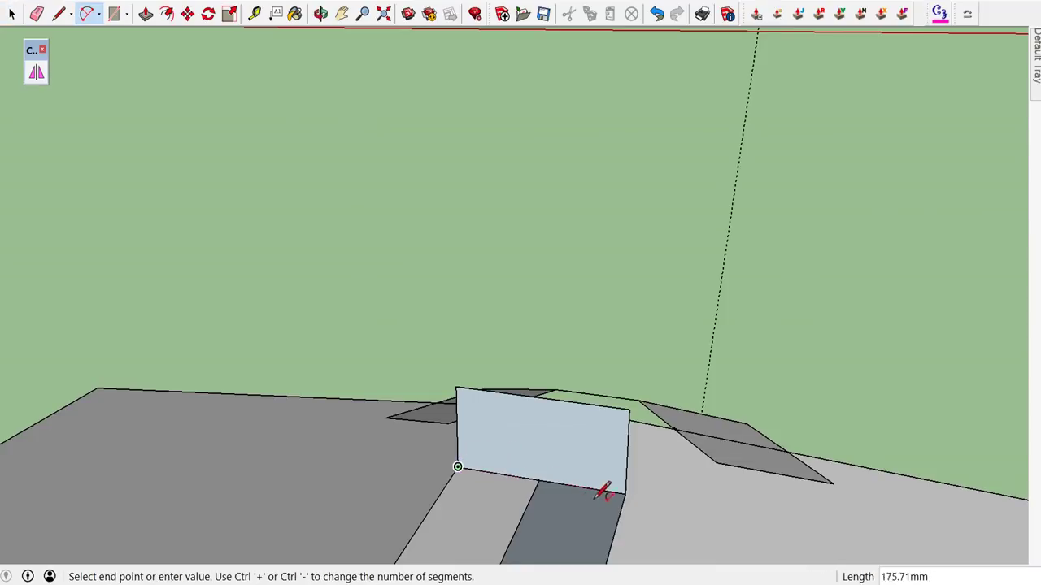
click(625, 493)
click(543, 393)
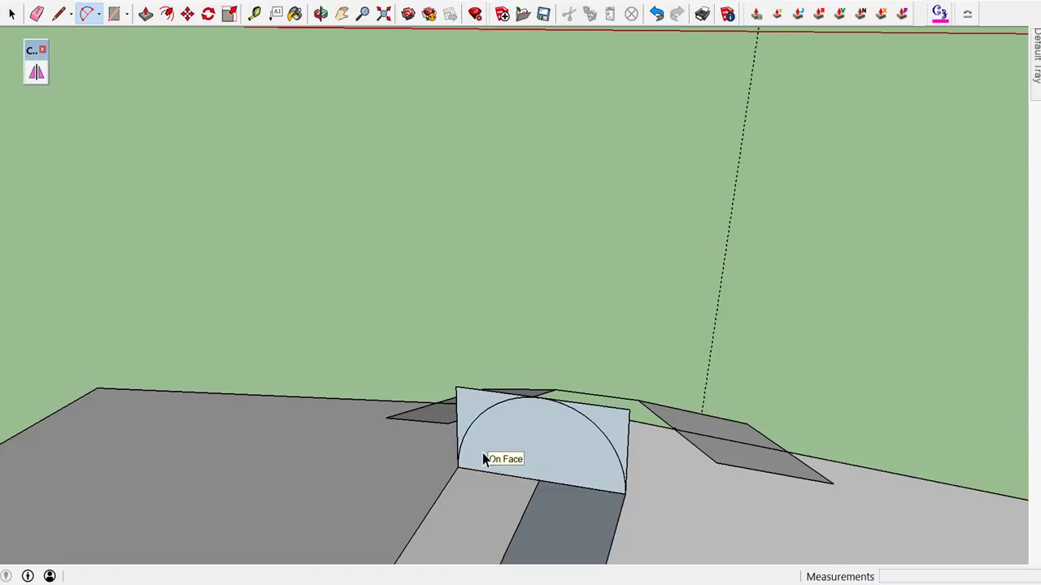
- Delete the corners outside the arc with their edges, then select the curved arc edge
key(space)
scroll(488, 447, up, 2)
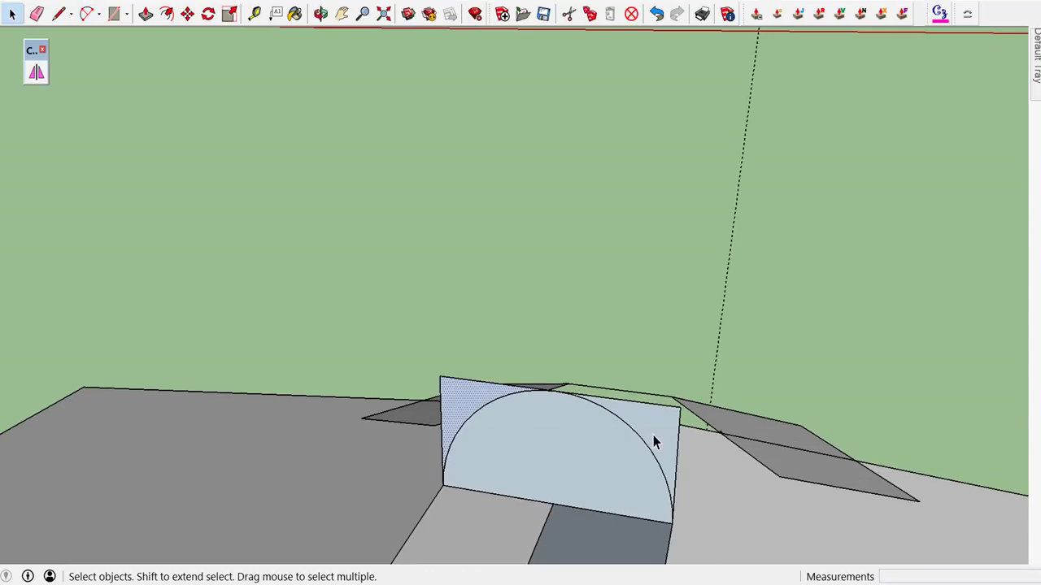
shift+click(653, 435)
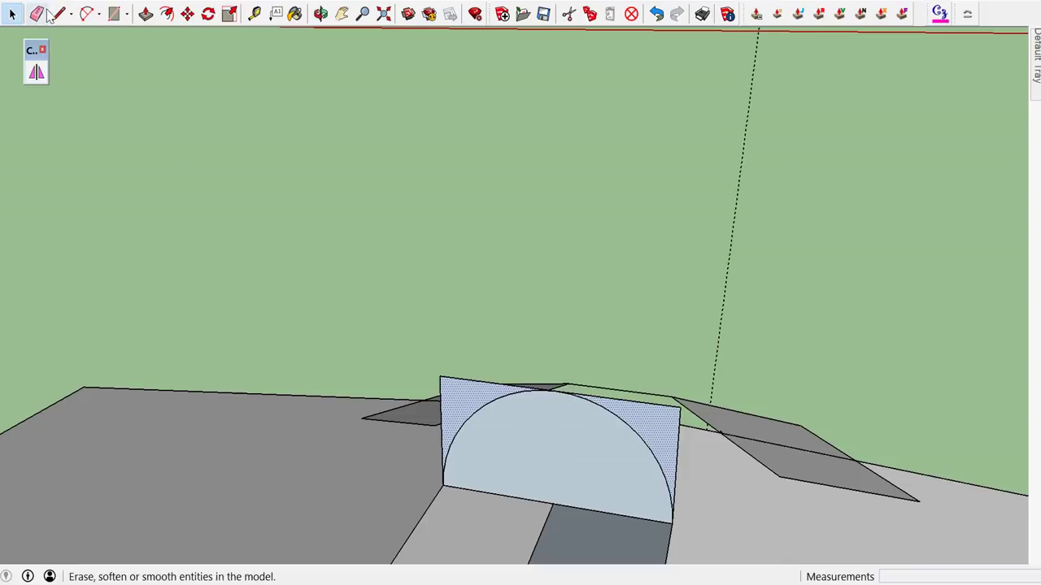
click(39, 1)
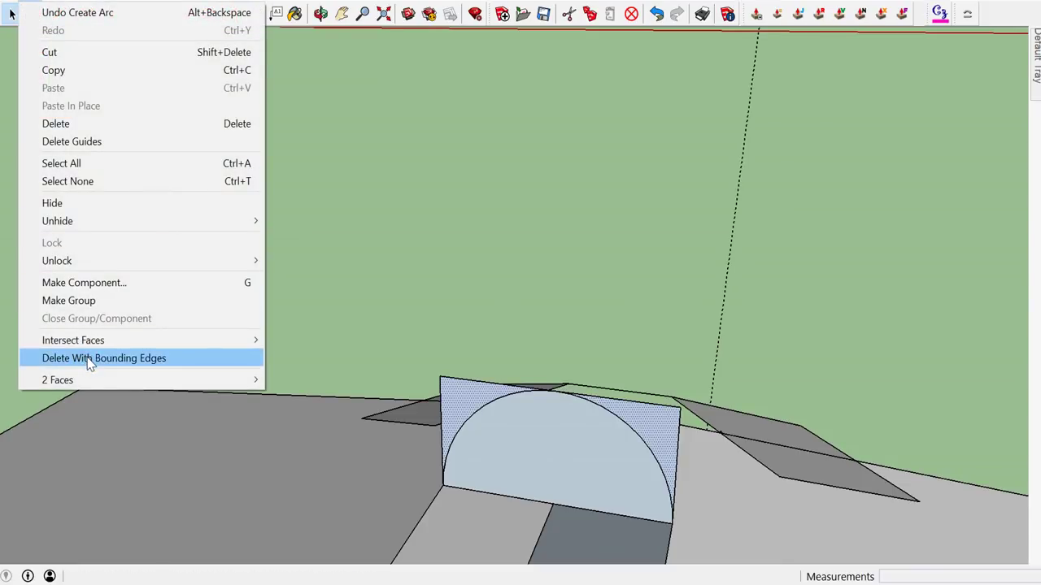
click(88, 357)
click(534, 425)
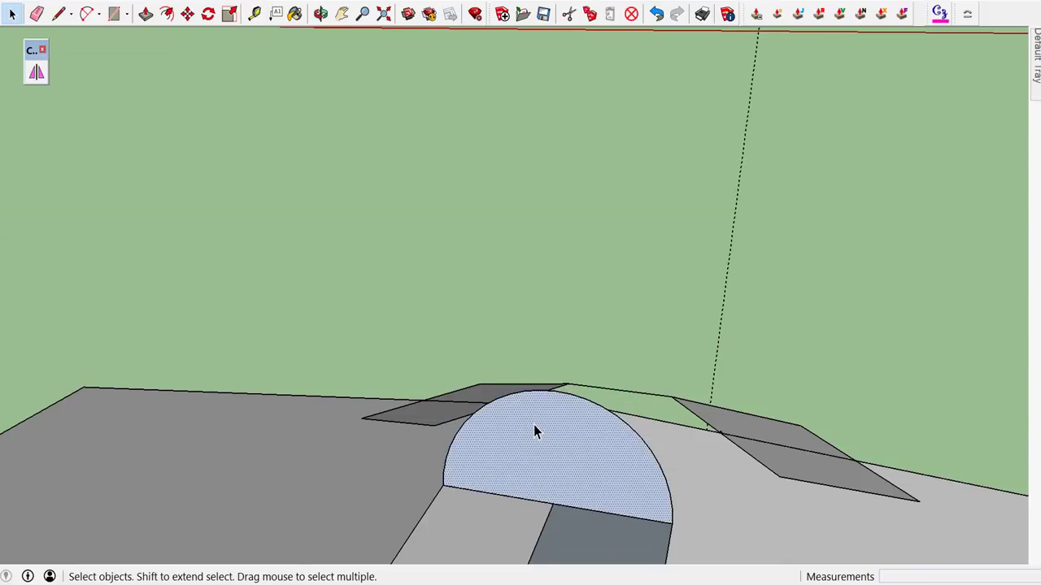
click(506, 397)
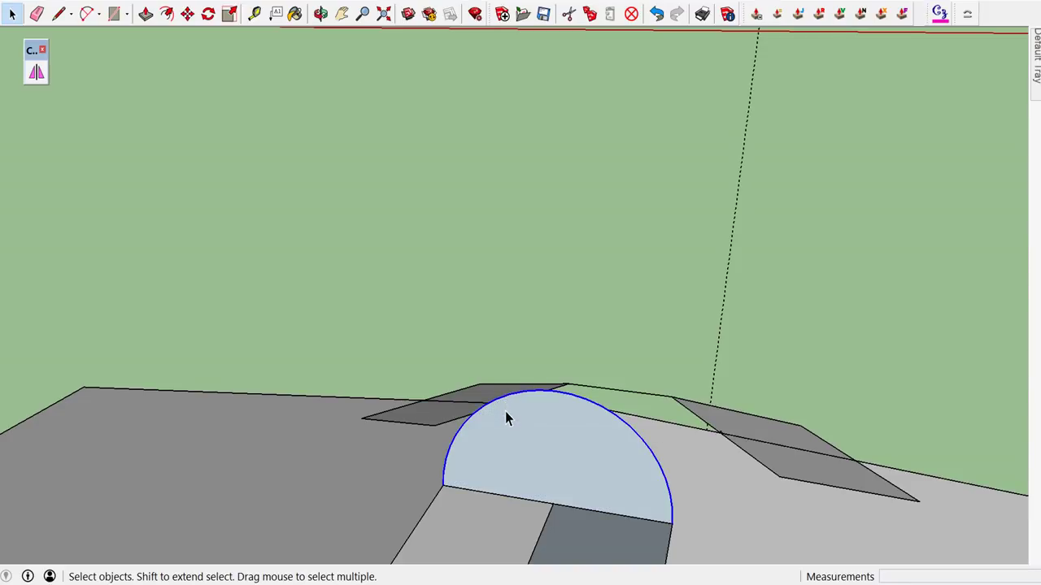
- Offset the arc 10 mm inward and delete the inner half-disc face
key(f)
click(505, 412)
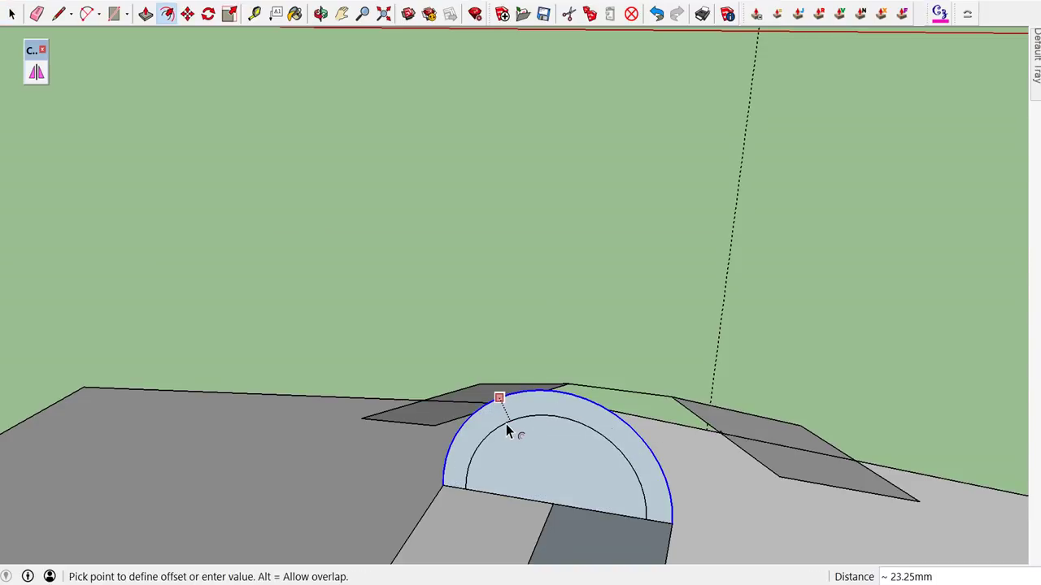
text(10)
key(Return)
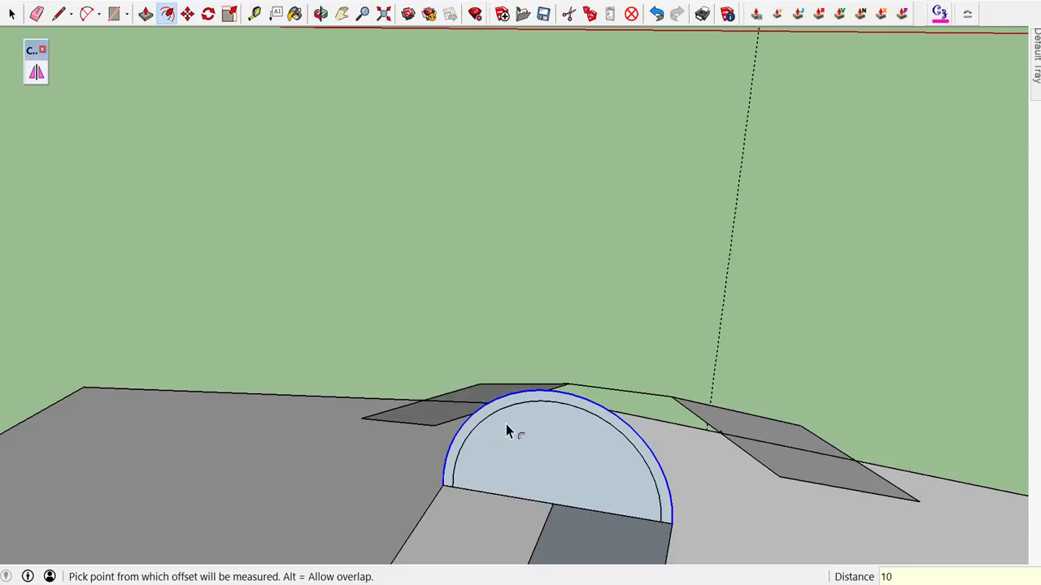
key(space)
click(533, 451)
key(Delete)
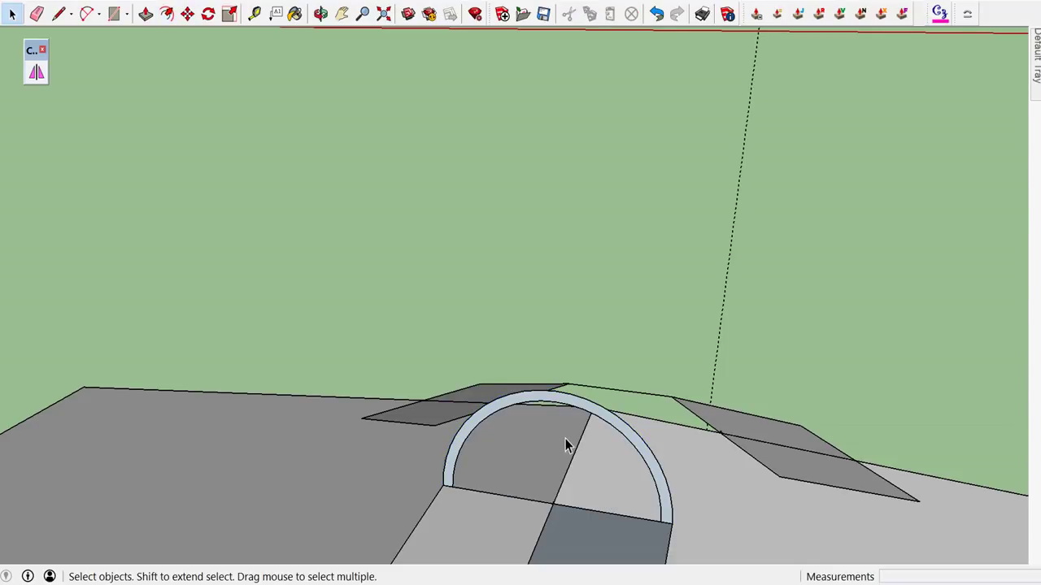
- Make the arch ring into a group and open it for editing
middle_drag(591, 416, 319, 338)
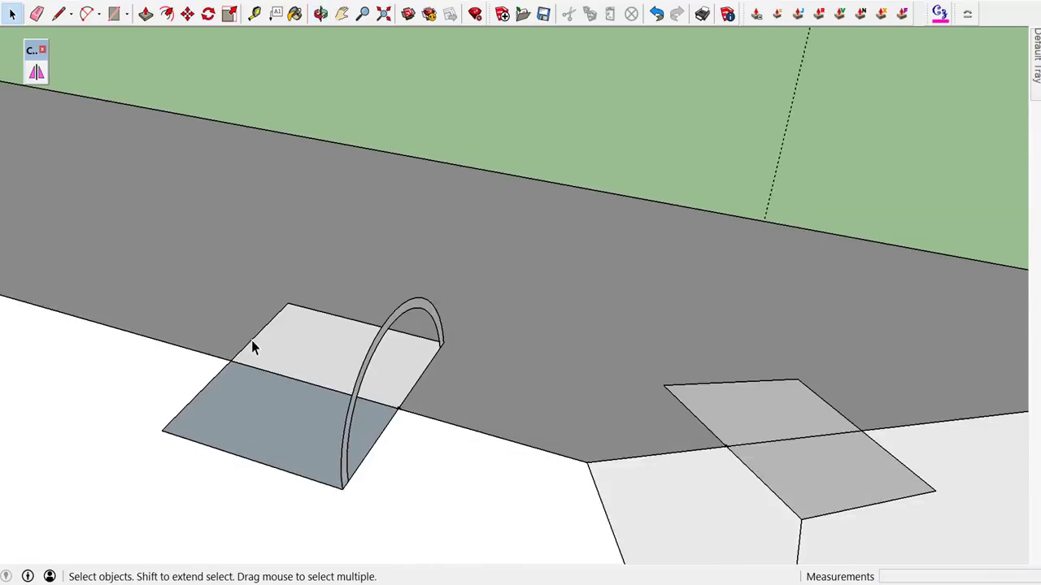
click(414, 348)
middle_drag(415, 348, 486, 68)
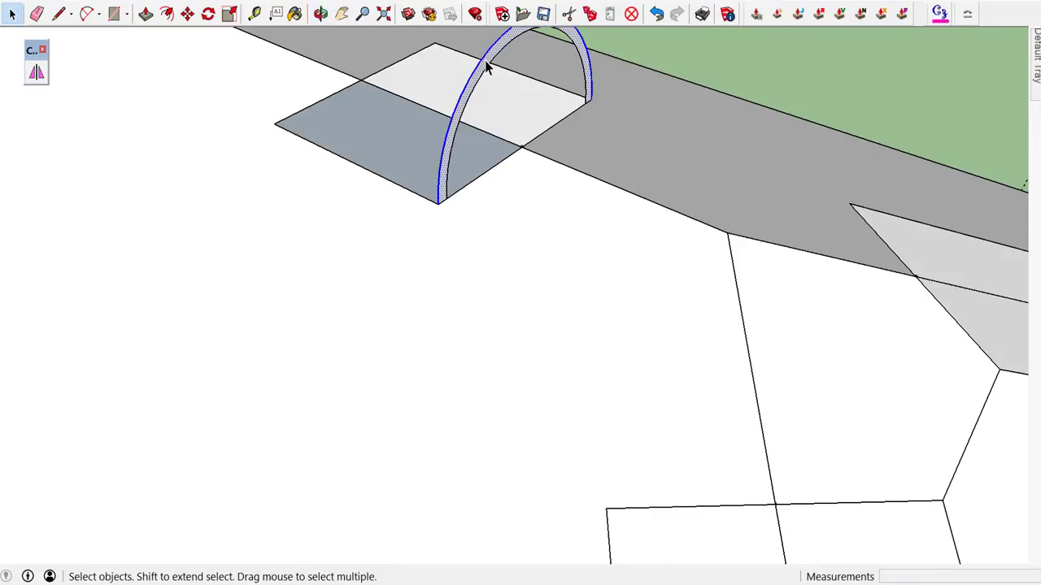
right_click(486, 68)
click(433, 74)
scroll(439, 65, up, 3)
click(461, 73)
click(495, 100)
right_click(493, 98)
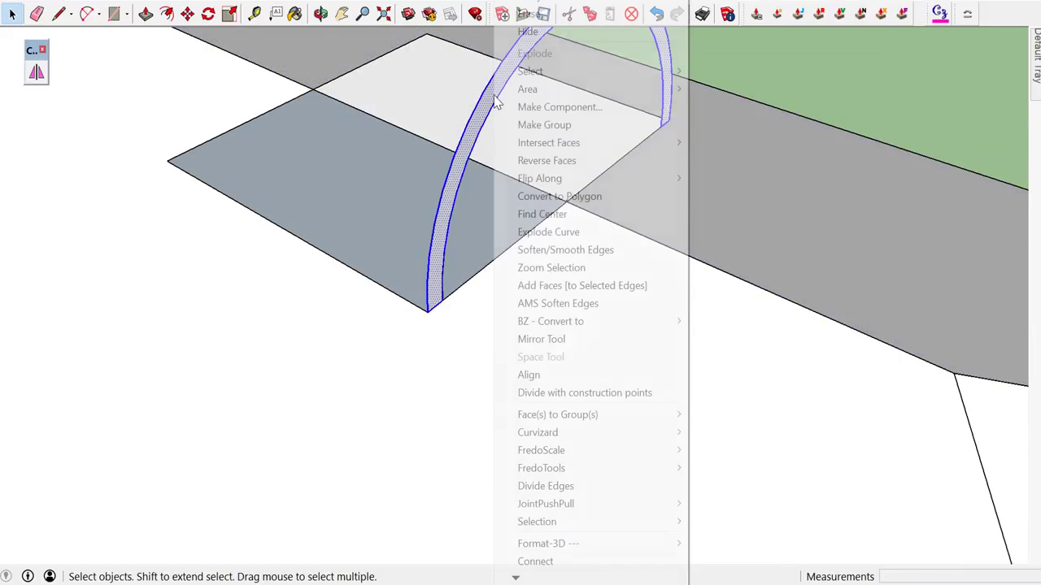
click(542, 127)
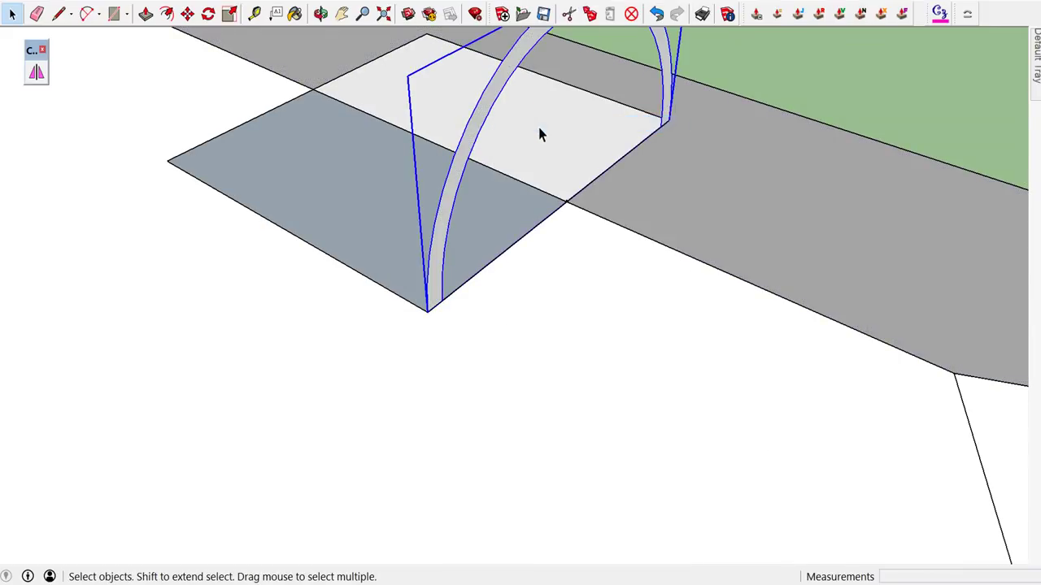
double_click(490, 101)
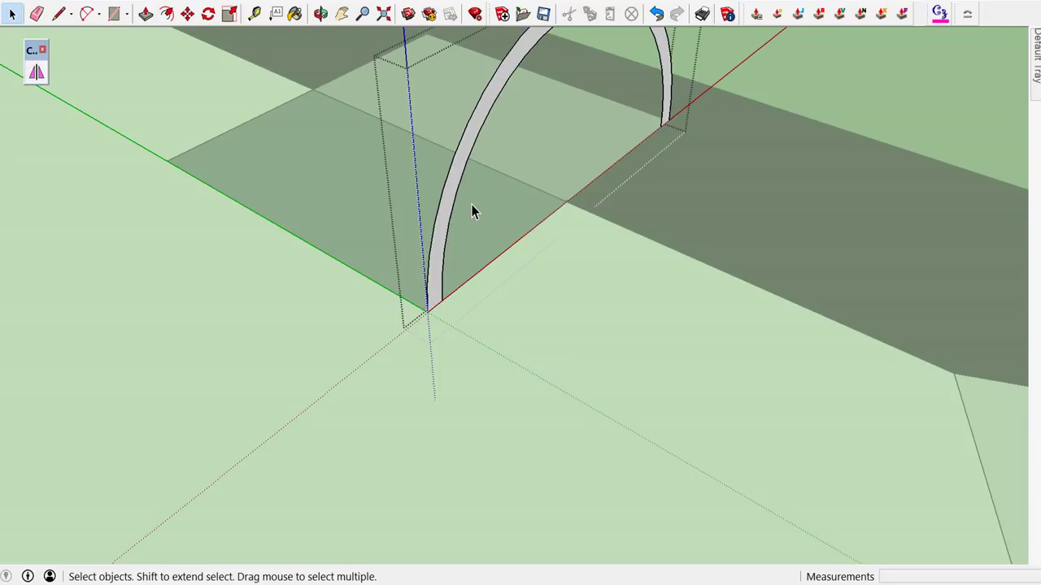
- Pull the arch ring face out along the roof edge into a short half-round tube
key(p)
drag(434, 271, 448, 279)
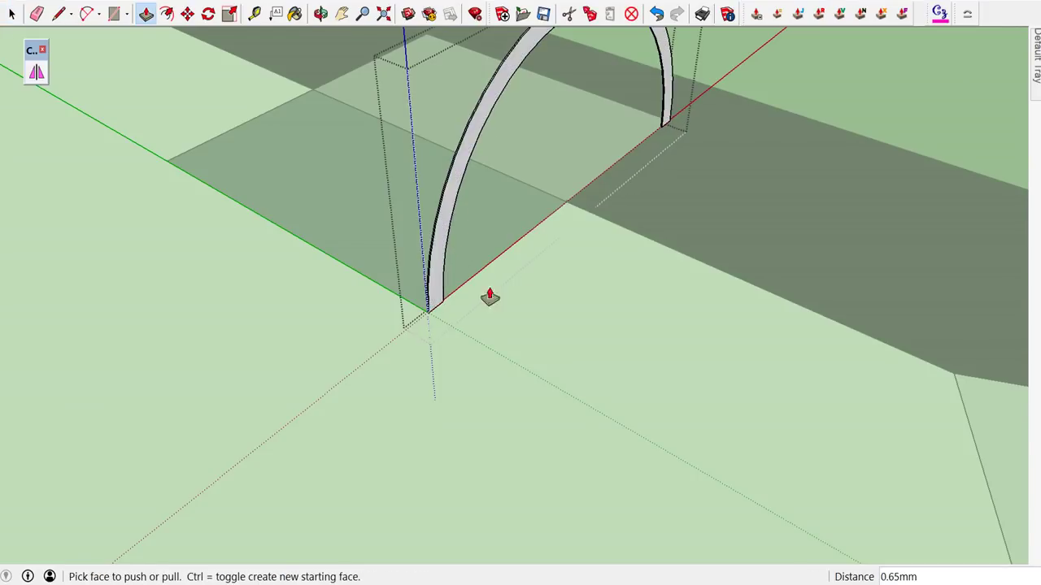
scroll(631, 279, down, 3)
scroll(536, 256, up, 2)
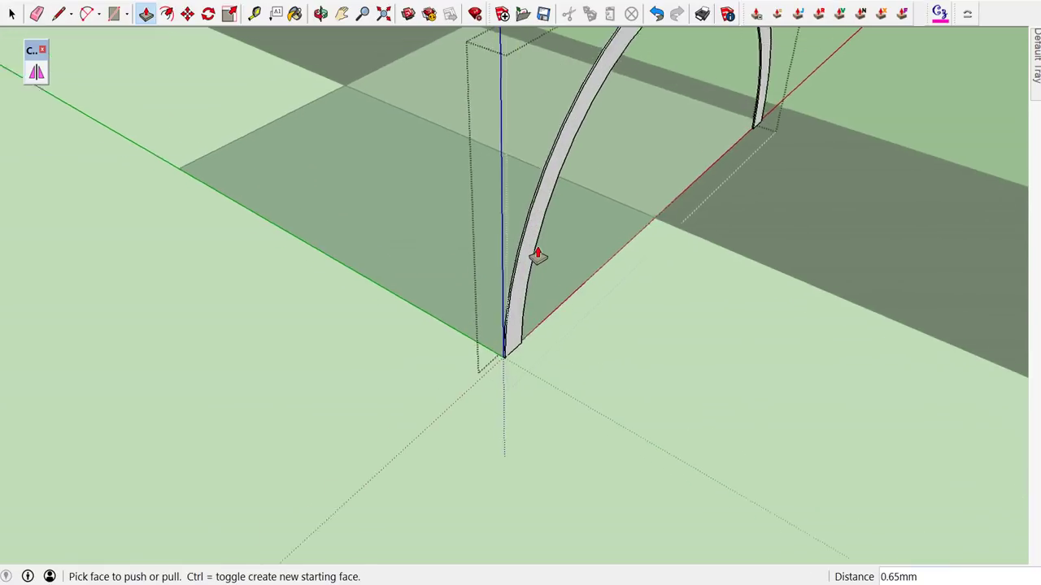
scroll(533, 259, up, 2)
drag(530, 260, 440, 81)
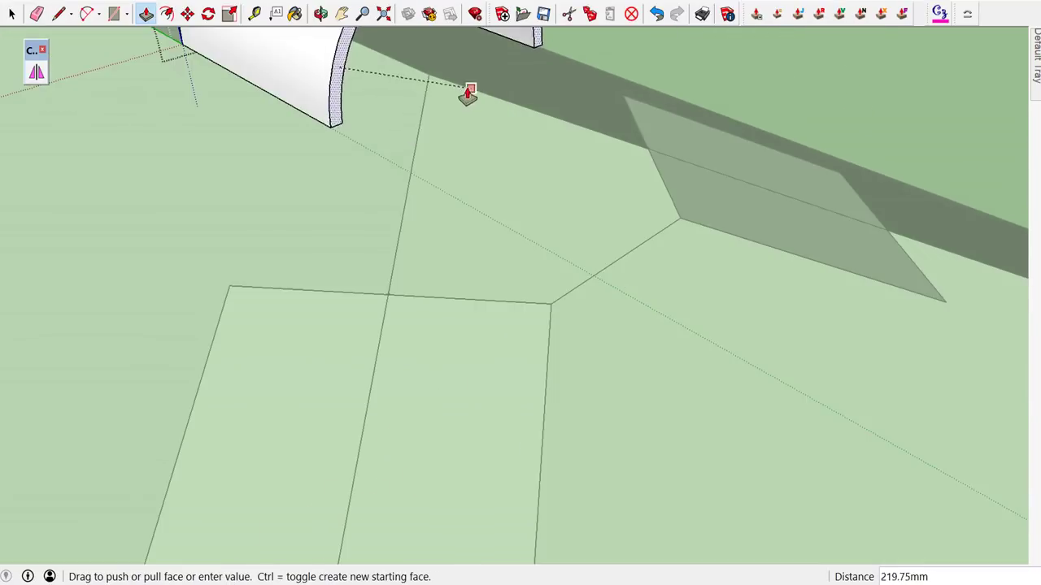
mouse_move(440, 81)
middle_down()
mouse_move(436, 162)
mouse_move(453, 262)
mouse_move(444, 279)
middle_up()
click(442, 276)
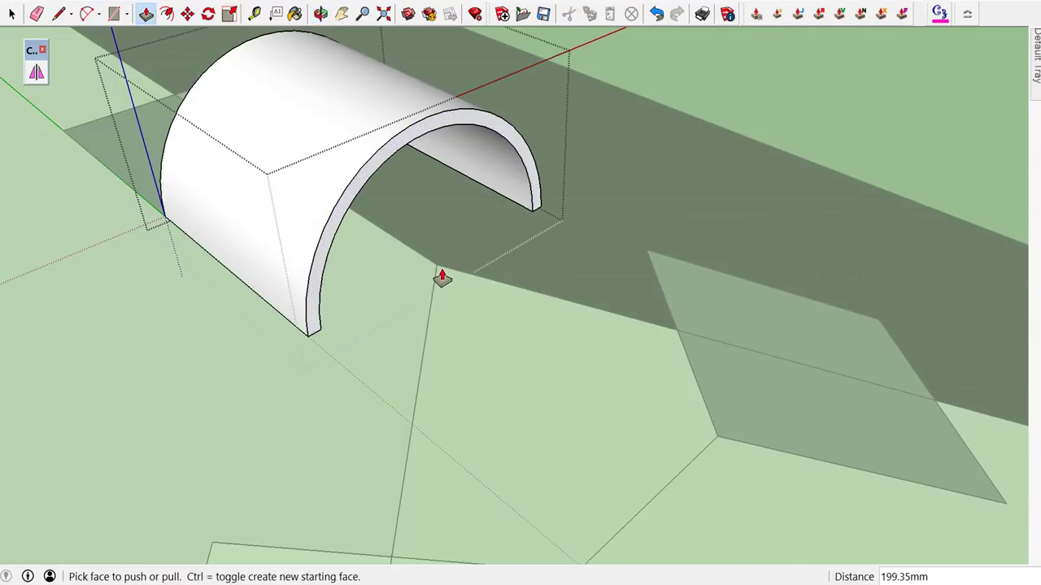
key(space)
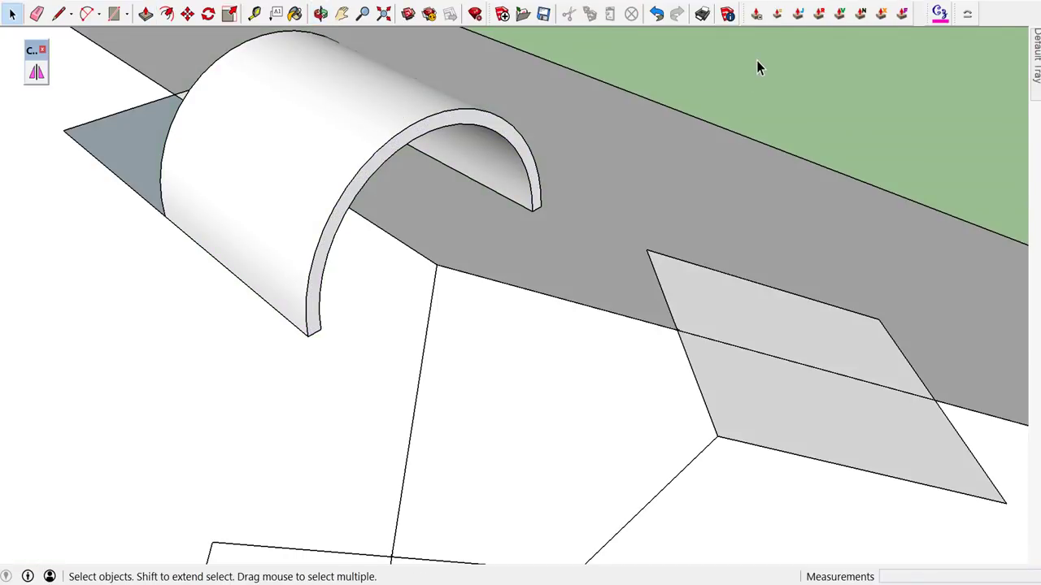
middle_drag(755, 65, 732, 97)
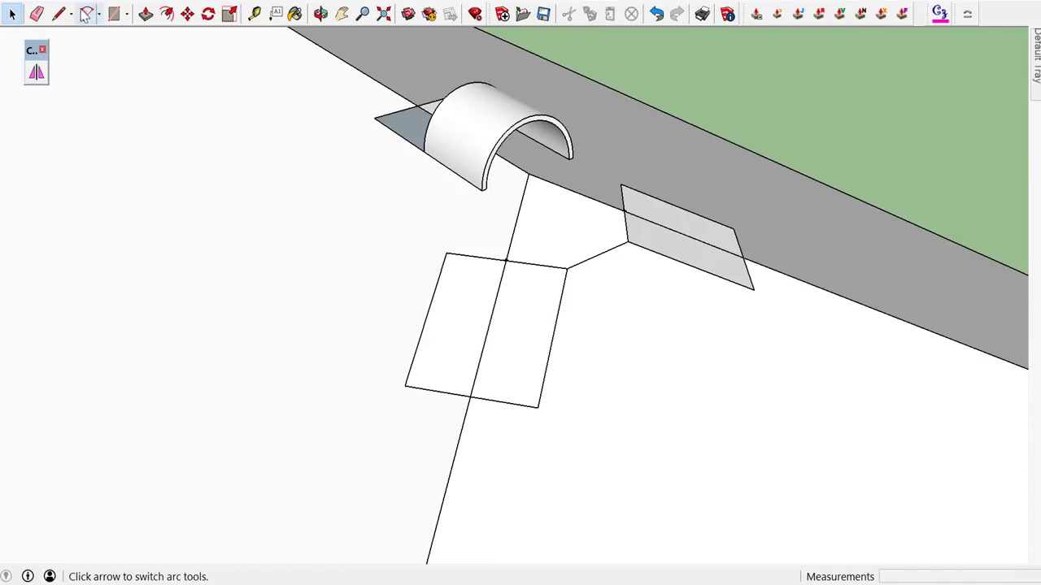
- Unhide all the hidden cap geometry with Edit > Unhide > All
click(33, 0)
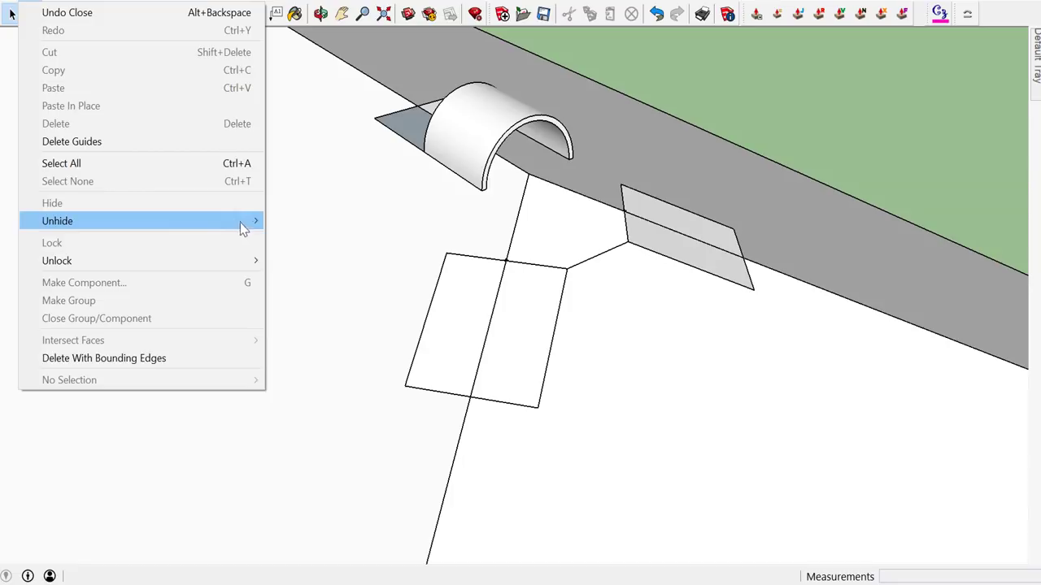
click(300, 240)
mouse_move(460, 224)
middle_down()
mouse_move(658, 256)
mouse_move(843, 236)
mouse_move(661, 253)
mouse_move(430, 225)
mouse_move(267, 249)
mouse_move(495, 153)
middle_up()
scroll(521, 146, up, 2)
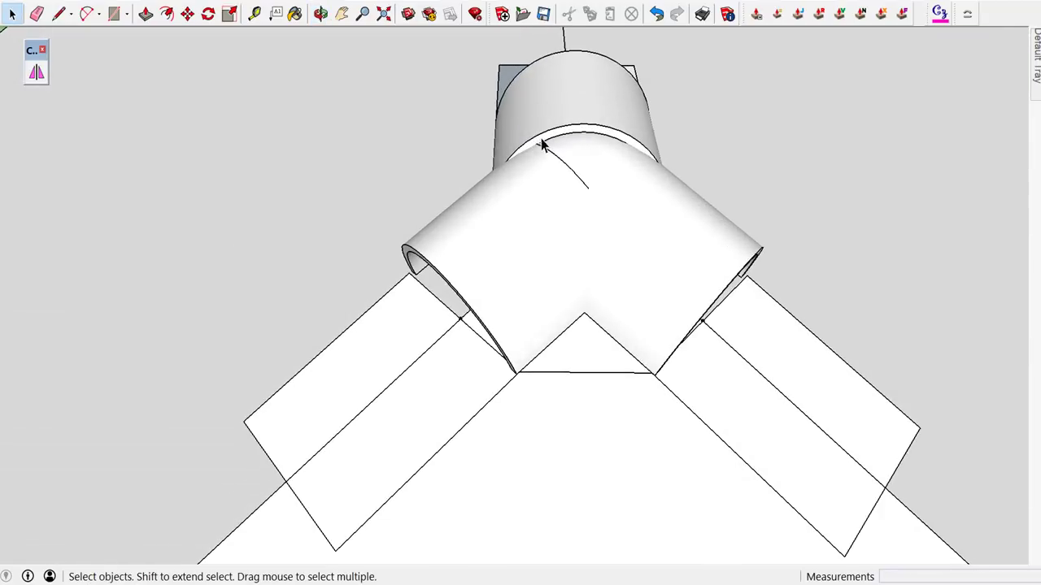
- Open the elbow cap for editing and select its curved surface
click(589, 163)
scroll(589, 163, up, 2)
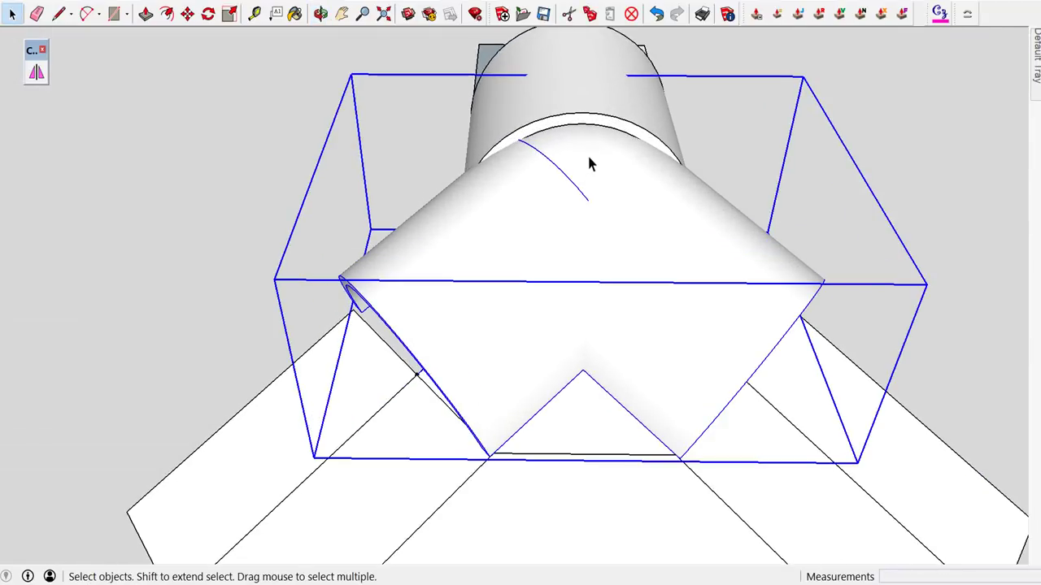
scroll(589, 162, down, 1)
double_click(590, 162)
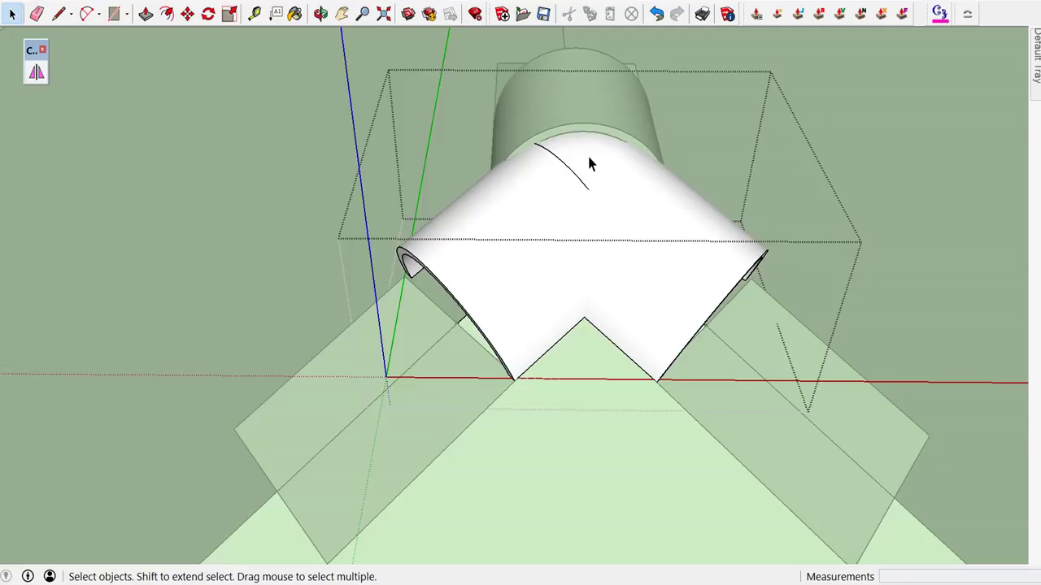
click(589, 162)
scroll(589, 162, up, 2)
middle_drag(589, 163, 462, 232)
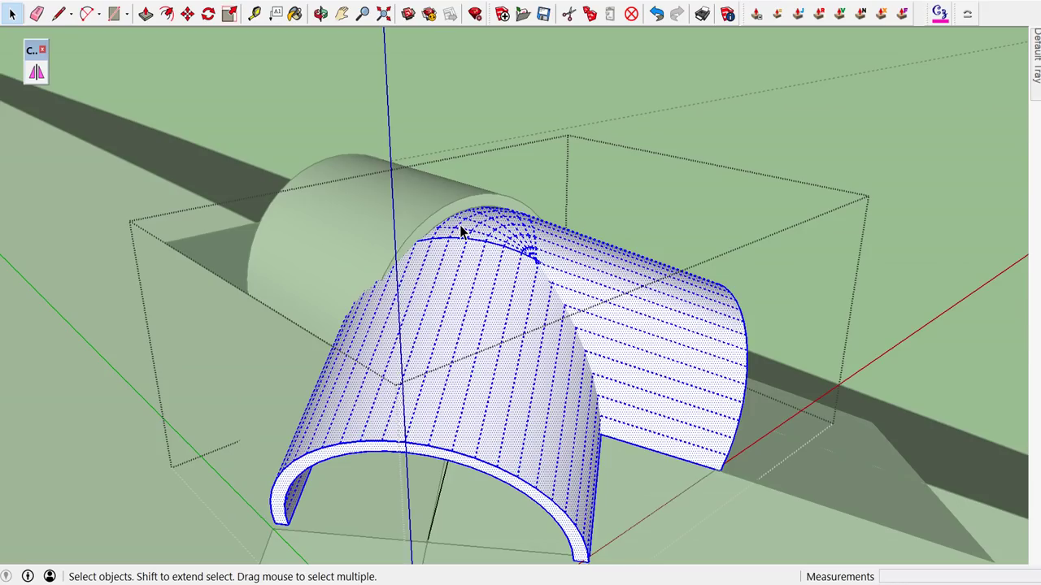
scroll(461, 232, up, 1)
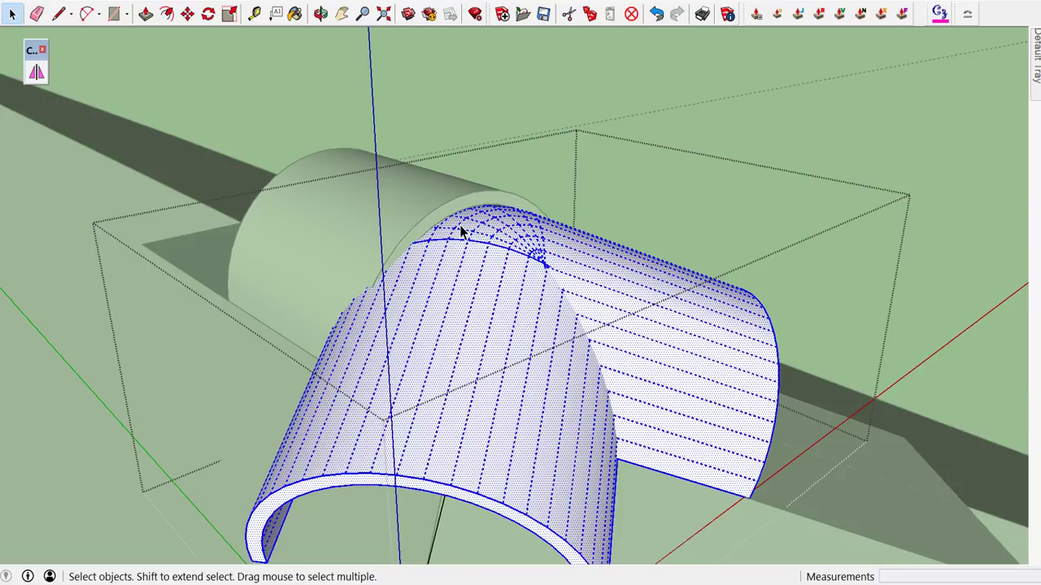
- Move the elbow surface about 11.91 mm along the ridge, then exit the group
key(m)
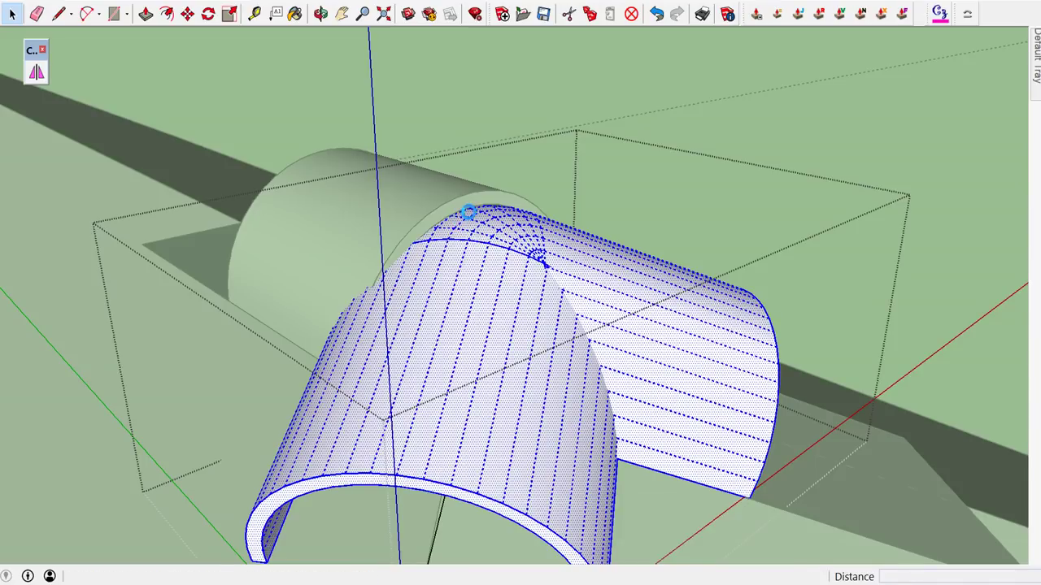
key(m)
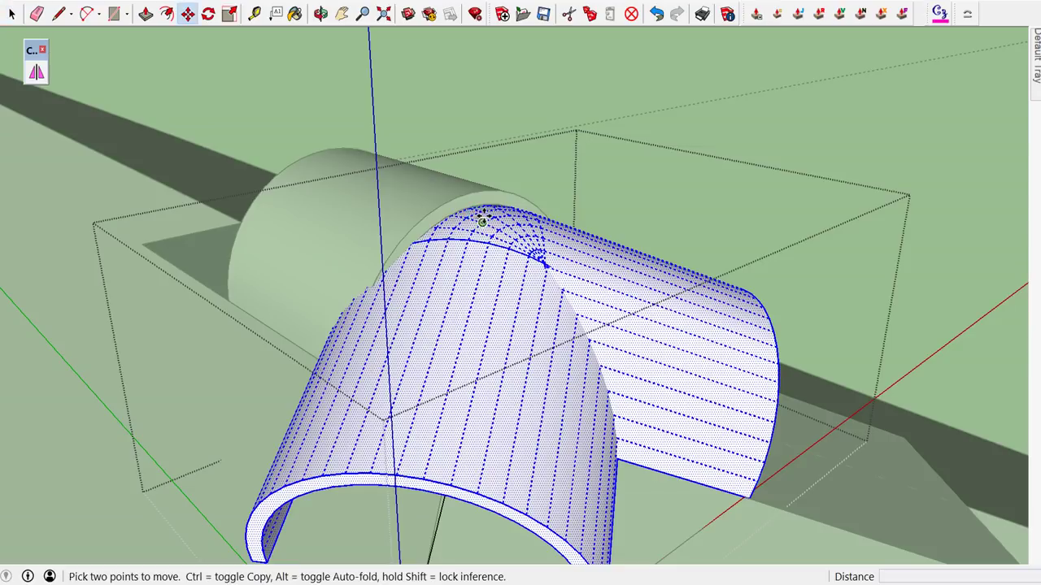
scroll(474, 199, up, 1)
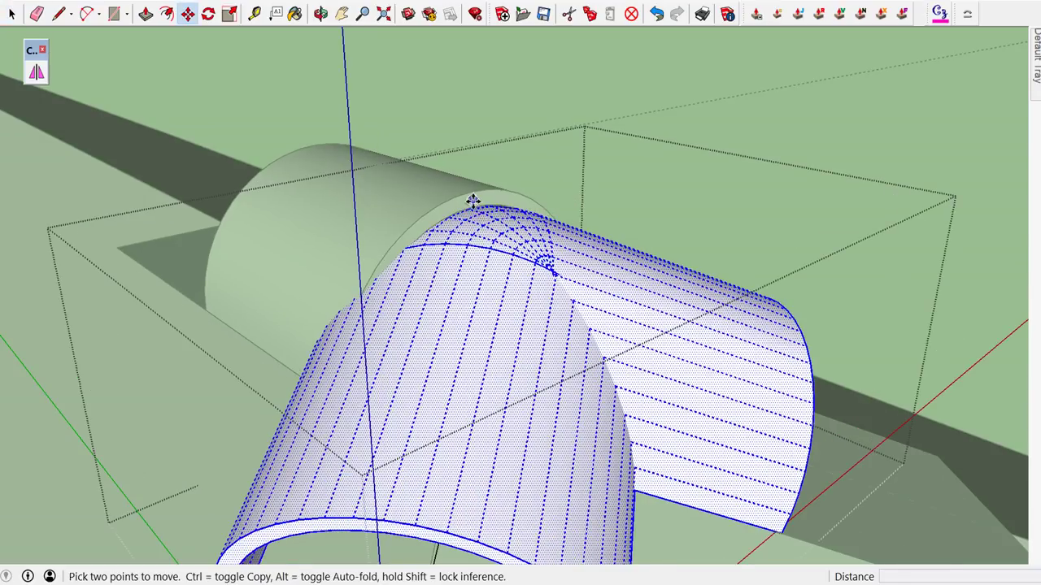
click(469, 201)
scroll(472, 197, up, 2)
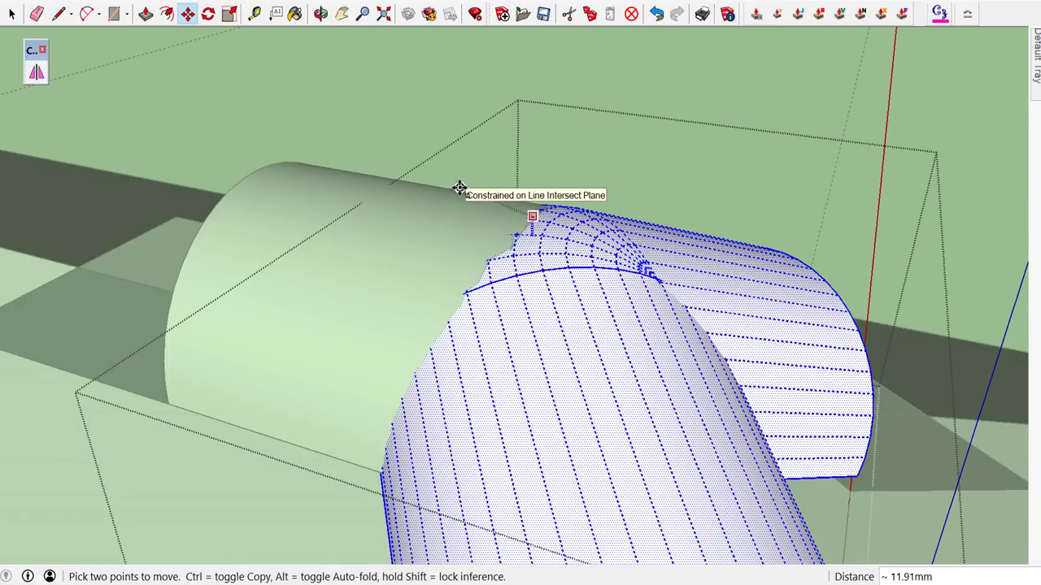
click(460, 188)
scroll(450, 194, down, 1)
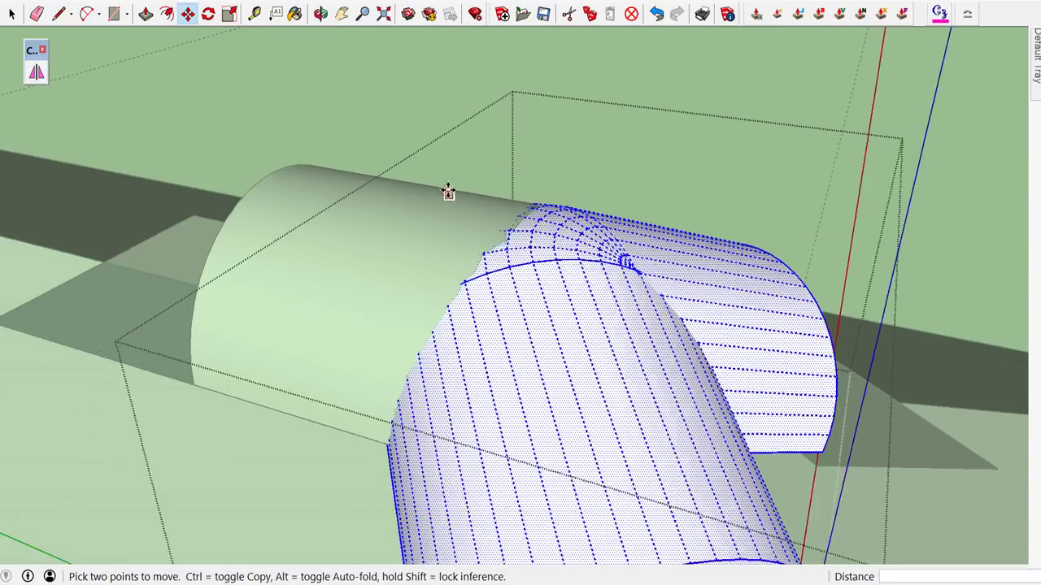
scroll(448, 193, down, 2)
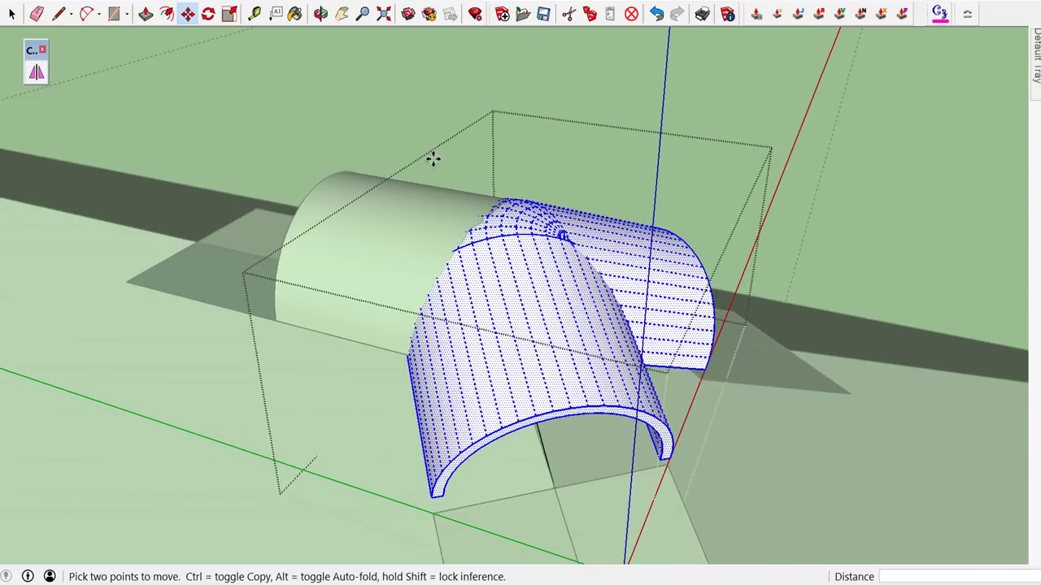
key(space)
click(314, 124)
mouse_move(399, 204)
middle_down()
mouse_move(346, 155)
mouse_move(317, 100)
mouse_move(318, 79)
mouse_move(337, 63)
mouse_move(390, 84)
mouse_move(406, 162)
mouse_move(488, 332)
middle_up()
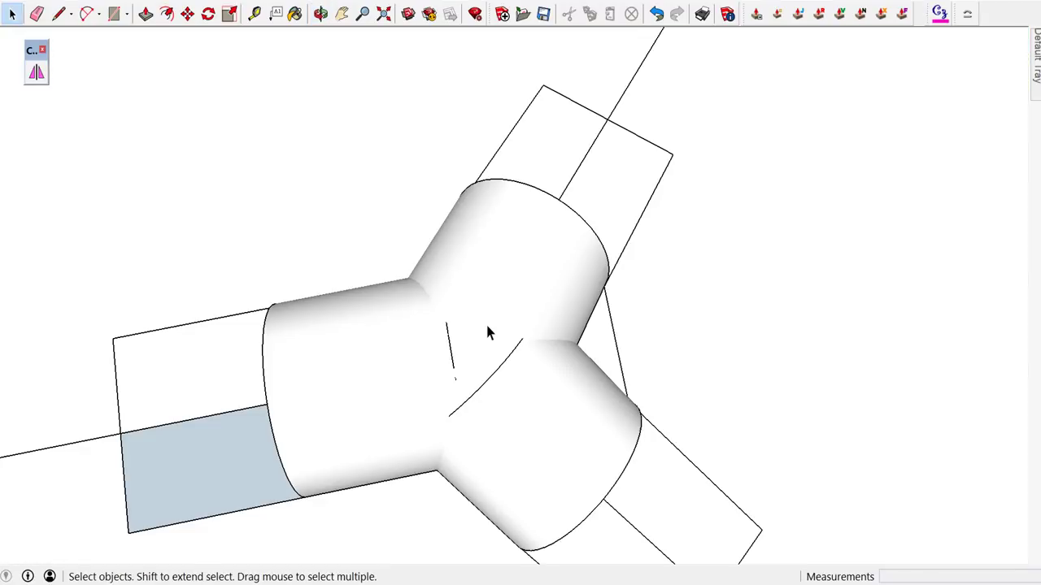
- Inside the Y-shaped cap group, erase the curved seam edge at the junction
click(488, 332)
double_click(487, 332)
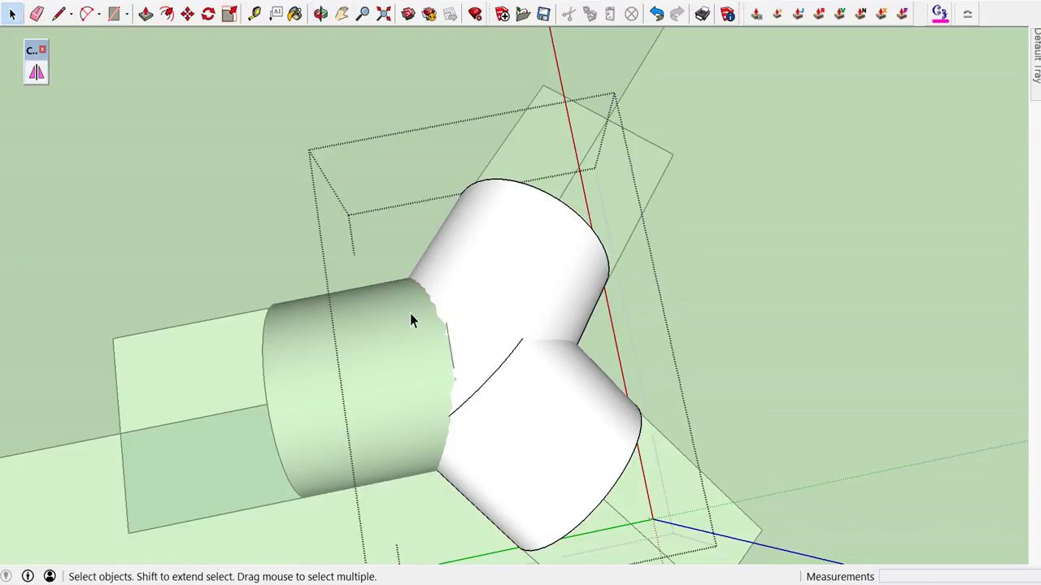
scroll(423, 305, up, 1)
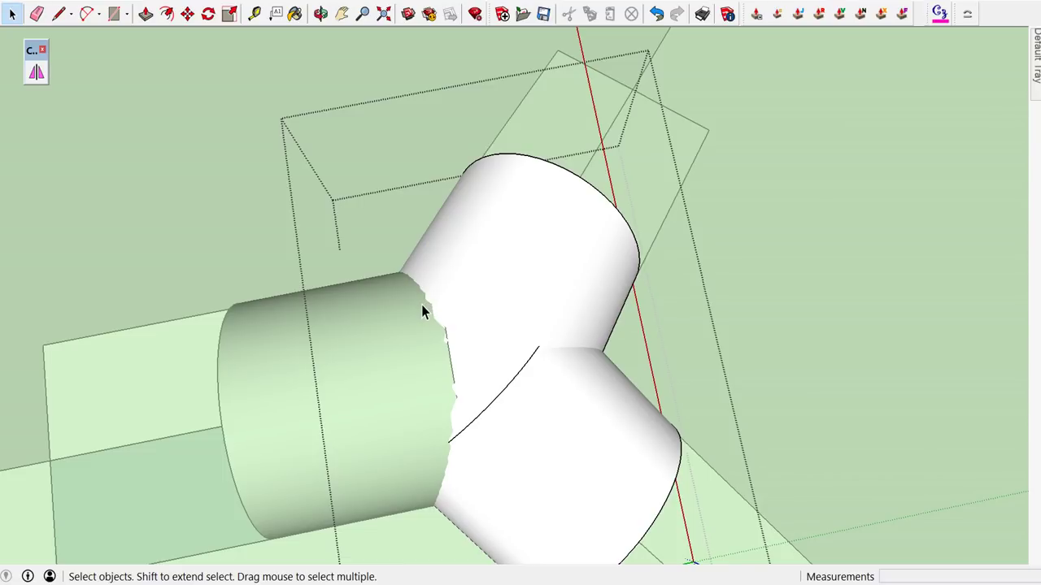
key(e)
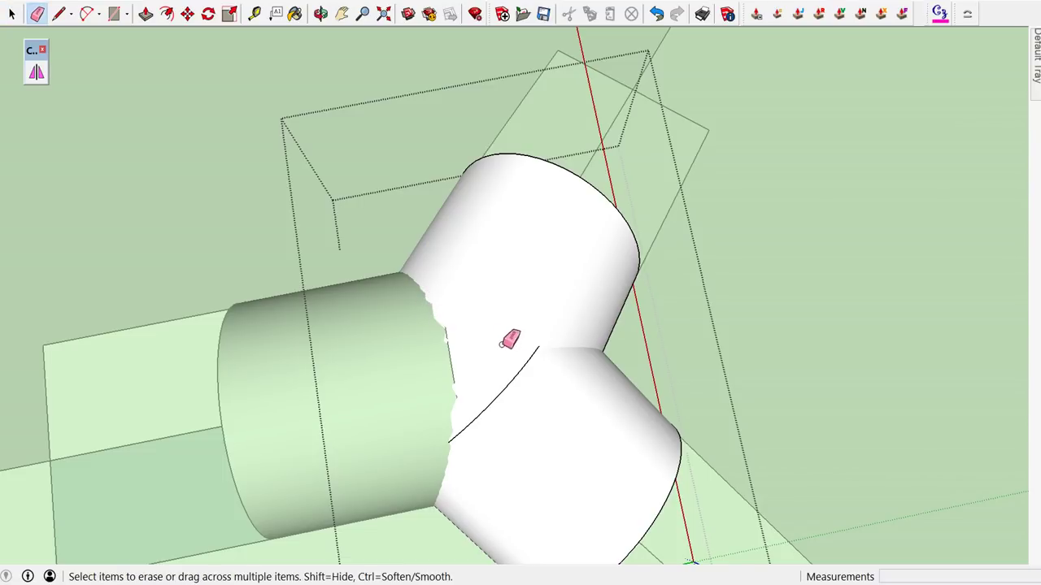
drag(533, 352, 486, 415)
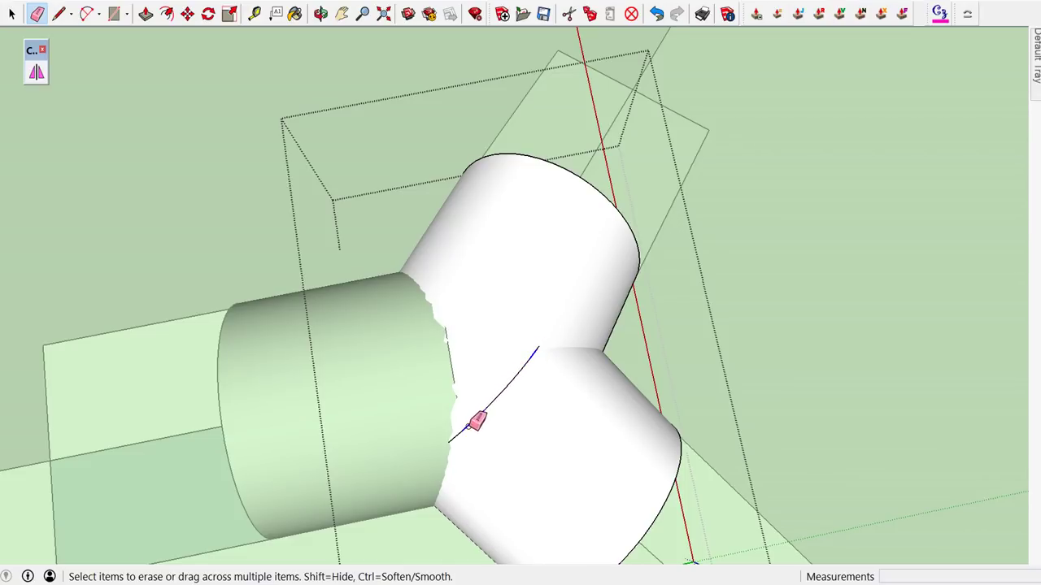
drag(486, 415, 561, 326)
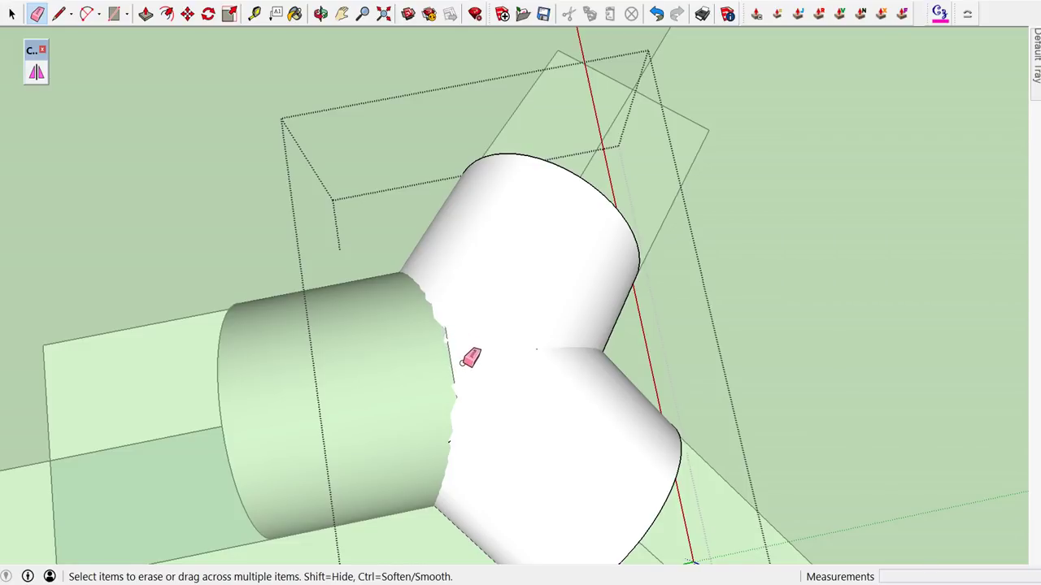
scroll(465, 354, up, 1)
scroll(469, 341, down, 2)
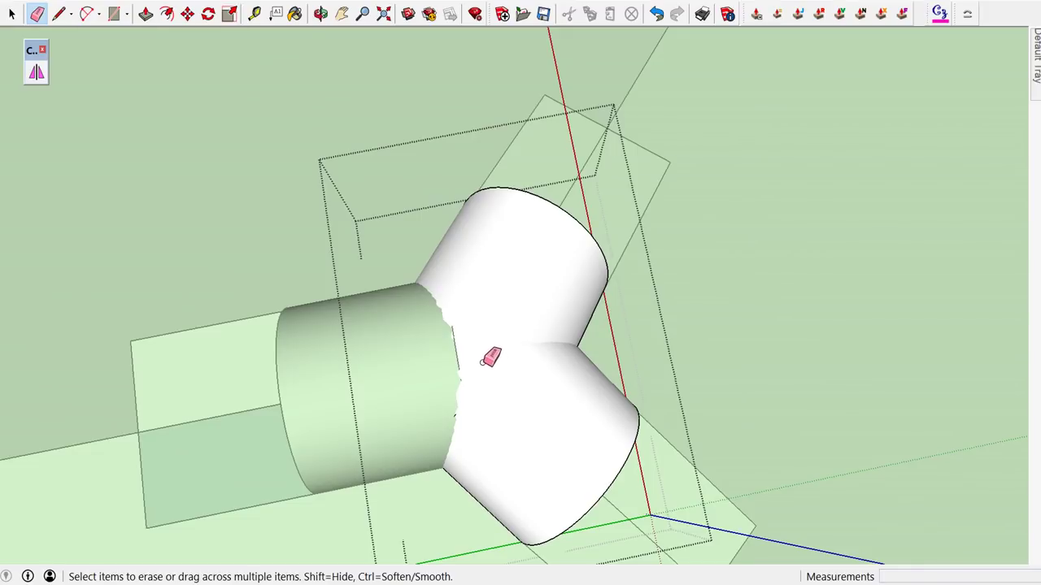
key(space)
mouse_move(285, 104)
middle_down()
mouse_move(429, 152)
mouse_move(135, 86)
mouse_move(354, 95)
middle_up()
scroll(390, 102, up, 3)
scroll(494, 104, up, 2)
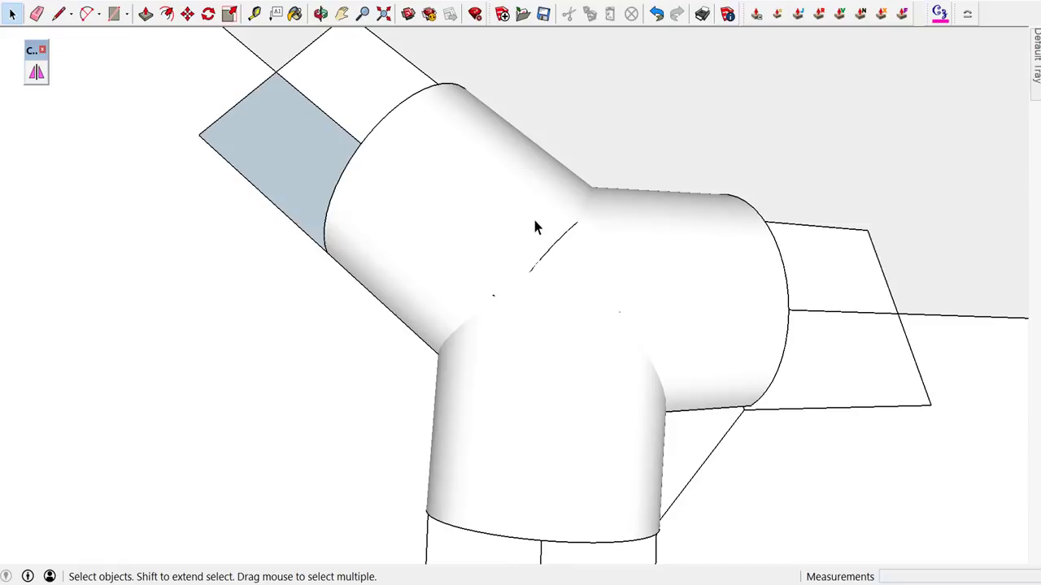
- Inside the upper cylinder group, erase the jagged seam edge on the cylinder
double_click(590, 247)
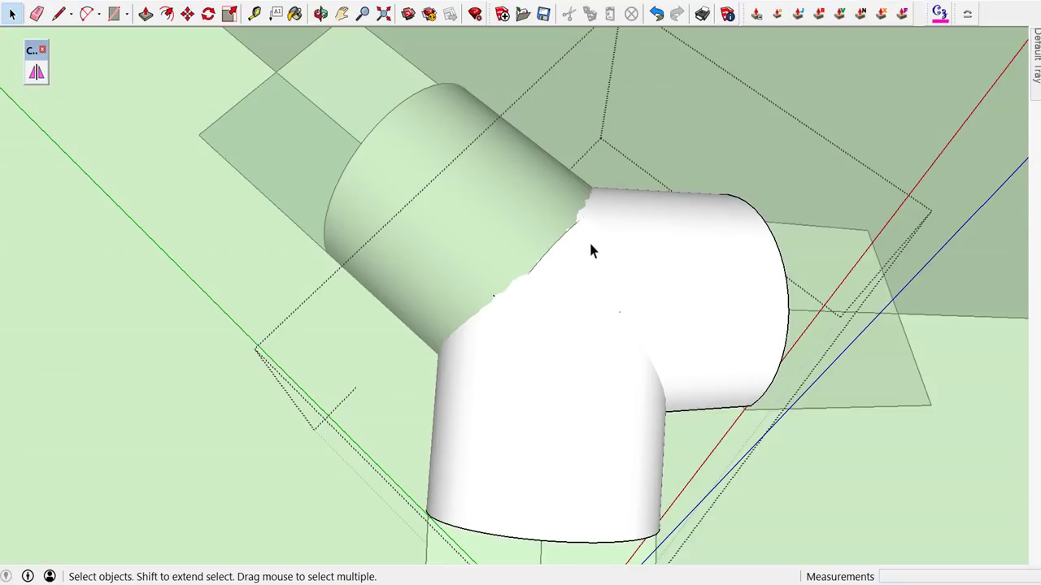
double_click(525, 204)
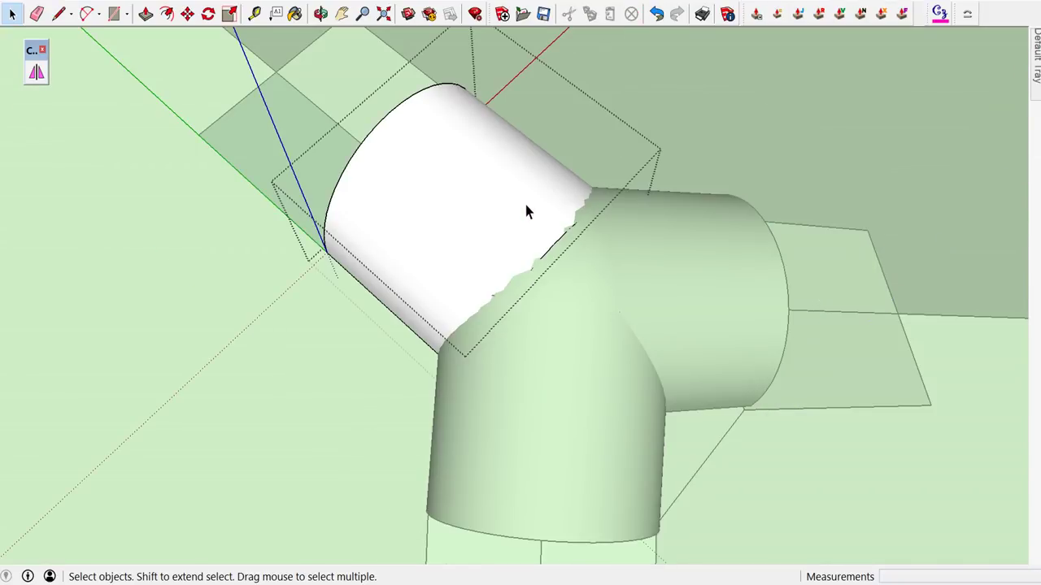
double_click(525, 211)
scroll(551, 225, up, 1)
scroll(551, 225, up, 1)
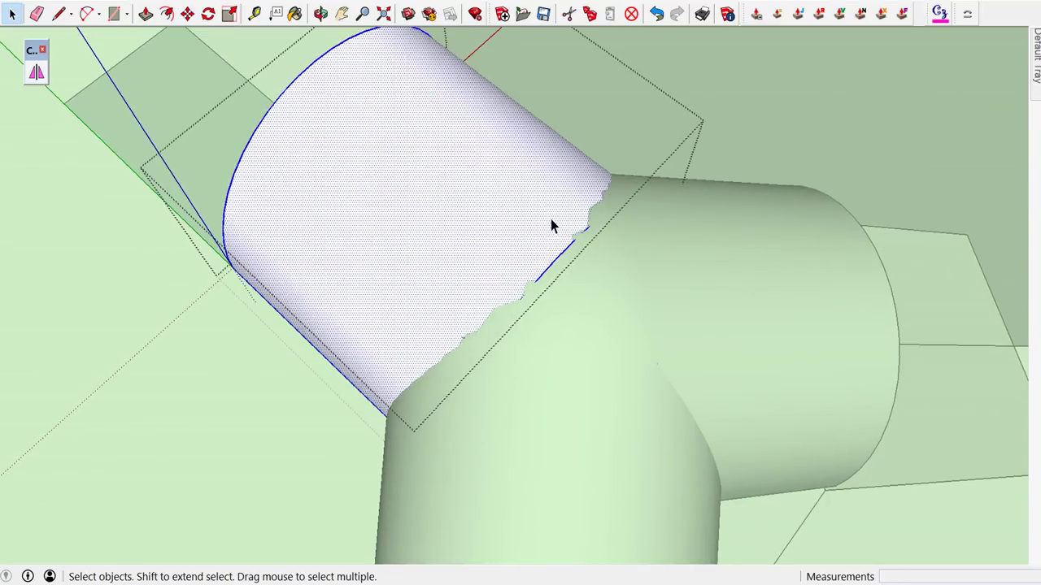
key(e)
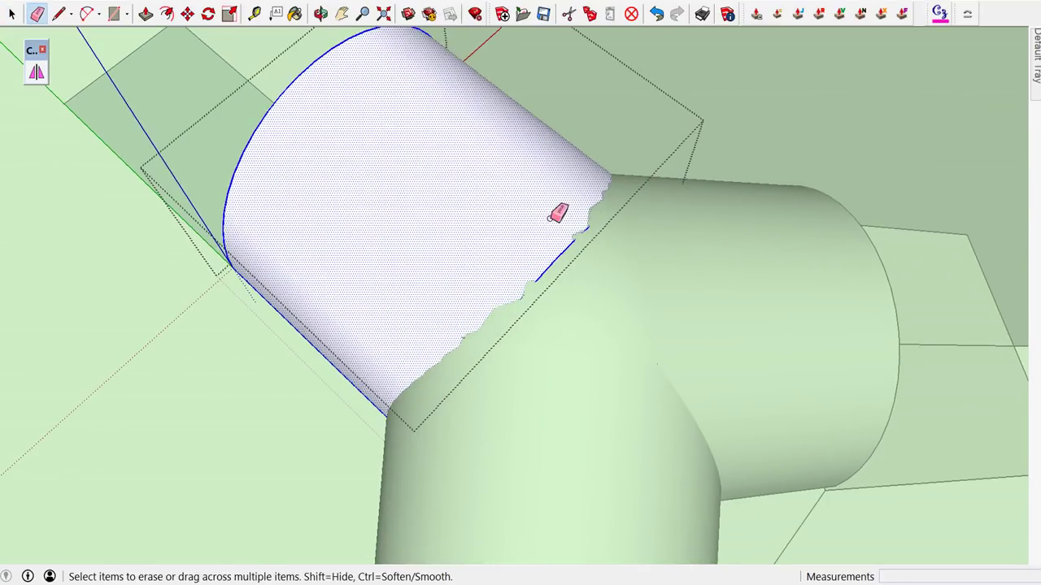
click(590, 227)
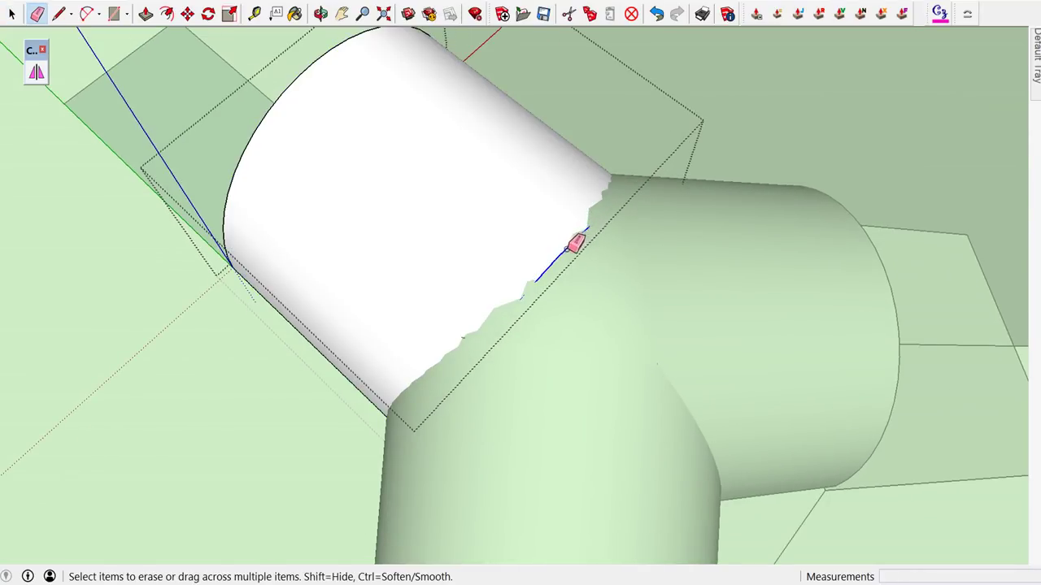
drag(589, 227, 538, 283)
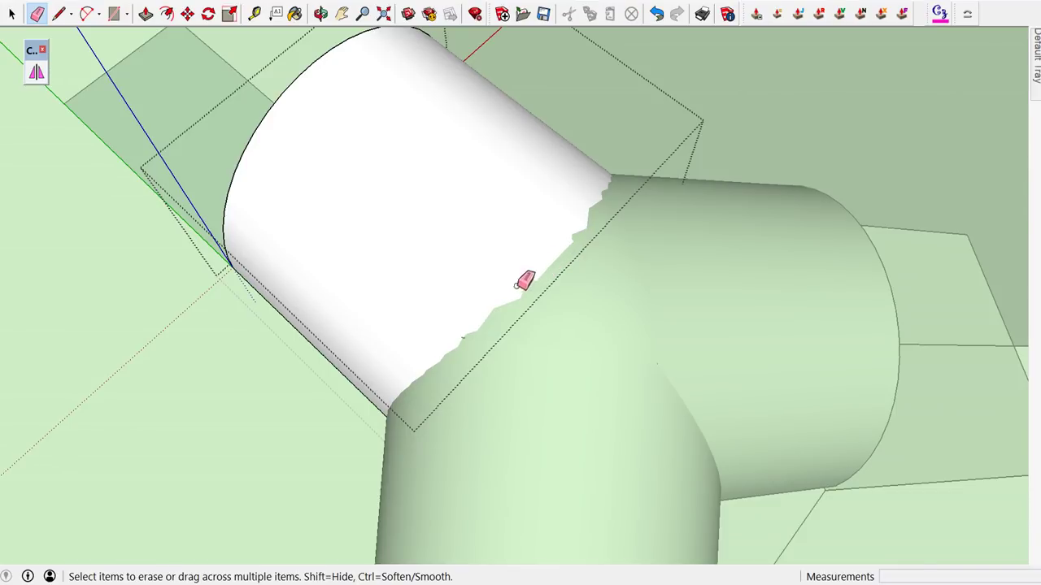
scroll(519, 268, down, 1)
scroll(529, 258, down, 3)
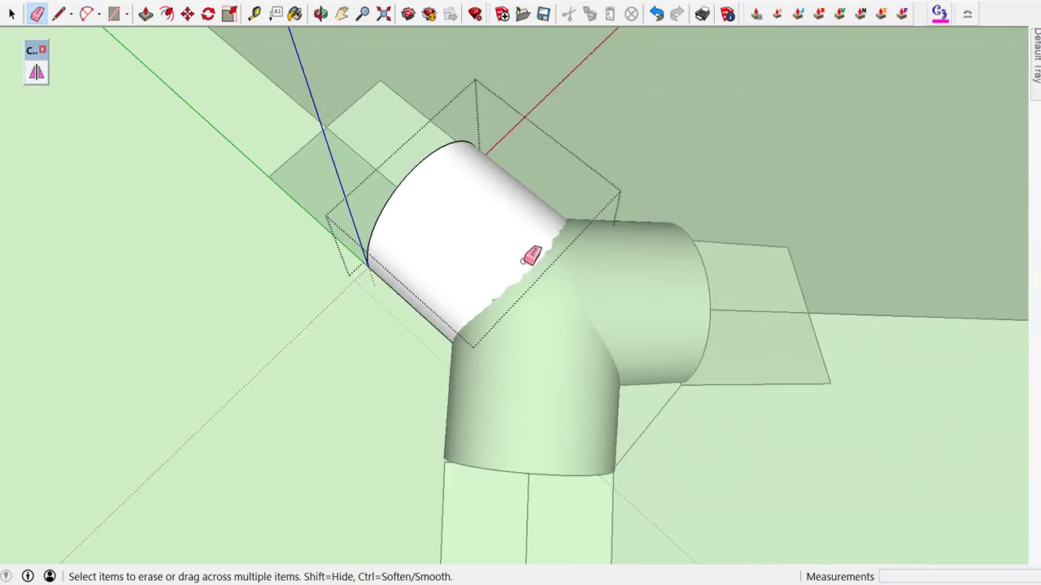
scroll(504, 237, down, 2)
scroll(262, 221, down, 2)
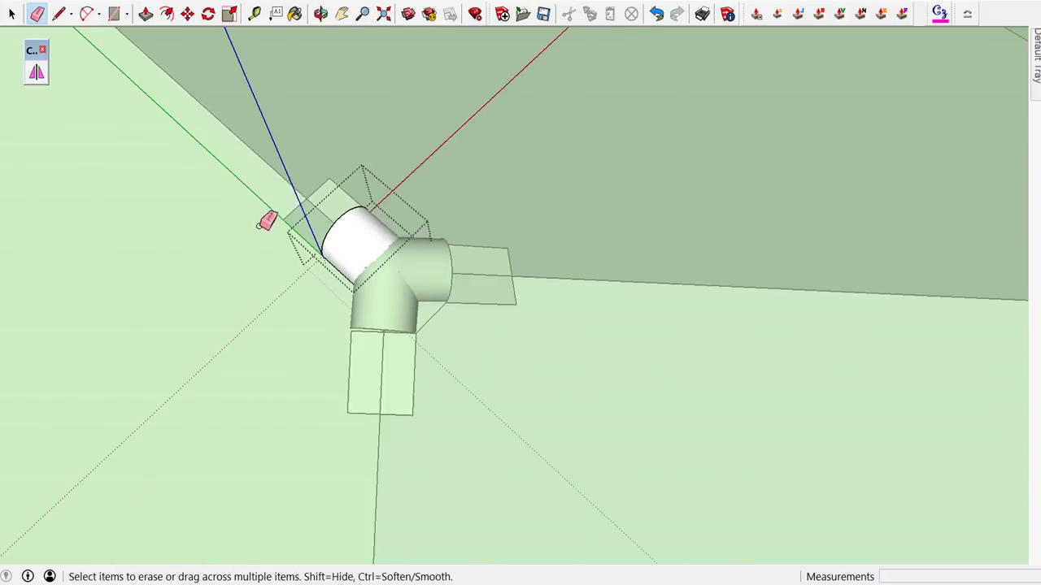
scroll(418, 162, down, 2)
scroll(470, 139, down, 1)
key(space)
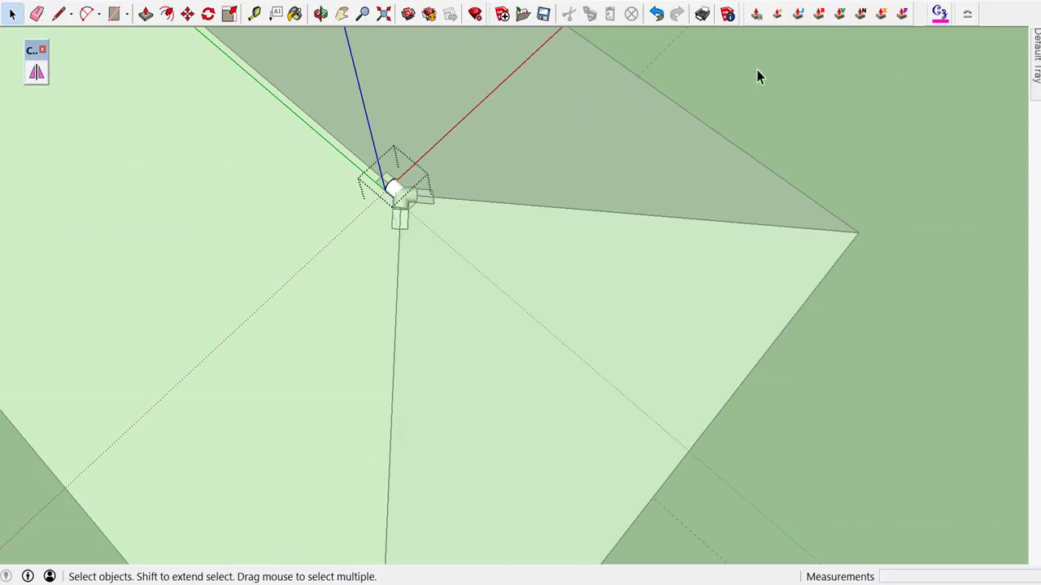
scroll(475, 160, up, 2)
mouse_move(475, 160)
middle_down()
mouse_move(360, 230)
mouse_move(258, 120)
middle_up()
scroll(296, 150, up, 1)
scroll(371, 184, up, 2)
middle_drag(371, 184, 370, 186)
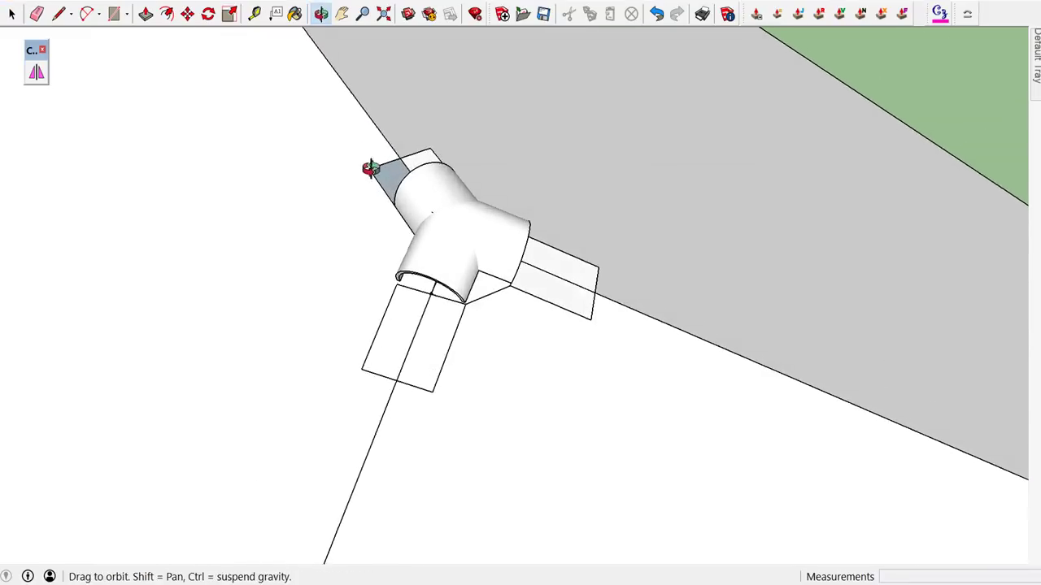
- Group the flat roof face below the arches and move its corner to the arch end
click(488, 314)
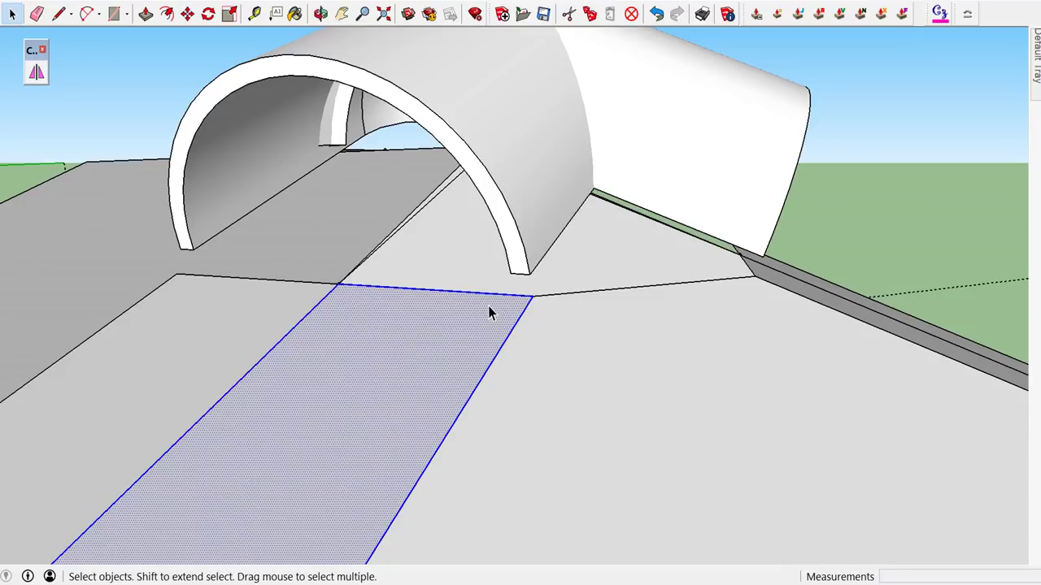
right_click(484, 311)
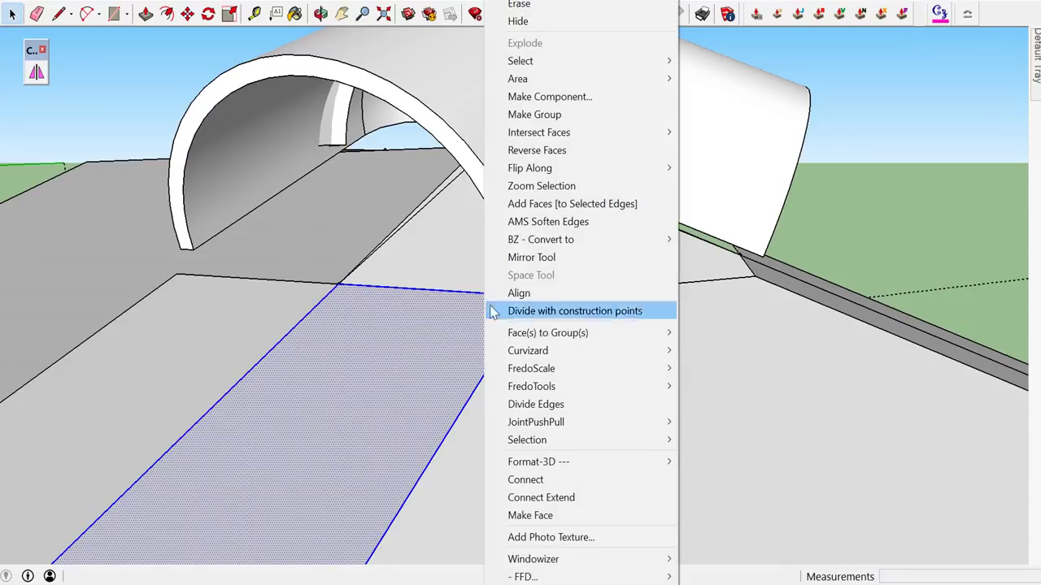
click(585, 120)
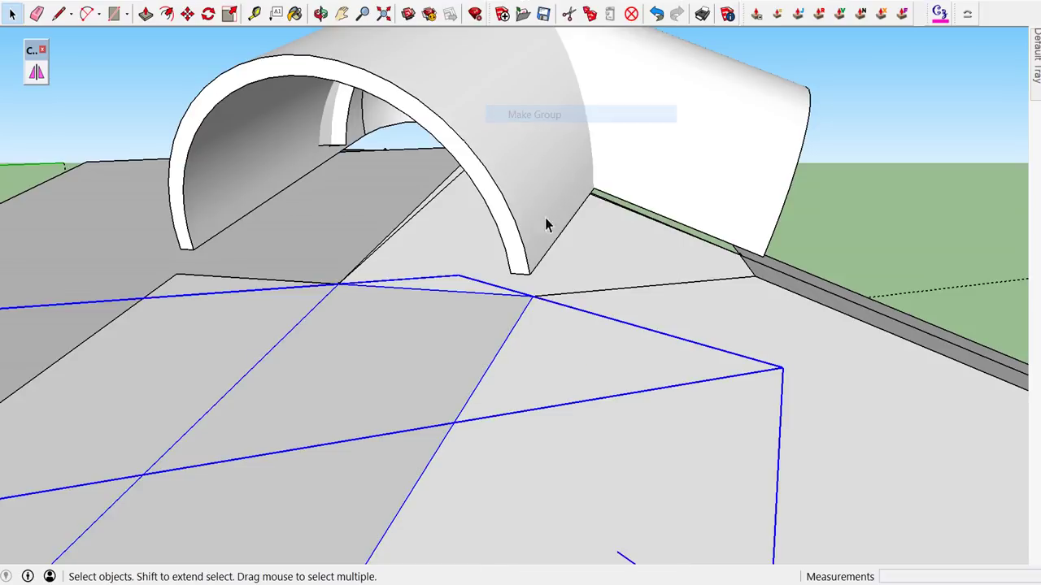
key(m)
click(530, 296)
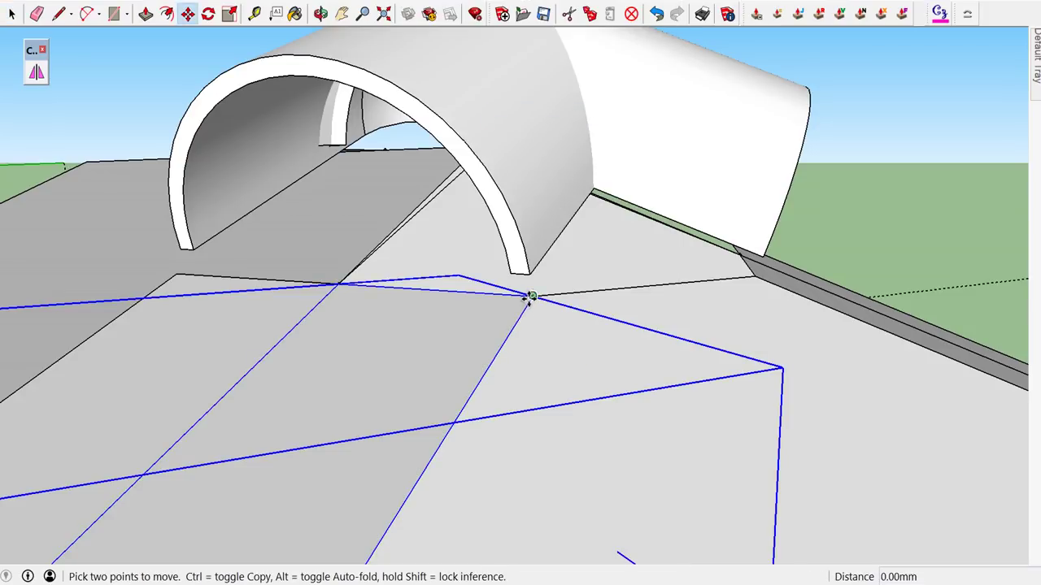
click(529, 276)
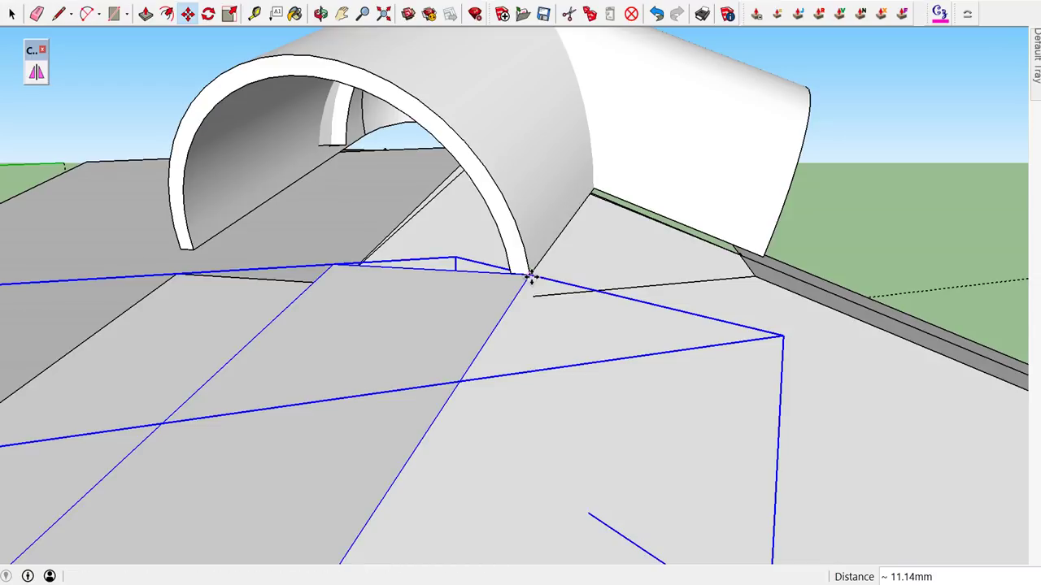
key(space)
scroll(530, 278, down, 3)
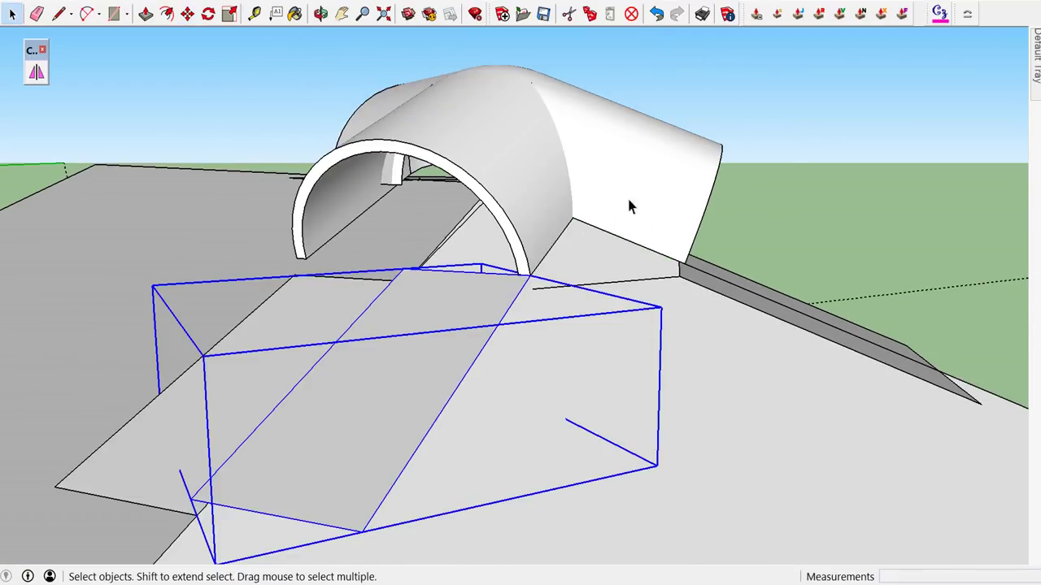
click(752, 106)
- Explode the roof strip group back into loose geometry and clear the selection
mouse_move(655, 170)
middle_down()
mouse_move(625, 260)
mouse_move(745, 263)
mouse_move(688, 286)
mouse_move(605, 281)
middle_up()
scroll(529, 272, down, 3)
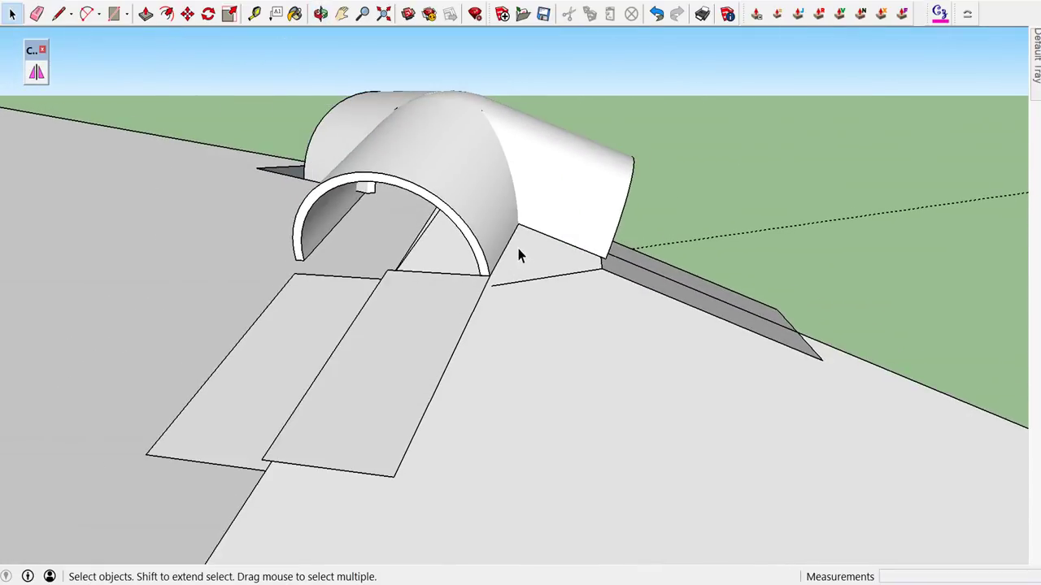
click(478, 301)
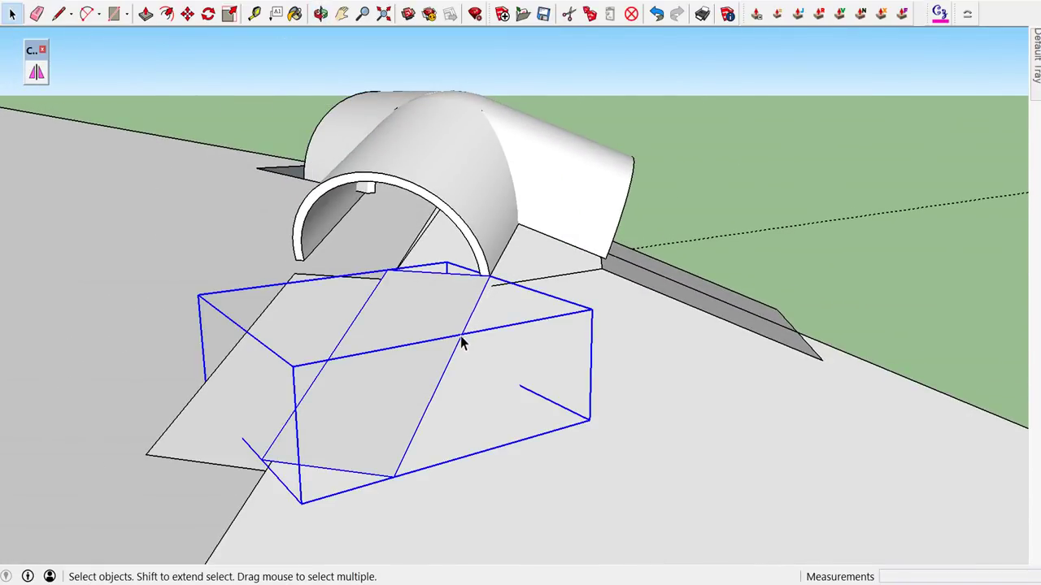
key(q)
key(m)
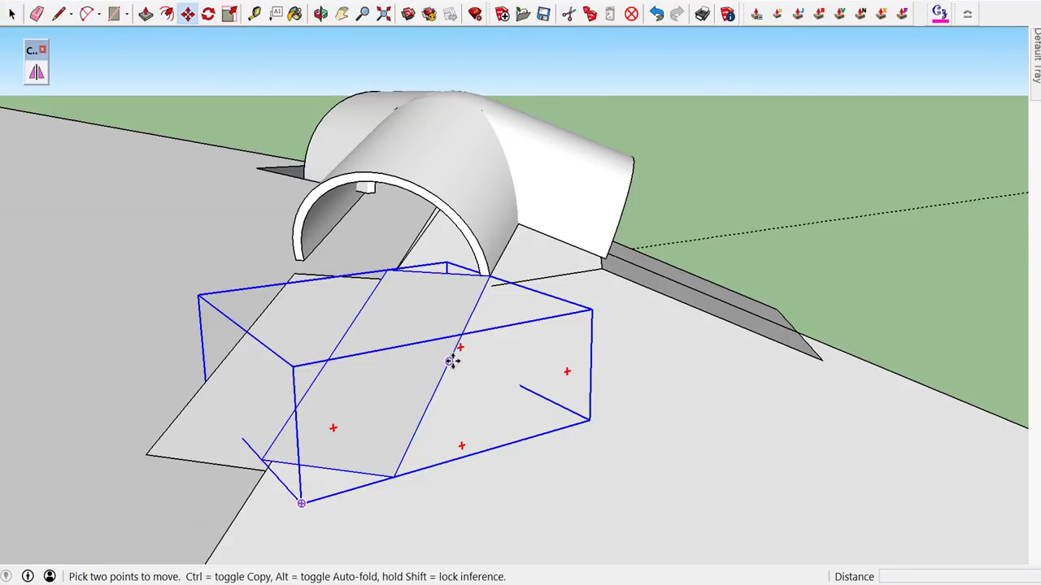
click(452, 361)
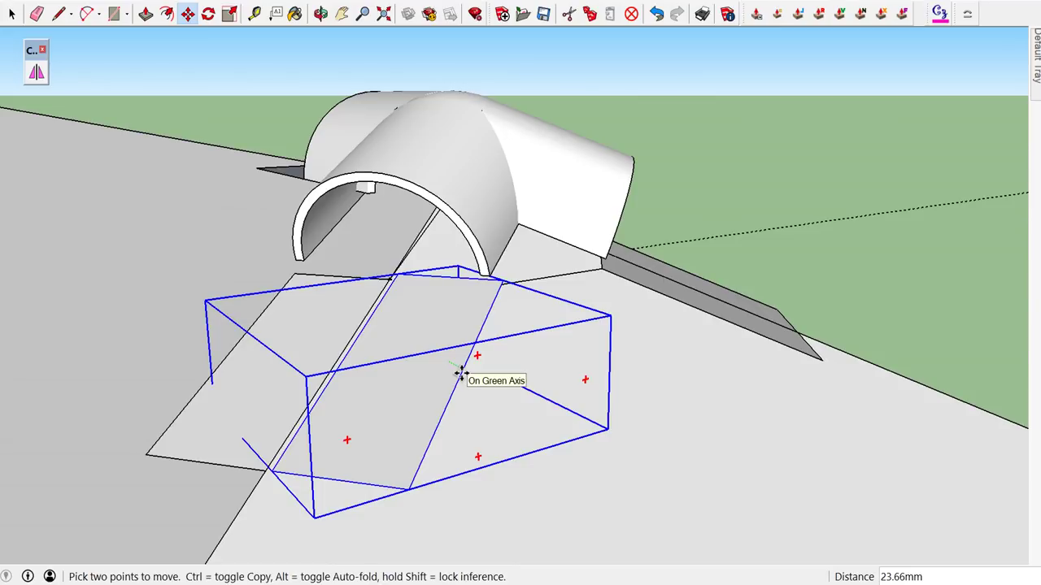
key(space)
right_click(396, 352)
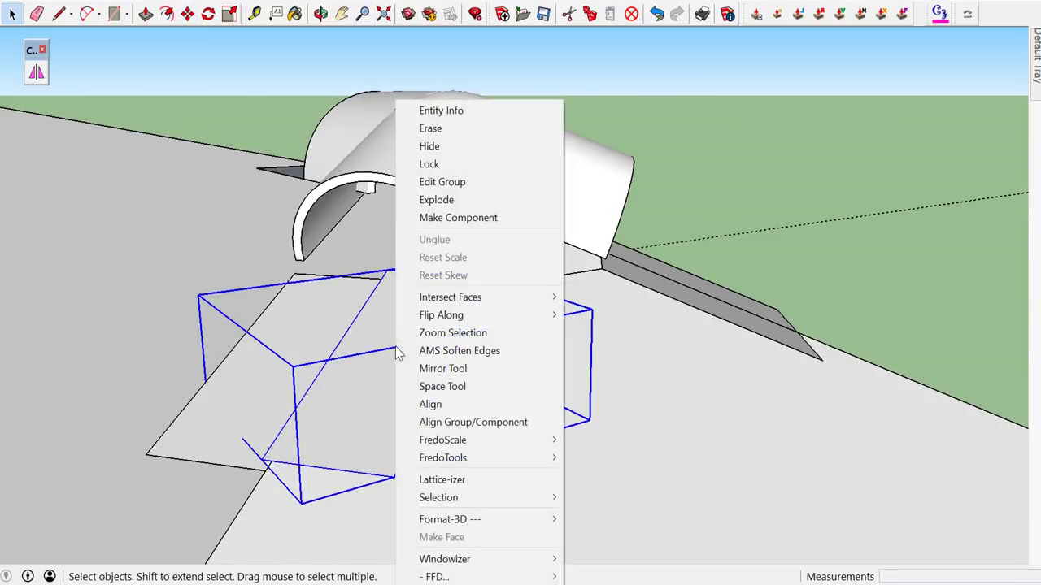
click(455, 198)
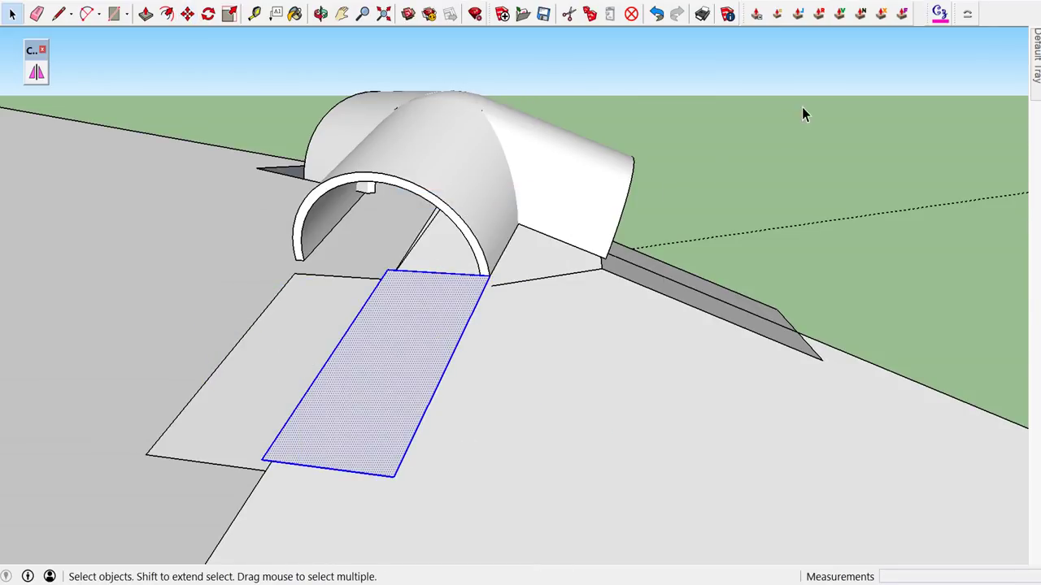
click(765, 140)
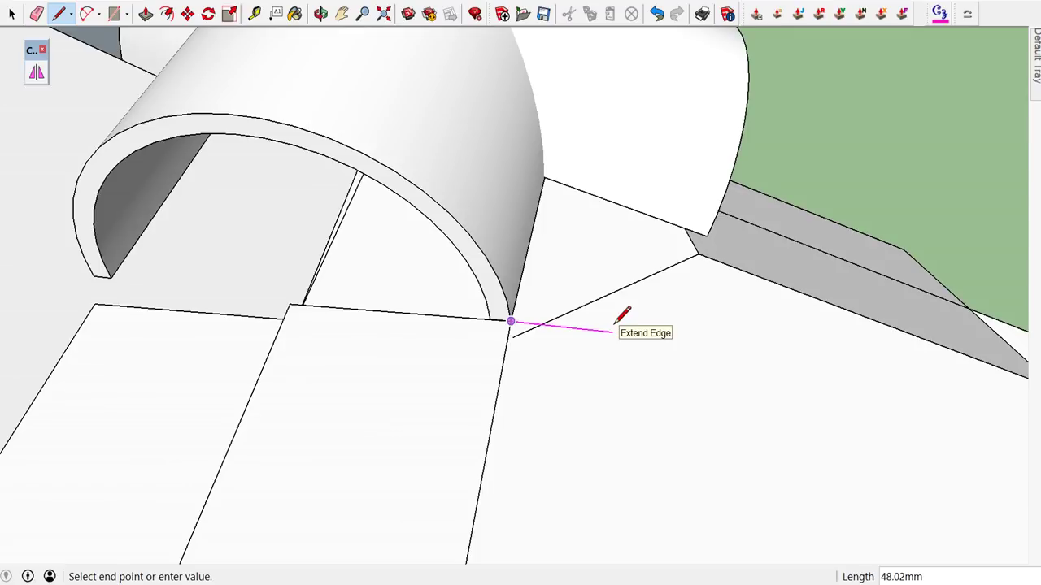
- Extend the edge 60 mm and close a new rectangular face beside the strips
key(Return)
scroll(643, 309, down, 5)
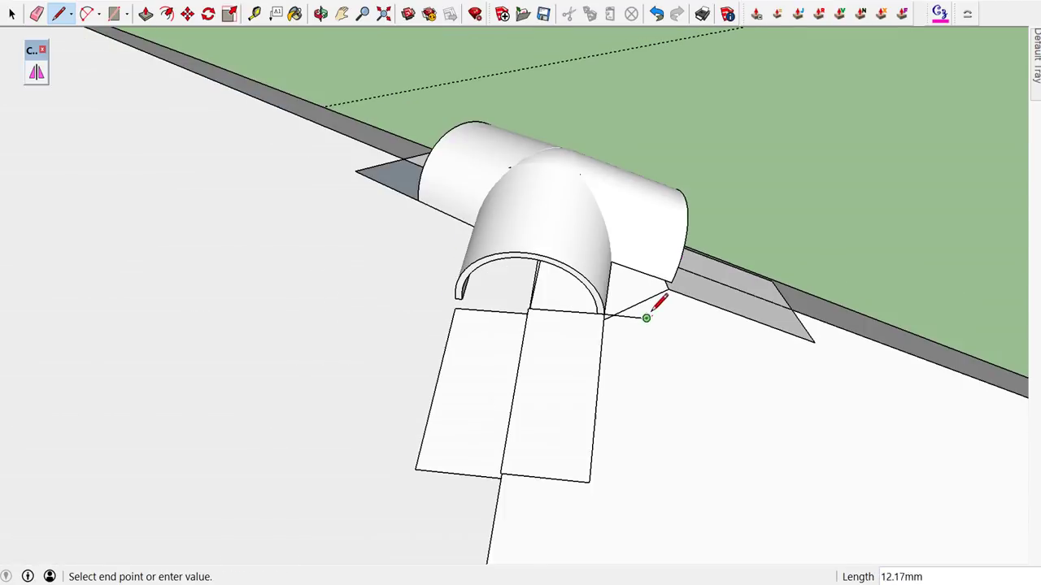
scroll(651, 318, down, 2)
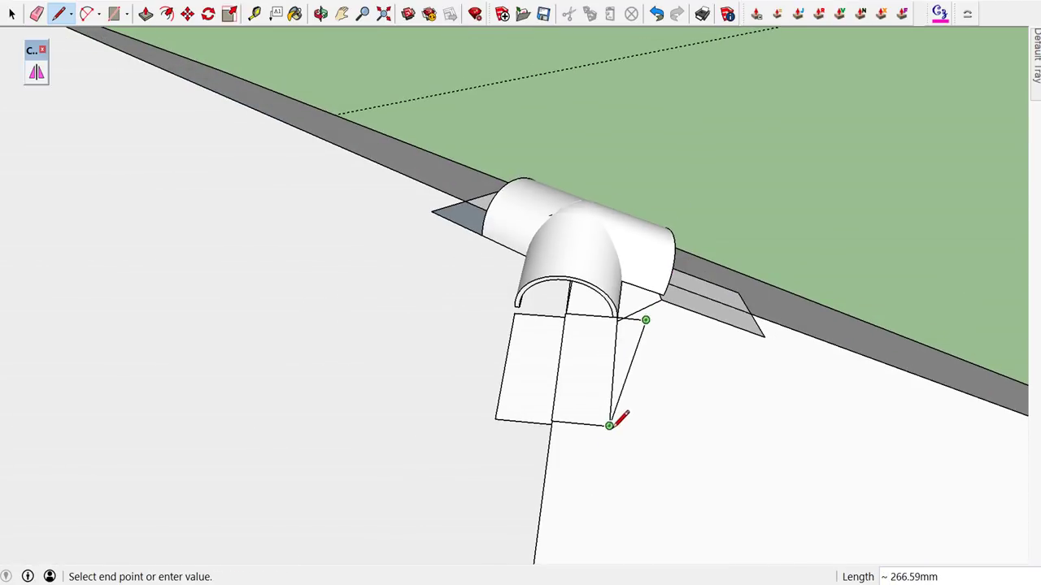
click(642, 428)
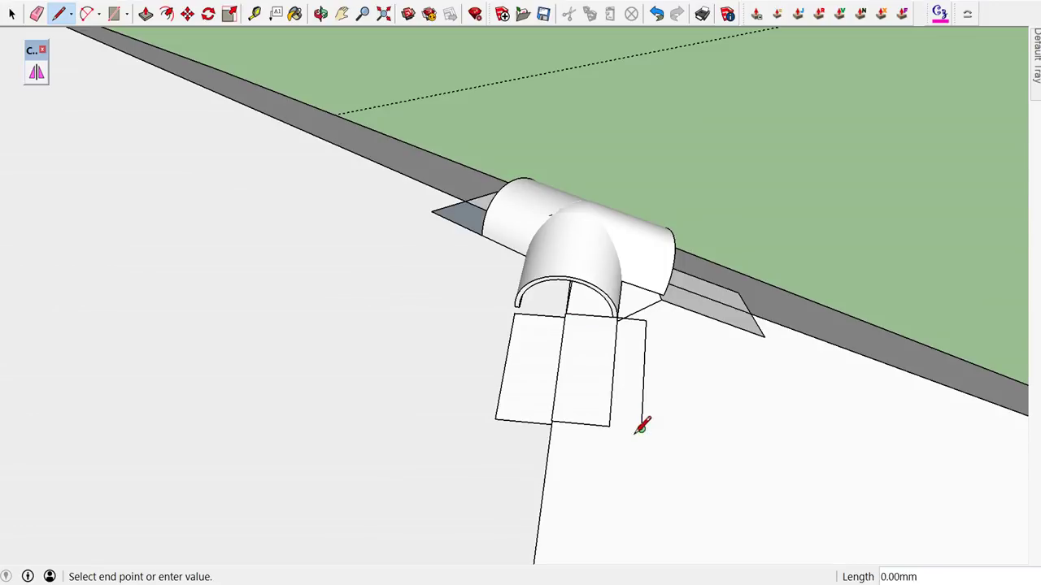
click(610, 425)
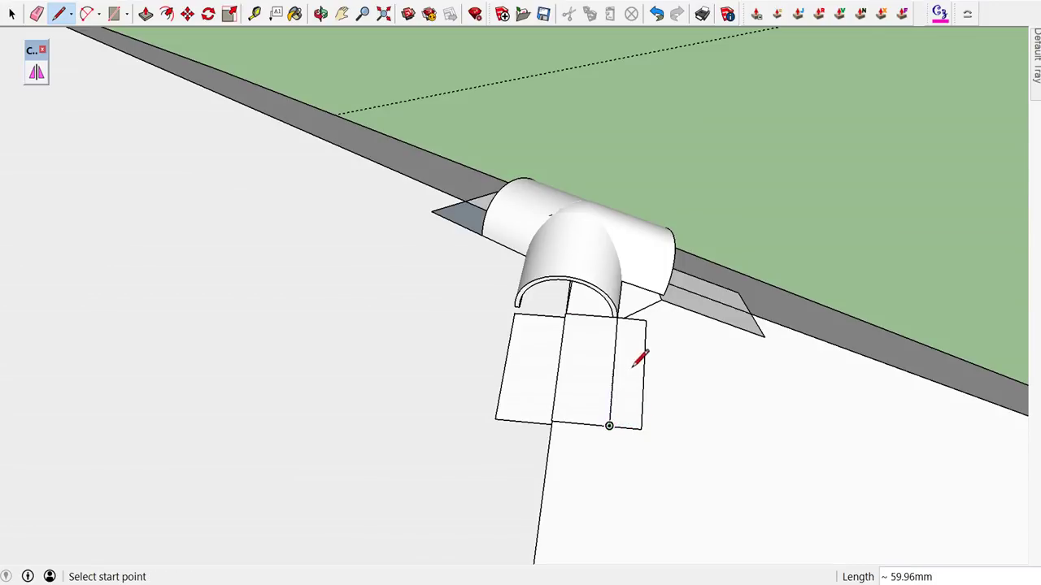
middle_drag(638, 348, 723, 355)
scroll(680, 269, up, 2)
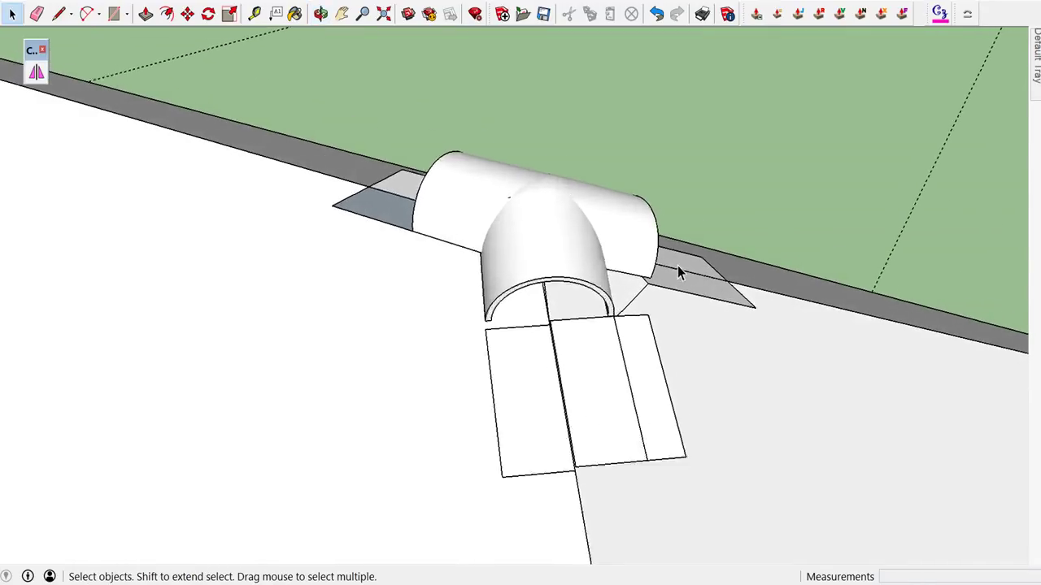
scroll(646, 302, up, 3)
middle_drag(614, 333, 674, 351)
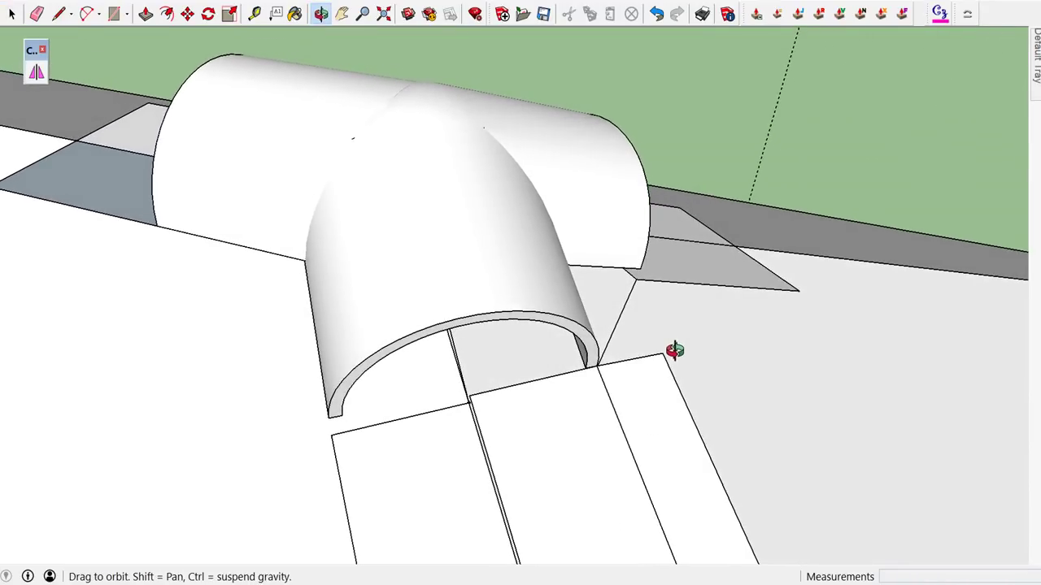
scroll(618, 364, down, 2)
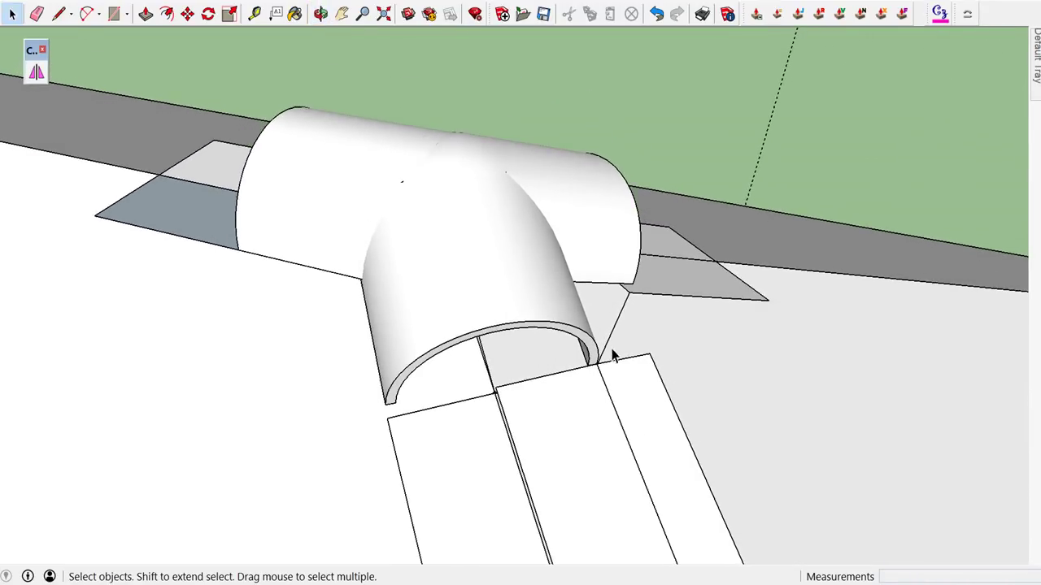
scroll(594, 382, up, 1)
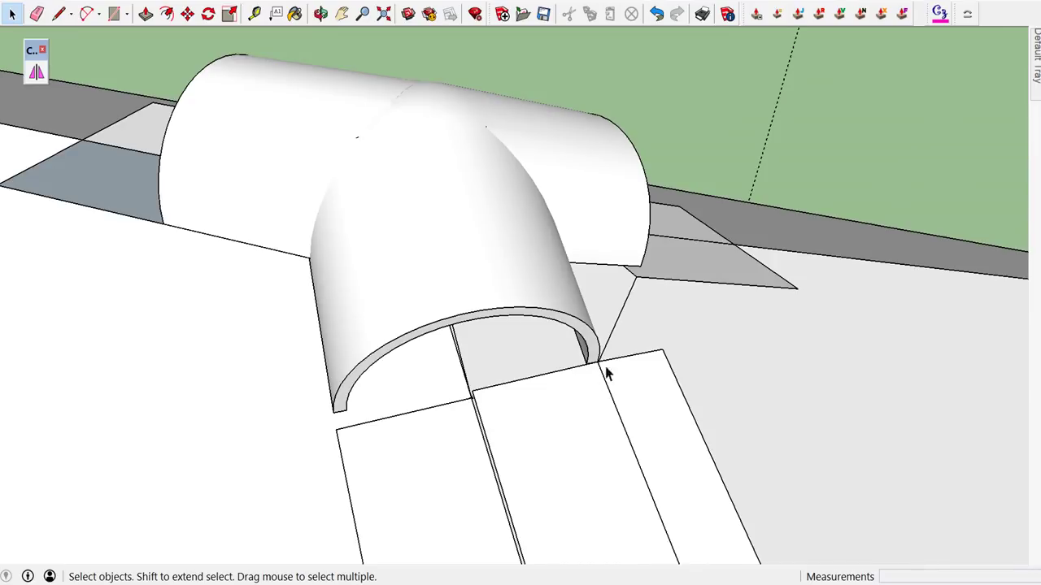
- Add a guide line 60 mm from the strip's corner, then undo the last action
key(t)
click(599, 354)
middle_drag(598, 351, 649, 415)
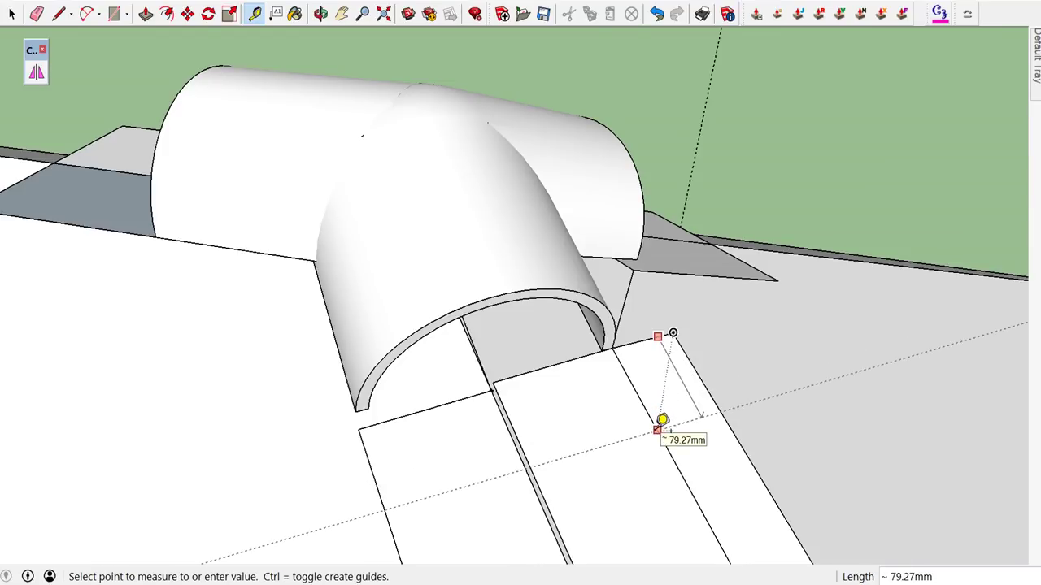
text(60)
key(Return)
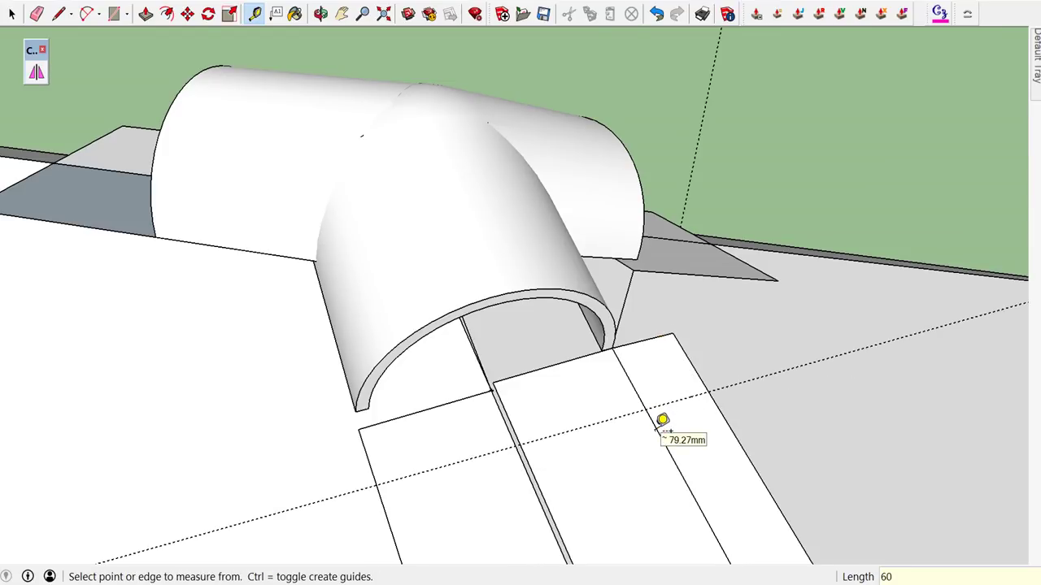
key(space)
mouse_move(659, 385)
middle_down()
mouse_move(772, 358)
mouse_move(746, 414)
middle_up()
scroll(773, 358, up, 3)
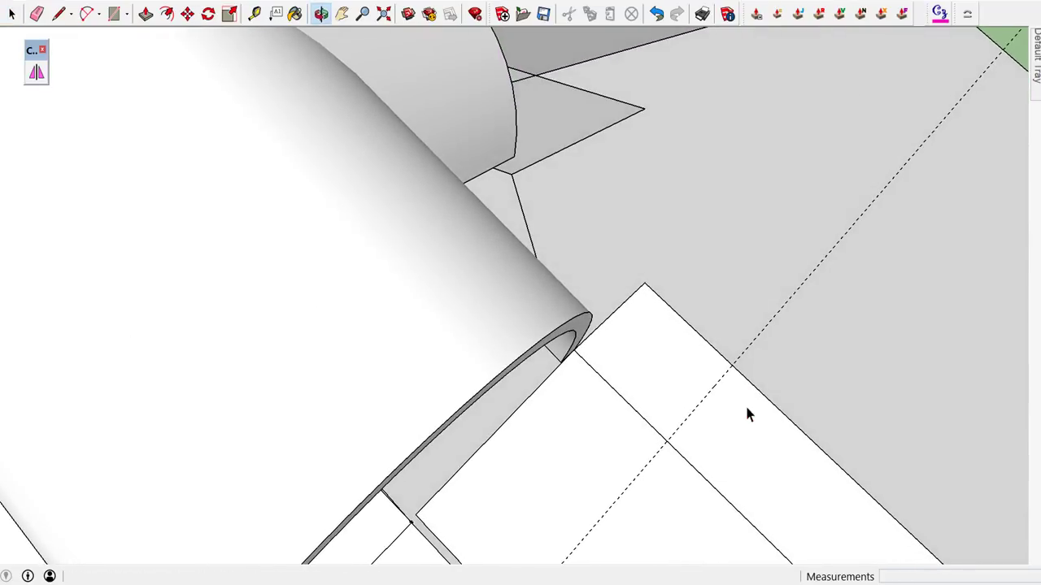
scroll(729, 397, up, 1)
scroll(727, 391, up, 1)
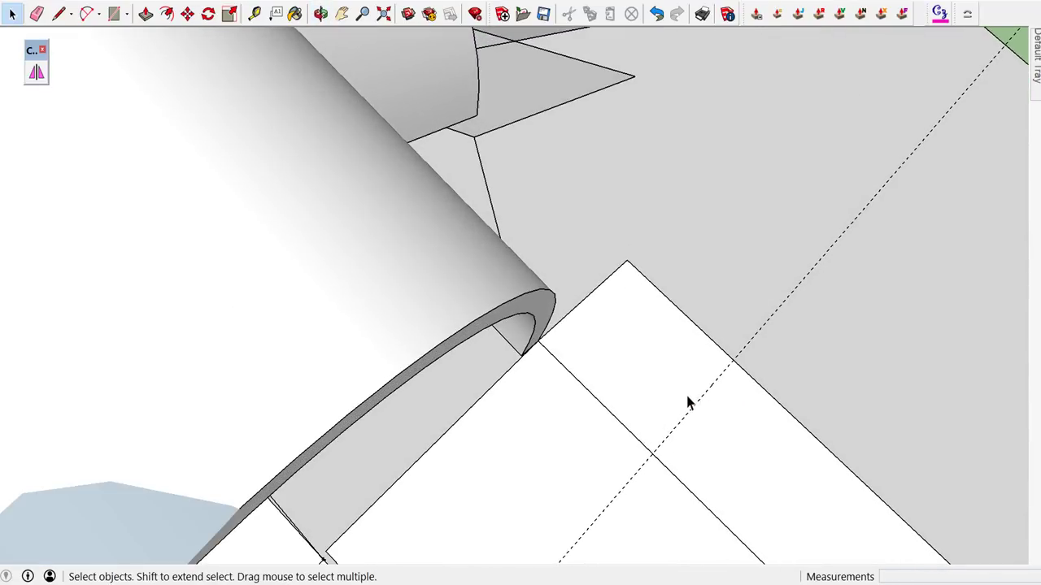
key(ctrl+z)
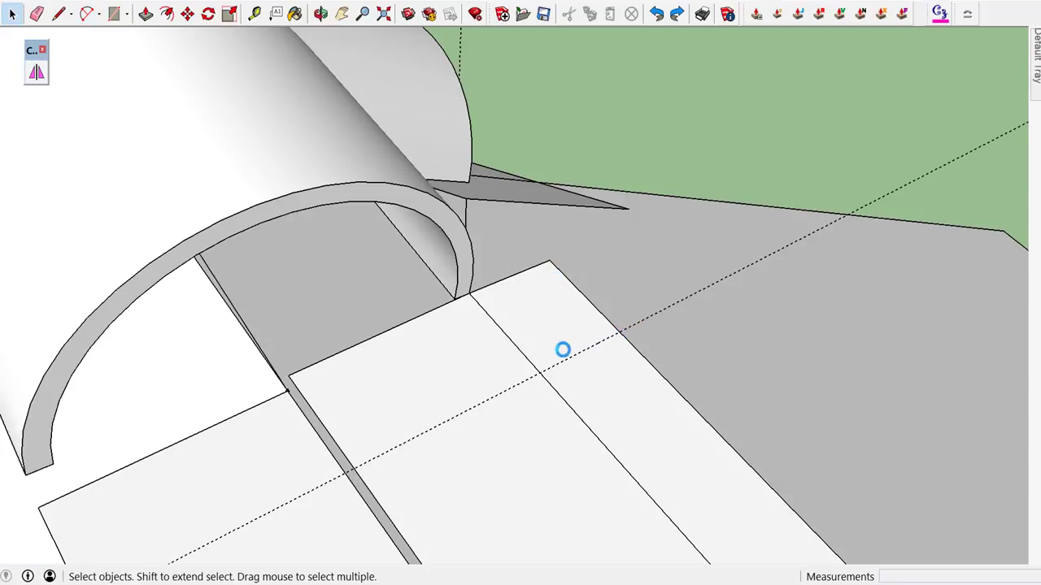
- Draw an arc with a 60 mm bulge from the arch end to the roof edge
key(c)
mouse_move(506, 313)
middle_down()
mouse_move(520, 297)
mouse_move(536, 333)
mouse_move(358, 235)
middle_up()
click(358, 235)
click(332, 292)
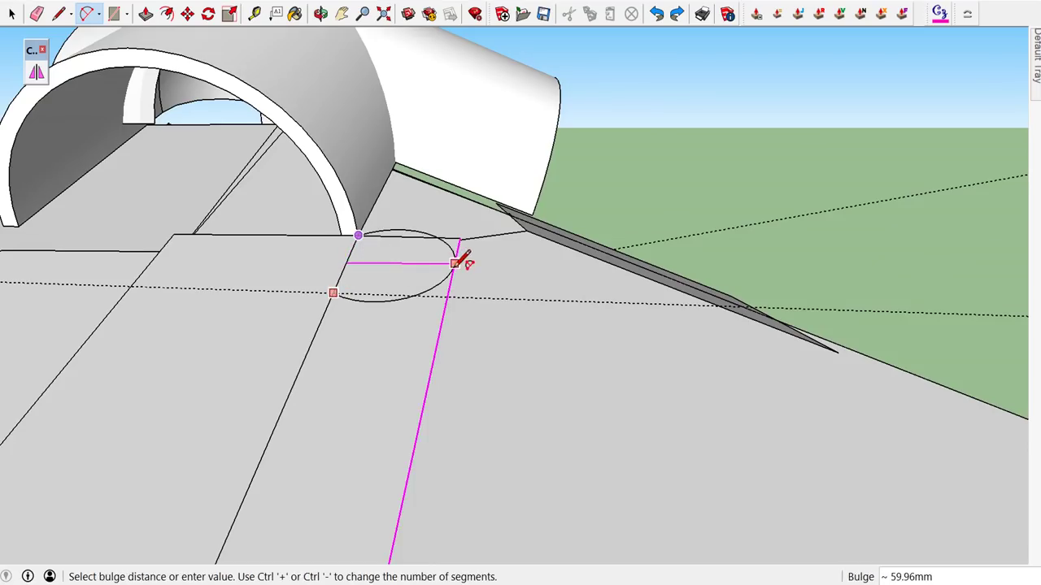
middle_drag(457, 261, 511, 277)
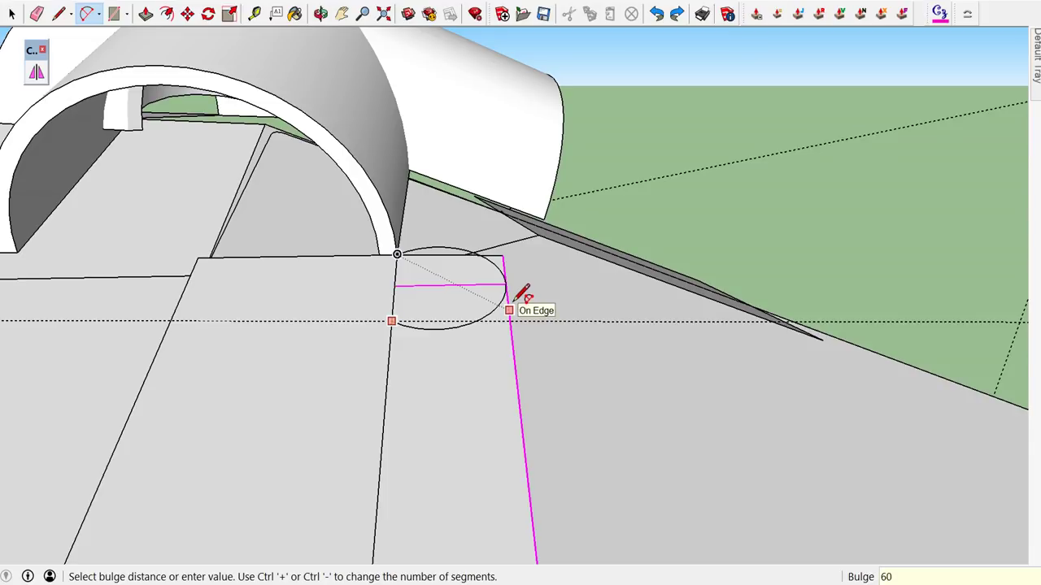
text(0)
key(Return)
key(space)
mouse_move(507, 299)
middle_down()
mouse_move(379, 297)
mouse_move(513, 318)
middle_up()
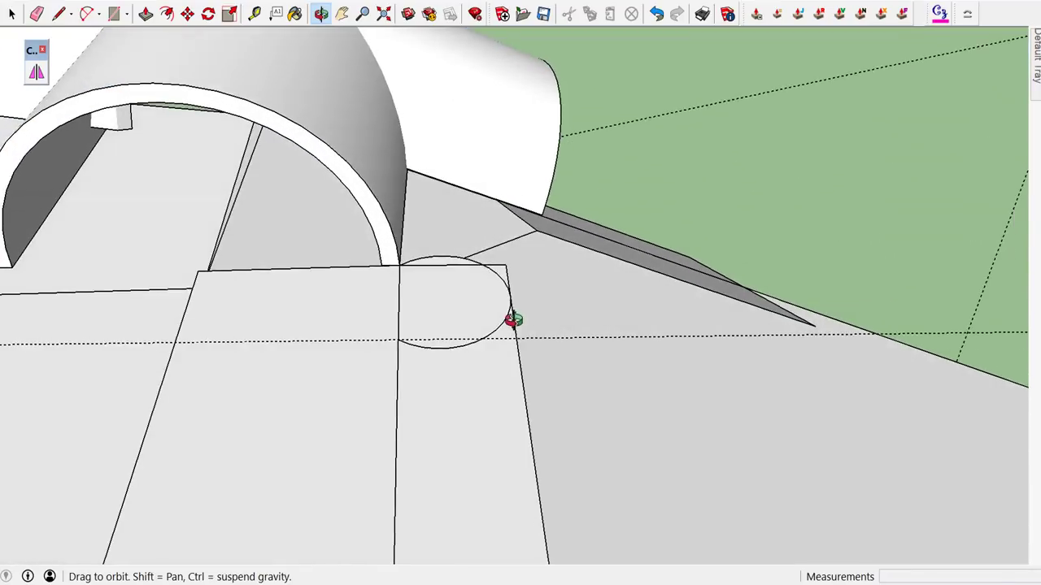
- Add a guide 10 mm from the adjacent edge and begin another guide measurement
key(t)
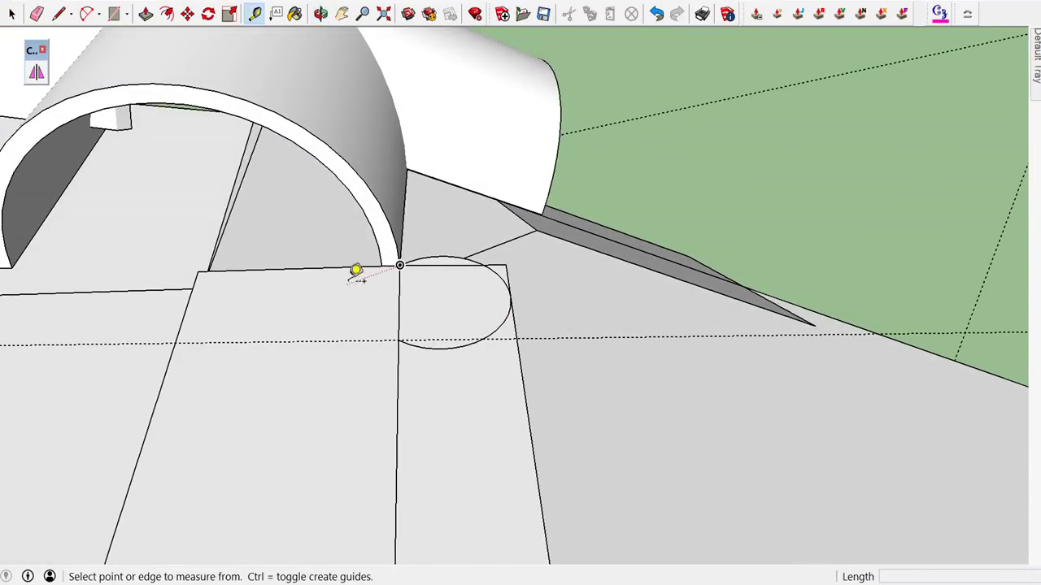
click(348, 267)
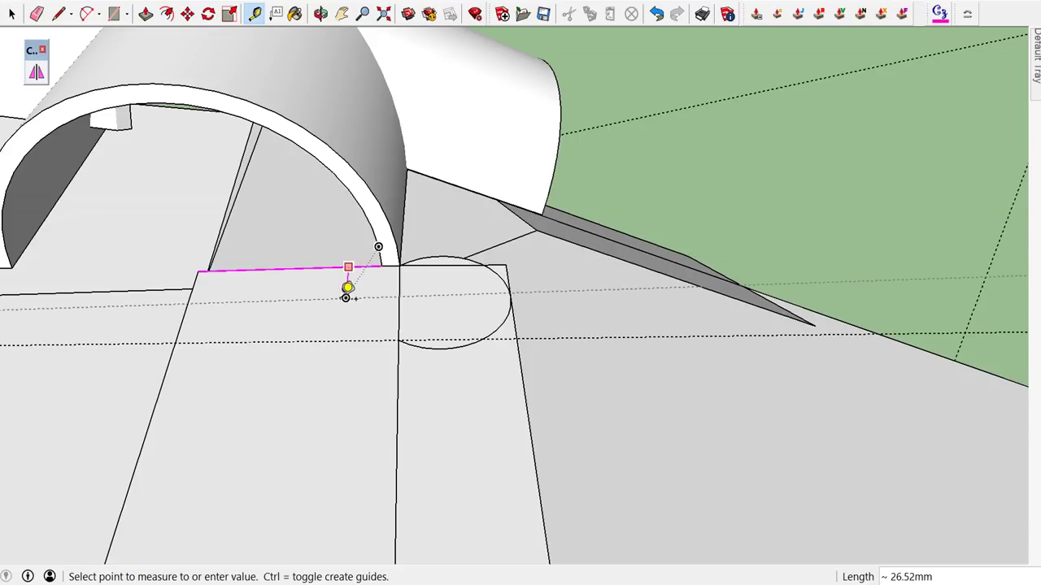
key(Return)
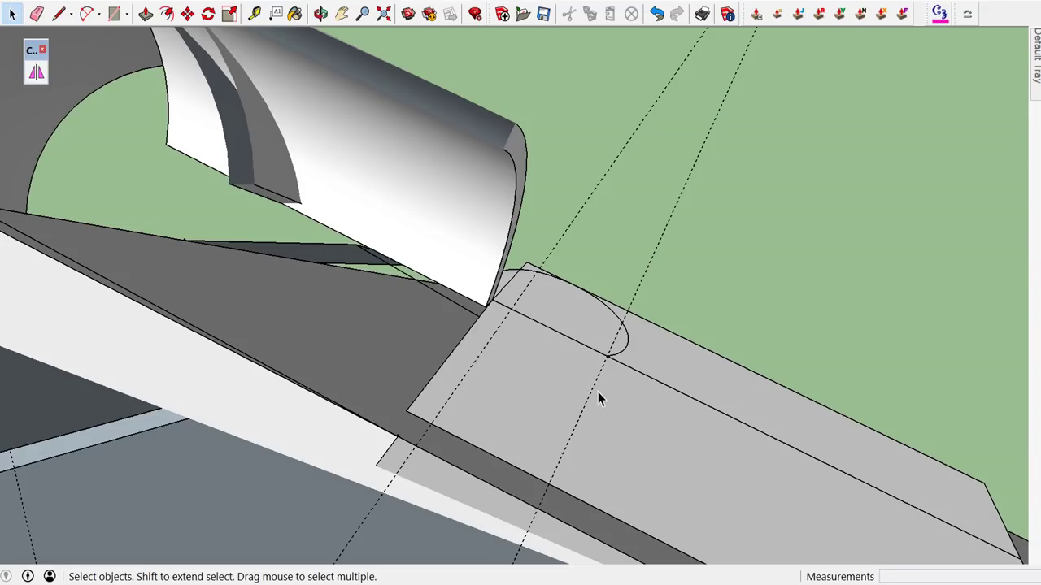
key(t)
click(596, 378)
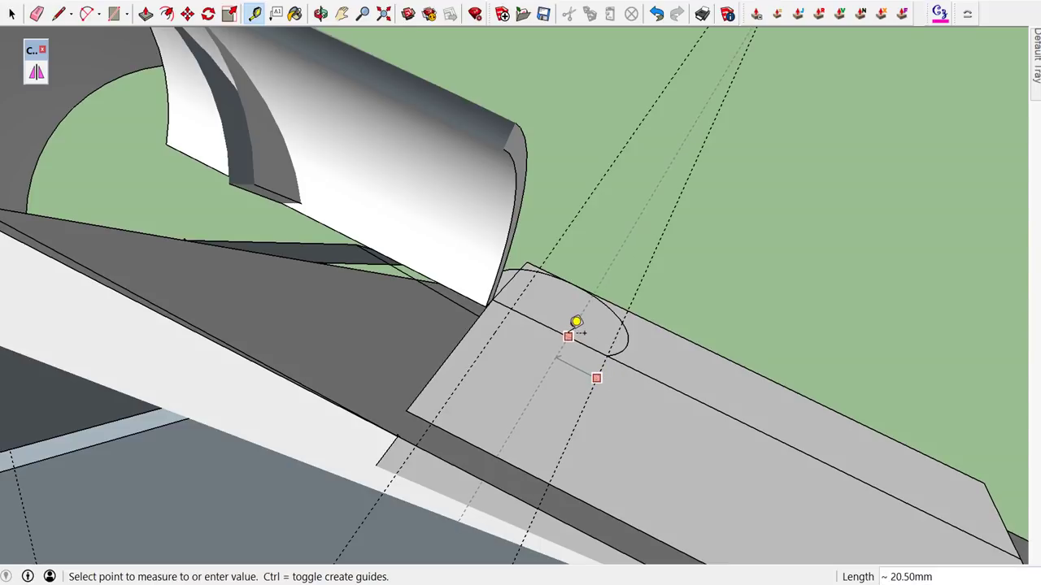
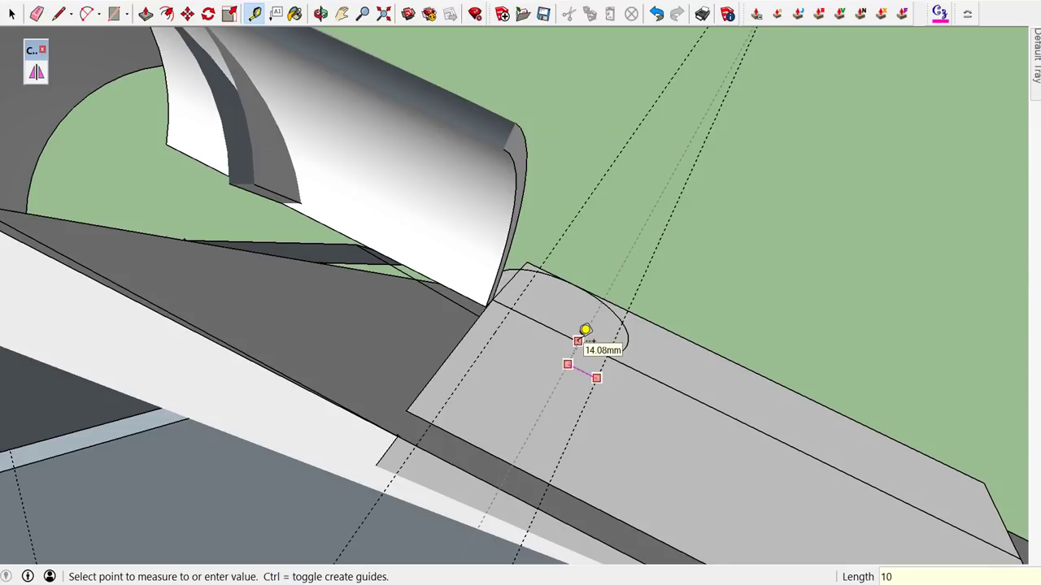
- Place the guide, then draw an inner arc across the circle with a 50 mm bulge
key(Return)
key(space)
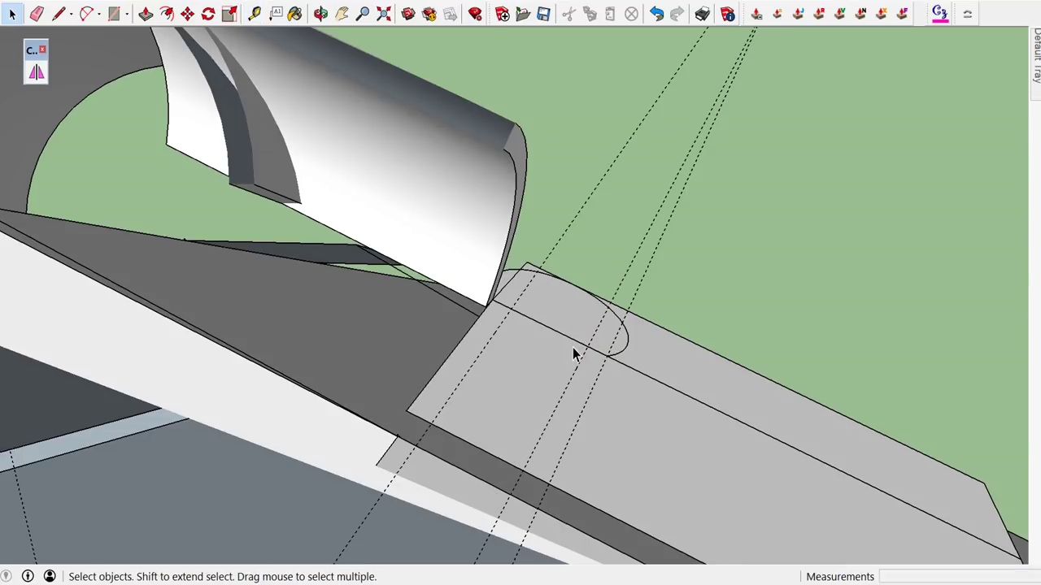
key(a)
click(514, 307)
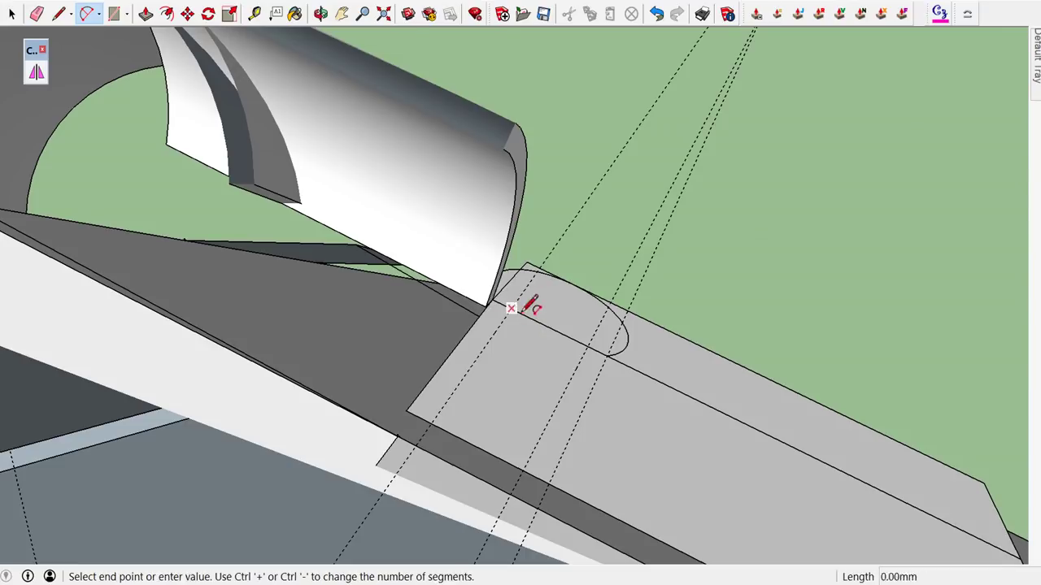
click(467, 308)
click(518, 367)
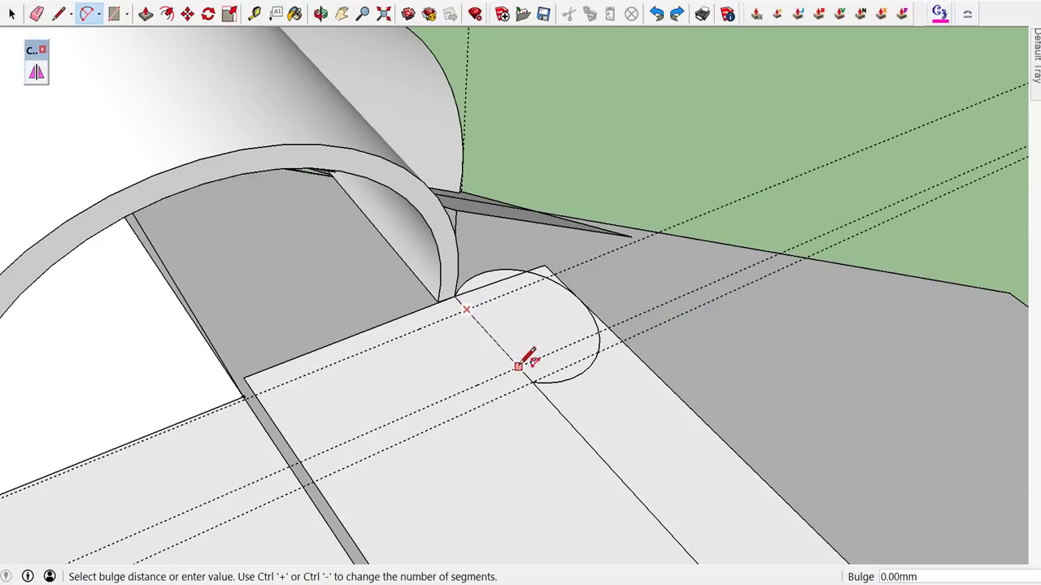
middle_drag(569, 319, 365, 330)
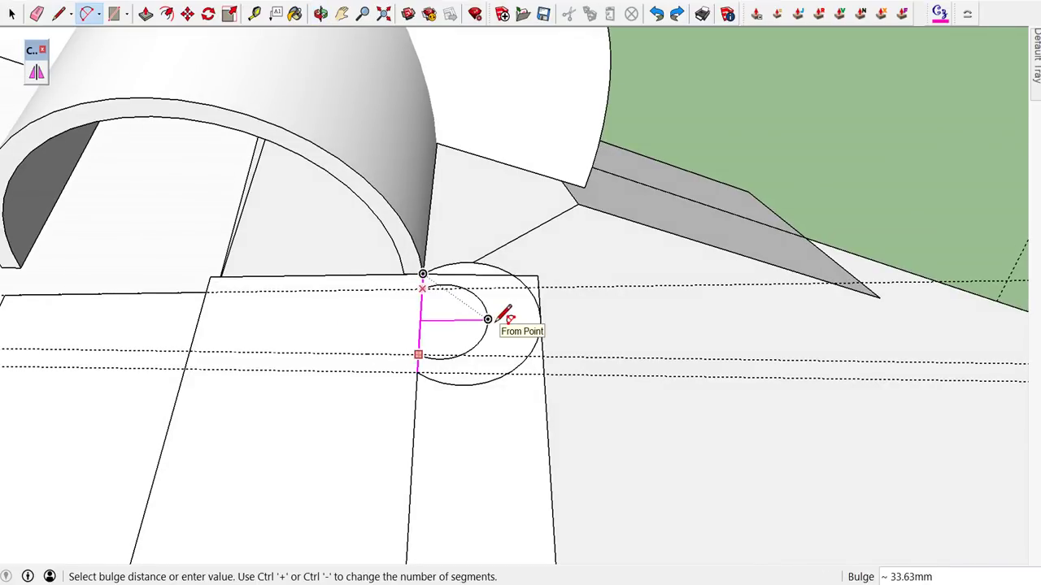
middle_drag(492, 309, 523, 264)
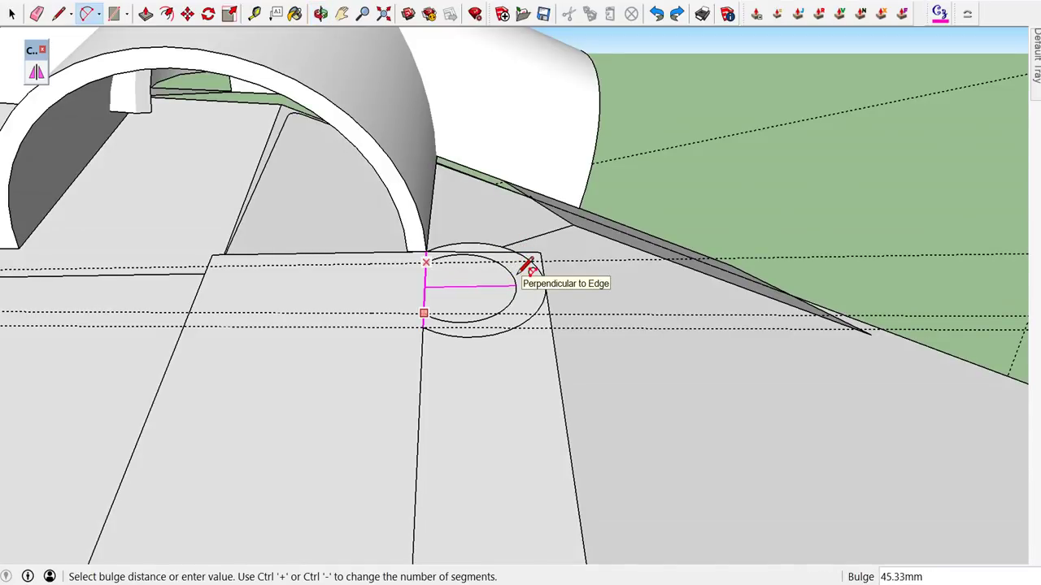
text(0)
key(Return)
key(space)
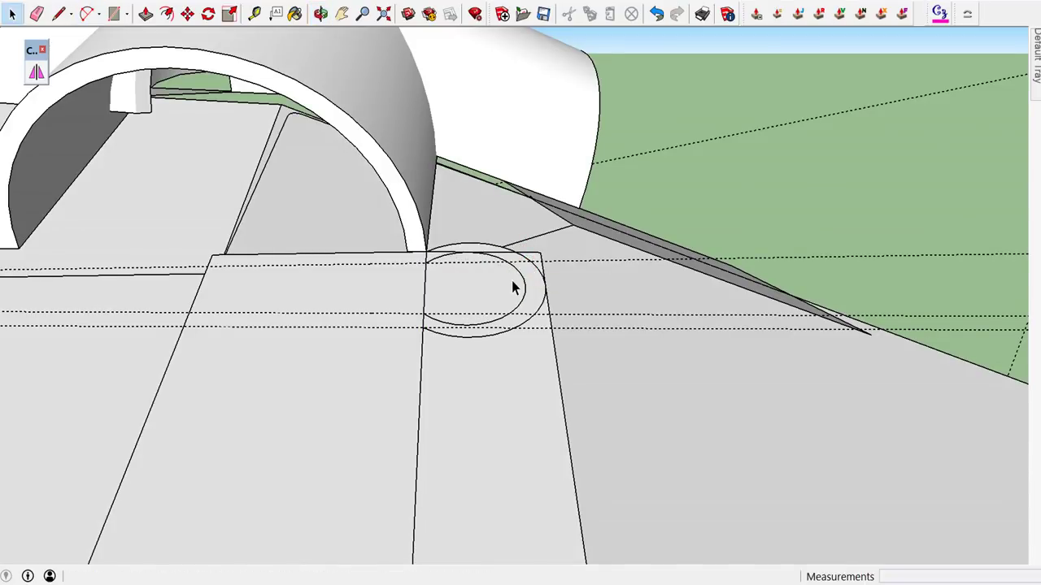
mouse_move(525, 269)
middle_down()
mouse_move(534, 316)
mouse_move(700, 332)
mouse_move(587, 279)
mouse_move(465, 388)
mouse_move(460, 372)
middle_up()
- Erase the stray edges and the leftover guide line around the crescent ring
click(587, 313)
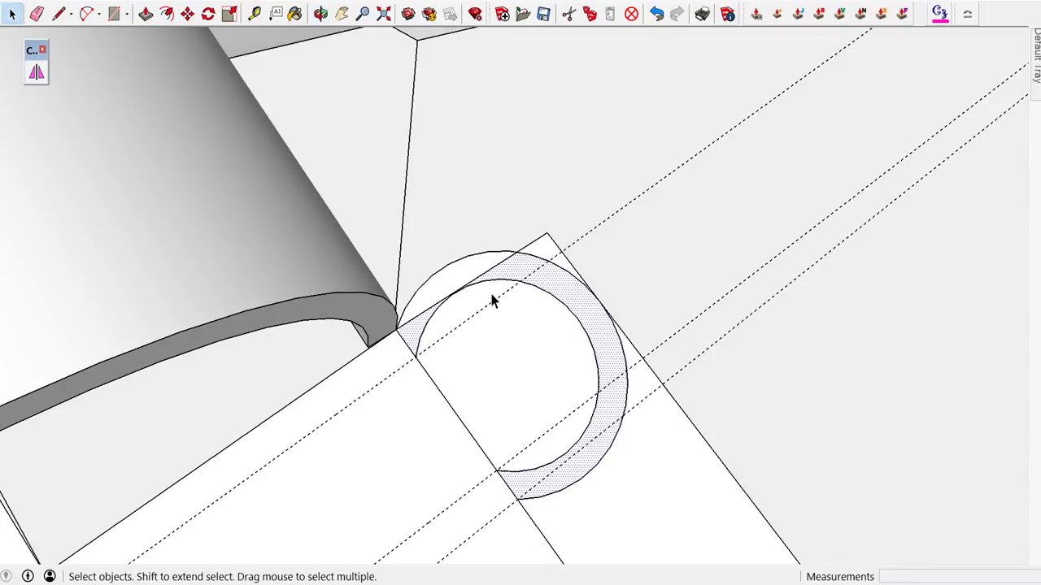
key(e)
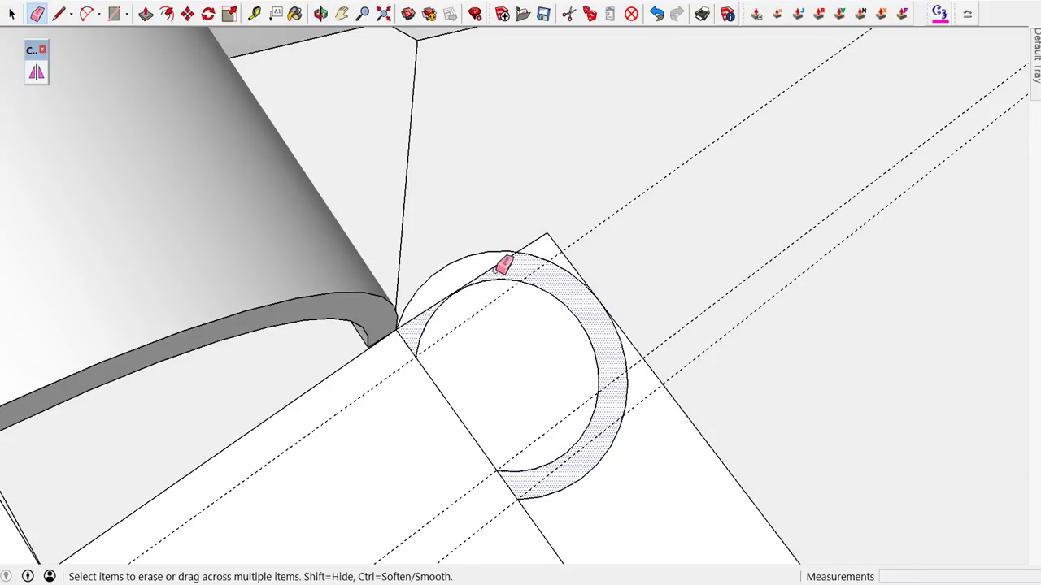
drag(502, 262, 503, 258)
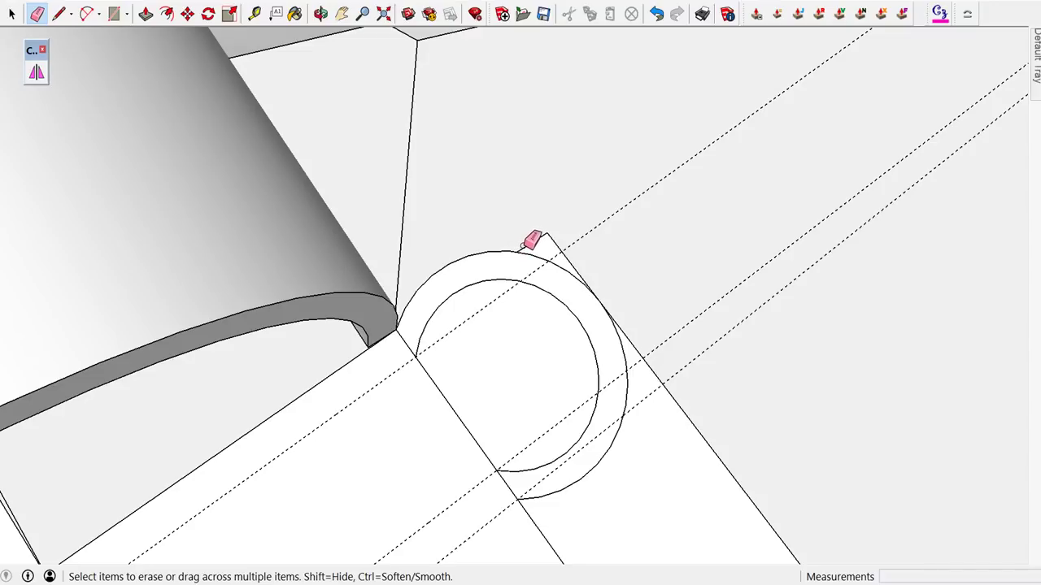
drag(547, 235, 612, 314)
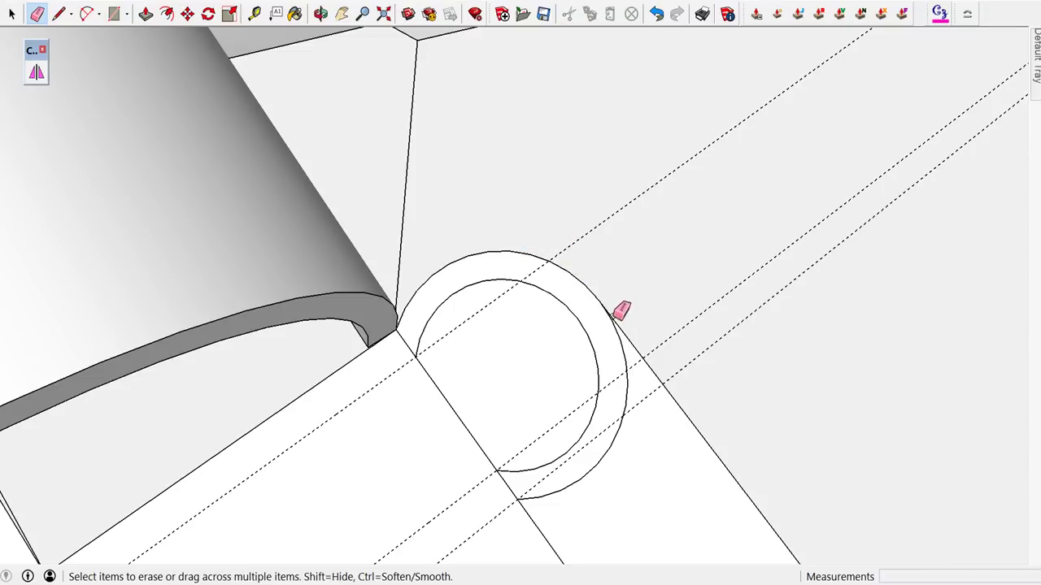
drag(632, 371, 645, 332)
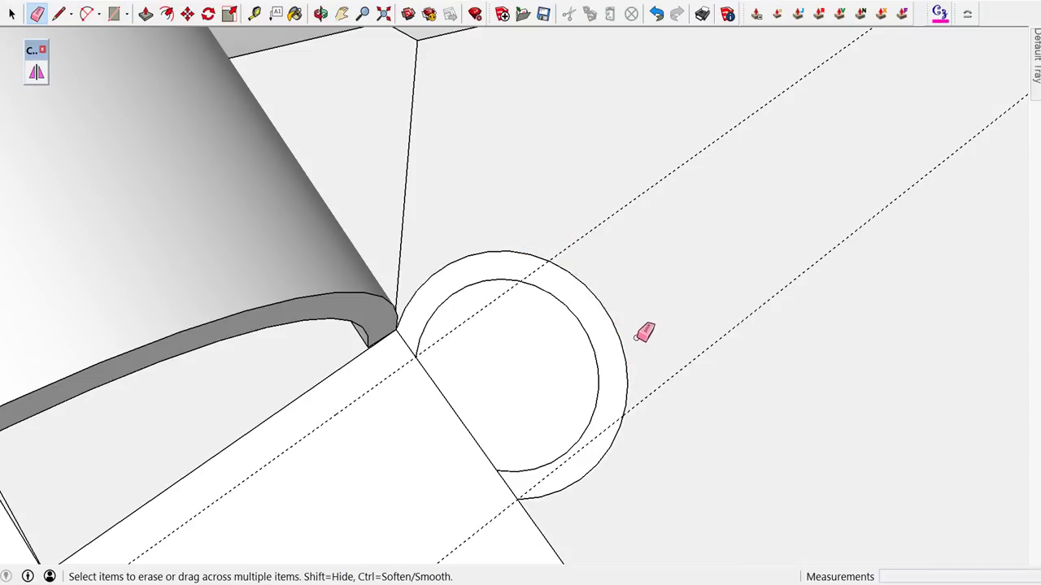
key(space)
- Make the crescent ring face and its edges into a group
double_click(593, 339)
right_click(594, 337)
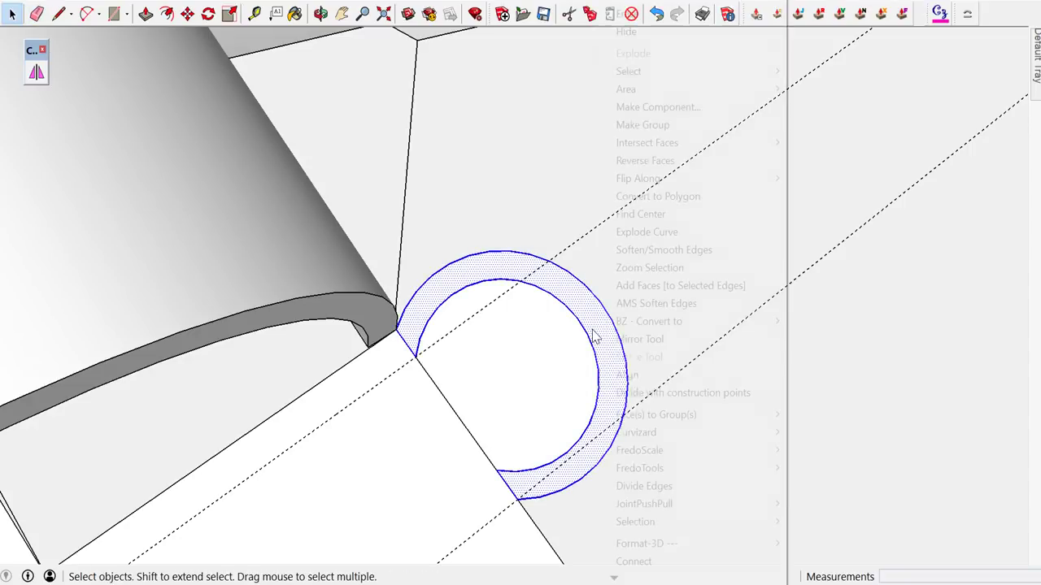
click(648, 132)
scroll(613, 172, down, 2)
mouse_move(613, 172)
middle_down()
mouse_move(530, 158)
mouse_move(481, 48)
mouse_move(450, 82)
middle_up()
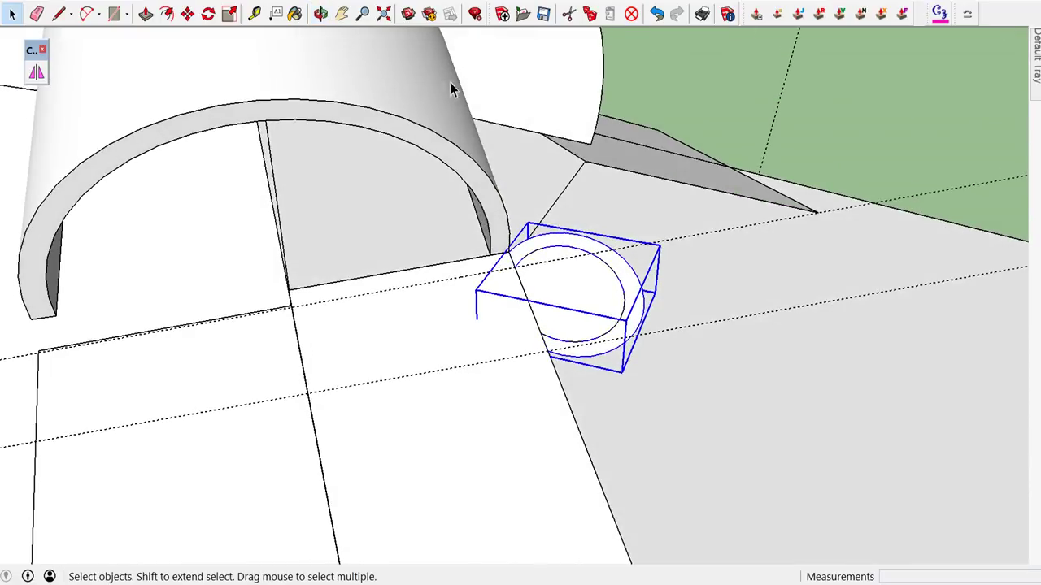
click(432, 136)
- Inside the ring group, draw a line from the arch's left foot to the ring's edge
double_click(434, 140)
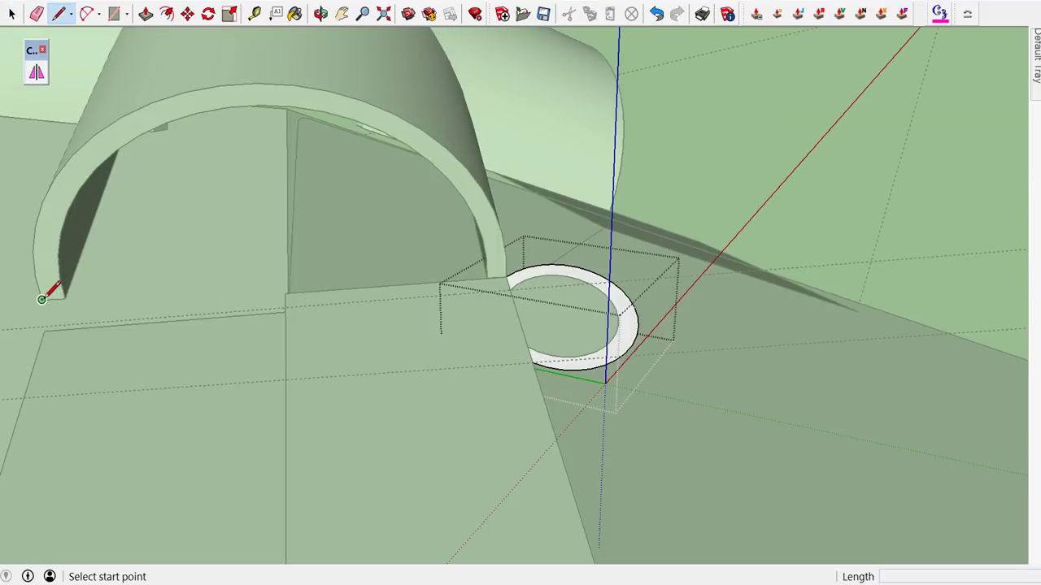
click(42, 299)
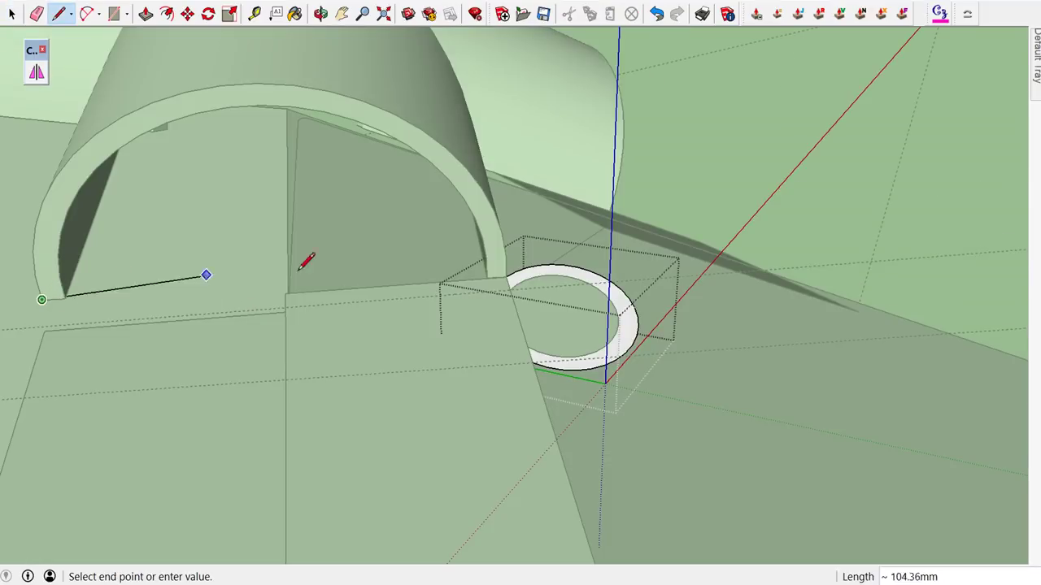
click(505, 276)
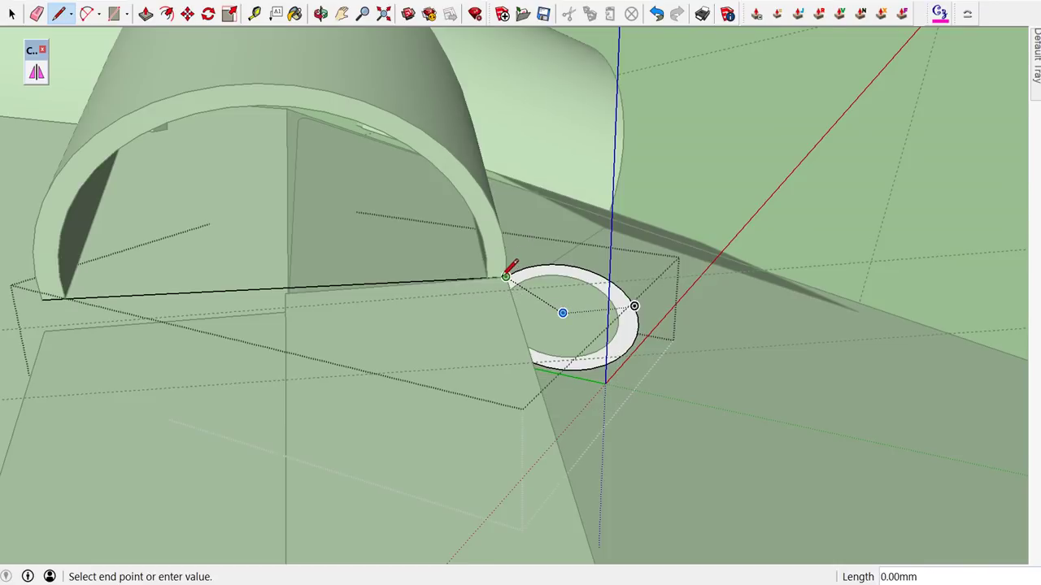
key(space)
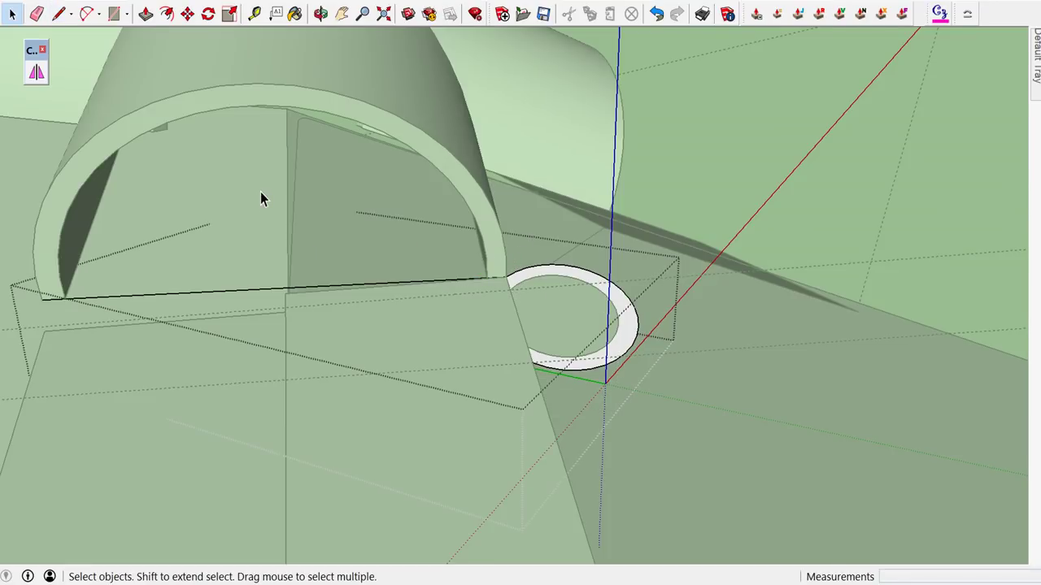
key(a)
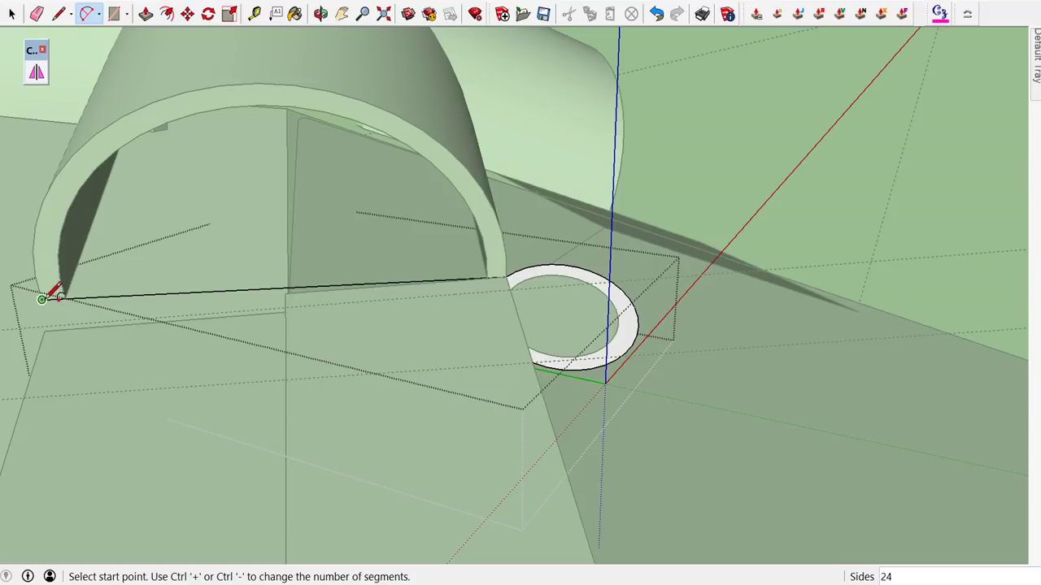
- Draw a semicircular arc over the line up to the arch top and select it as the sweep path
click(45, 298)
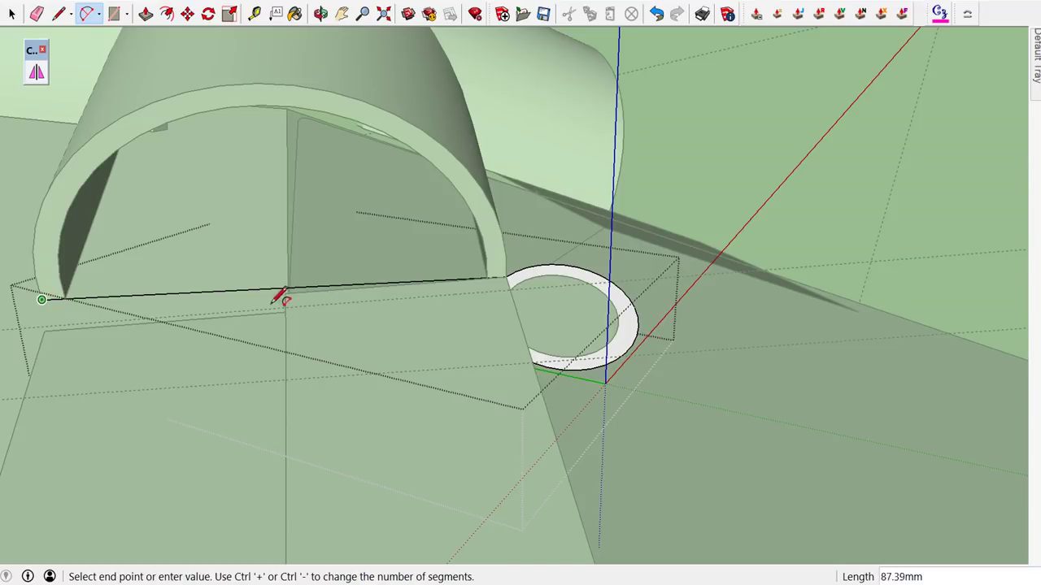
click(505, 277)
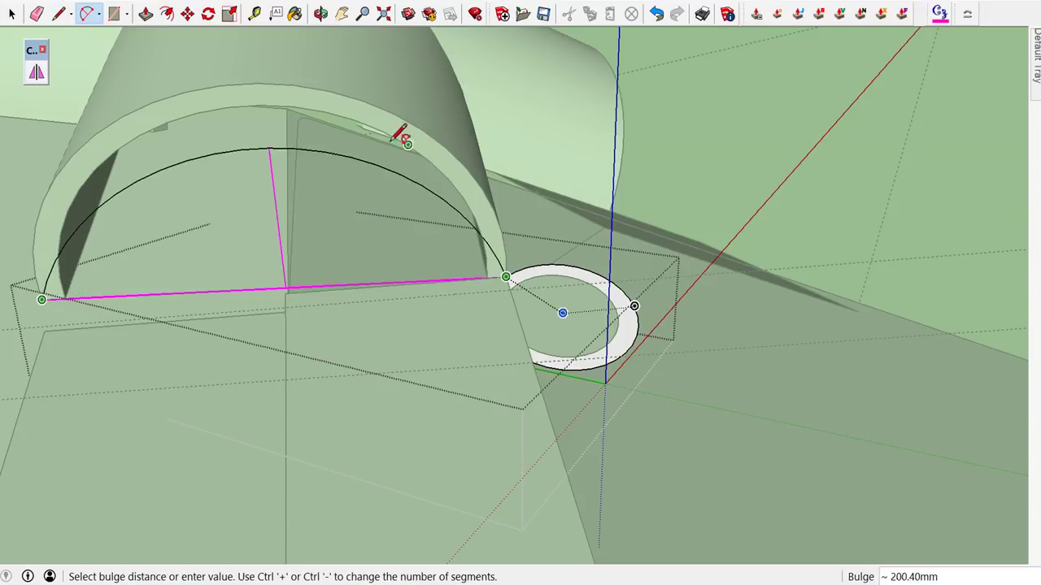
mouse_move(241, 86)
middle_down()
mouse_move(309, 51)
mouse_move(290, 106)
mouse_move(390, 158)
mouse_move(498, 182)
mouse_move(453, 258)
mouse_move(400, 214)
mouse_move(367, 138)
middle_up()
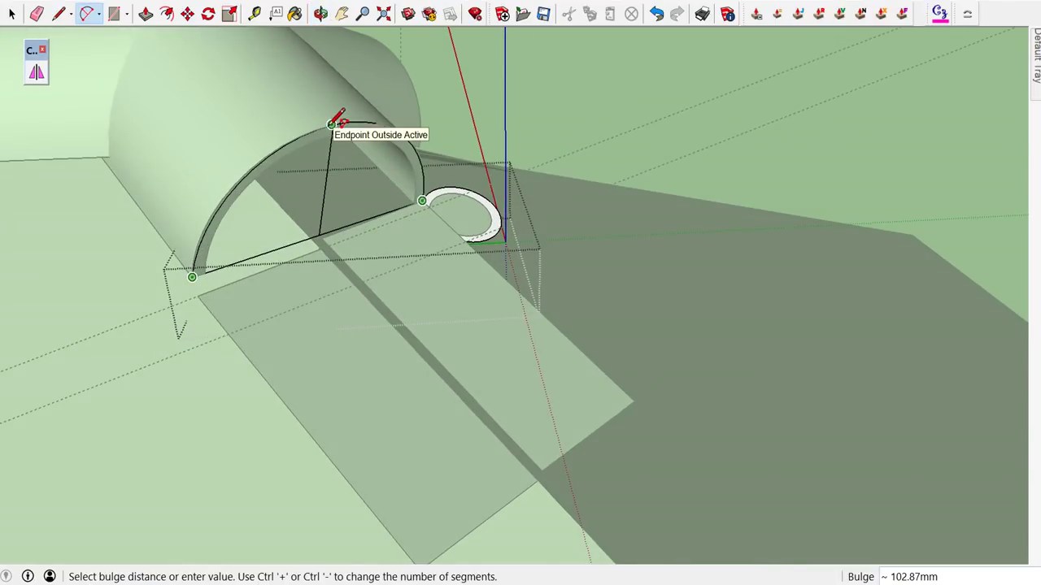
click(328, 124)
mouse_move(355, 139)
middle_down()
mouse_move(236, 144)
mouse_move(174, 89)
mouse_move(186, 35)
mouse_move(264, 59)
middle_up()
key(space)
scroll(270, 72, up, 2)
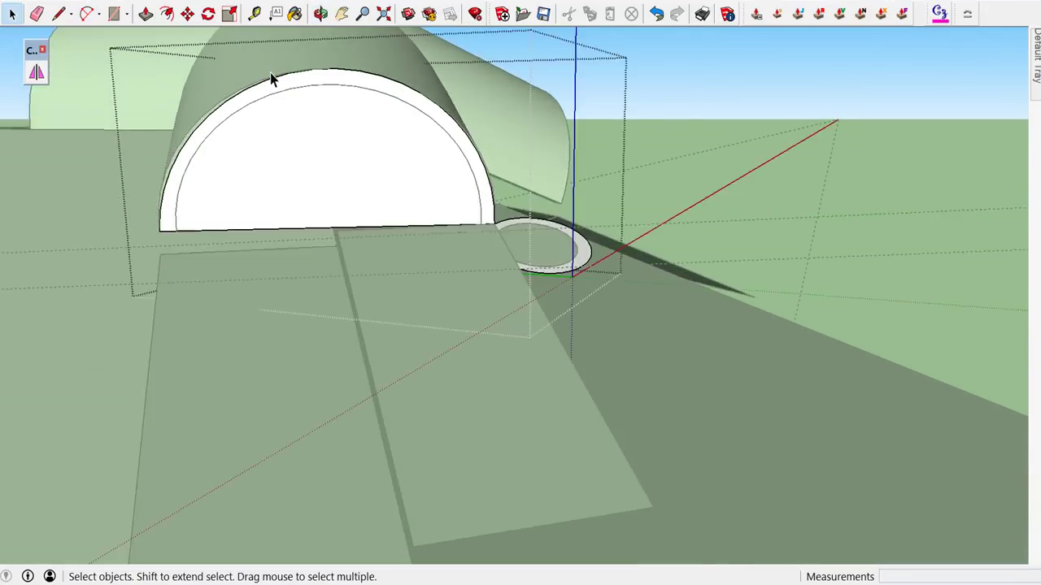
scroll(270, 72, up, 2)
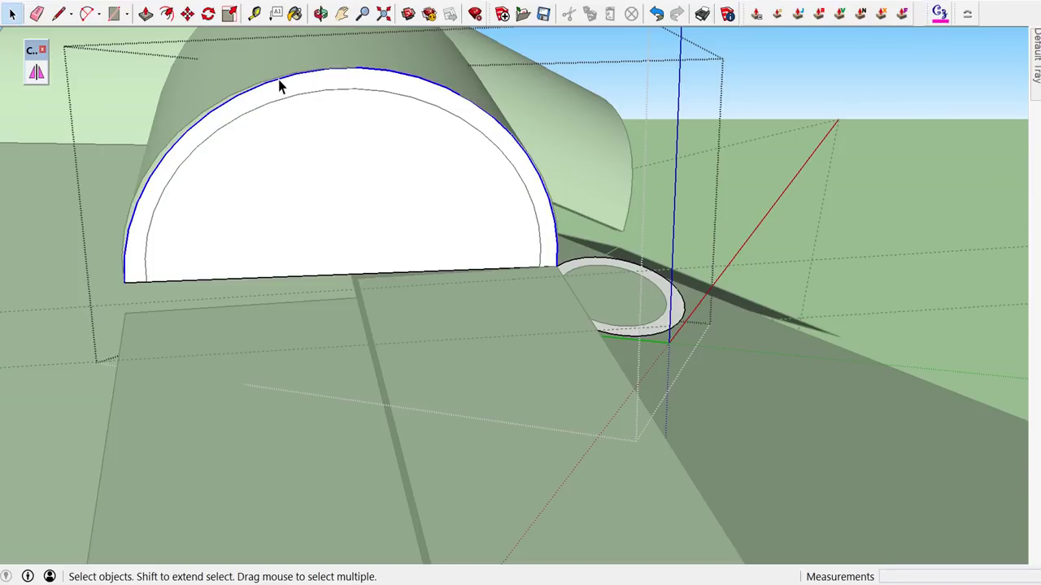
click(278, 80)
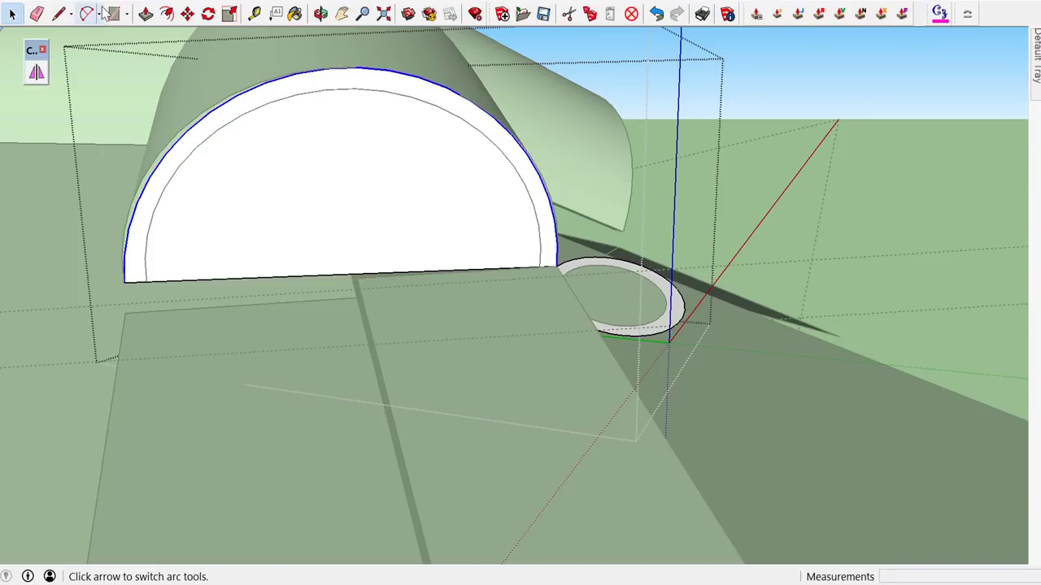
- Follow Me the ring along the arc to form a curved half-torus tube
click(148, 2)
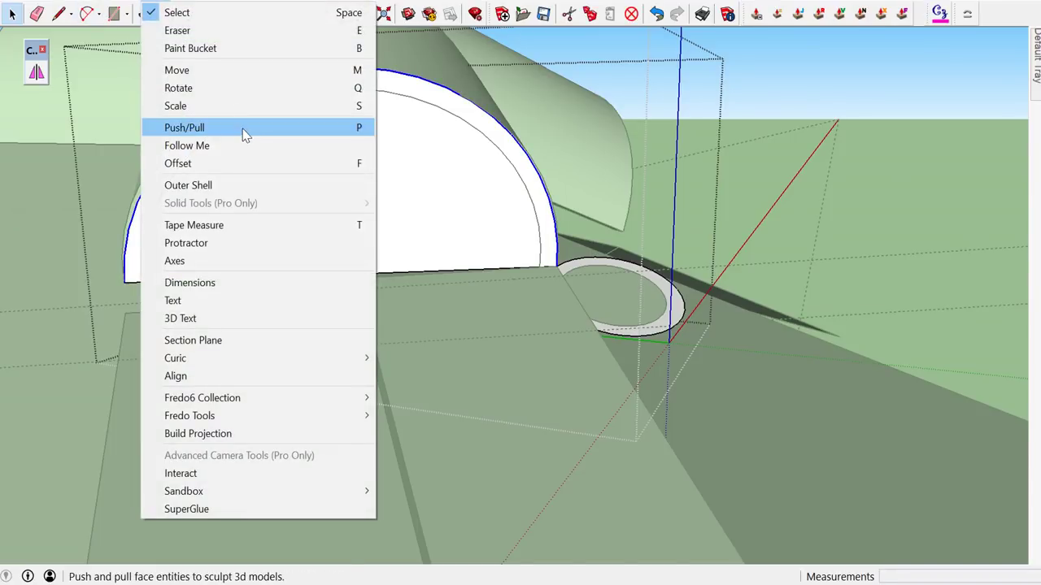
click(239, 146)
click(577, 268)
scroll(572, 271, down, 3)
middle_drag(583, 263, 802, 317)
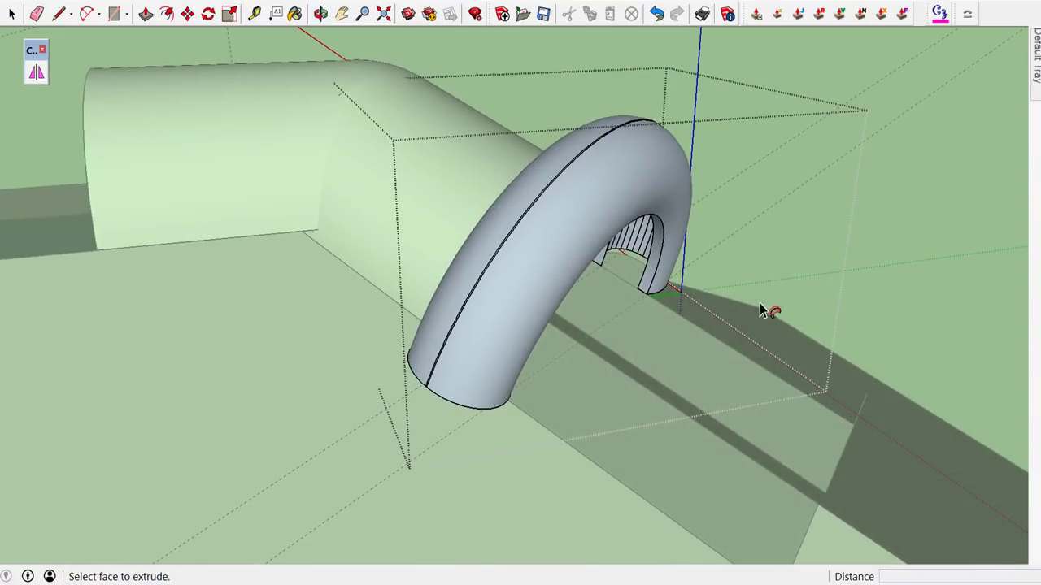
scroll(589, 307, up, 2)
scroll(582, 313, up, 2)
- Reverse the curved tube's faces so they point outward
key(space)
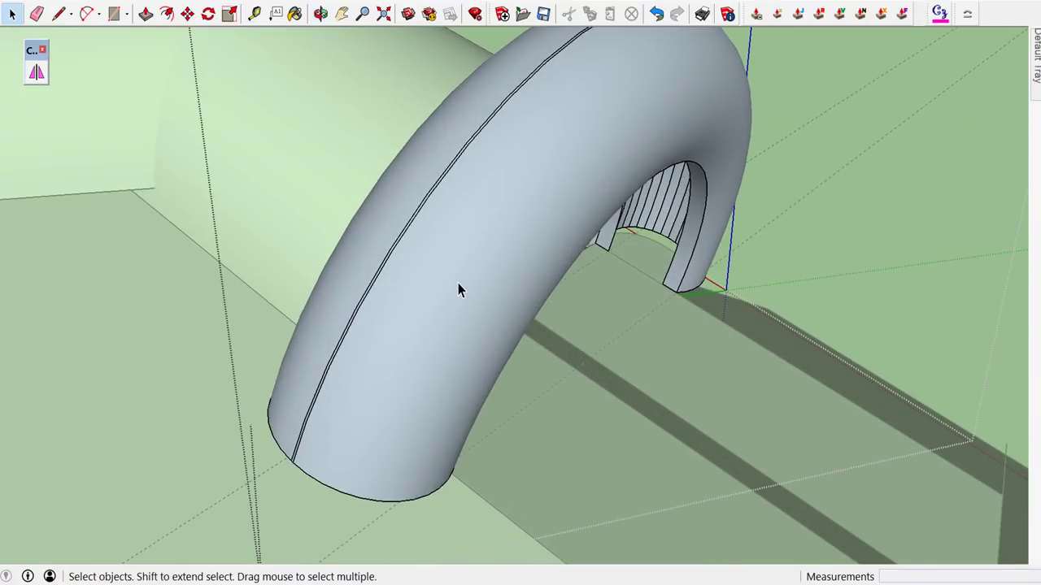
triple_click(458, 283)
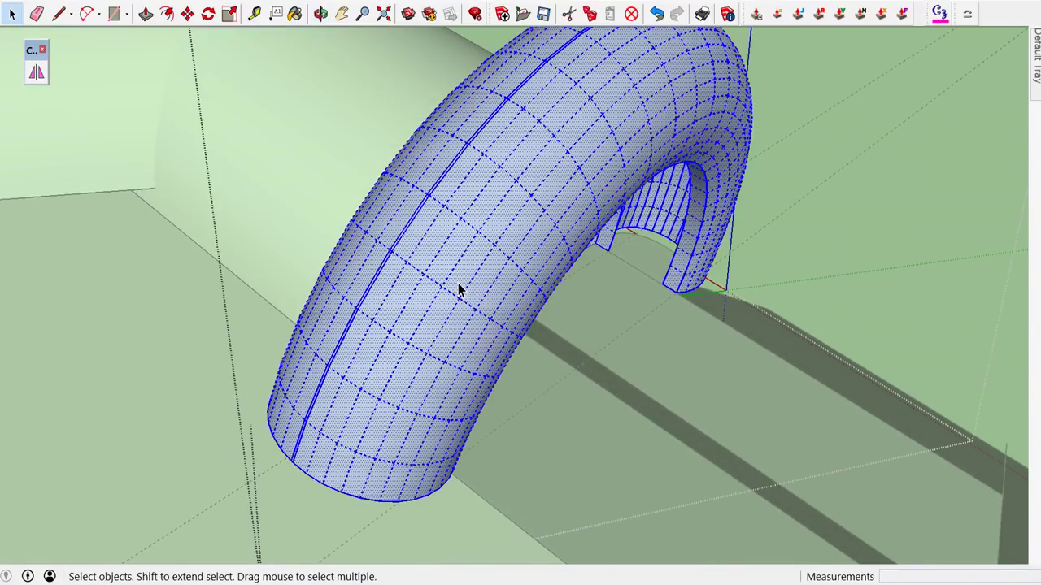
right_click(458, 283)
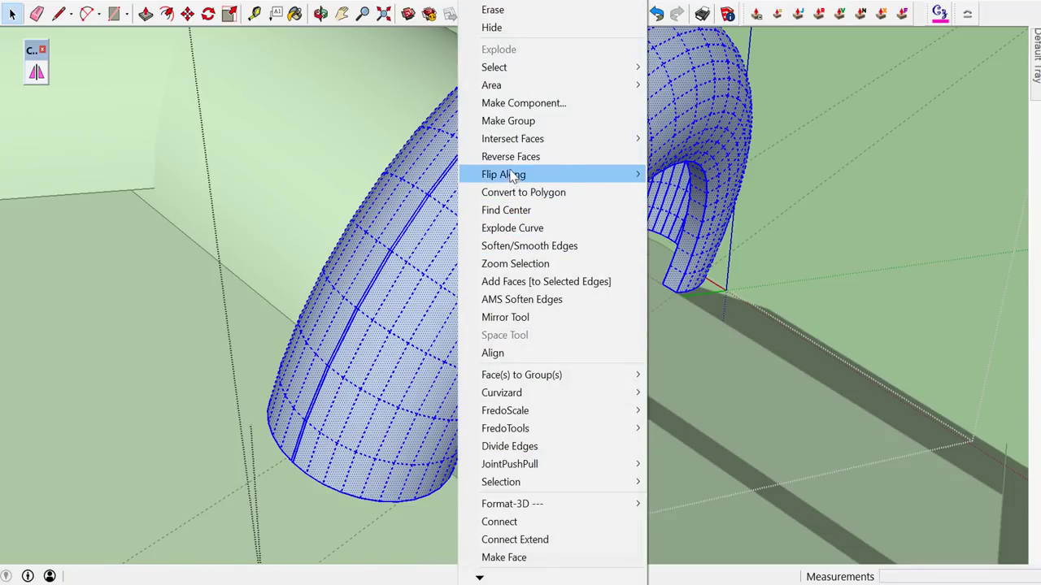
click(509, 156)
click(832, 179)
scroll(756, 205, down, 3)
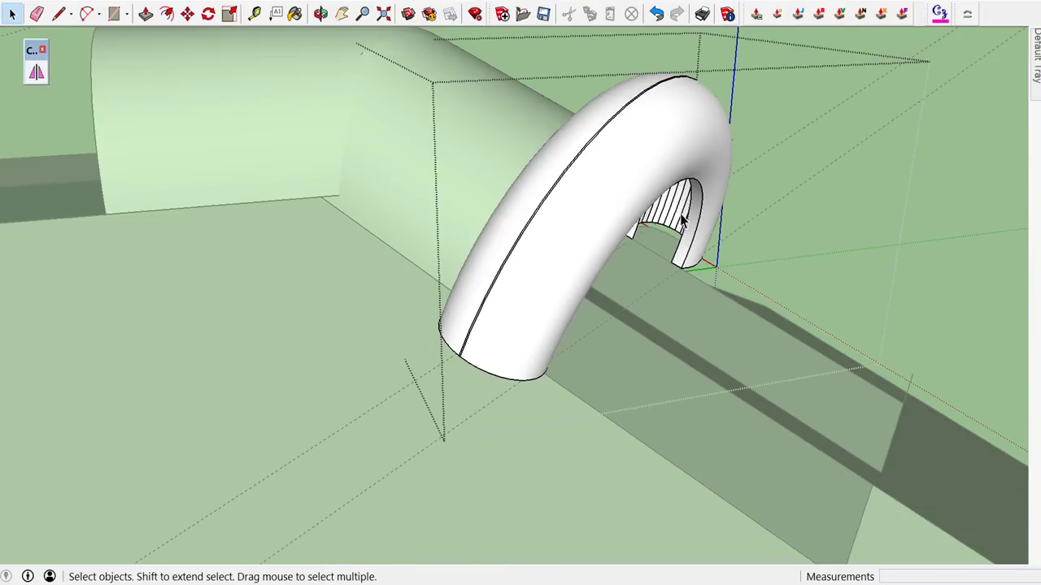
scroll(569, 222, up, 2)
click(543, 210)
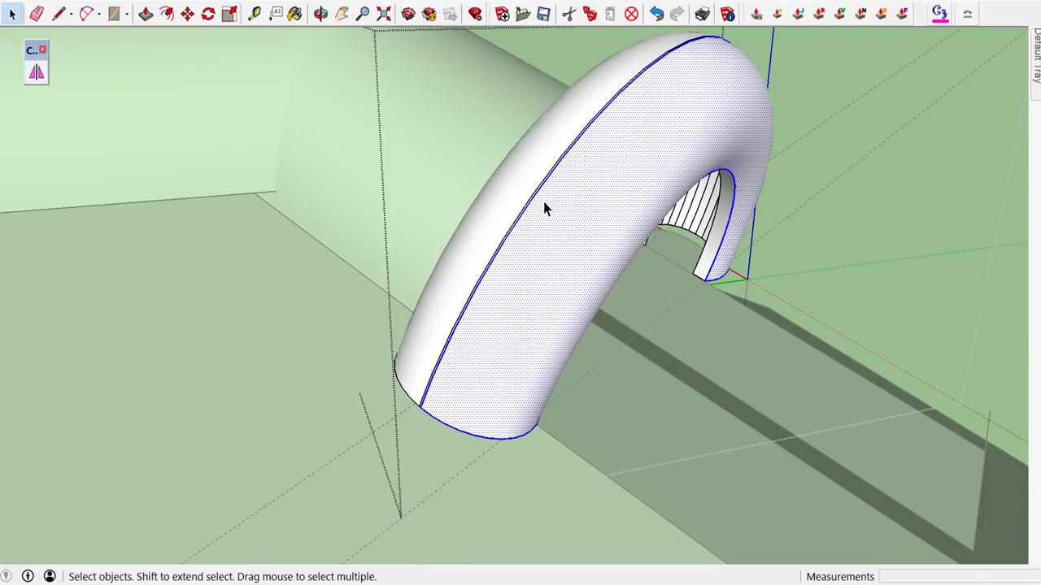
- Erase the three seam edges running along the half-torus end cap's curve
key(e)
middle_drag(337, 227, 372, 239)
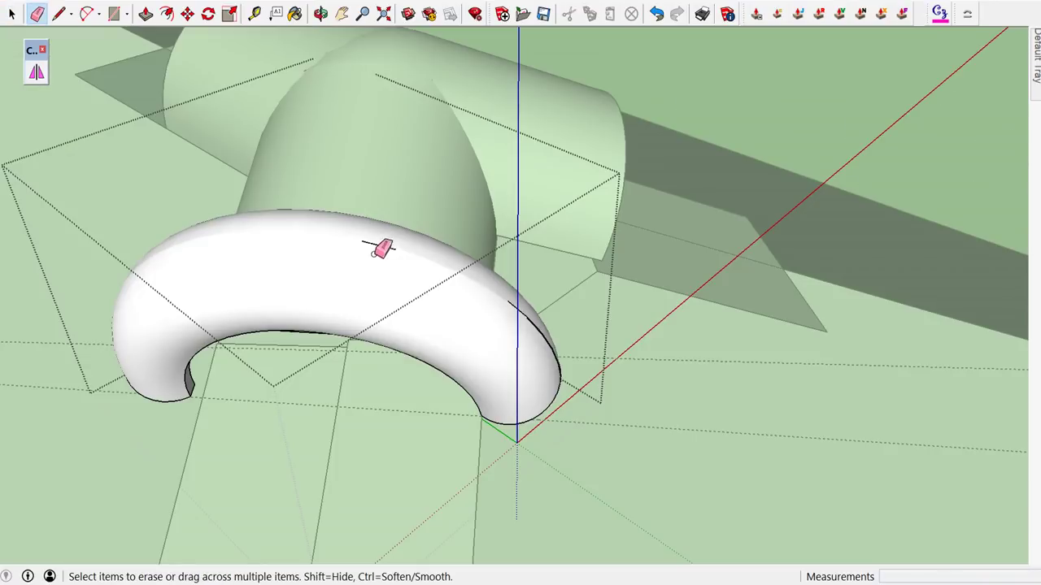
middle_drag(563, 283, 414, 263)
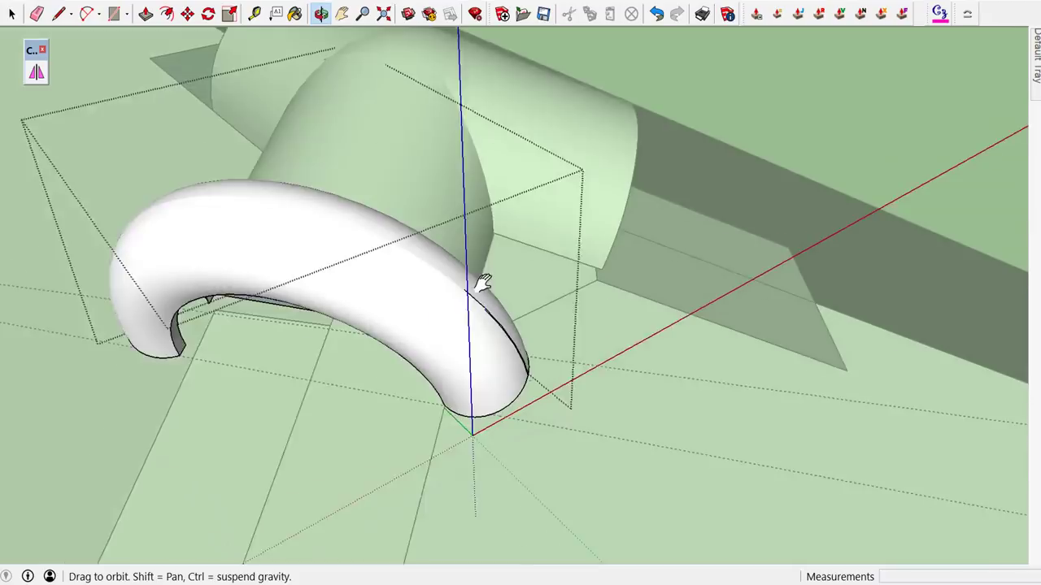
drag(338, 270, 399, 328)
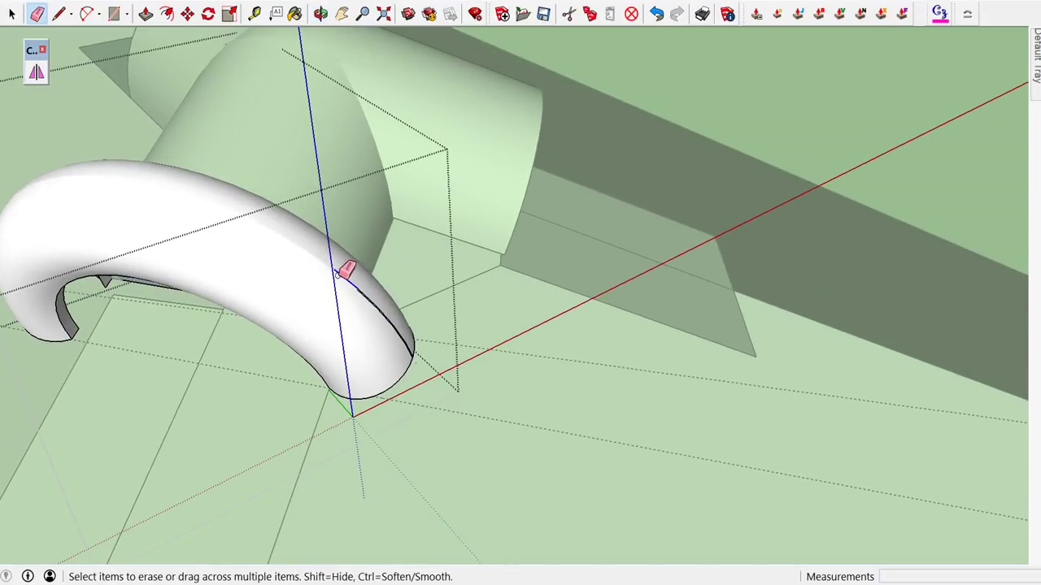
mouse_move(402, 327)
mouse_down()
mouse_move(417, 344)
mouse_move(390, 299)
mouse_up()
middle_drag(390, 299, 446, 299)
scroll(443, 301, down, 5)
key(space)
scroll(472, 292, down, 3)
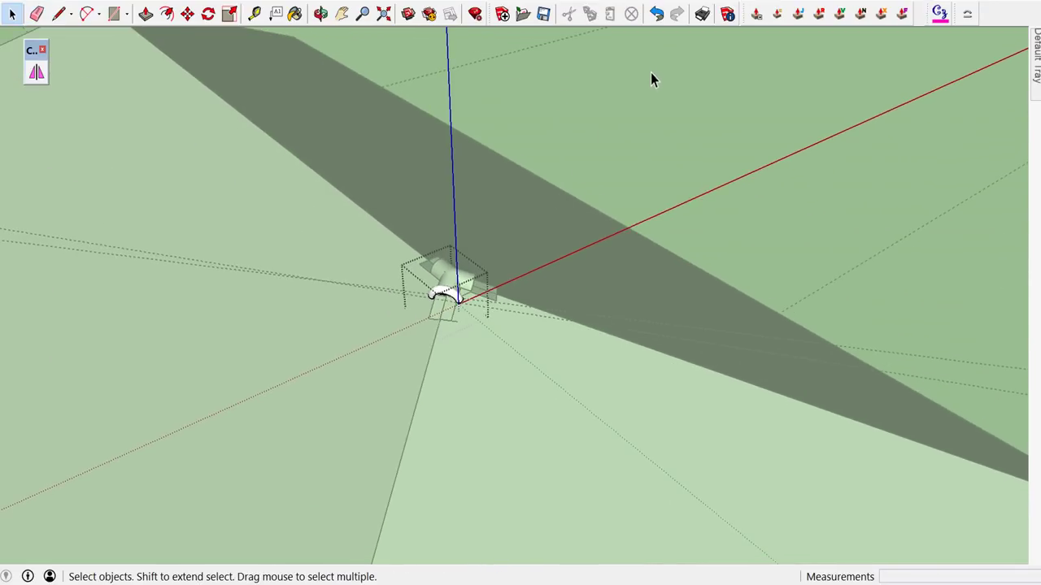
scroll(228, 226, up, 5)
scroll(234, 221, down, 1)
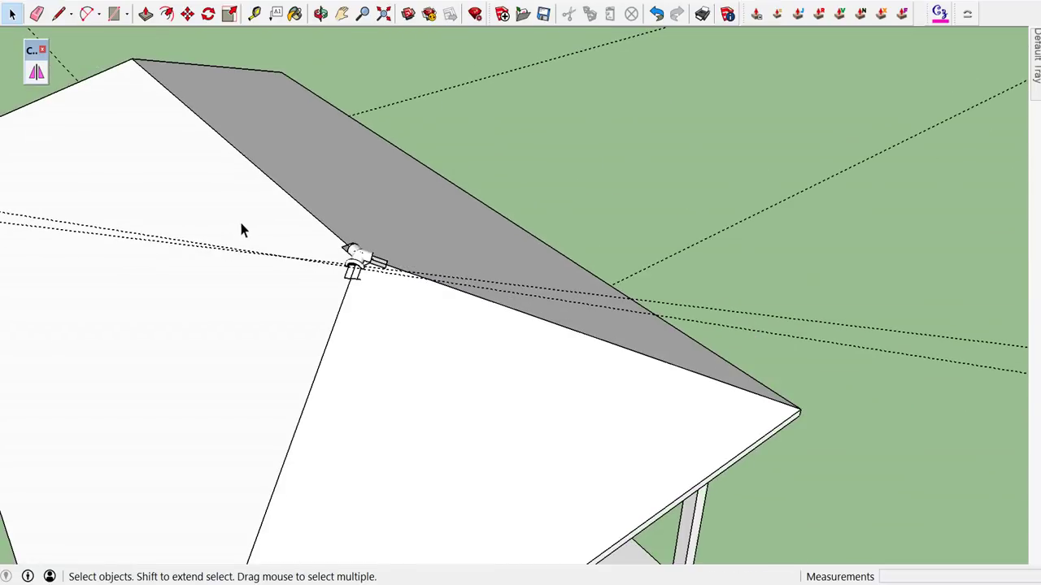
scroll(342, 277, up, 2)
scroll(375, 260, up, 2)
scroll(376, 260, up, 2)
middle_drag(375, 260, 581, 79)
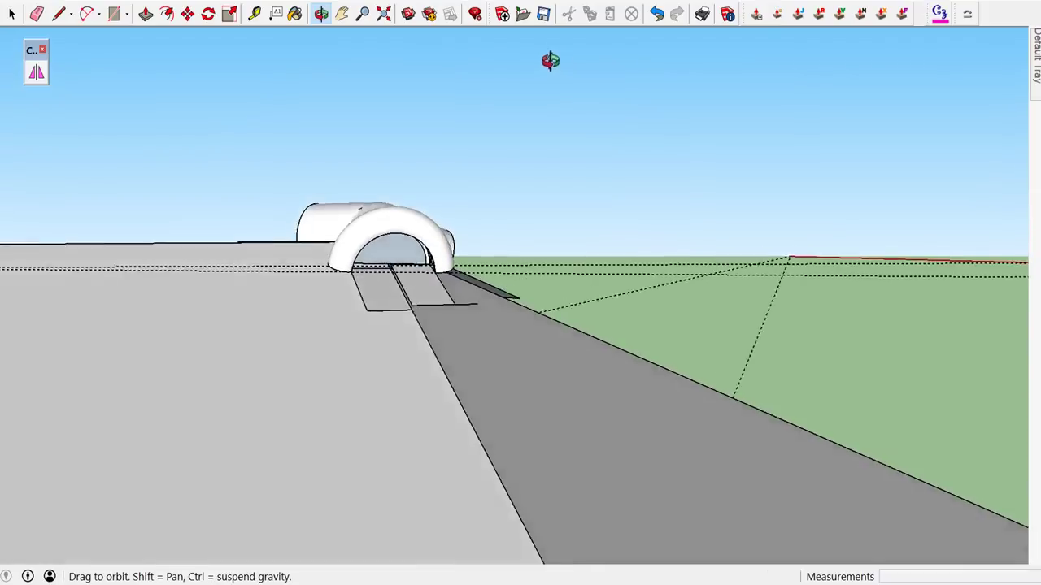
middle_drag(581, 79, 426, 163)
scroll(380, 262, up, 2)
click(382, 263)
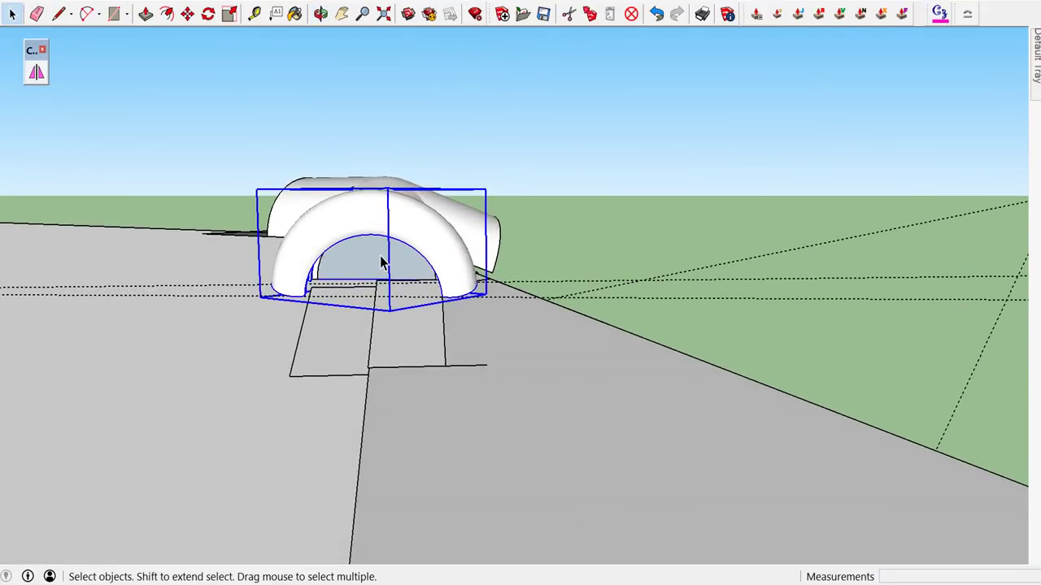
double_click(382, 263)
click(381, 262)
click(381, 262)
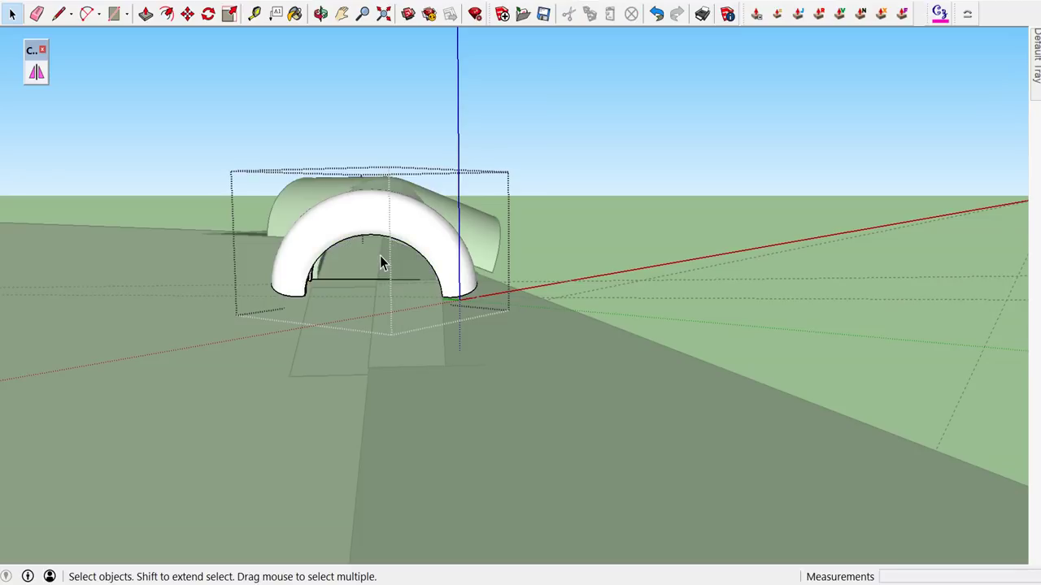
mouse_move(380, 262)
middle_down()
mouse_move(393, 198)
mouse_move(592, 344)
middle_up()
click(689, 181)
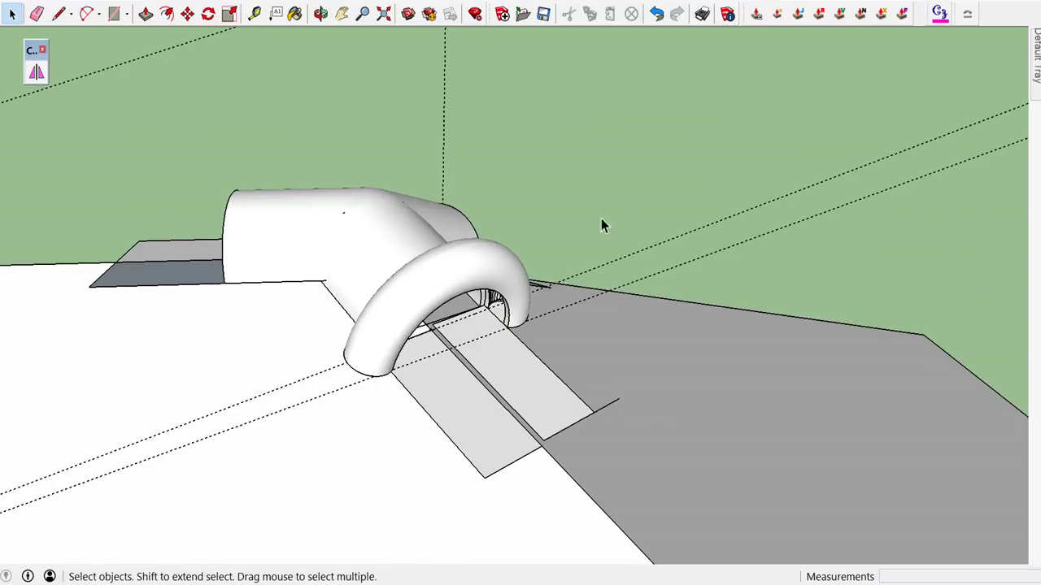
click(418, 281)
mouse_move(418, 281)
middle_down()
mouse_move(697, 265)
mouse_move(656, 306)
mouse_move(509, 327)
mouse_move(348, 325)
mouse_move(388, 263)
mouse_move(337, 203)
middle_up()
- Mirror a copy of the half-torus end cap to the opposite side of the ridge junction
scroll(553, 130, down, 3)
scroll(552, 131, down, 2)
scroll(553, 131, up, 5)
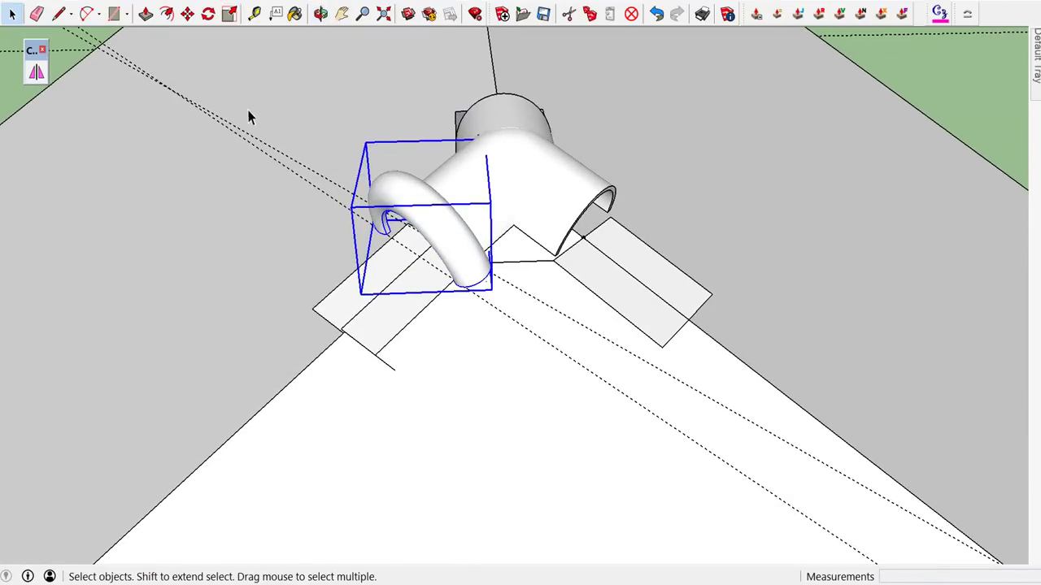
click(37, 78)
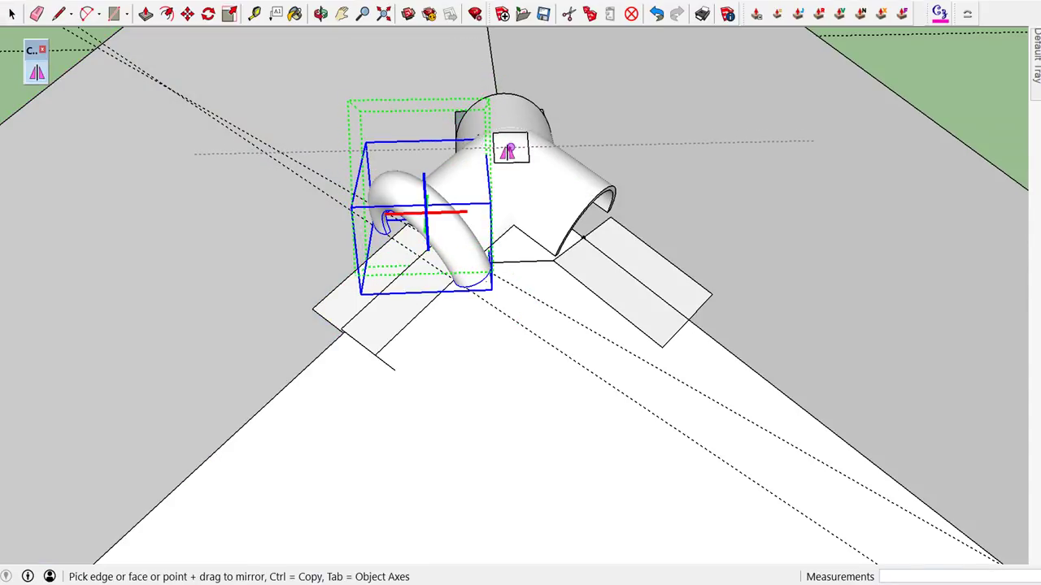
scroll(509, 148, up, 1)
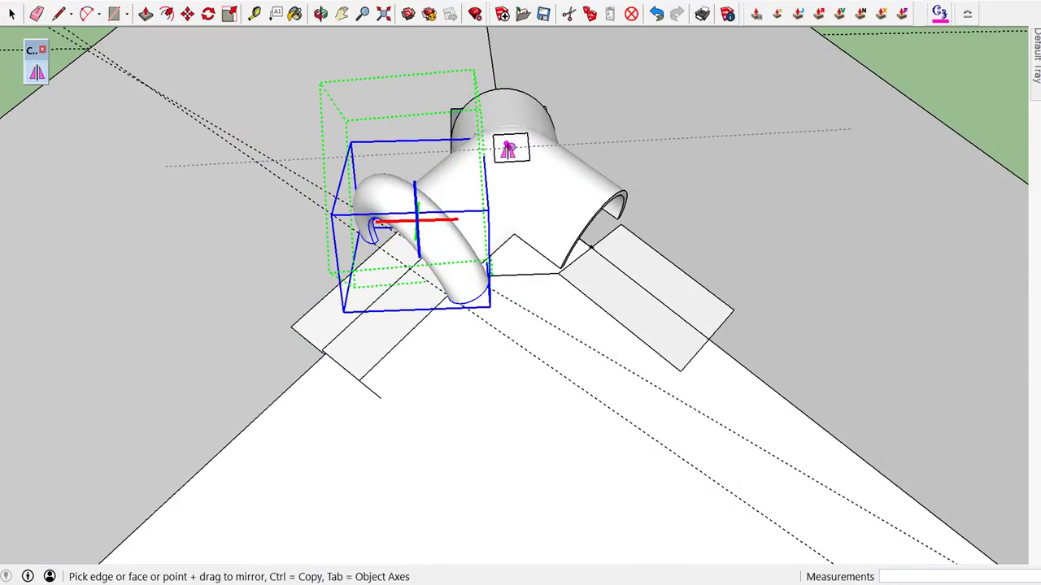
mouse_move(511, 148)
mouse_down()
mouse_move(544, 153)
mouse_move(584, 133)
mouse_up()
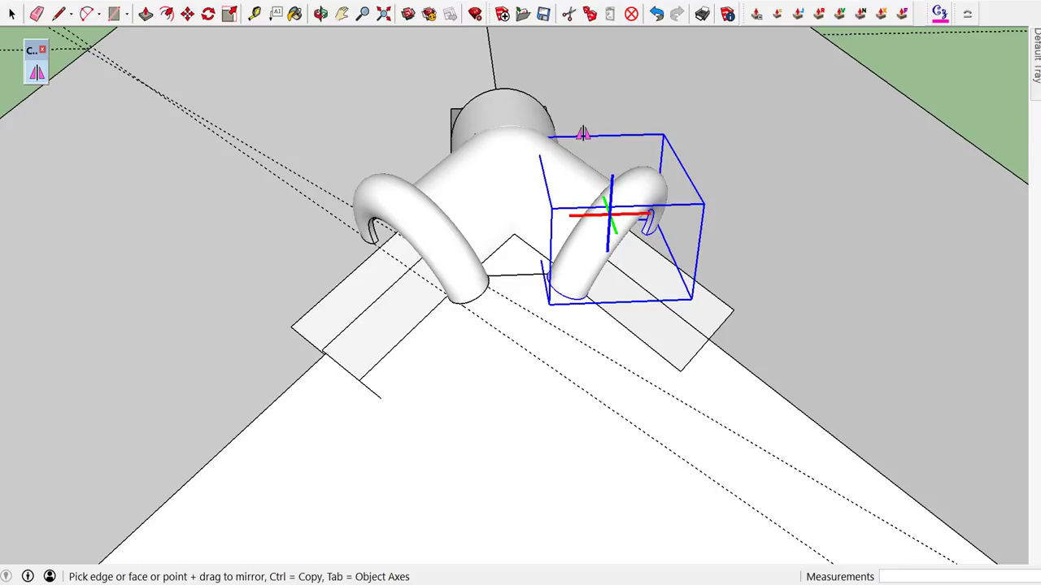
key(space)
scroll(583, 134, down, 5)
scroll(576, 136, down, 2)
click(147, 114)
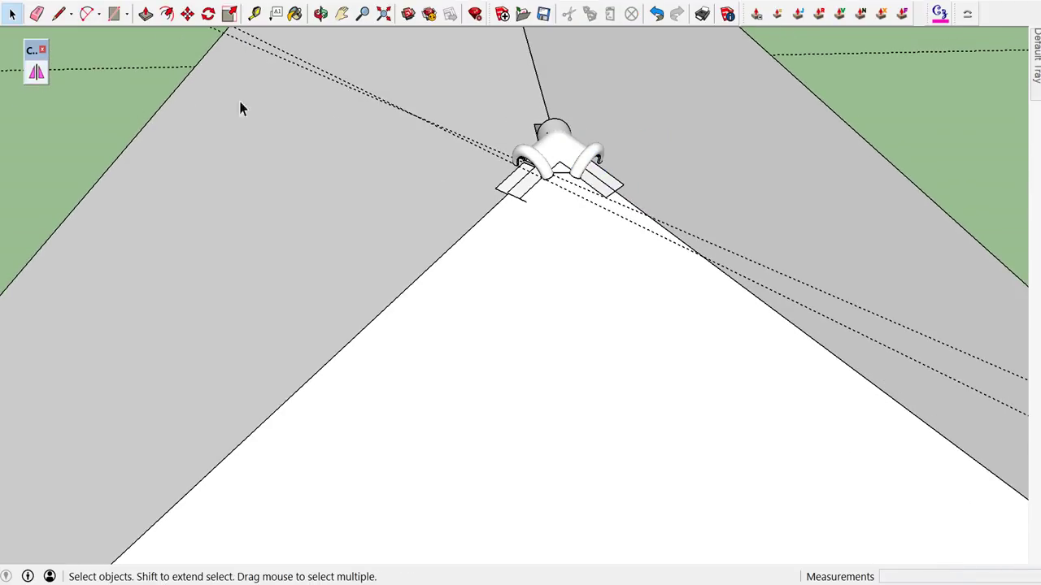
- Reverse the orientation of the face under the arch
mouse_move(576, 92)
middle_down()
mouse_move(281, 38)
mouse_move(531, 157)
mouse_move(529, 168)
mouse_move(597, 204)
mouse_move(529, 139)
mouse_move(743, 269)
mouse_move(585, 221)
middle_up()
scroll(514, 202, up, 2)
scroll(513, 202, up, 3)
scroll(514, 202, up, 2)
mouse_move(514, 202)
middle_down()
mouse_move(410, 217)
mouse_move(391, 313)
middle_up()
right_click(384, 333)
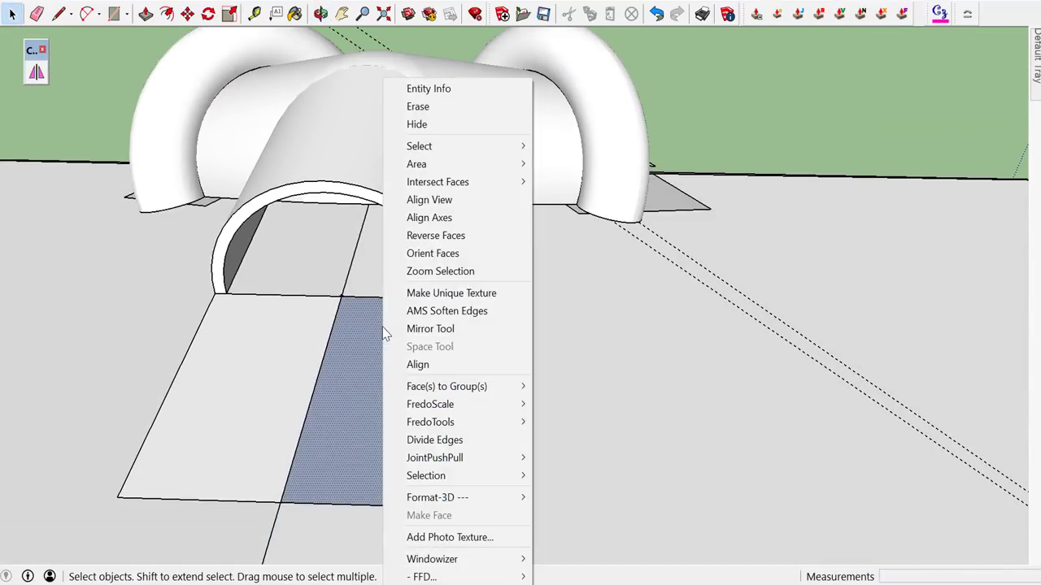
mouse_move(419, 145)
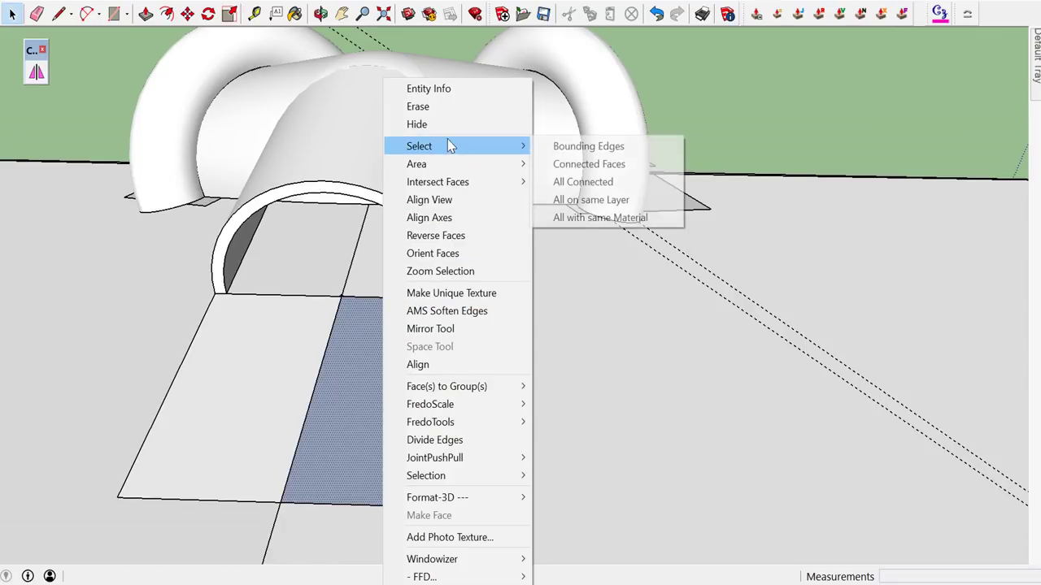
click(450, 235)
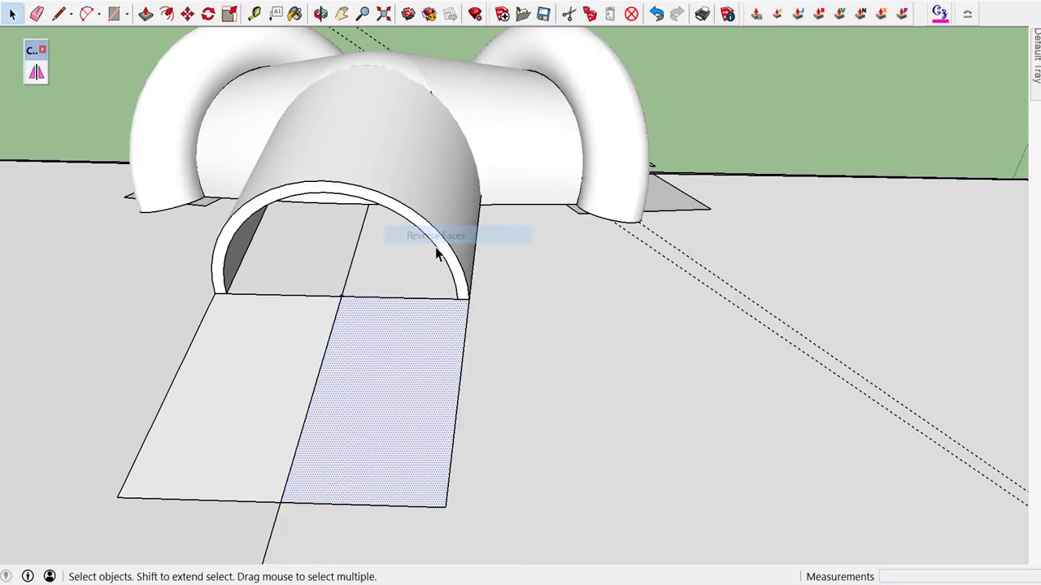
scroll(425, 293, up, 2)
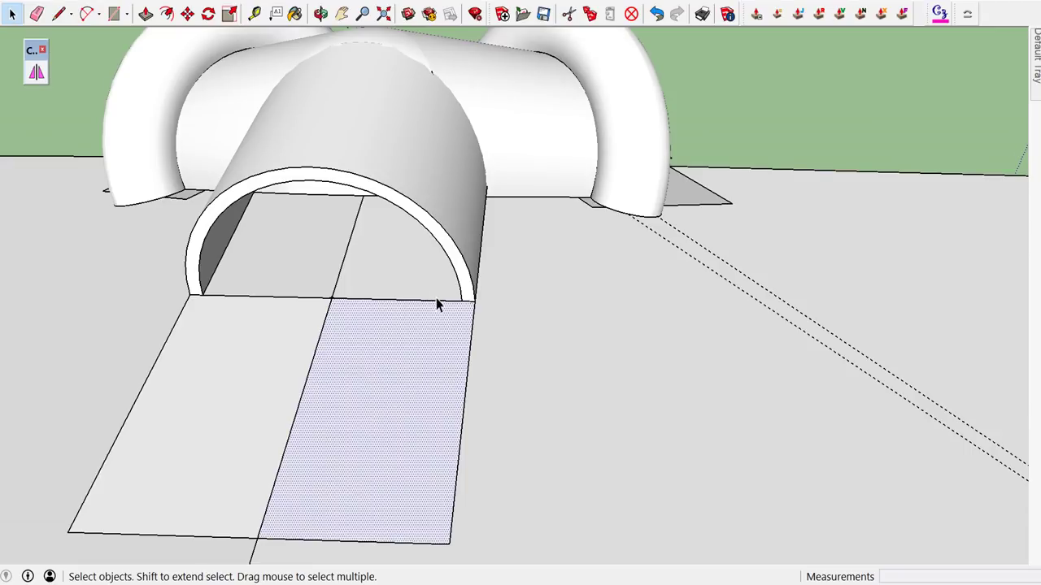
- Draw lines adding a 60 mm strip beside the arch's footprint, undoing a stray erase
key(l)
click(475, 301)
text(60)
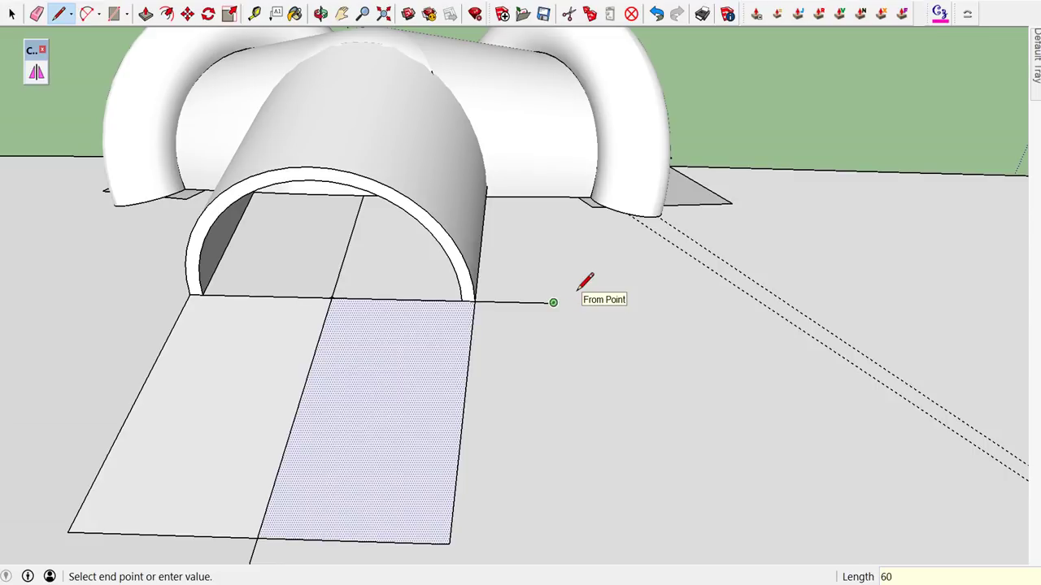
scroll(597, 284, down, 5)
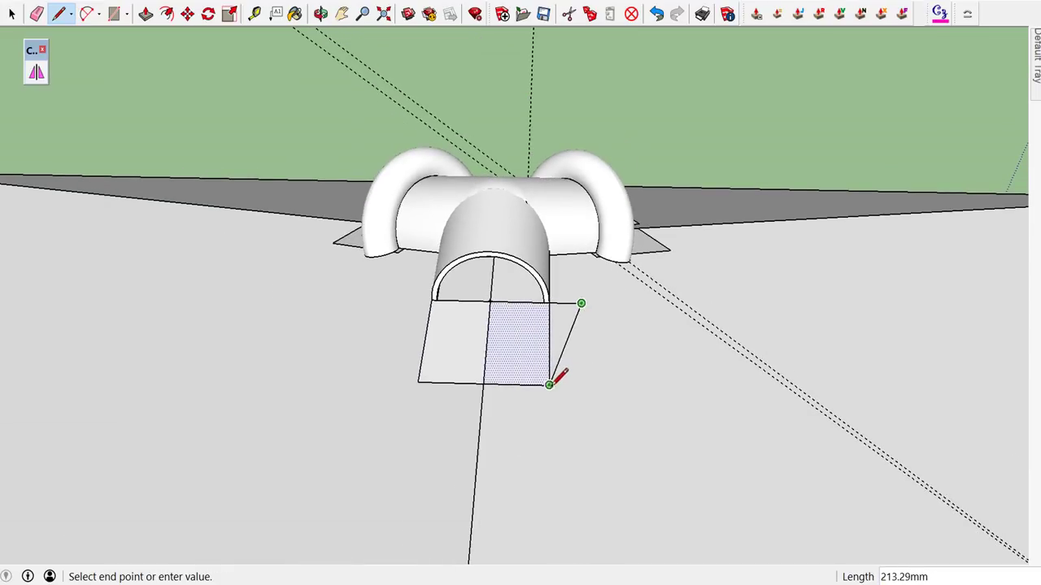
click(584, 386)
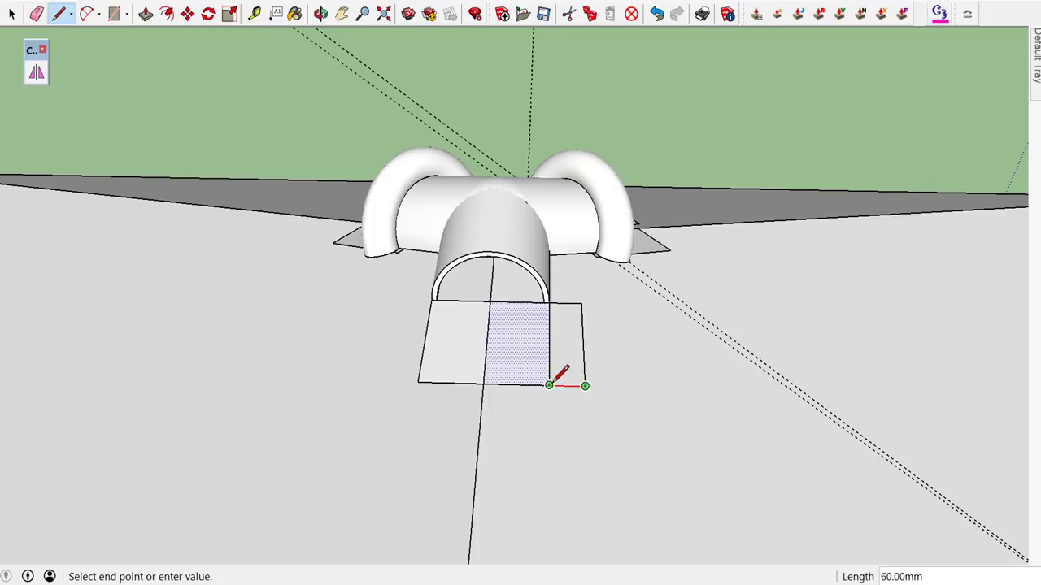
click(550, 385)
key(space)
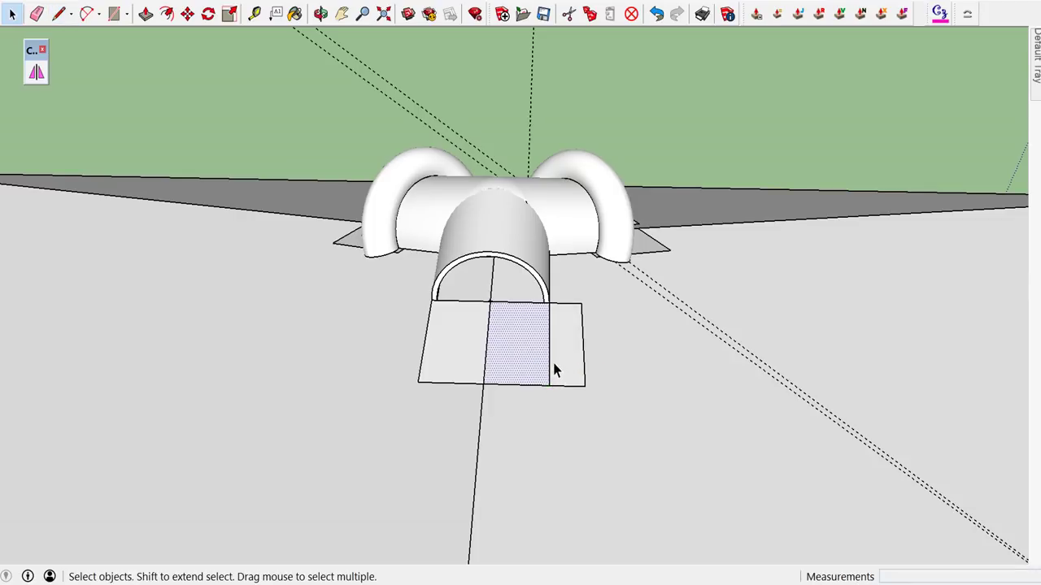
key(e)
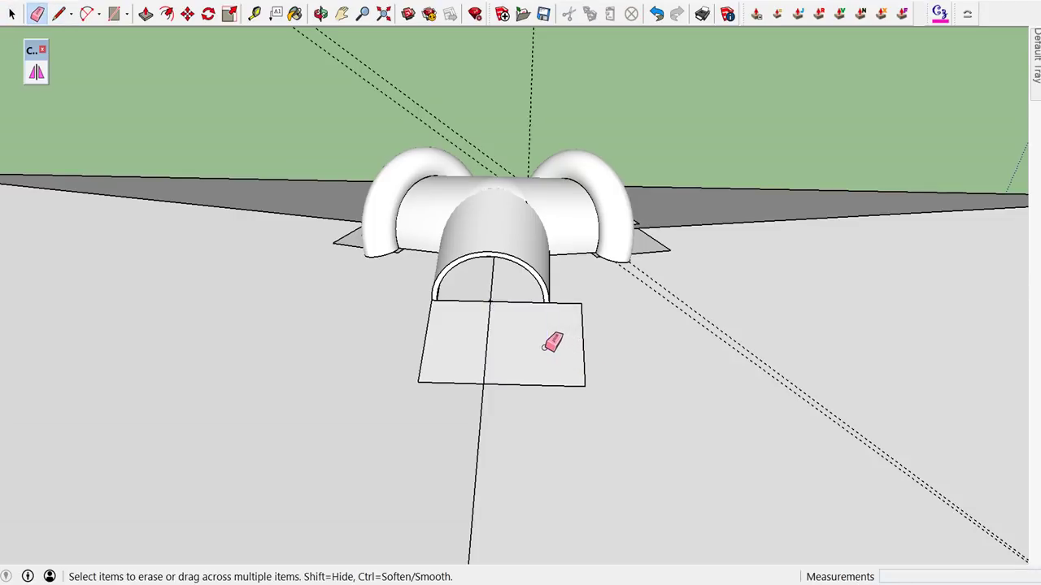
click(657, 24)
scroll(581, 285, up, 1)
scroll(573, 313, up, 1)
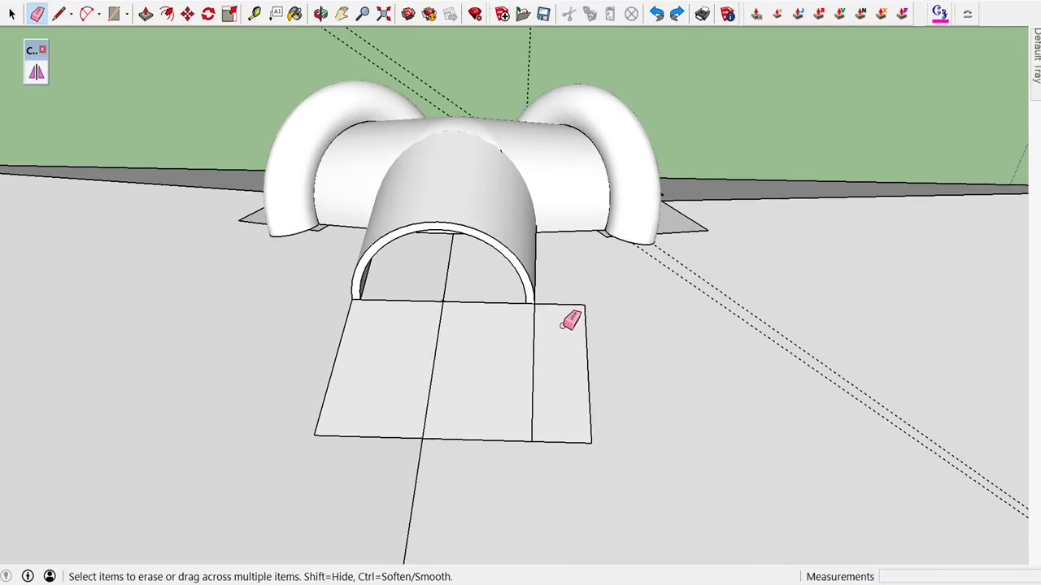
- Place a Tape Measure guide 60 mm out from the arch's base edge
key(t)
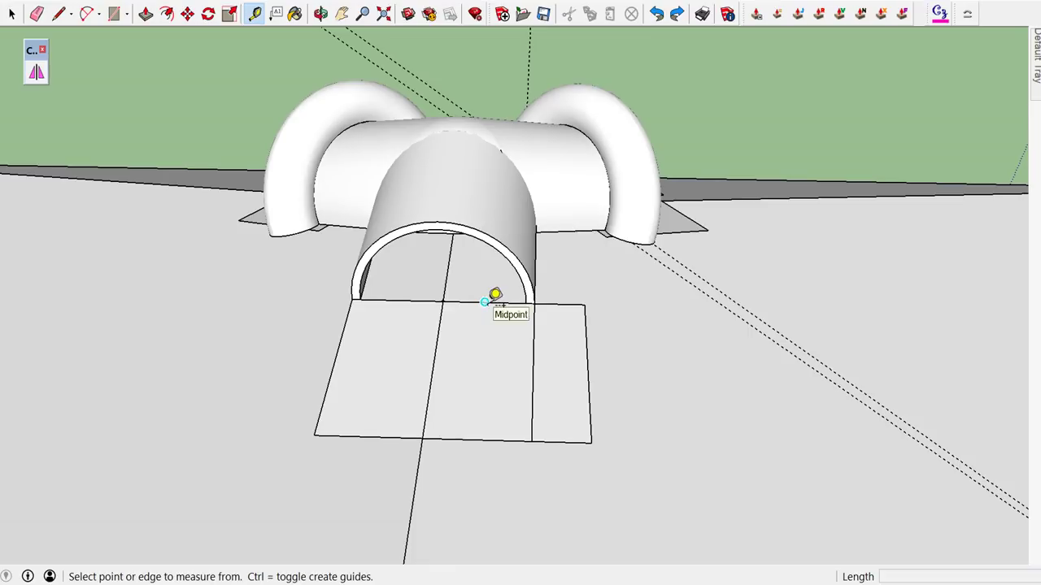
click(484, 302)
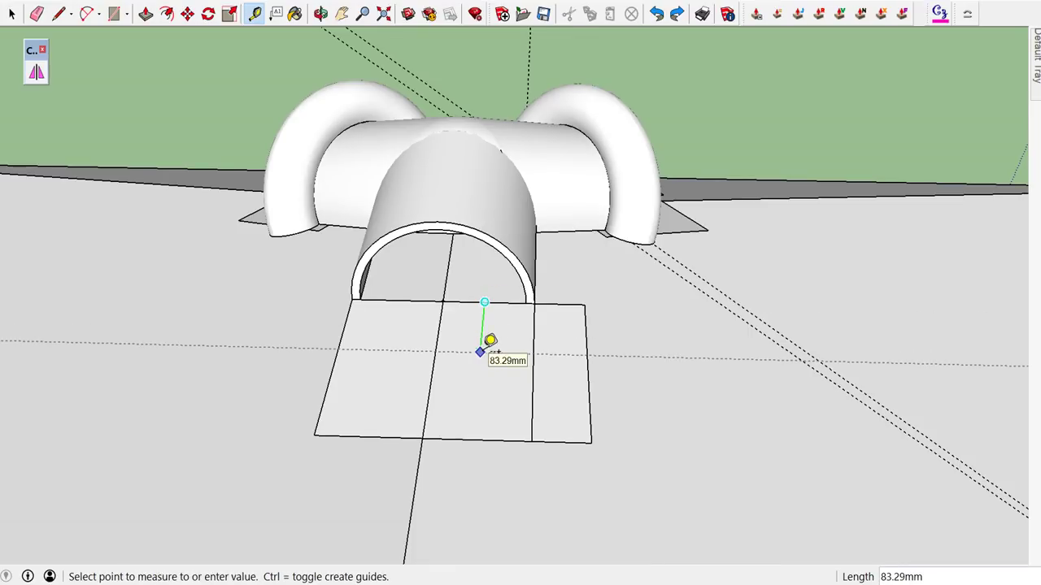
text(60)
key(Return)
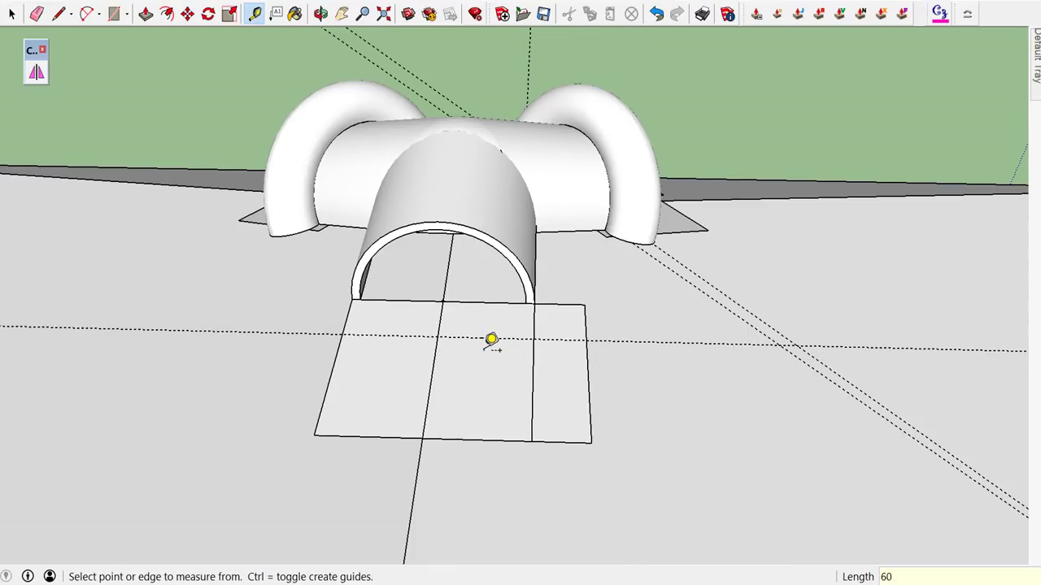
mouse_move(500, 350)
middle_down()
mouse_move(586, 353)
mouse_move(593, 314)
middle_up()
key(space)
- Draw the outer arc at the arch's foot and add a guide 10 units from the edge
scroll(592, 314, up, 3)
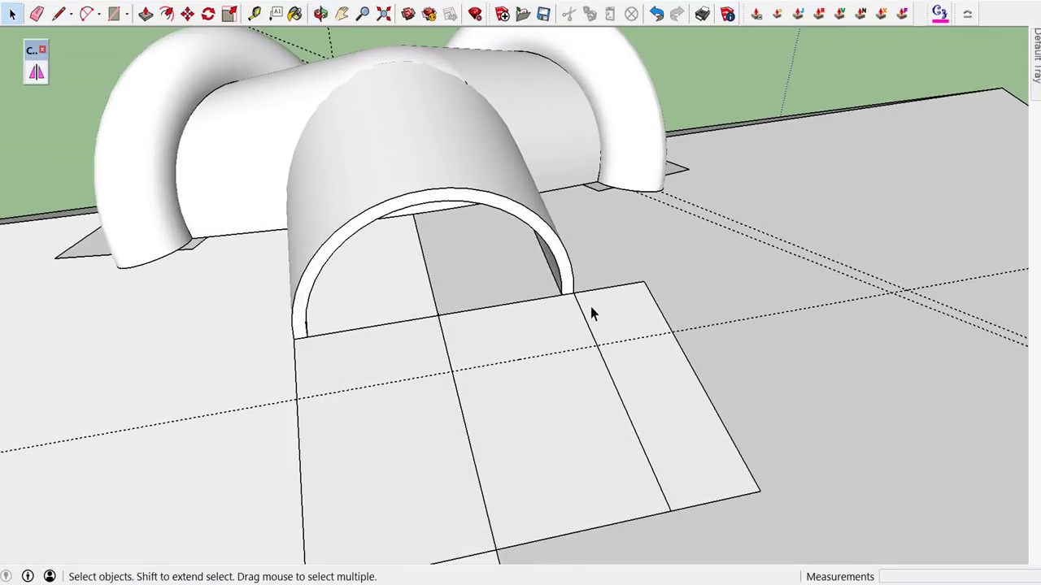
key(a)
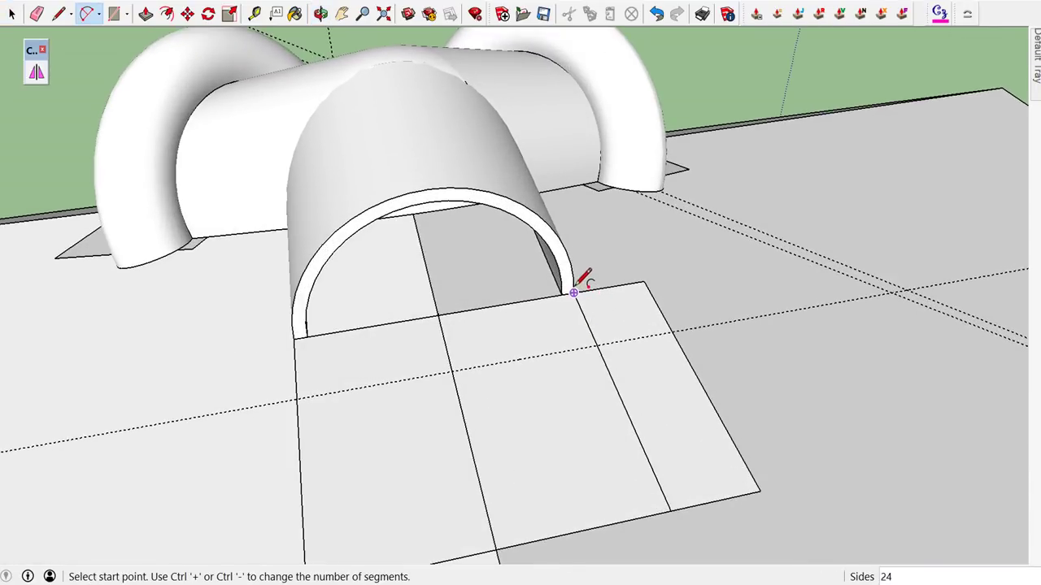
click(573, 293)
click(597, 345)
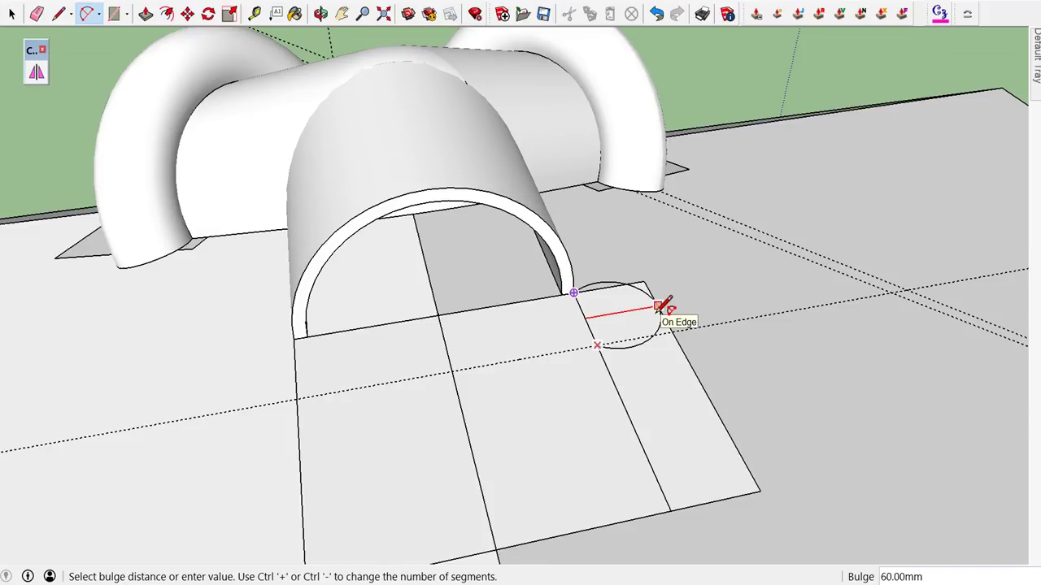
click(658, 308)
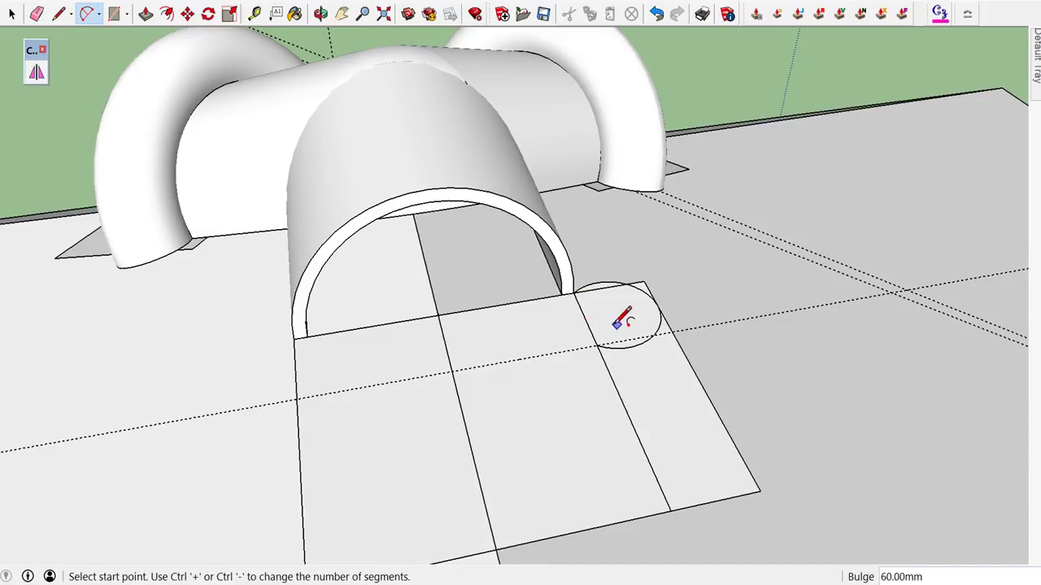
key(space)
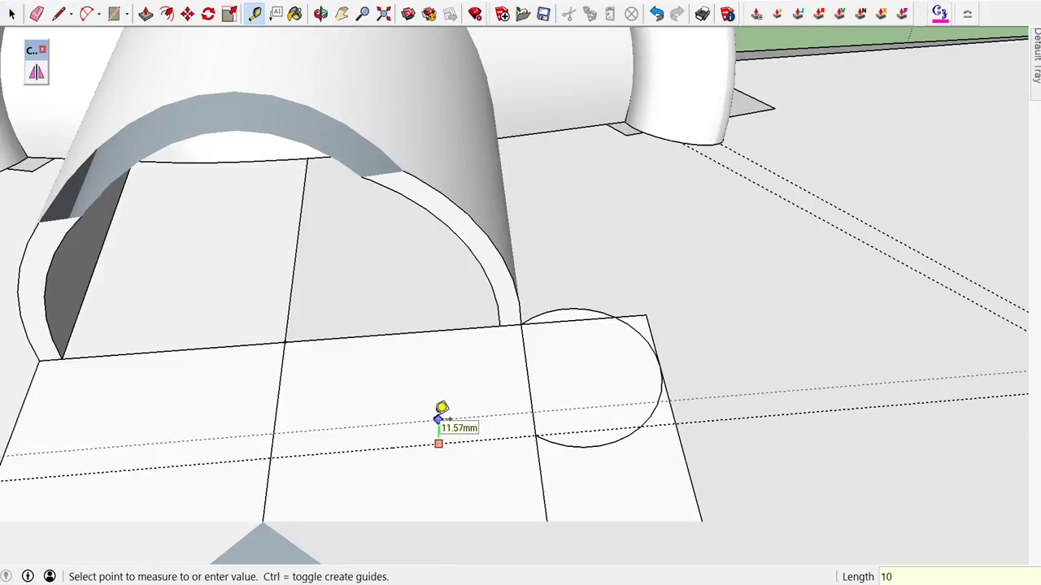
click(442, 411)
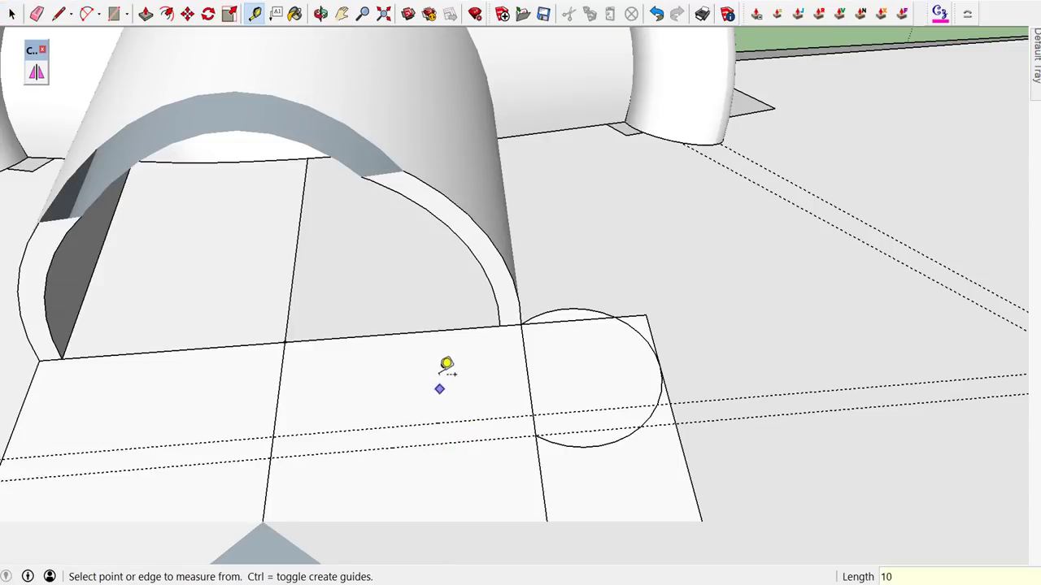
click(424, 331)
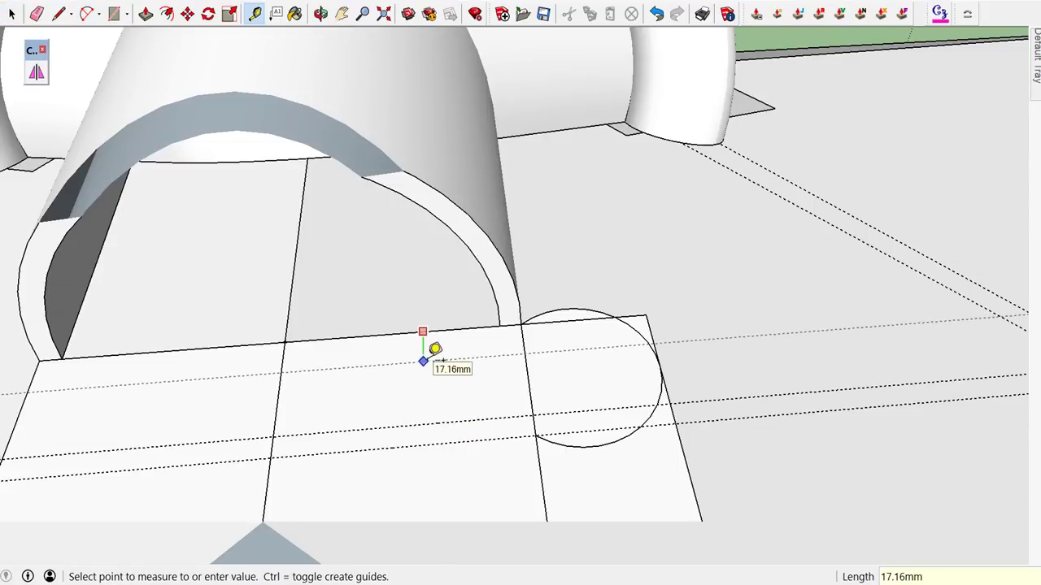
text(10)
key(Return)
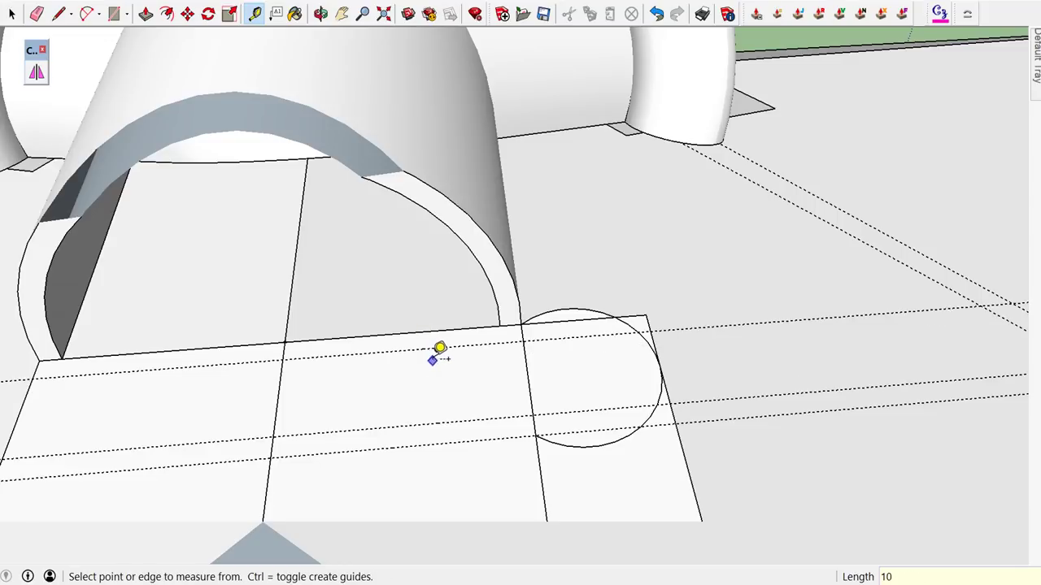
- Draw the inner arc with a bulge of 50
key(c)
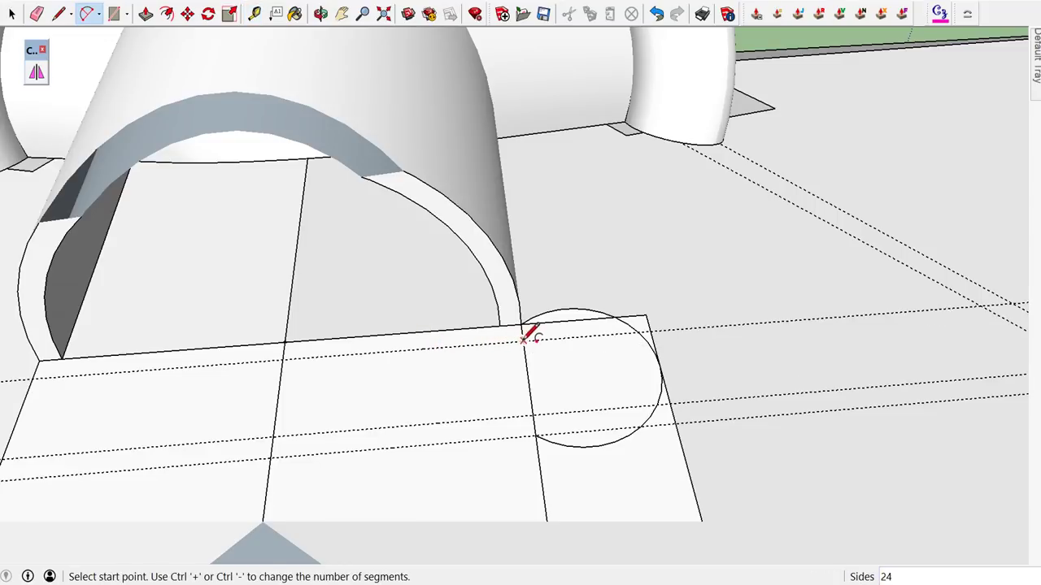
click(523, 340)
click(532, 415)
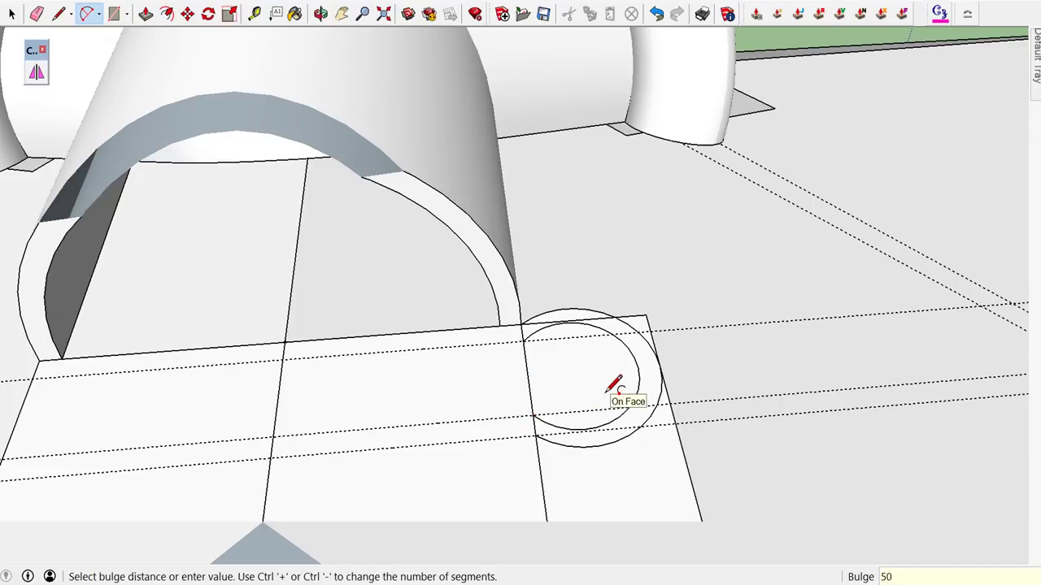
click(606, 391)
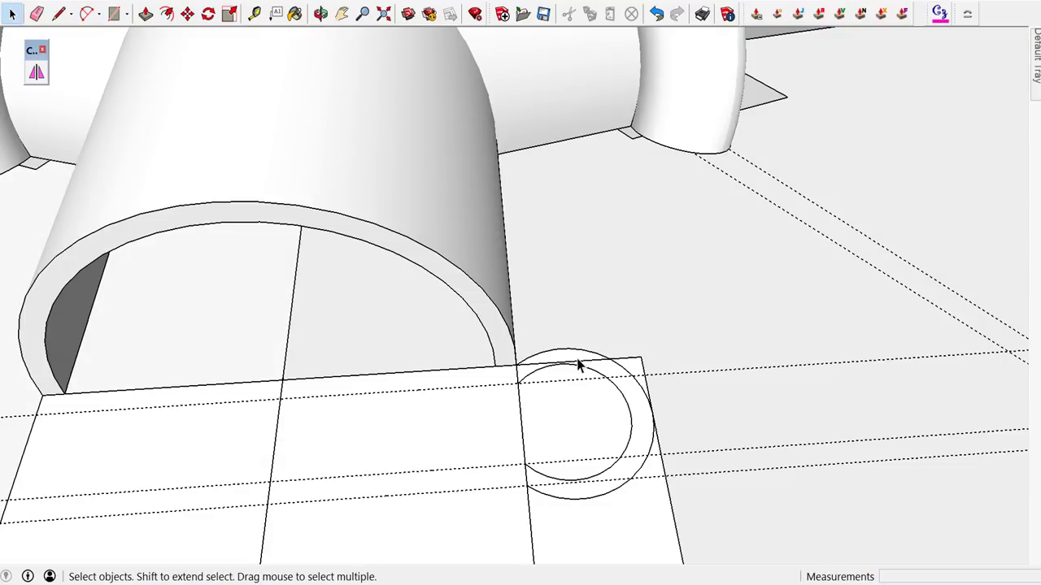
- Erase the stray edges and group the ring face between the arcs
key(e)
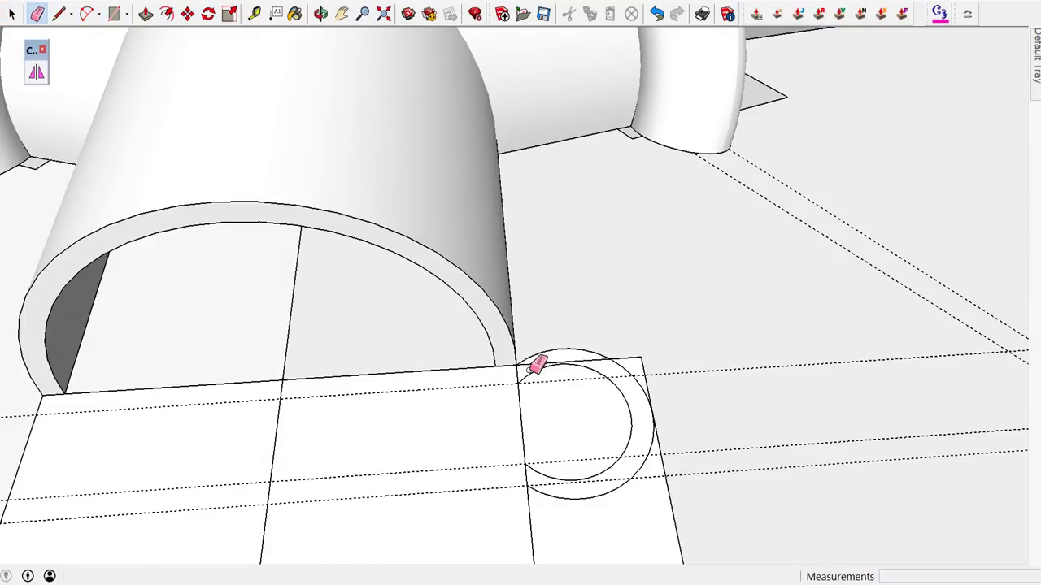
mouse_move(534, 362)
mouse_down()
mouse_move(622, 359)
mouse_move(640, 388)
mouse_up()
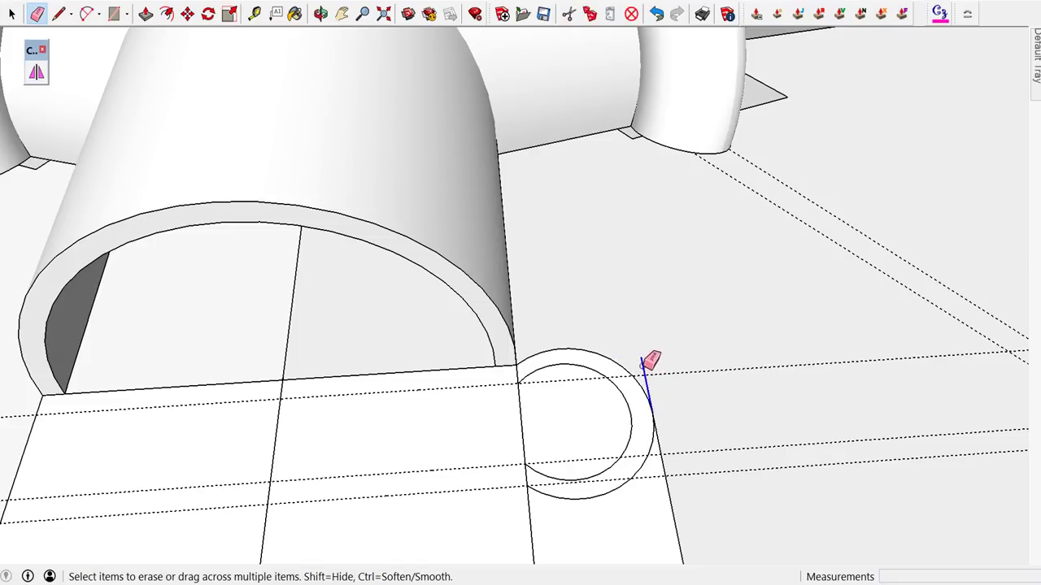
click(662, 446)
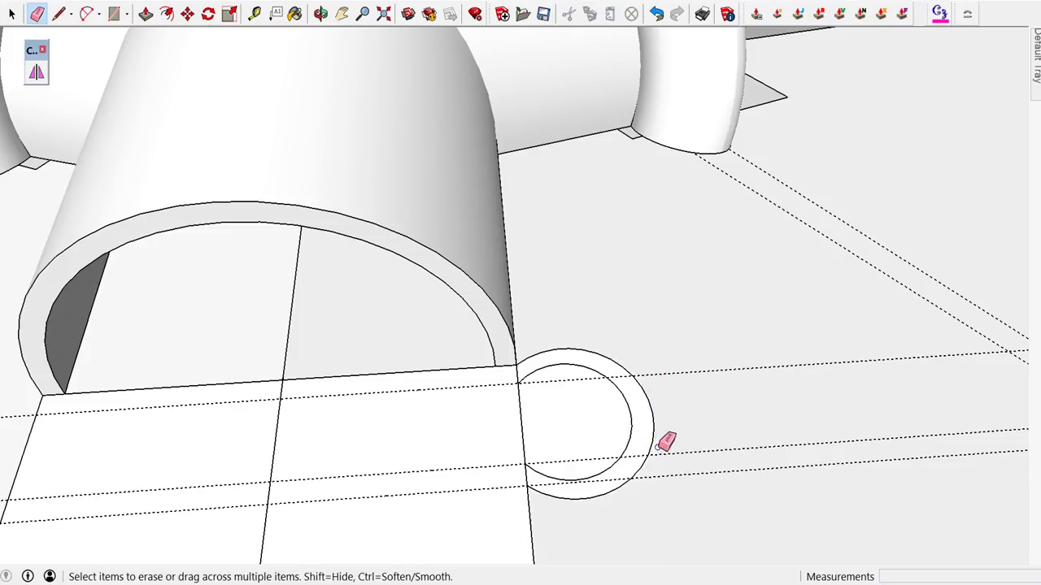
key(space)
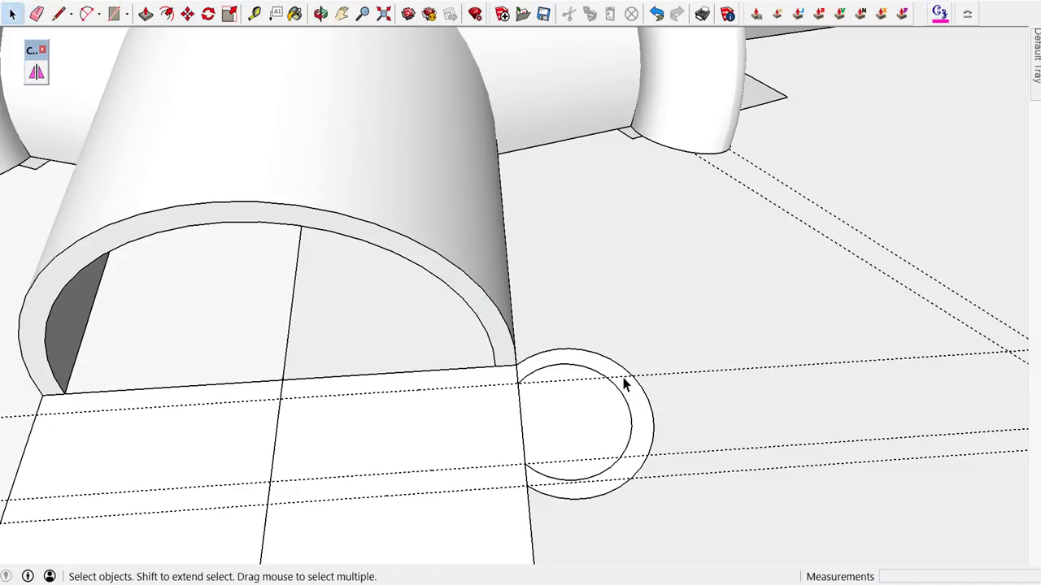
click(628, 393)
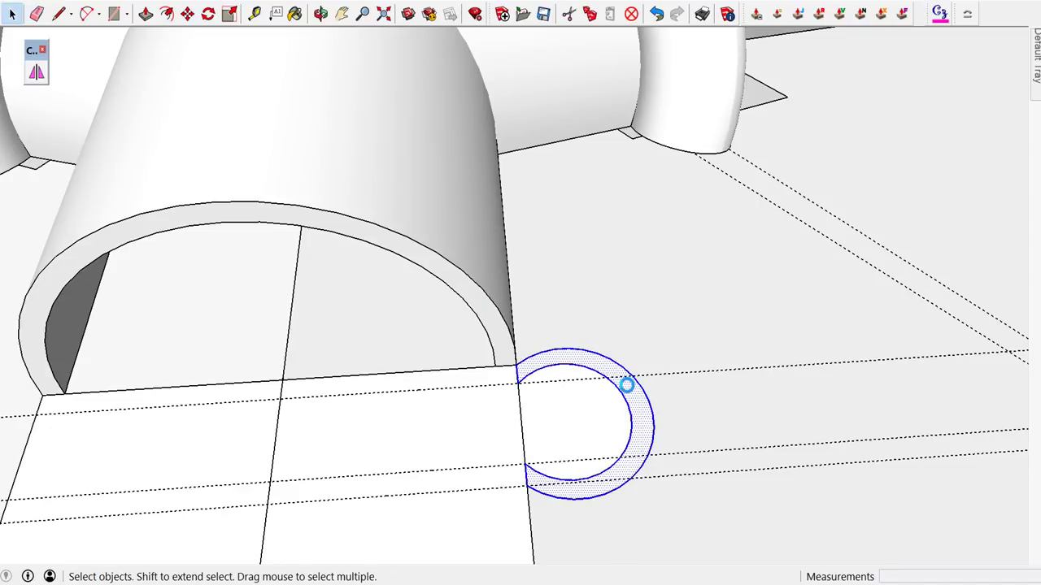
right_click(636, 405)
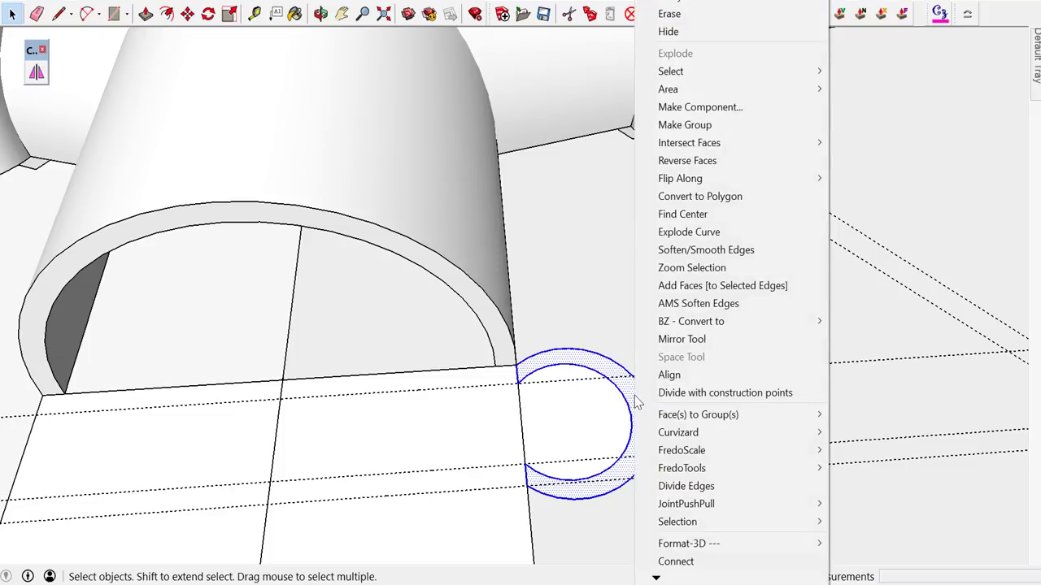
click(723, 126)
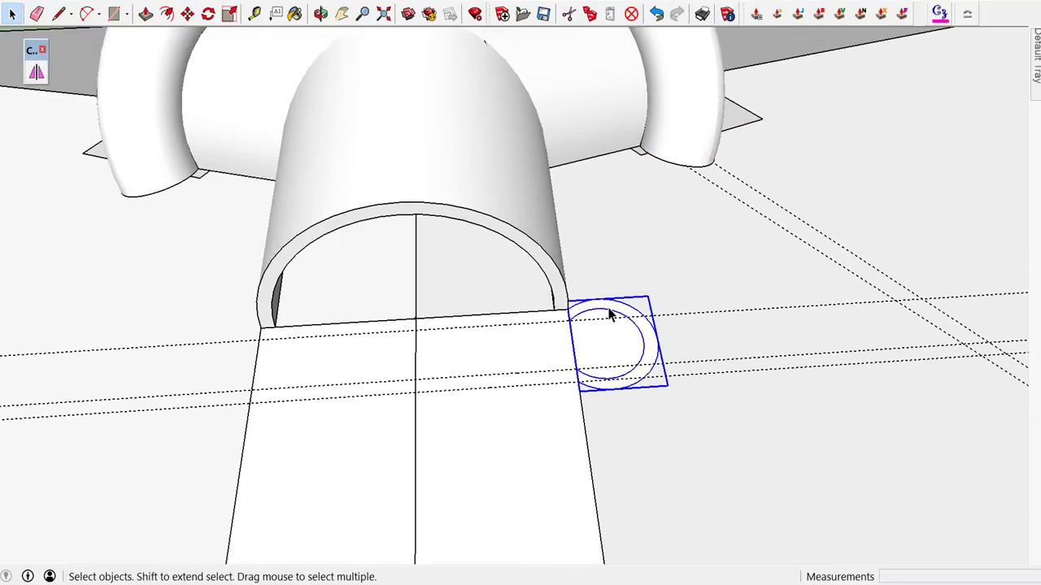
- Inside the ring group, draw a half-circle arc between the arch's two feet and select it as the path
double_click(612, 313)
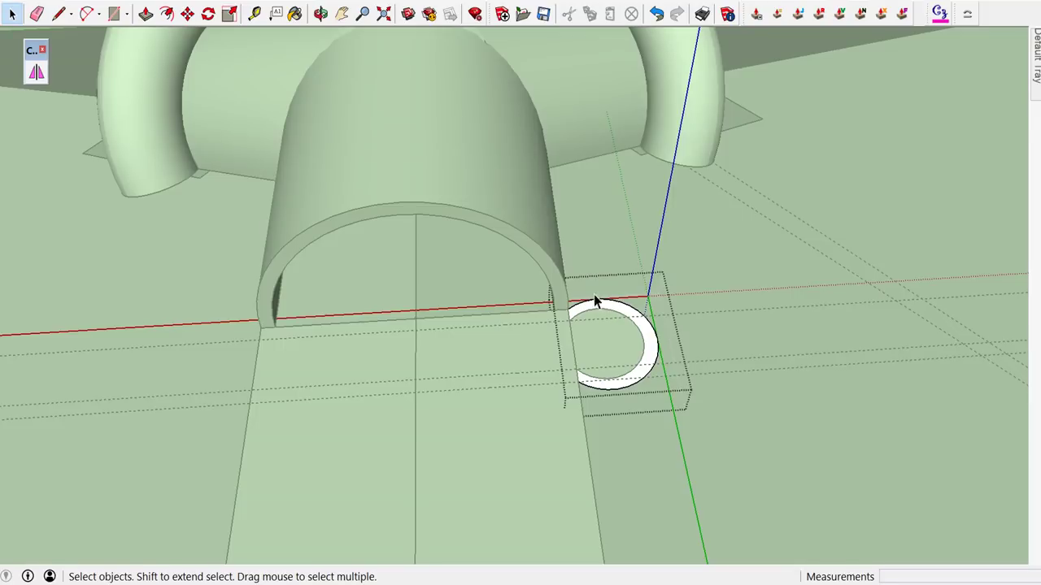
middle_drag(539, 281, 512, 188)
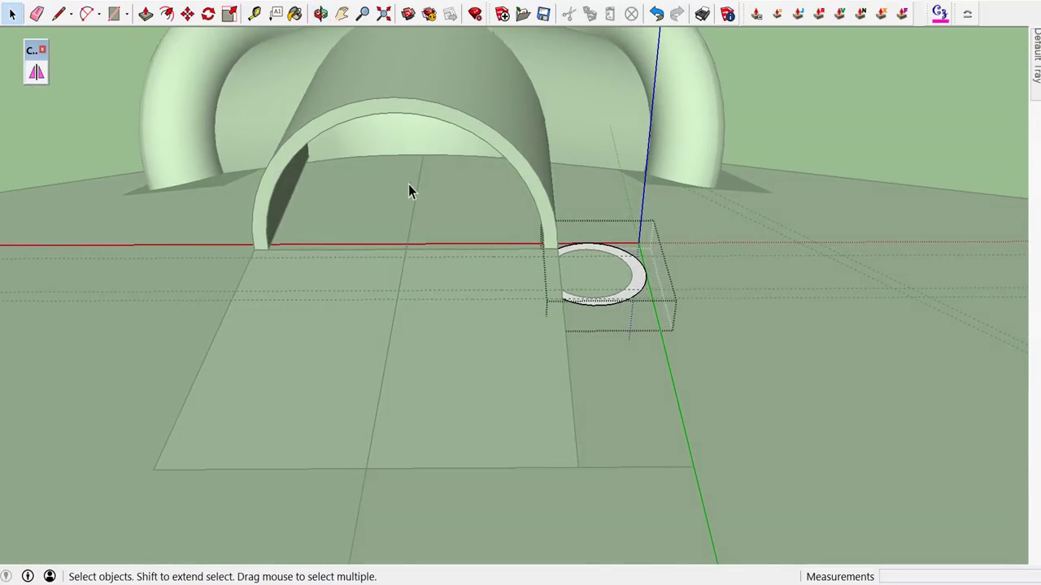
key(a)
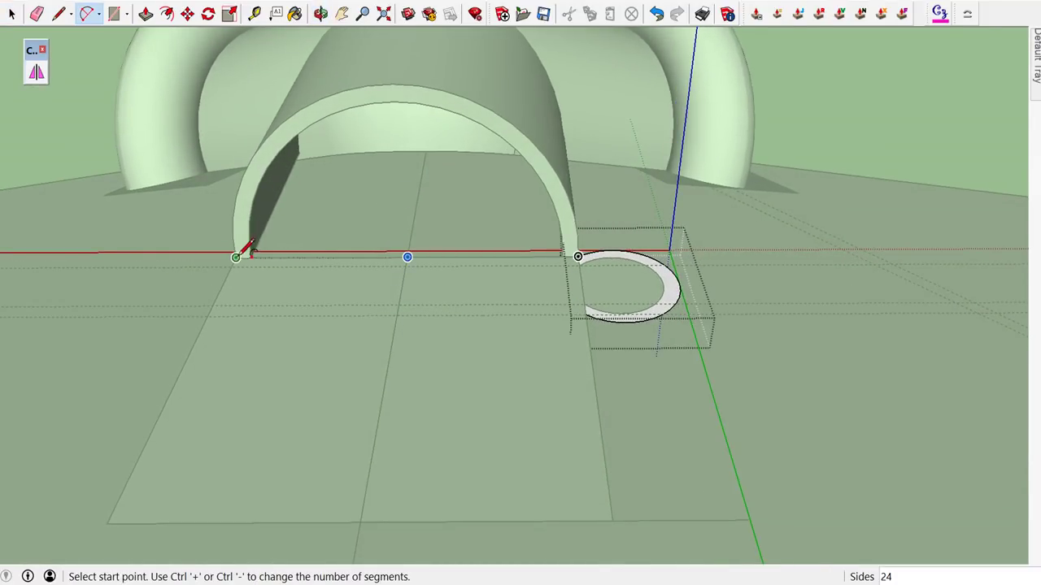
click(235, 257)
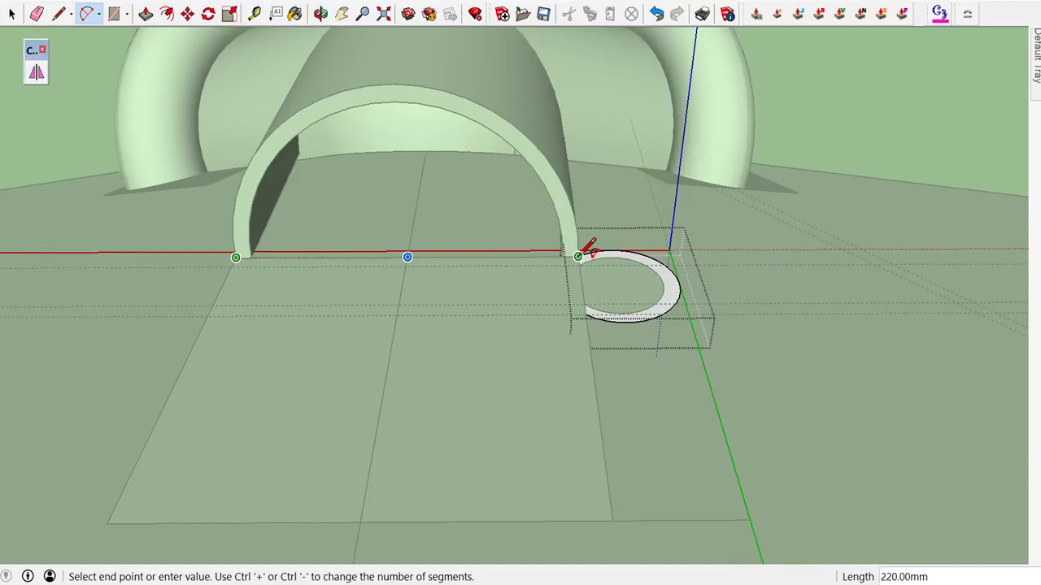
click(577, 256)
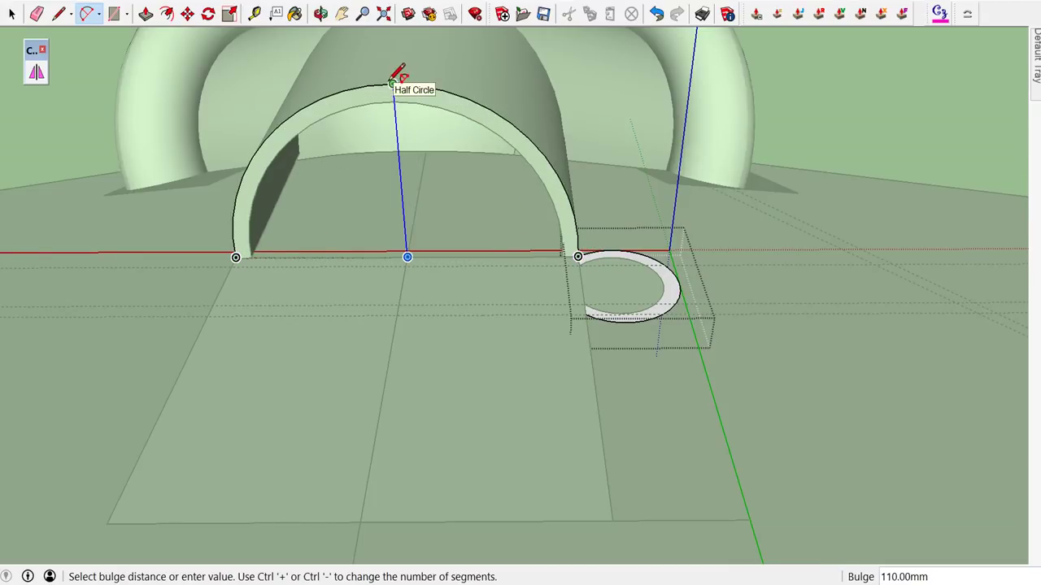
click(392, 81)
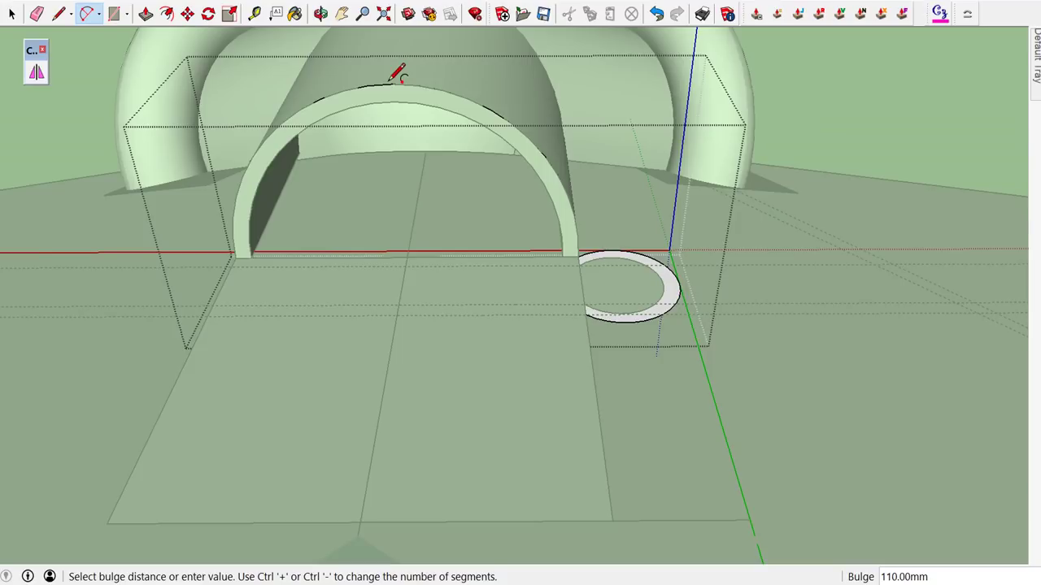
key(space)
click(396, 84)
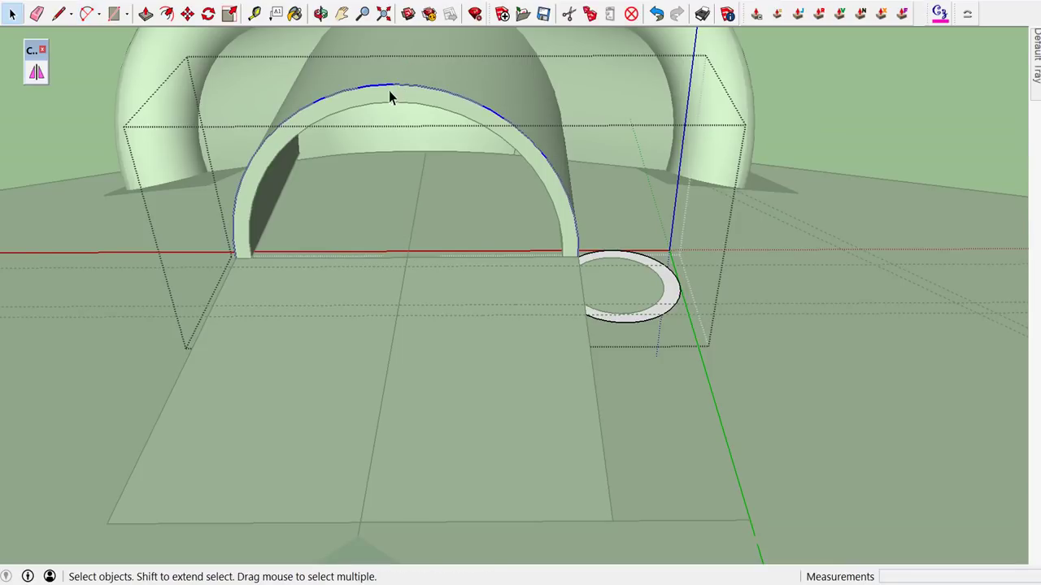
- Sweep the ring profile along the half-circle arc with Follow Me, then select the new tube
click(162, 3)
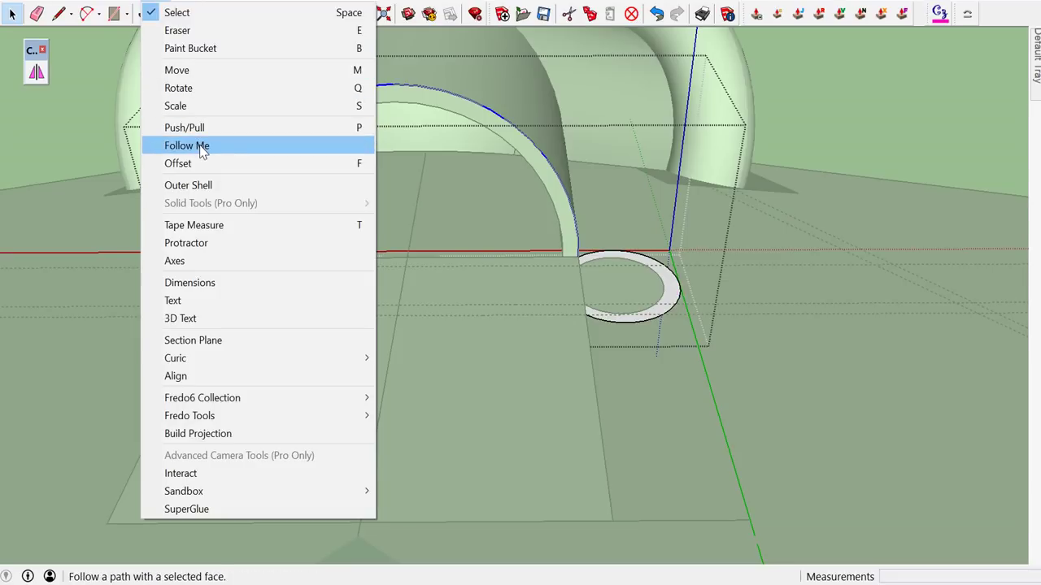
click(202, 148)
middle_drag(595, 247, 630, 269)
click(630, 268)
click(638, 267)
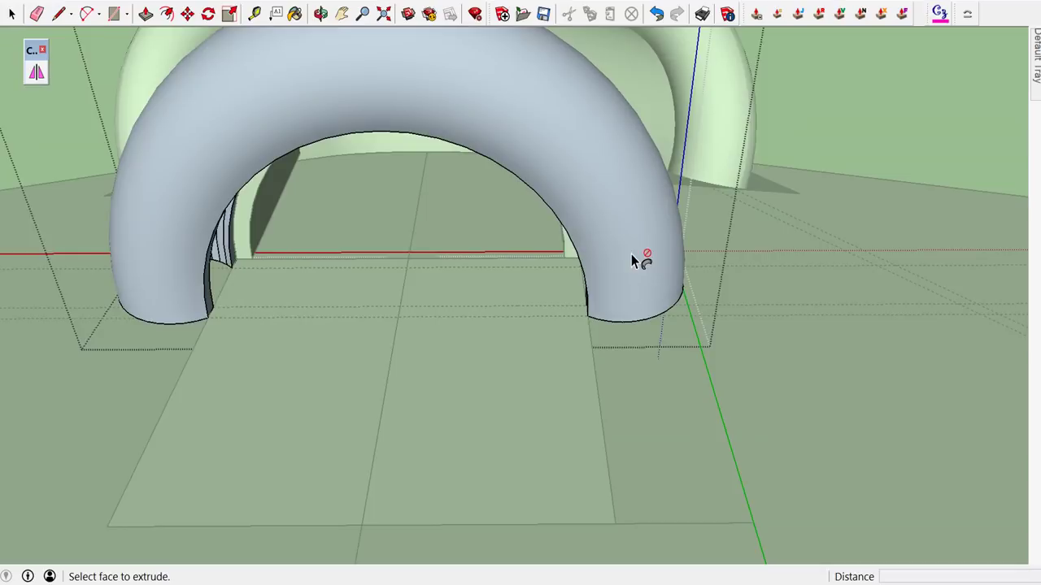
scroll(631, 254, down, 2)
key(space)
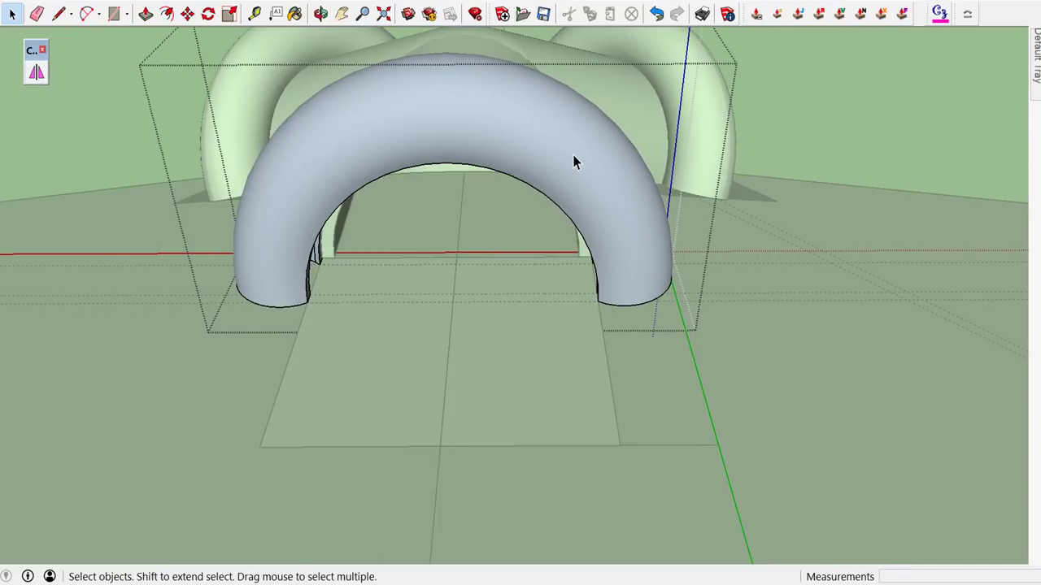
double_click(573, 163)
- Reverse the half-torus tube's faces so it shows white like the neighbouring arches
right_click(573, 162)
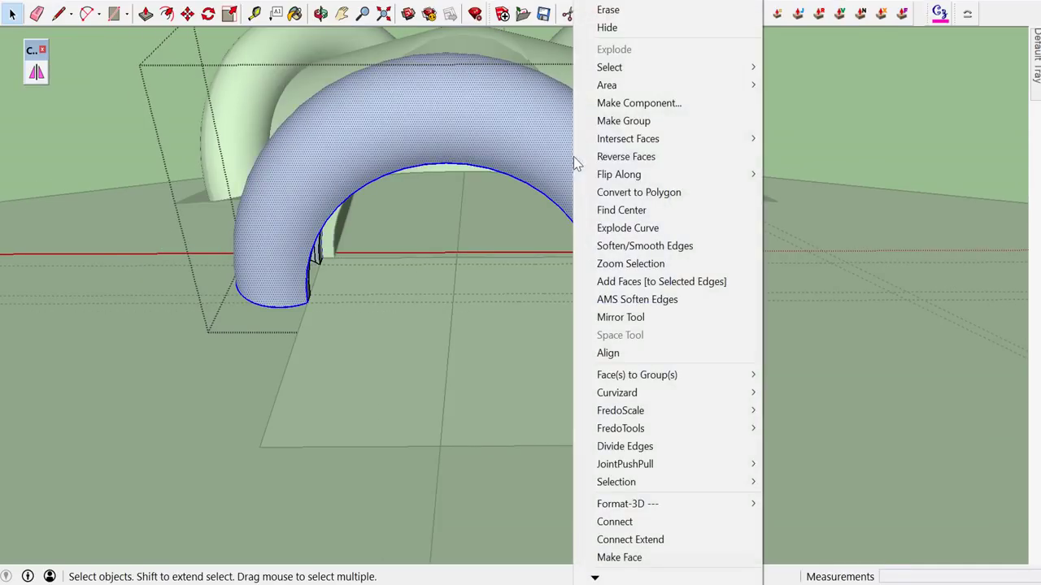
click(625, 157)
scroll(623, 163, down, 5)
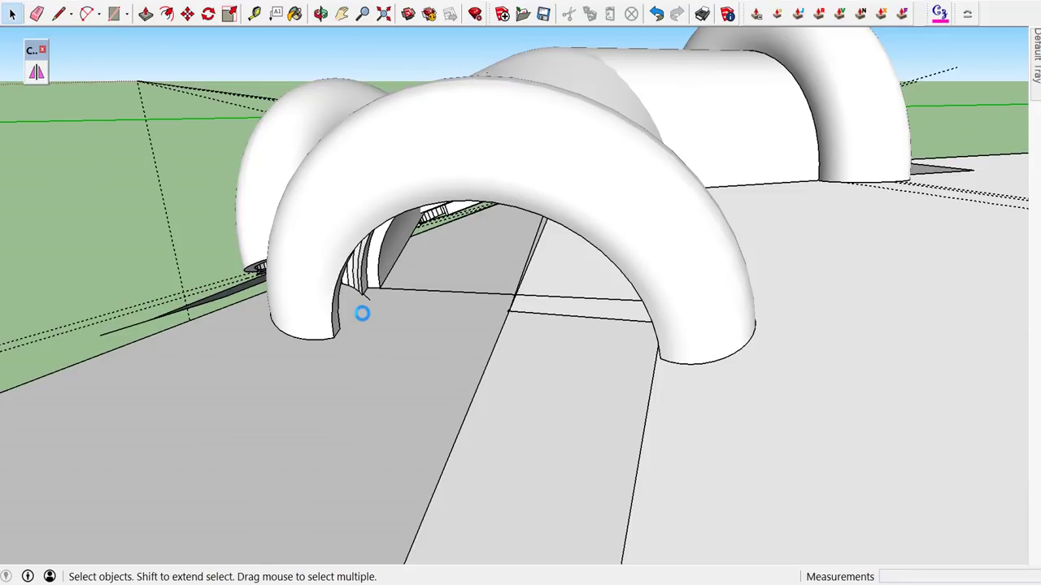
- Draw a line from the tube's end across to the arch's far endpoint
scroll(362, 314, up, 3)
scroll(363, 315, up, 3)
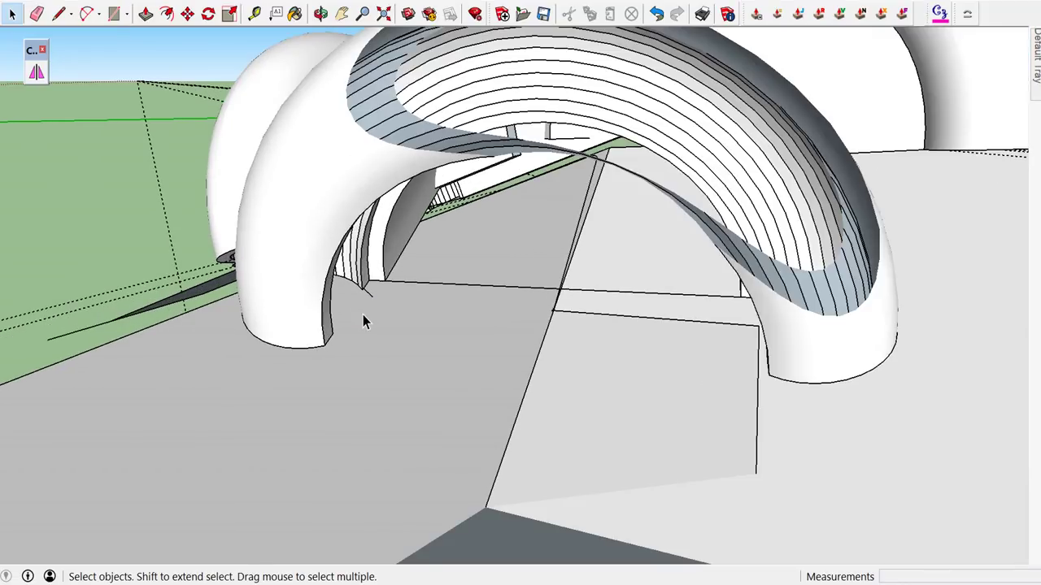
middle_drag(360, 320, 357, 368)
scroll(356, 377, up, 3)
scroll(356, 374, down, 3)
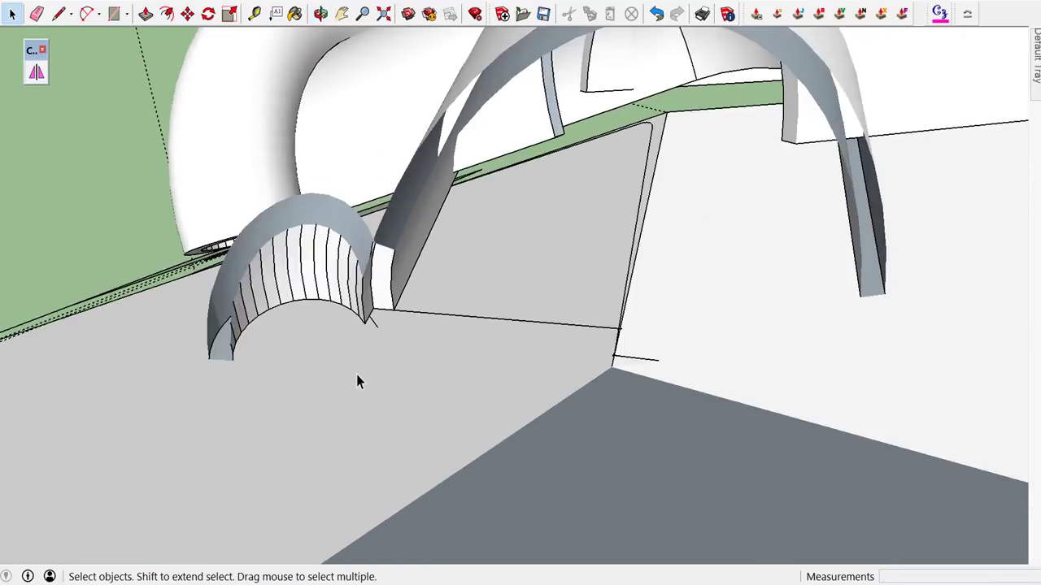
scroll(357, 374, down, 2)
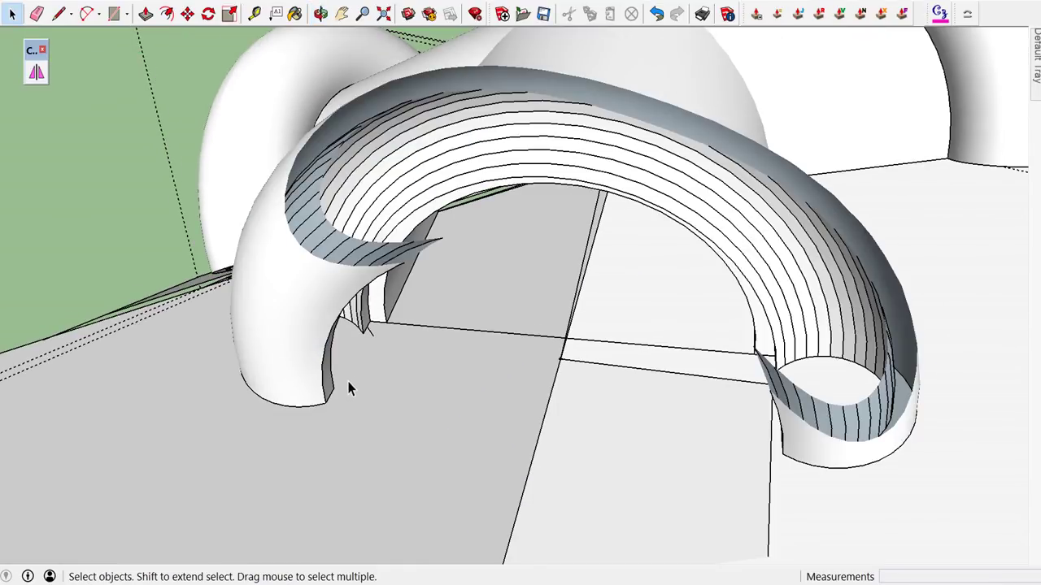
key(l)
click(334, 388)
middle_drag(440, 375, 732, 386)
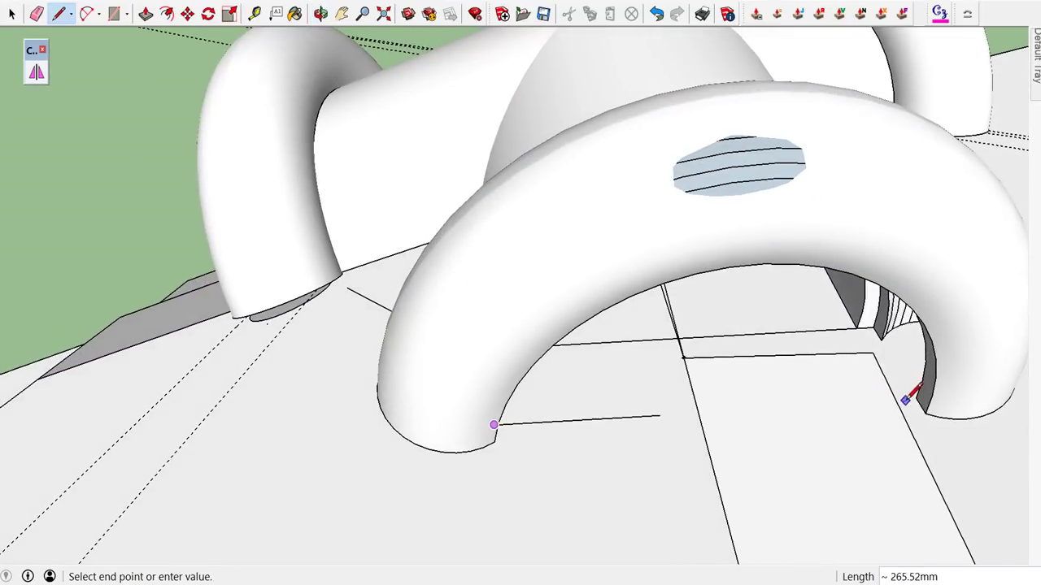
click(918, 396)
middle_drag(618, 395, 470, 400)
key(space)
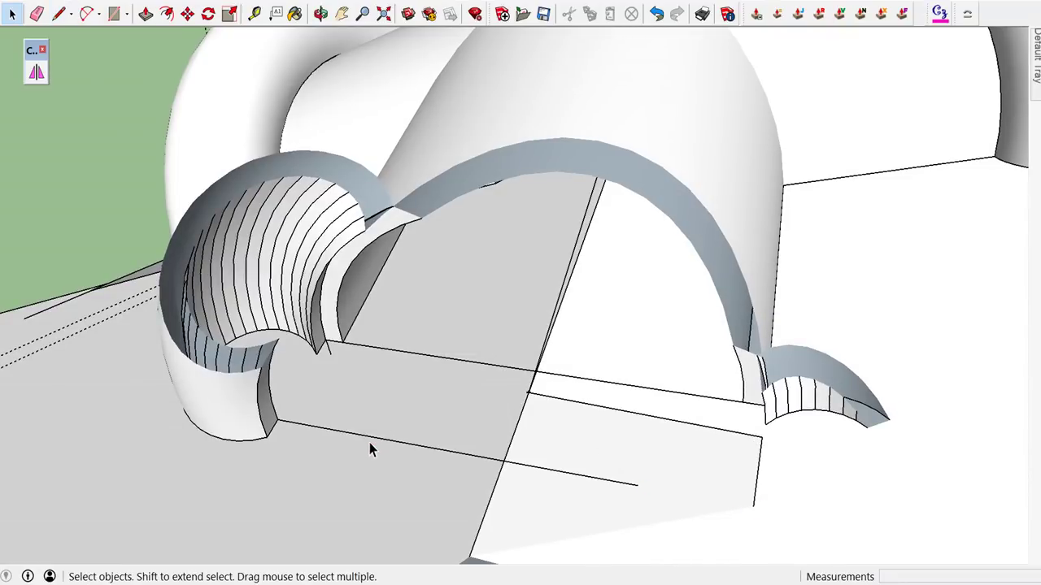
- Draw an edge from the arch's corner endpoint to its opposite foot, closing the cap base
key(l)
click(277, 421)
scroll(280, 416, up, 3)
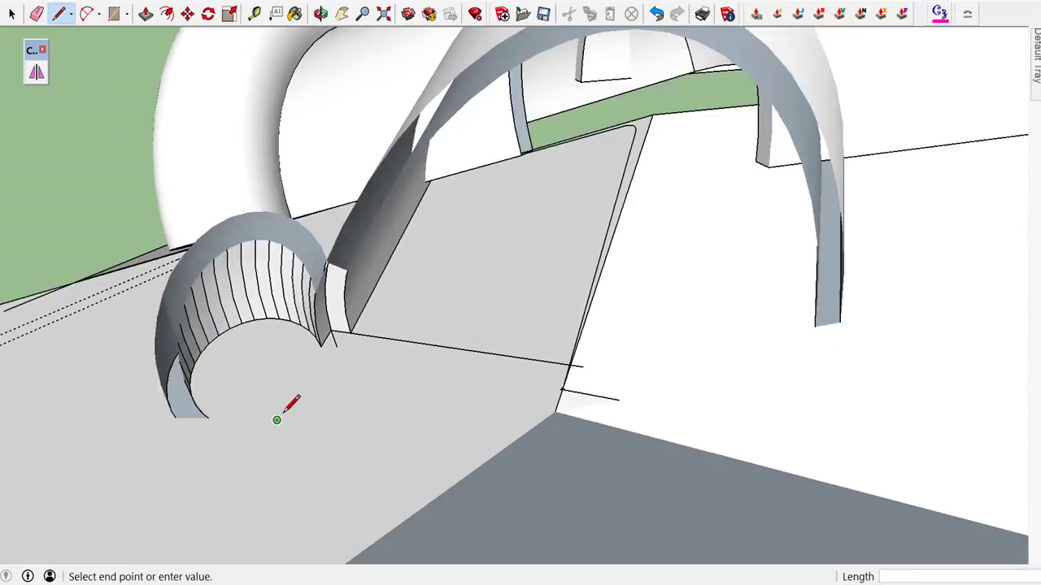
scroll(285, 407, up, 3)
scroll(288, 398, down, 5)
scroll(291, 397, up, 4)
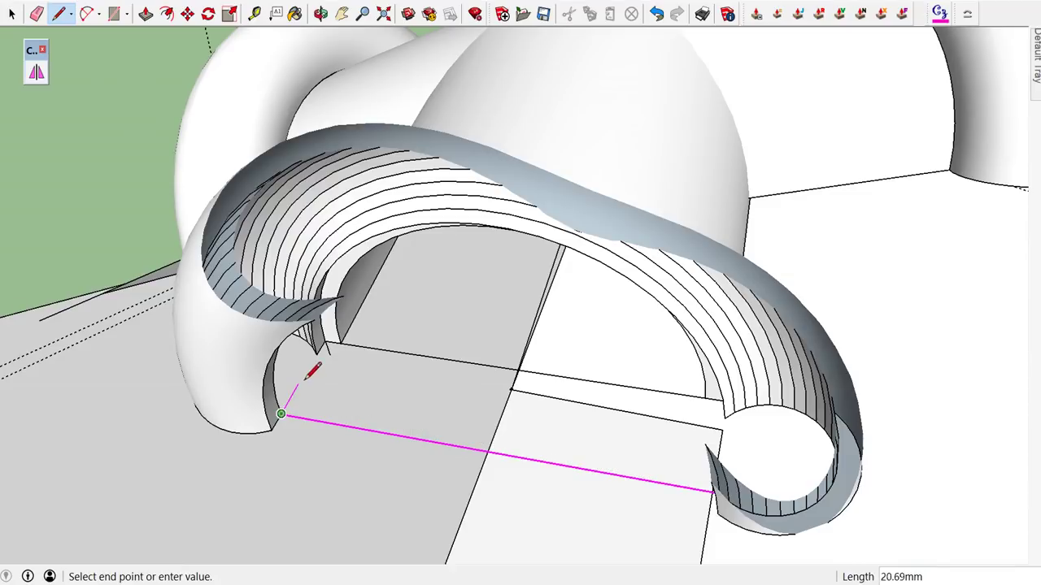
click(311, 359)
key(space)
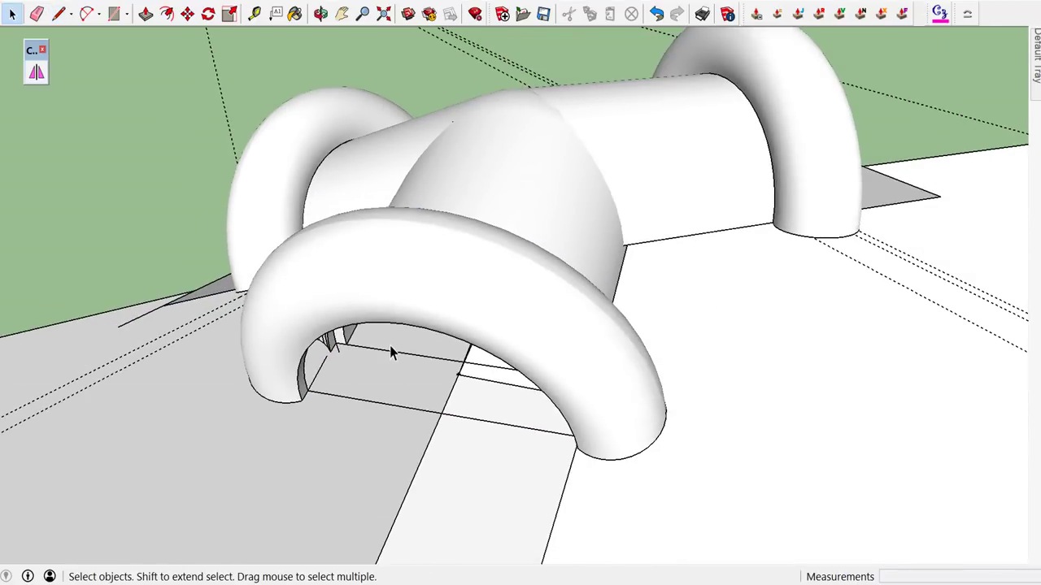
scroll(453, 295, down, 2)
scroll(506, 255, down, 2)
scroll(558, 232, down, 3)
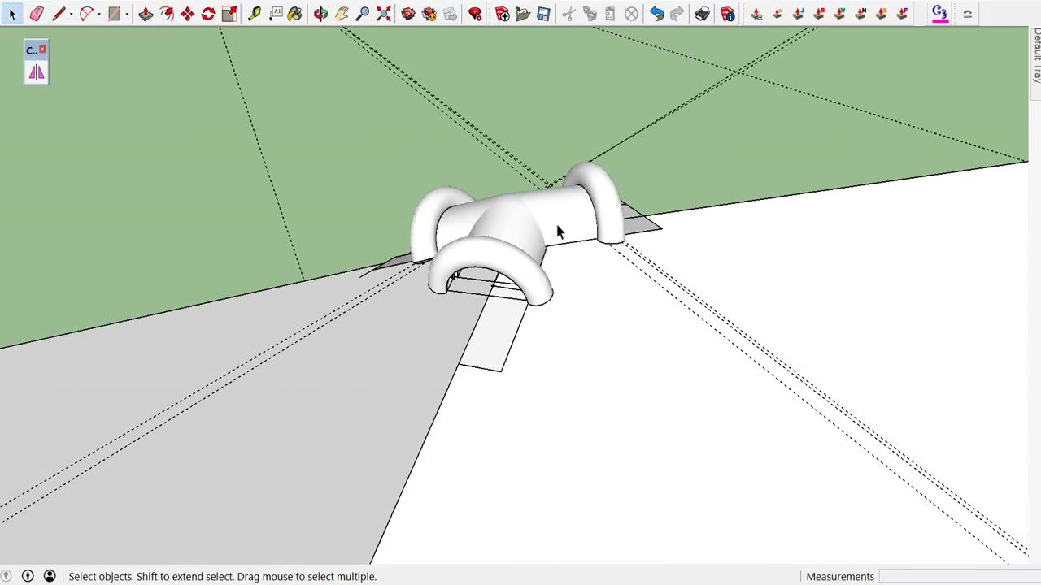
scroll(561, 236, down, 2)
scroll(566, 233, down, 2)
scroll(565, 232, down, 3)
- Place the half-tube ridge cap from the In Model components onto the pavilion floor slab
mouse_move(595, 320)
middle_down()
mouse_move(540, 242)
mouse_move(564, 284)
mouse_move(618, 274)
middle_up()
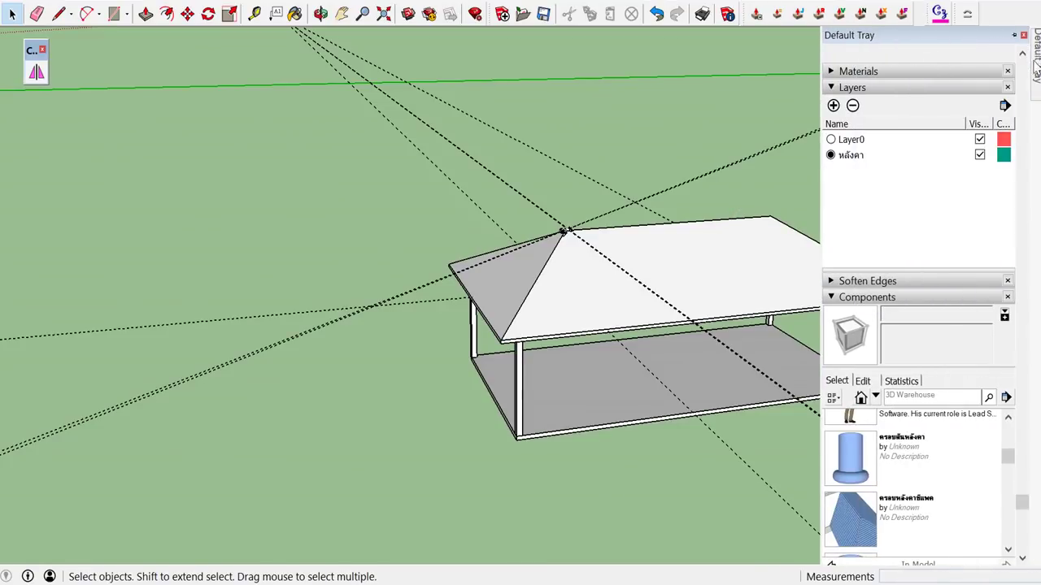
click(837, 464)
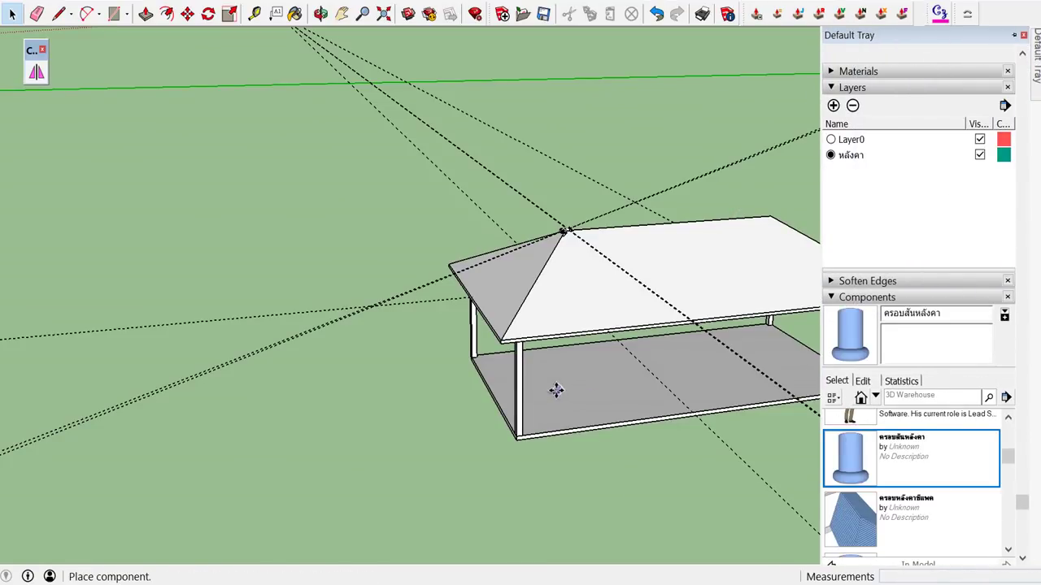
scroll(555, 411, up, 2)
scroll(556, 427, up, 2)
click(554, 428)
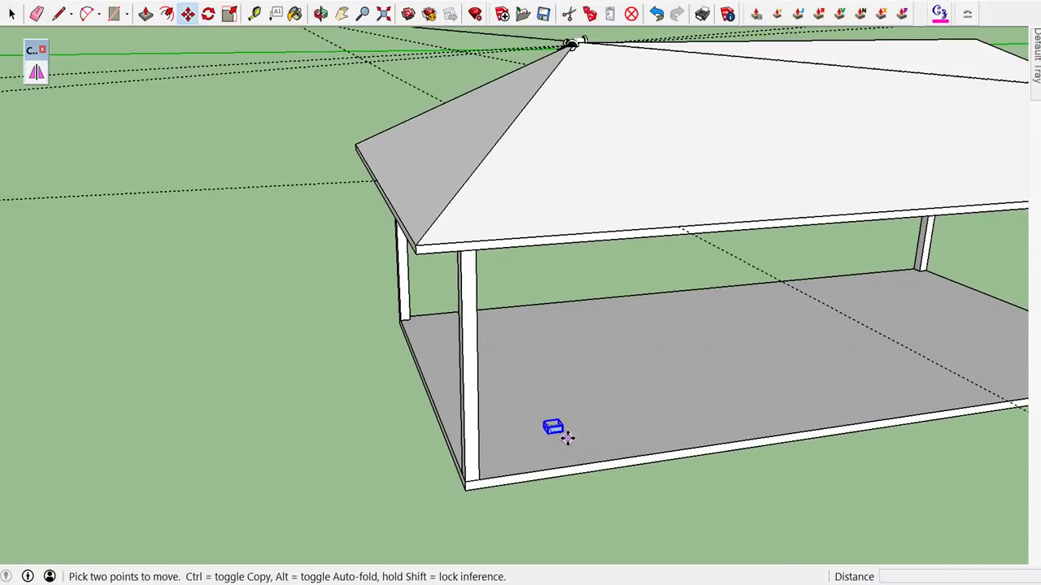
middle_drag(558, 434, 268, 454)
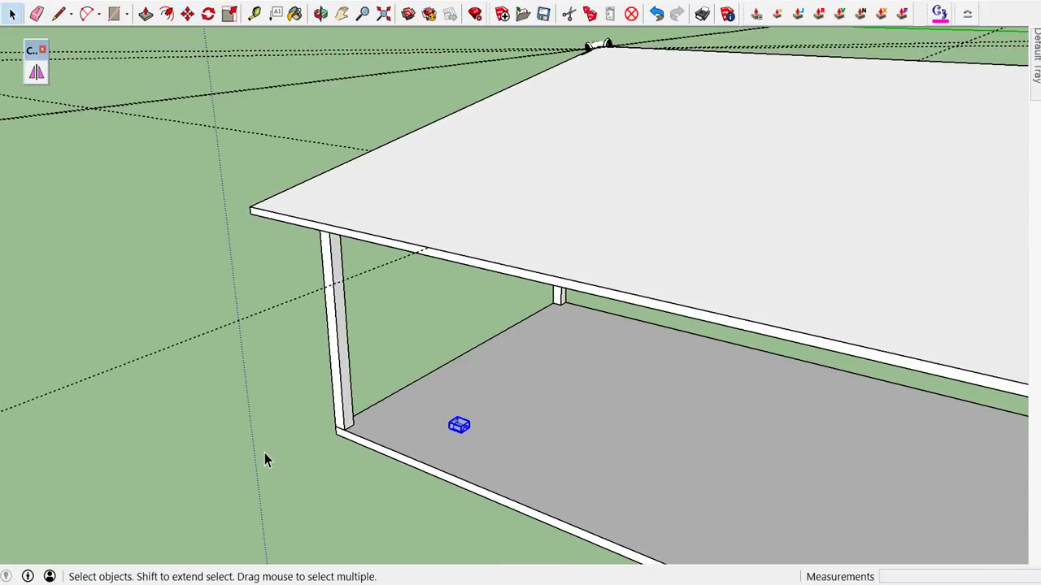
scroll(492, 415, up, 3)
scroll(457, 450, up, 3)
scroll(447, 451, up, 3)
mouse_move(446, 450)
middle_down()
mouse_move(406, 434)
mouse_move(448, 420)
mouse_move(432, 439)
mouse_move(308, 457)
mouse_move(394, 402)
middle_up()
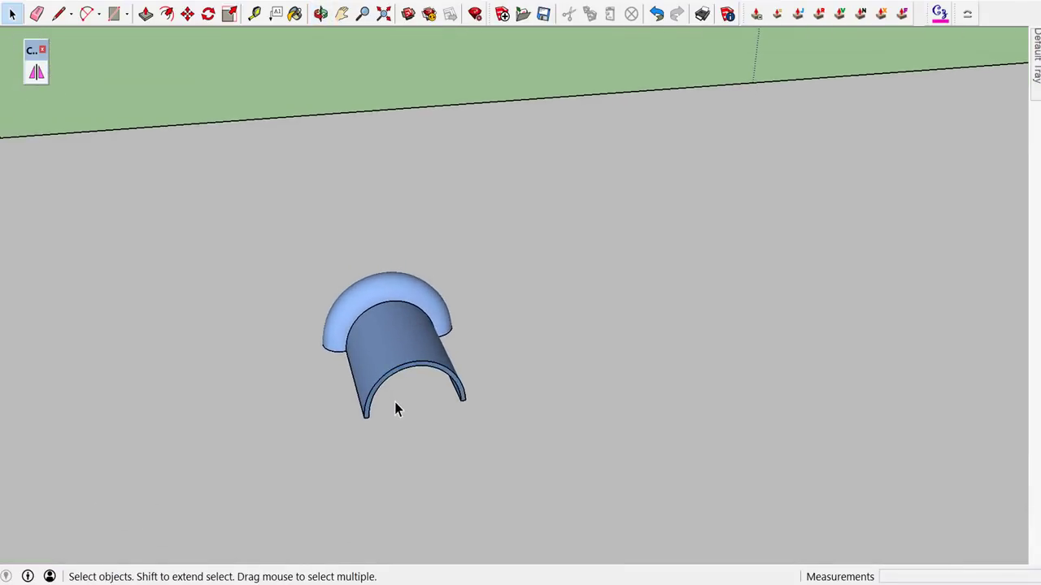
- Draw a 215 mm edge joining the placed cap's left and right lower corners
scroll(396, 401, up, 2)
key(l)
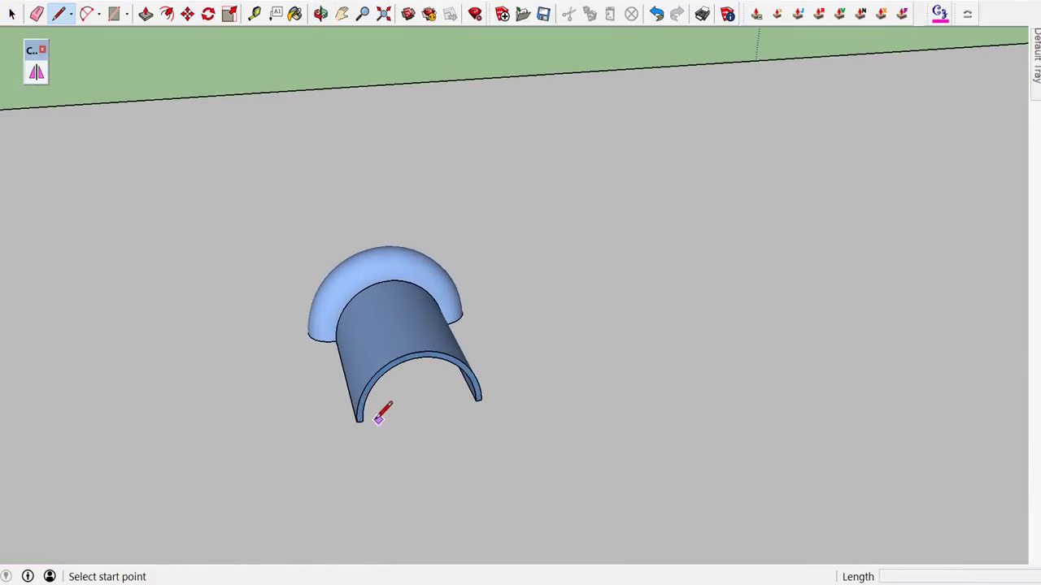
scroll(364, 415, up, 2)
scroll(364, 415, up, 3)
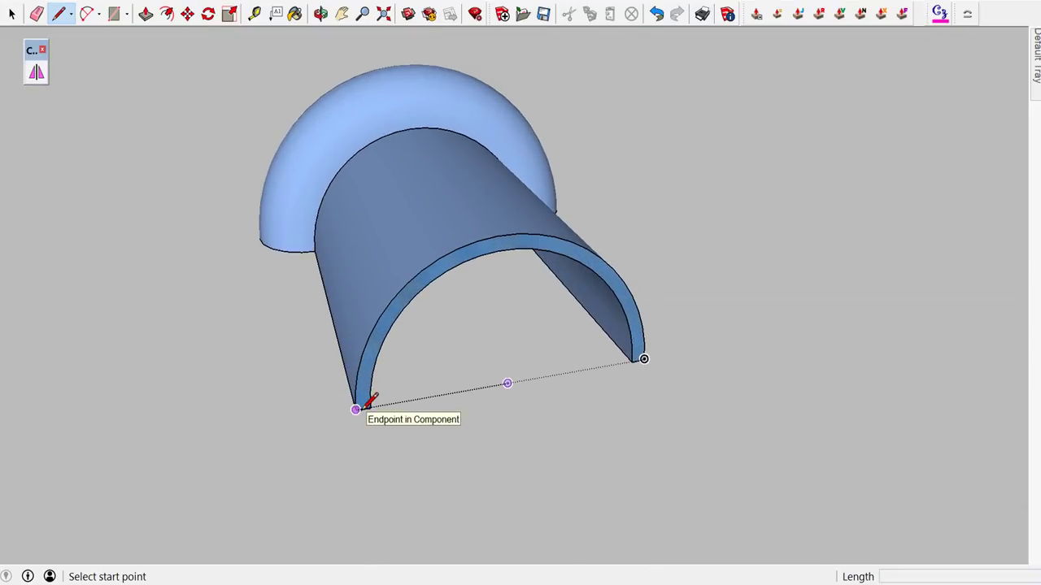
click(363, 407)
click(645, 358)
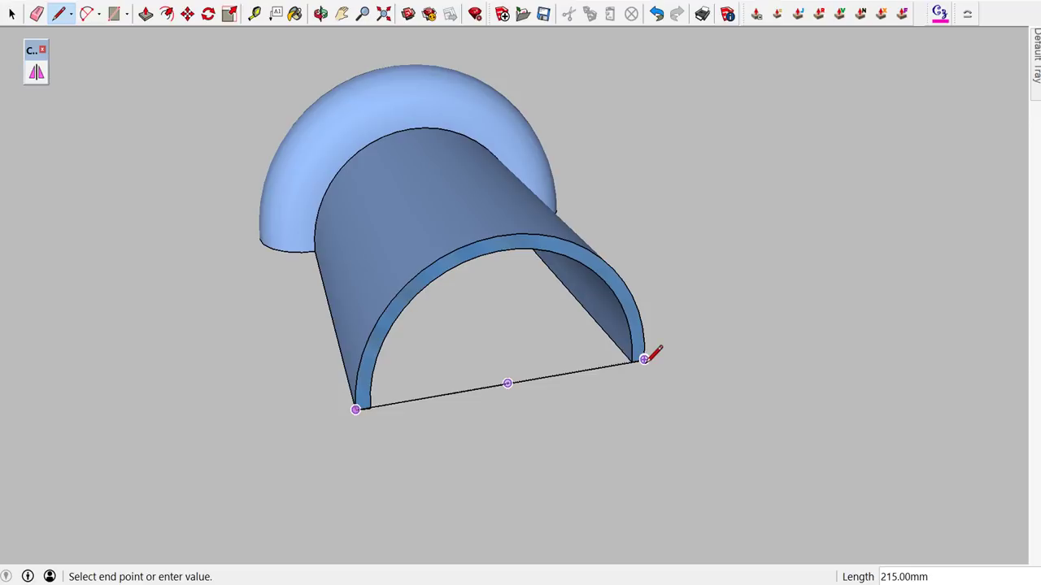
middle_drag(642, 361, 850, 361)
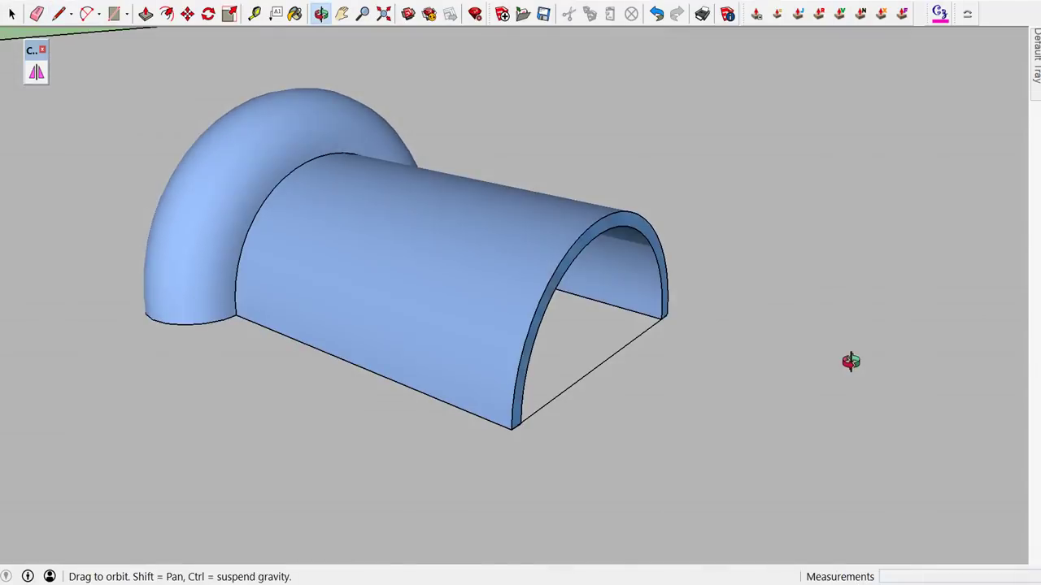
mouse_move(739, 299)
middle_down()
mouse_move(993, 318)
mouse_move(901, 214)
middle_up()
scroll(711, 156, down, 5)
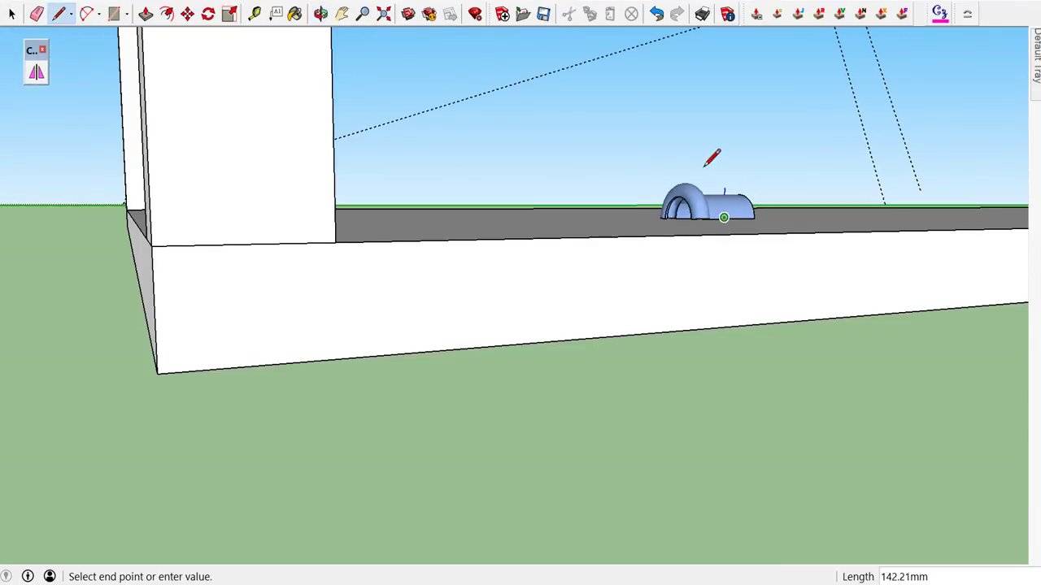
- Extend a long edge from the blue cap's apex outward along its sloping side
middle_drag(711, 155, 680, 269)
scroll(805, 341, up, 8)
scroll(805, 341, down, 3)
scroll(734, 265, down, 5)
mouse_move(558, 342)
middle_down()
mouse_move(434, 316)
mouse_move(477, 311)
middle_up()
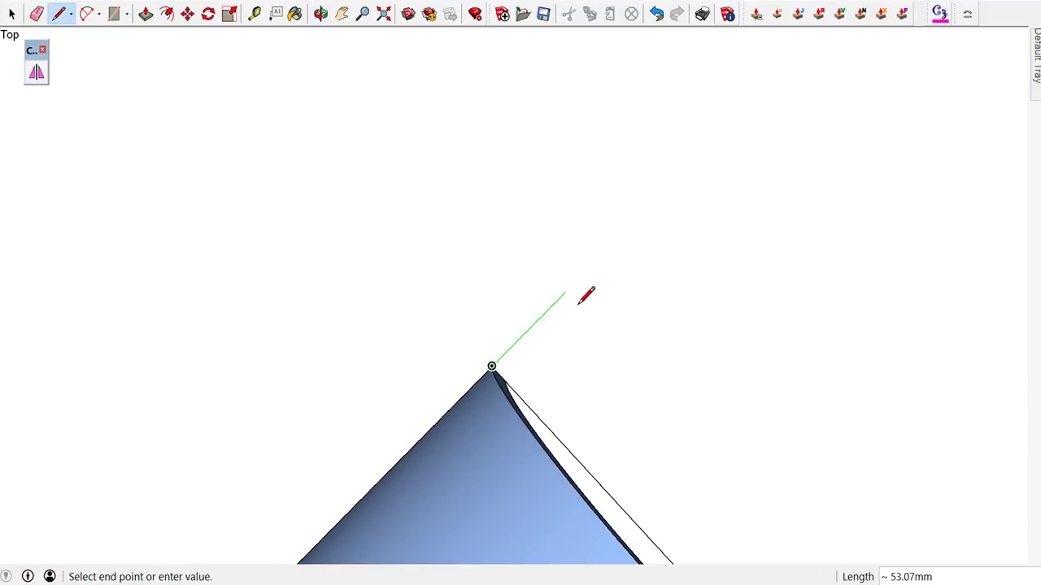
scroll(578, 309, up, 2)
scroll(565, 329, up, 2)
scroll(562, 335, up, 1)
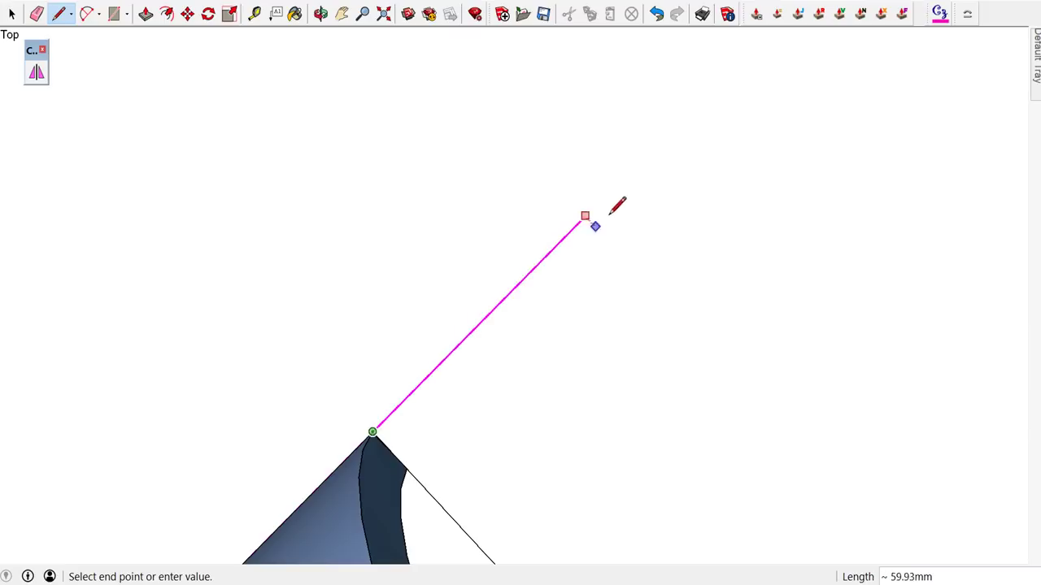
click(627, 173)
key(space)
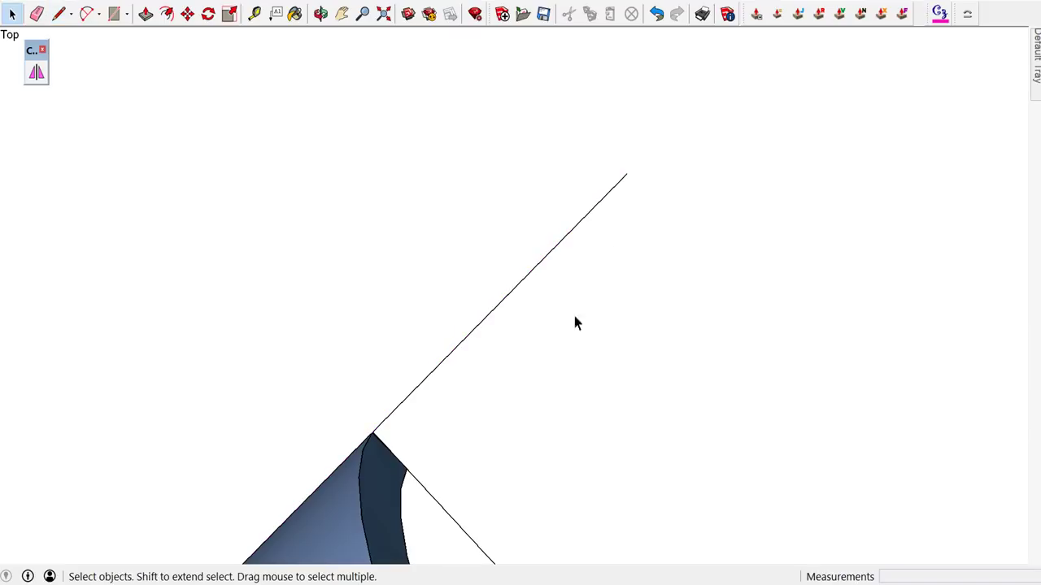
scroll(356, 514, down, 2)
scroll(337, 514, down, 1)
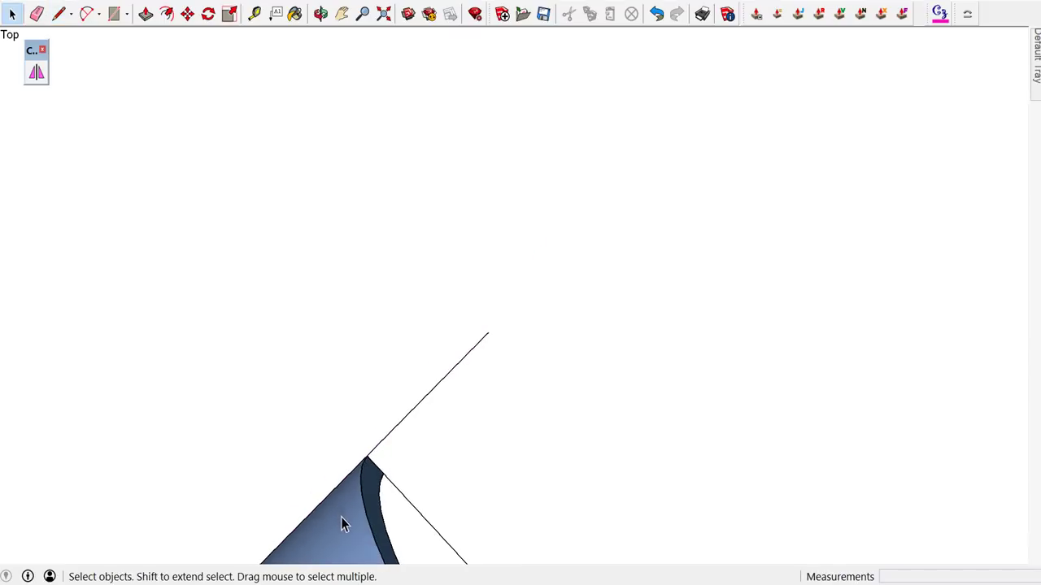
- Start Align Component on the blue cap, using its corner as origin and the new edge as axis
right_click(341, 518)
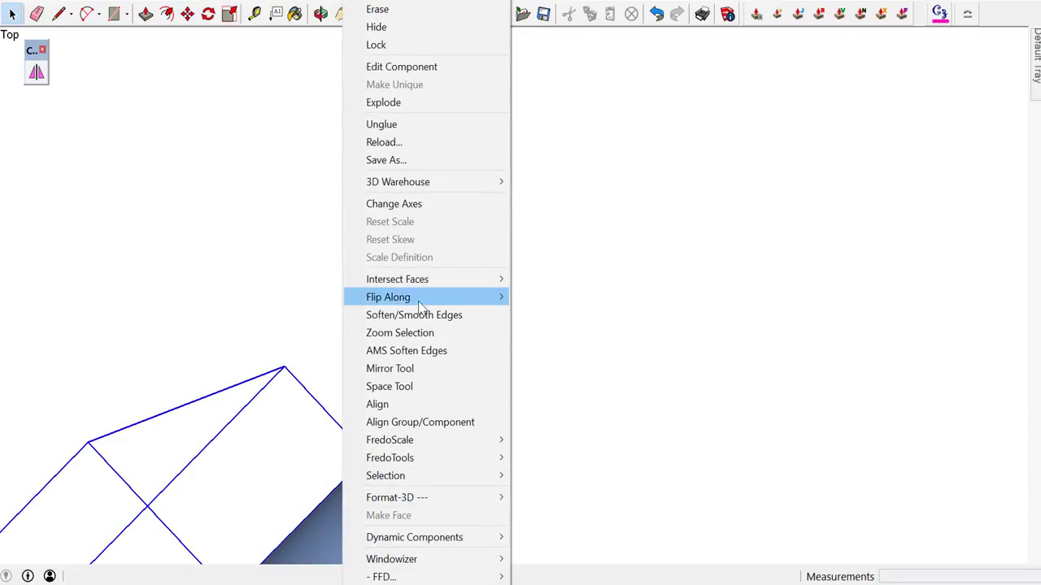
click(396, 404)
click(367, 456)
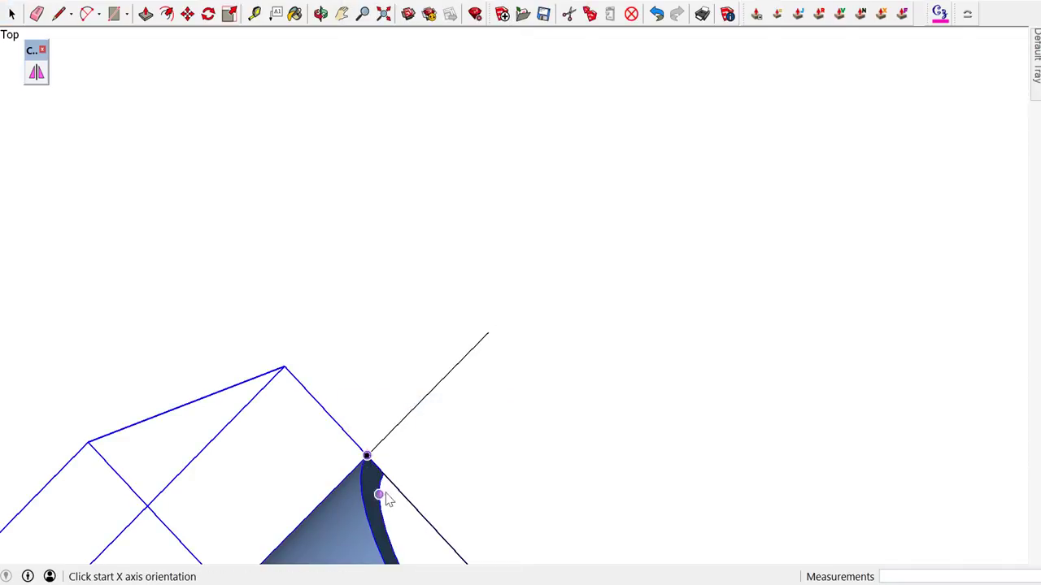
click(451, 373)
scroll(488, 342, down, 2)
scroll(537, 293, down, 2)
scroll(570, 260, down, 2)
scroll(573, 259, down, 4)
scroll(488, 260, up, 10)
scroll(387, 249, up, 2)
scroll(407, 242, up, 2)
scroll(412, 240, down, 2)
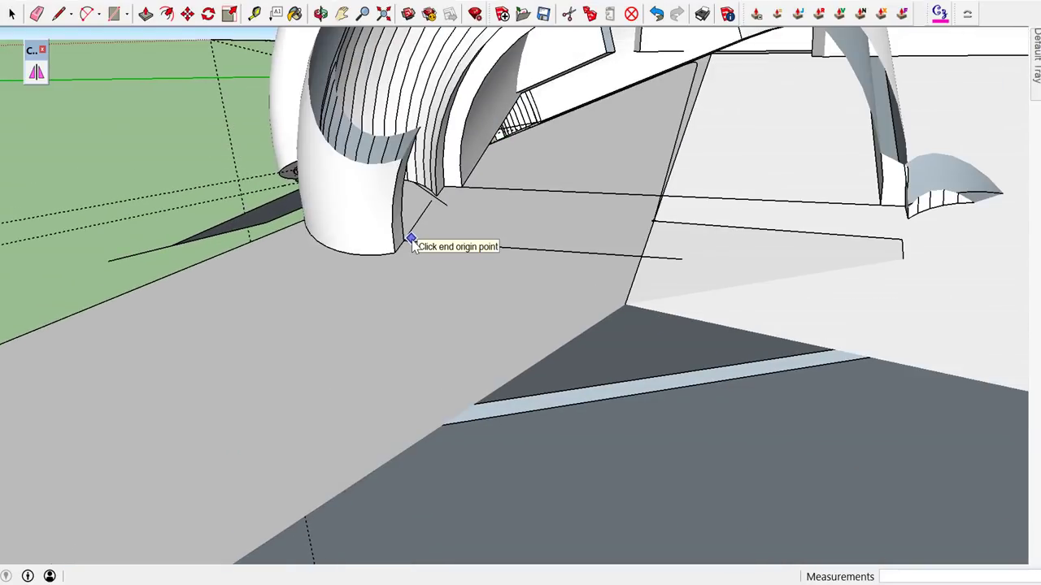
scroll(412, 242, down, 3)
scroll(412, 242, up, 3)
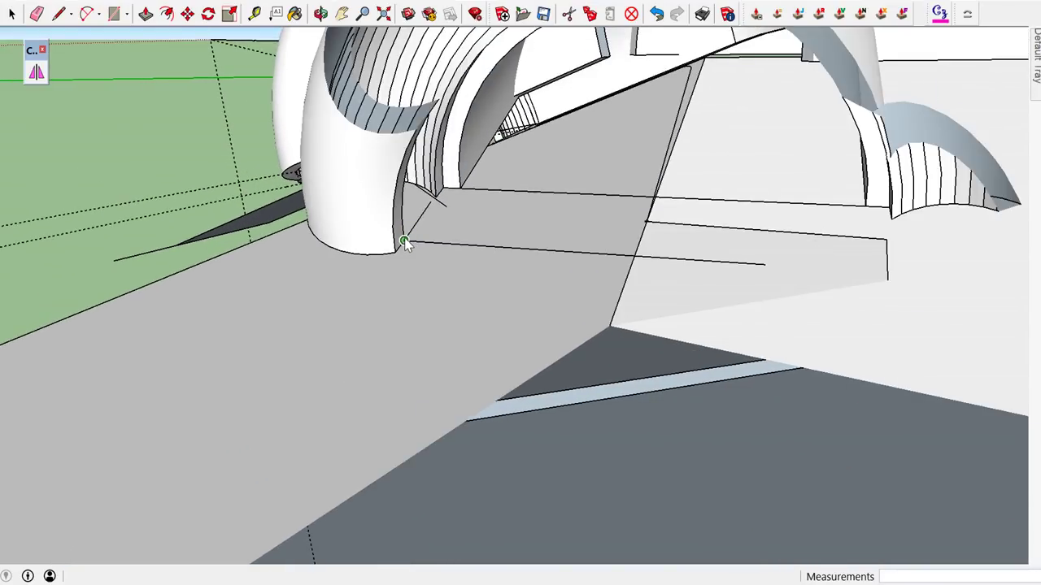
- Set the target origin and both axes at the junction cap's corner to finish aligning
click(404, 243)
click(492, 245)
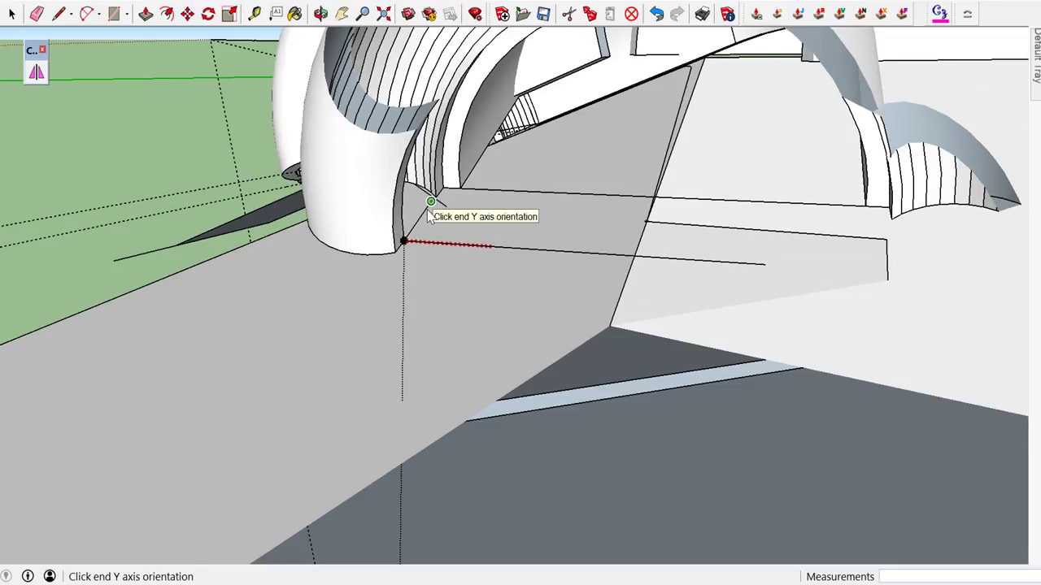
click(422, 223)
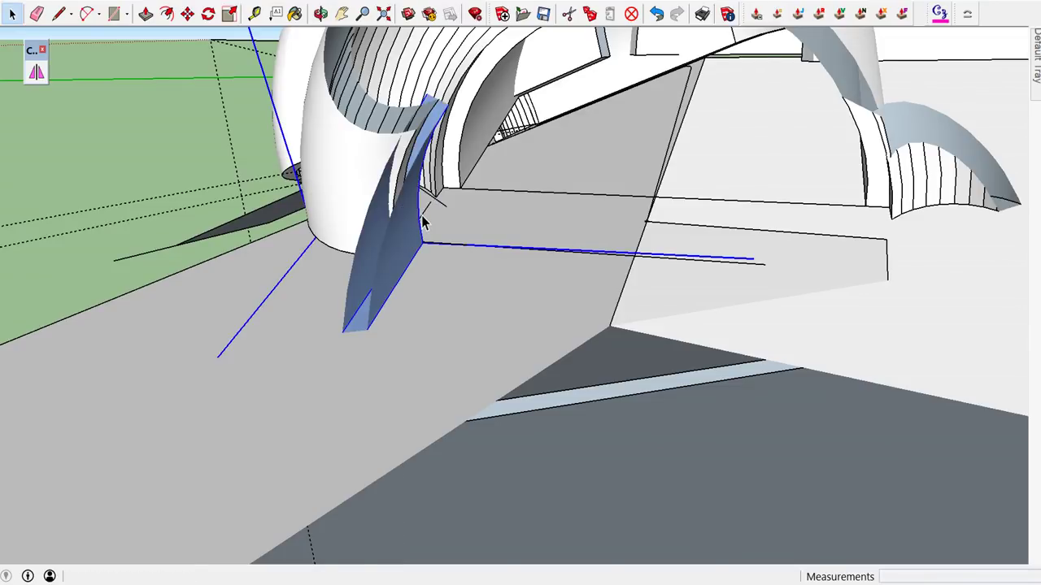
scroll(422, 224, down, 5)
scroll(428, 213, down, 3)
scroll(430, 215, down, 2)
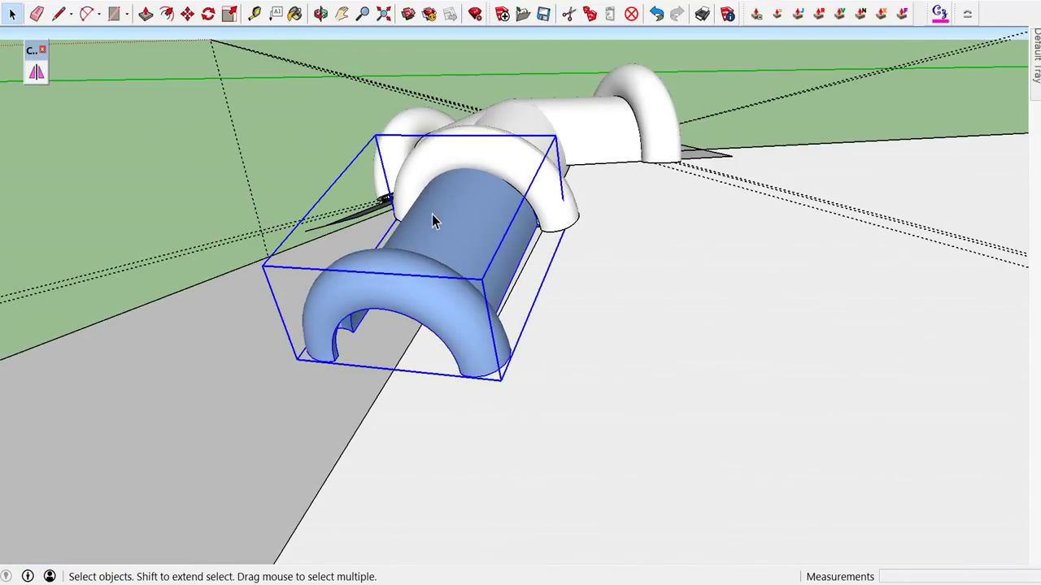
- Start a Move copy of the blue ridge-cap tube from its arch endpoint
scroll(439, 207, down, 3)
scroll(443, 97, down, 2)
mouse_move(445, 101)
middle_down()
mouse_move(460, 162)
mouse_move(236, 270)
mouse_move(359, 237)
middle_up()
scroll(460, 163, down, 3)
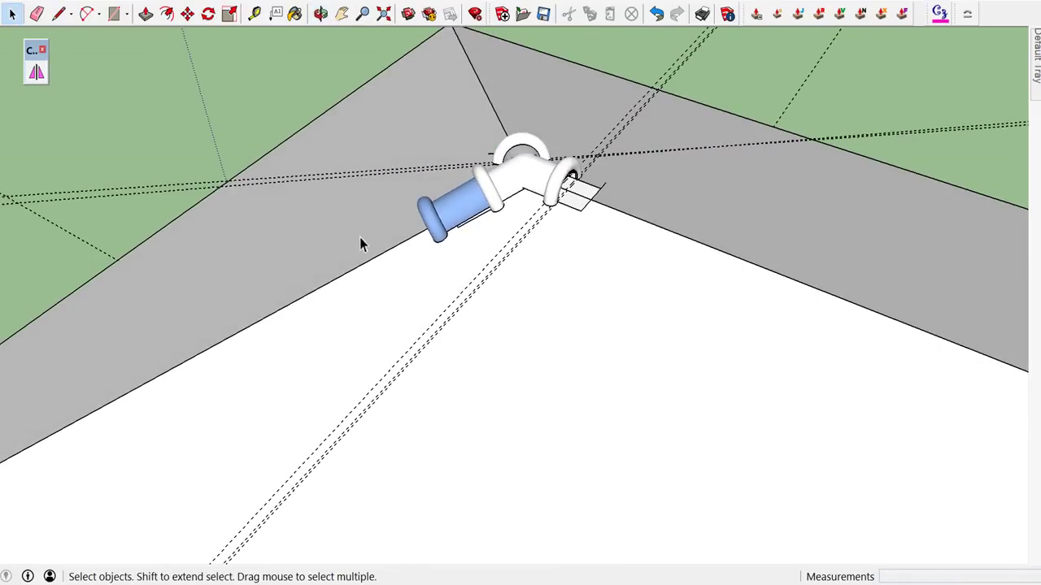
scroll(440, 217, up, 2)
scroll(490, 216, up, 2)
scroll(506, 228, up, 3)
scroll(581, 285, down, 2)
key(m)
key(space)
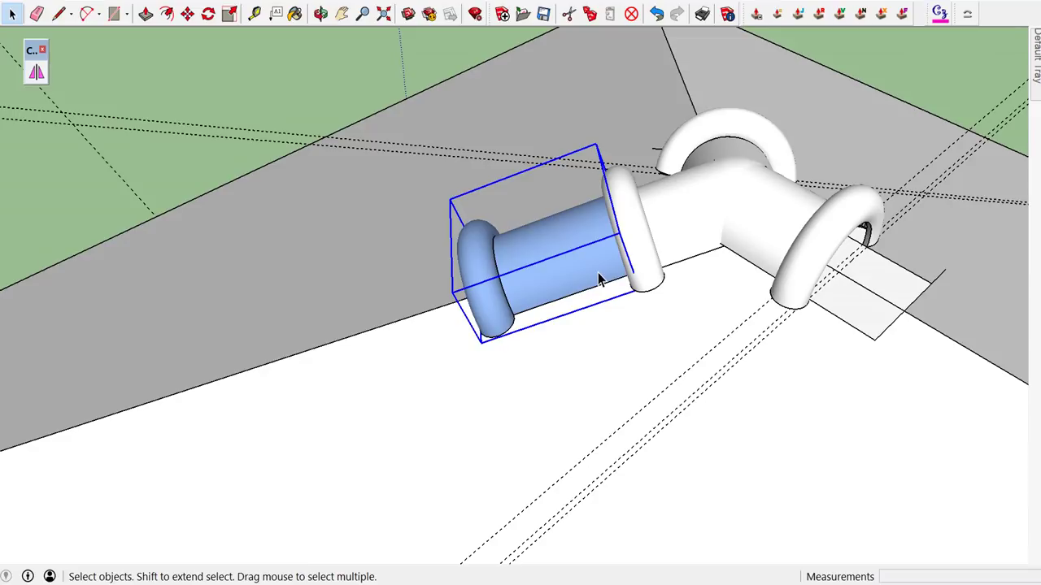
key(m)
mouse_move(634, 270)
middle_down()
mouse_move(493, 279)
mouse_move(496, 317)
middle_up()
scroll(627, 344, up, 3)
mouse_move(627, 344)
middle_down()
mouse_move(597, 325)
mouse_move(518, 309)
mouse_move(614, 378)
middle_up()
scroll(614, 378, up, 2)
scroll(623, 379, up, 3)
scroll(657, 366, down, 5)
scroll(660, 362, up, 1)
scroll(654, 362, up, 2)
scroll(654, 362, up, 1)
scroll(655, 362, up, 2)
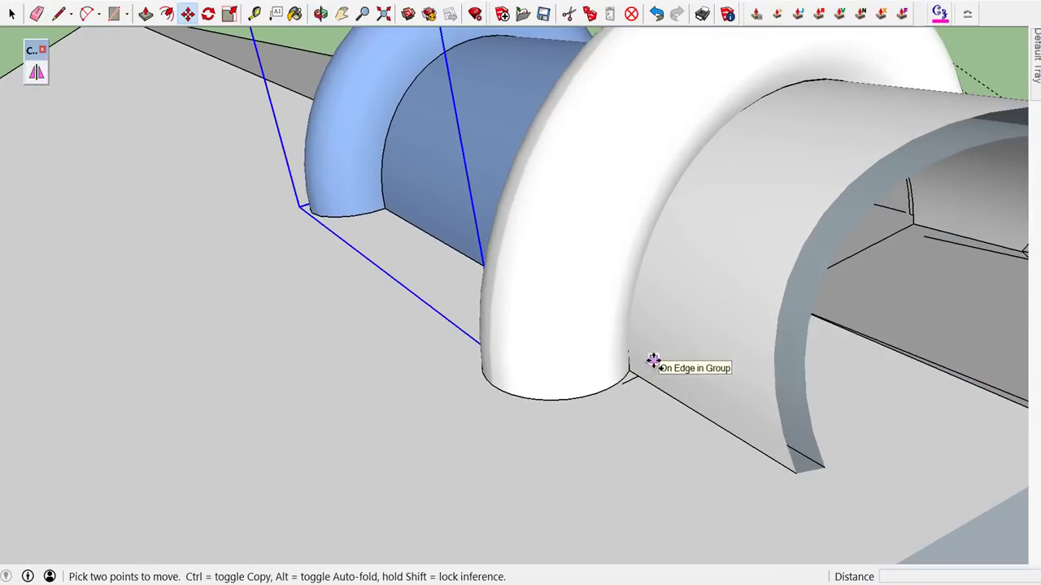
click(632, 367)
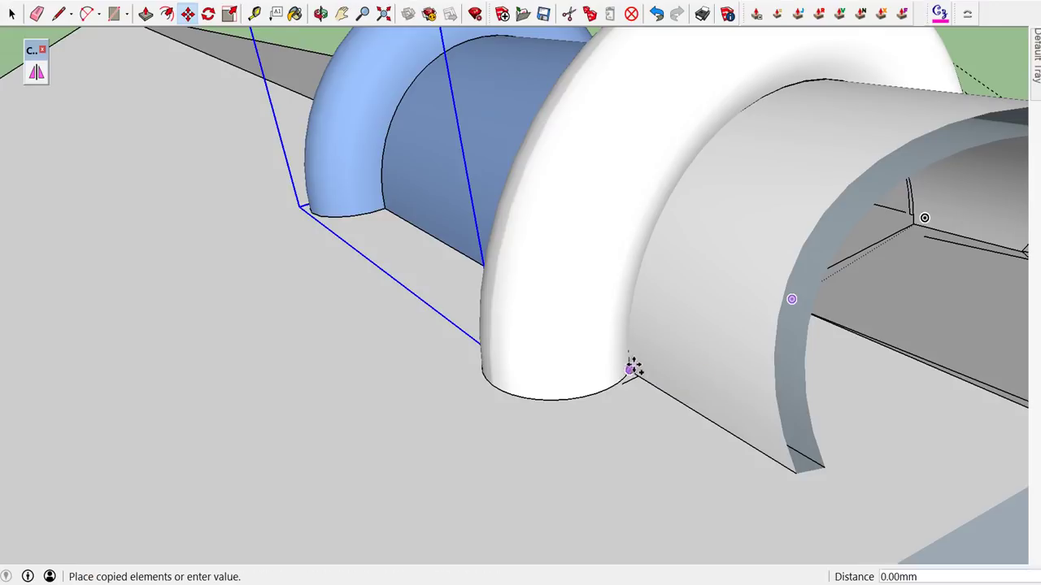
- Place the copied cap end to end against the original along the ridge
scroll(632, 362, down, 3)
mouse_move(632, 361)
middle_down()
mouse_move(619, 329)
mouse_move(801, 341)
middle_up()
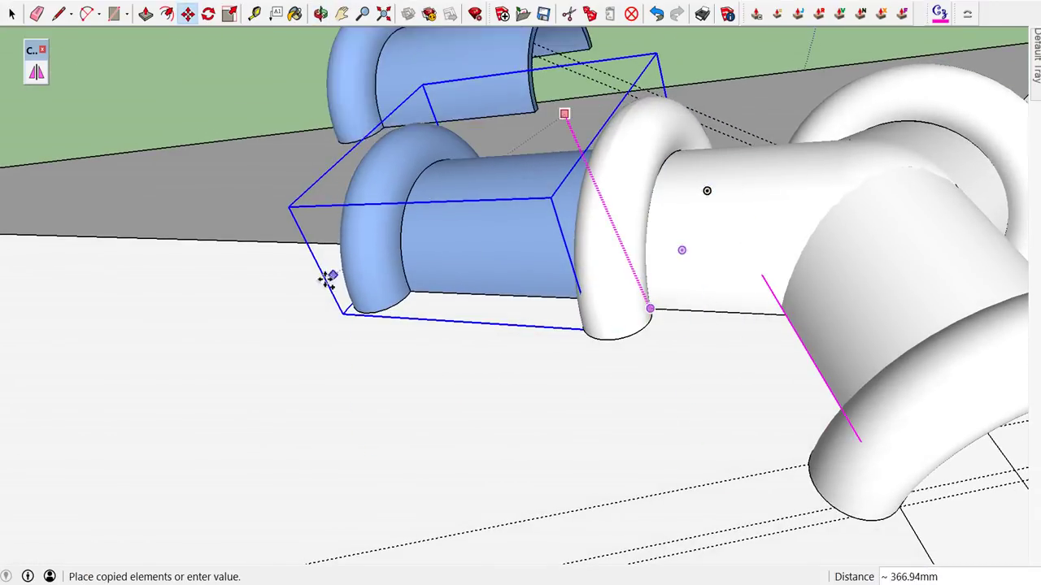
middle_drag(311, 227, 734, 233)
scroll(616, 233, down, 3)
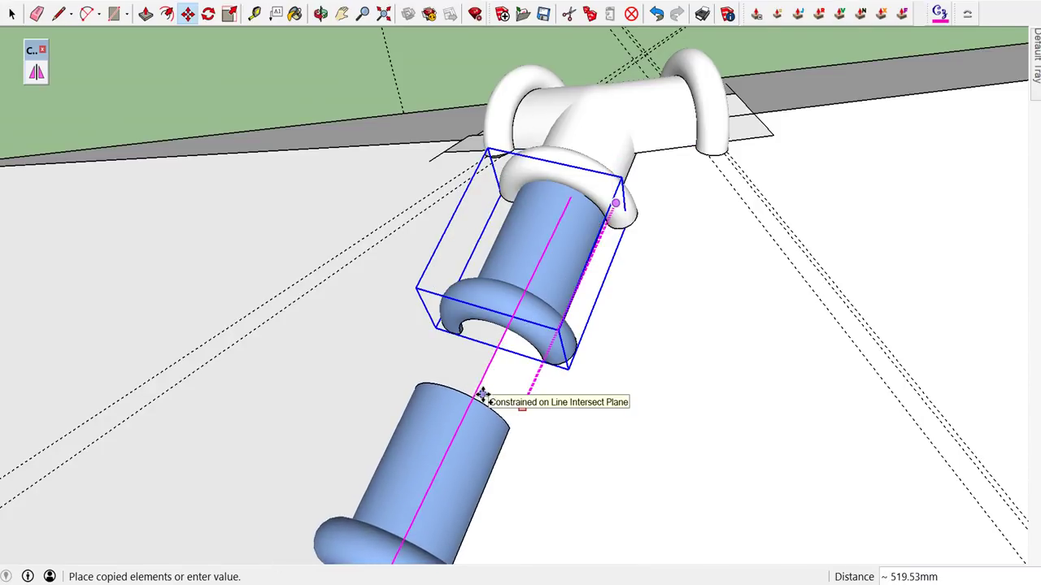
mouse_move(511, 366)
middle_down()
mouse_move(238, 341)
mouse_move(204, 325)
middle_up()
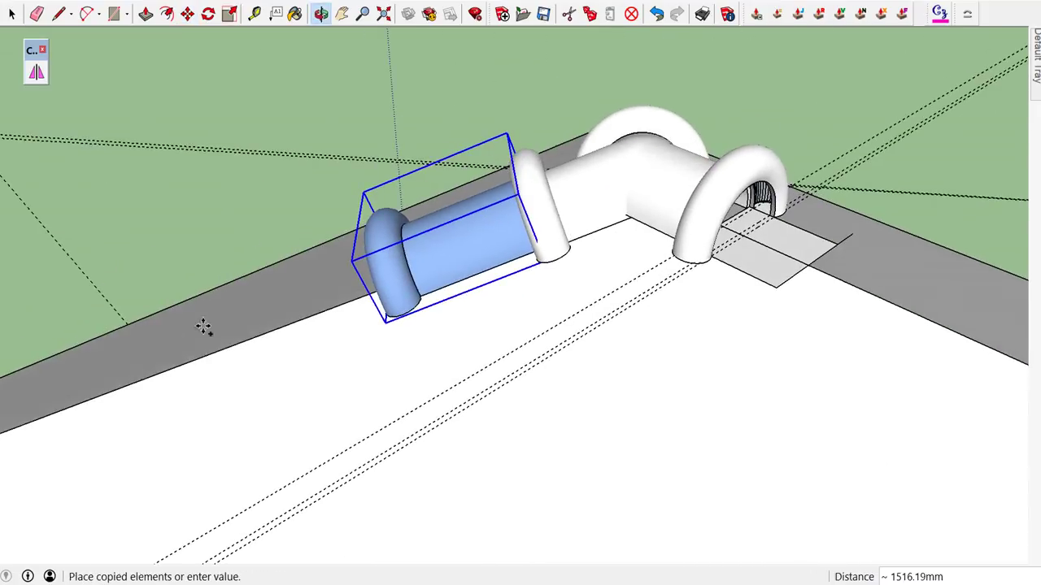
scroll(407, 286, up, 3)
scroll(413, 283, up, 2)
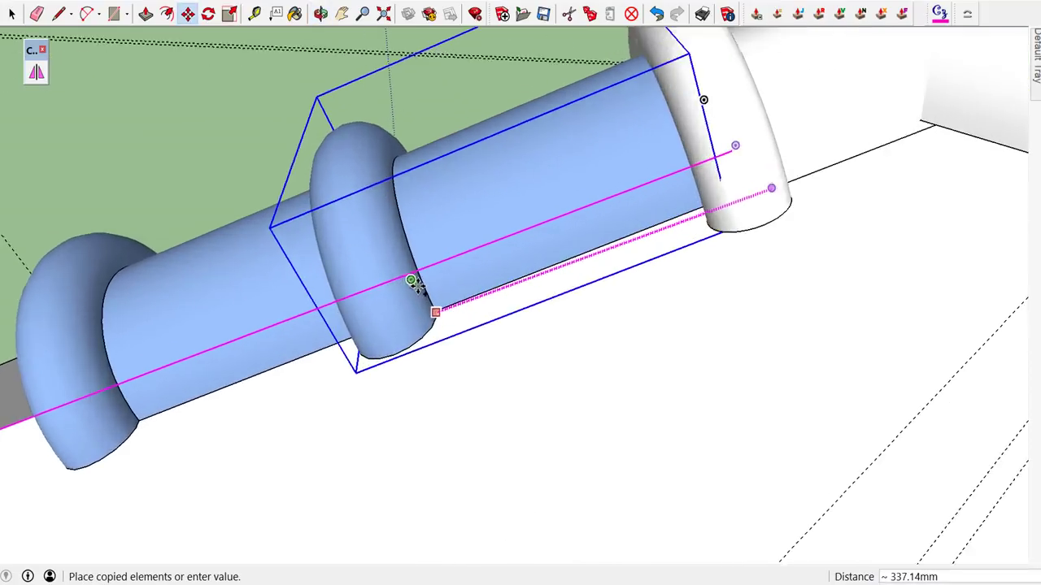
scroll(414, 284, up, 2)
scroll(437, 301, up, 3)
scroll(441, 302, down, 3)
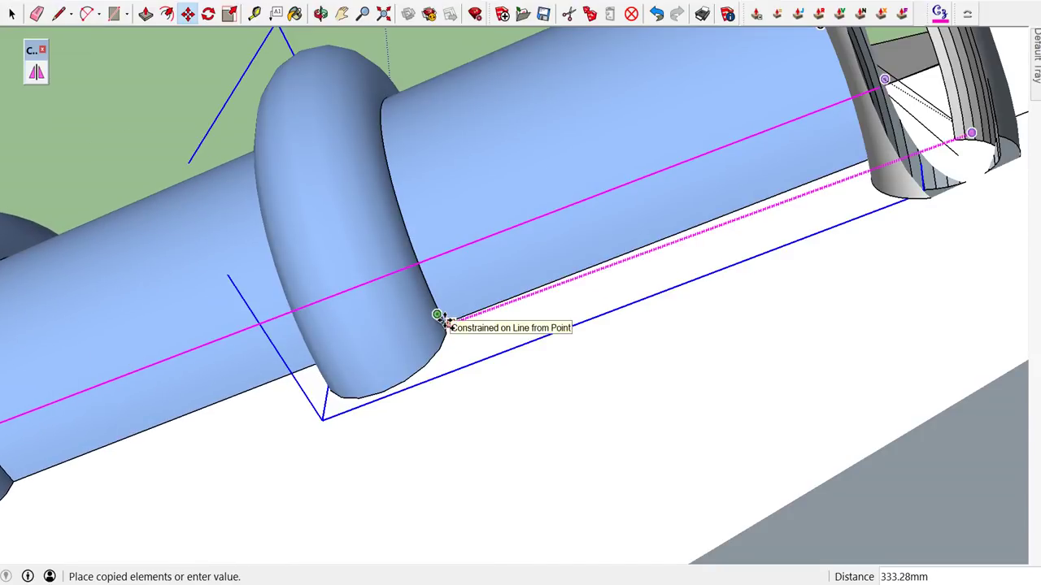
scroll(447, 324, down, 3)
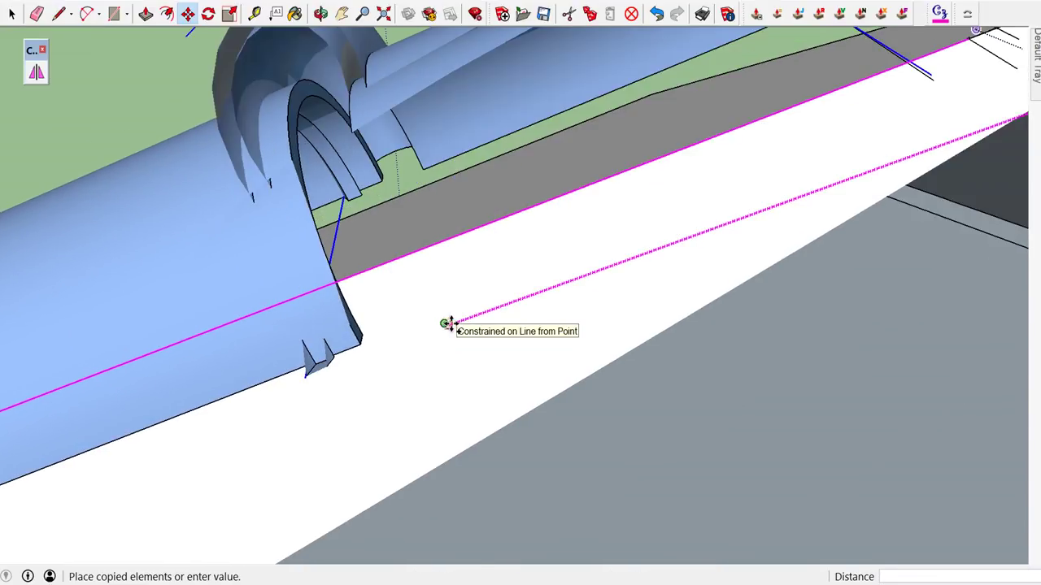
scroll(447, 324, up, 3)
scroll(446, 325, down, 2)
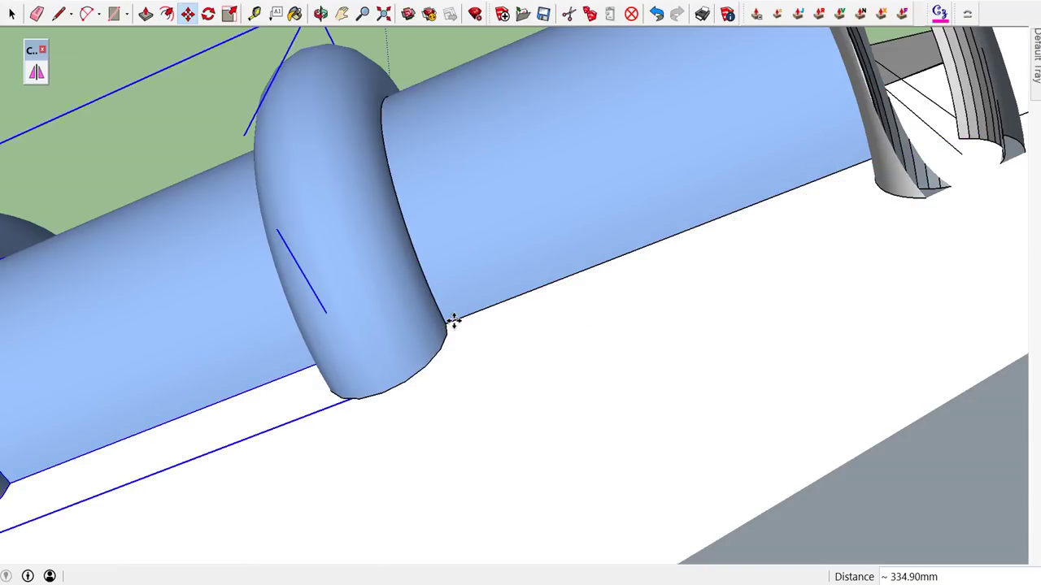
click(452, 318)
scroll(541, 271, down, 3)
scroll(585, 249, down, 3)
scroll(585, 251, down, 2)
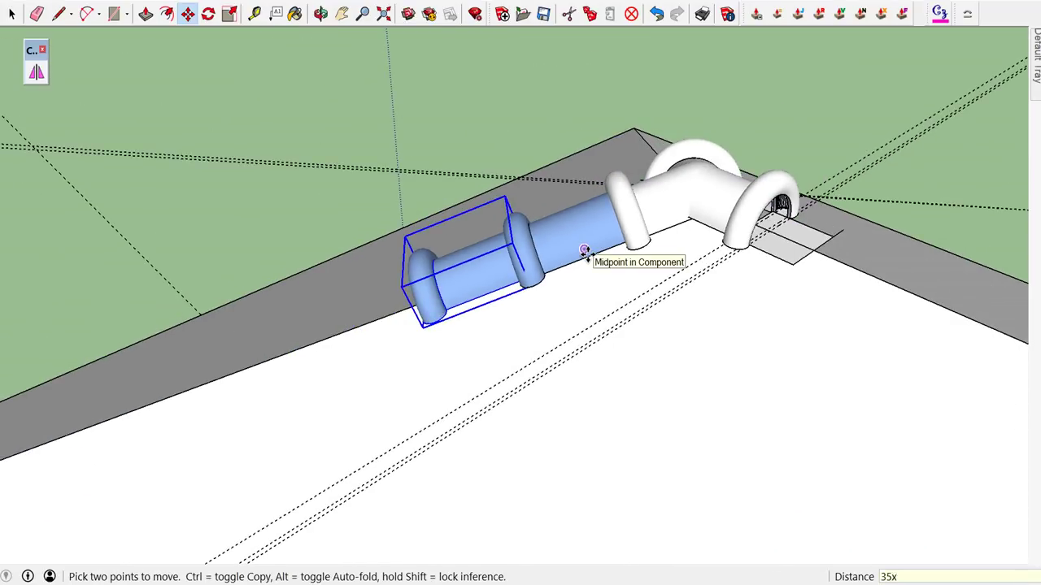
- Array the ridge cap 35 times down the hip
key(Return)
scroll(585, 251, down, 3)
scroll(577, 259, down, 2)
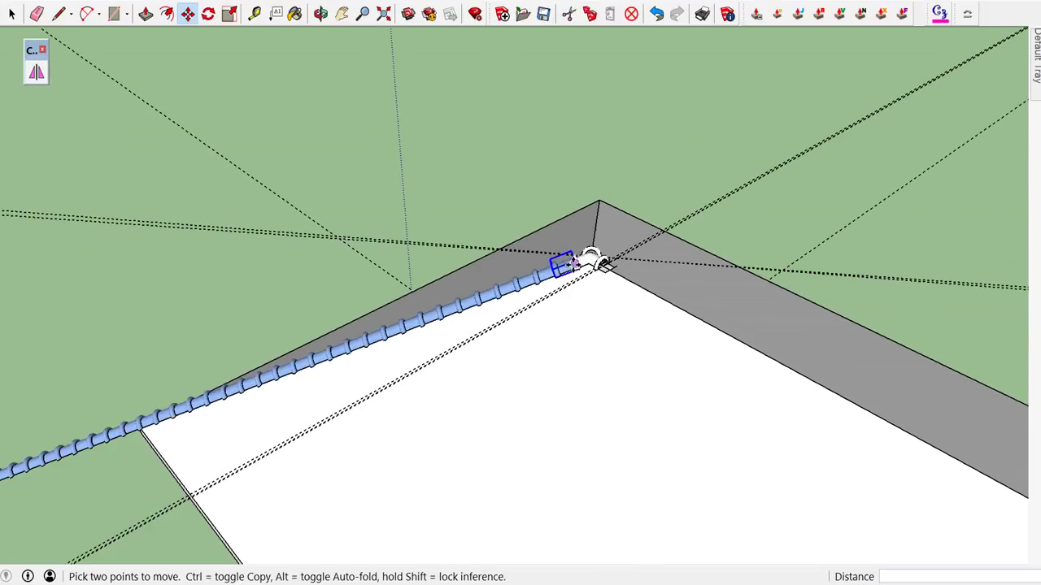
- Delete the caps overhanging past the roof corner so the run ends at the eave
key(space)
scroll(596, 253, down, 1)
scroll(194, 334, up, 2)
mouse_move(217, 331)
middle_down()
mouse_move(434, 331)
mouse_move(502, 276)
mouse_move(306, 379)
middle_up()
drag(156, 408, 444, 548)
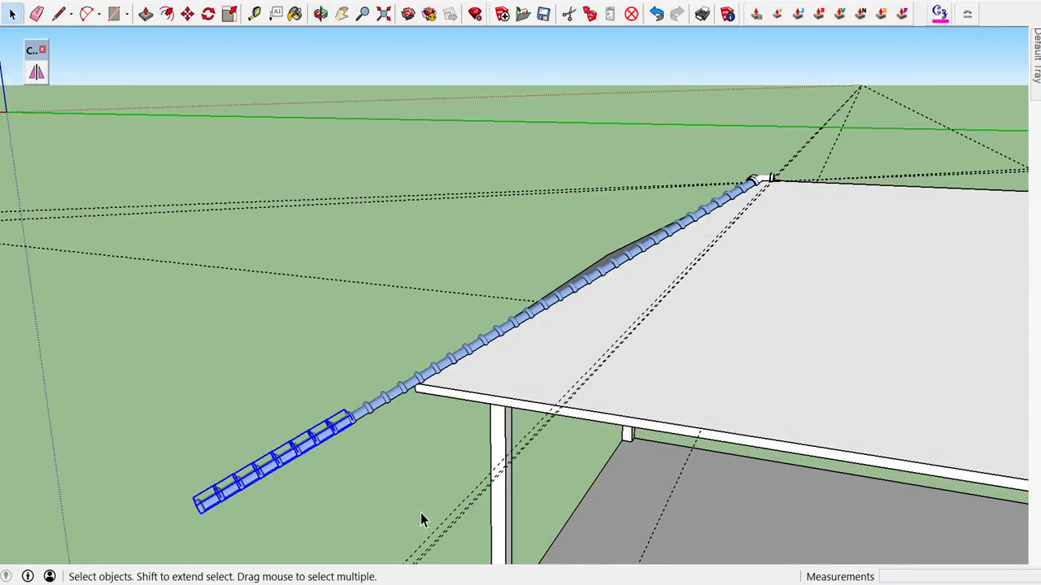
key(Delete)
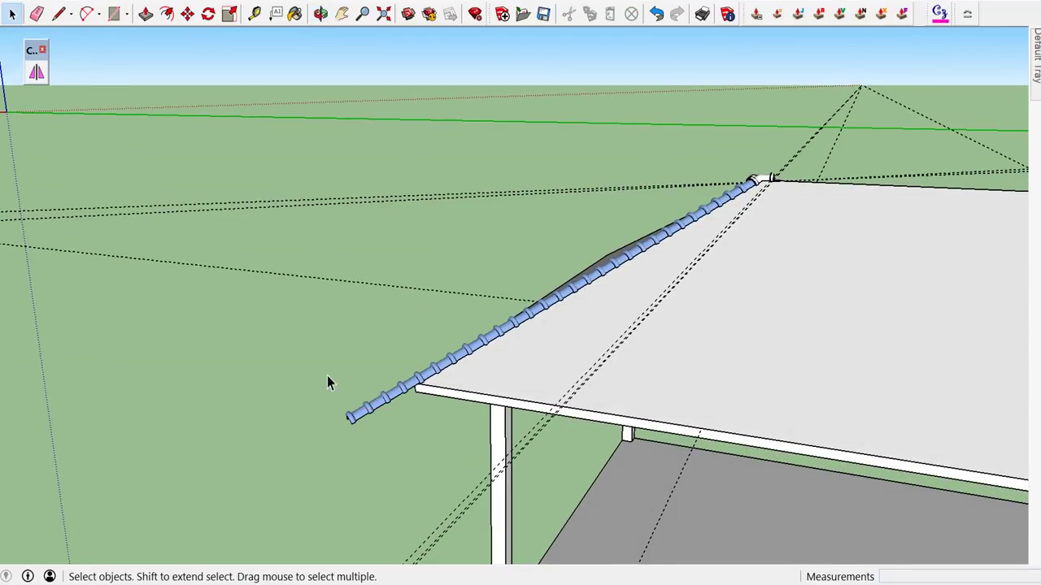
drag(318, 366, 413, 454)
key(Delete)
scroll(400, 416, up, 5)
scroll(410, 404, down, 5)
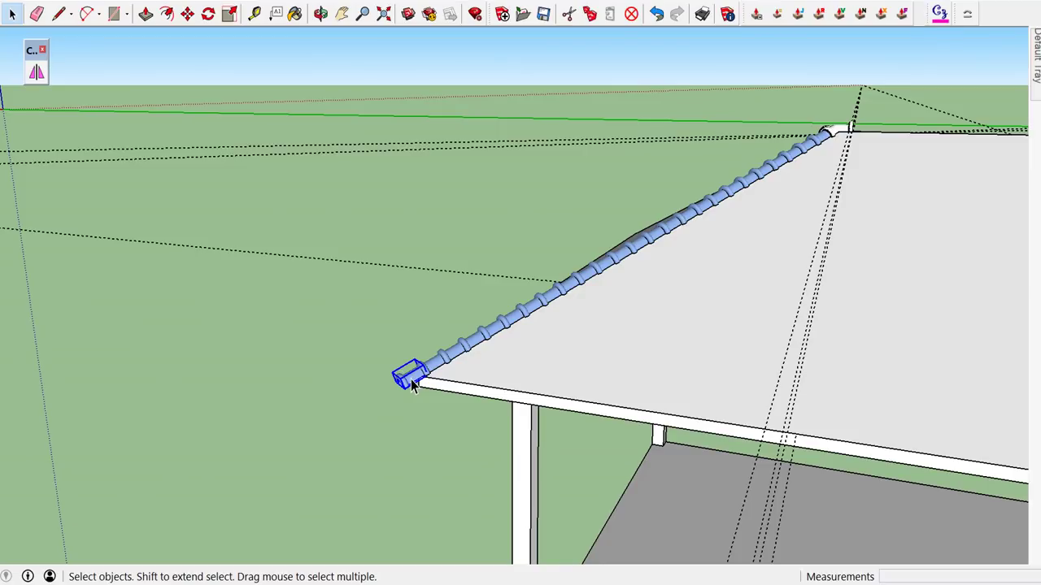
scroll(411, 379, down, 2)
scroll(411, 379, down, 2)
- Delete all guide lines from the model via Edit > Delete Guides
scroll(411, 379, down, 5)
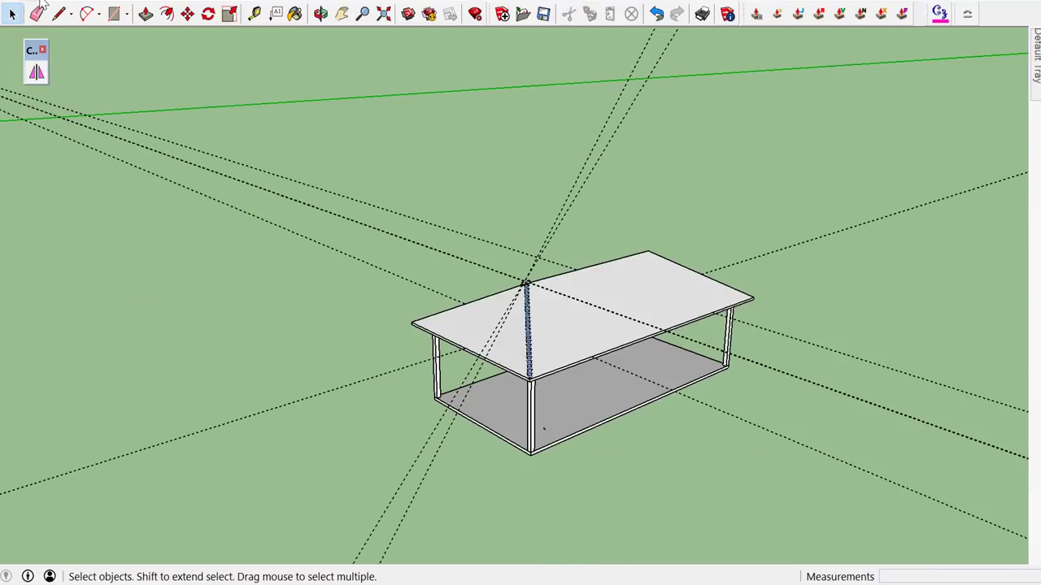
click(44, 3)
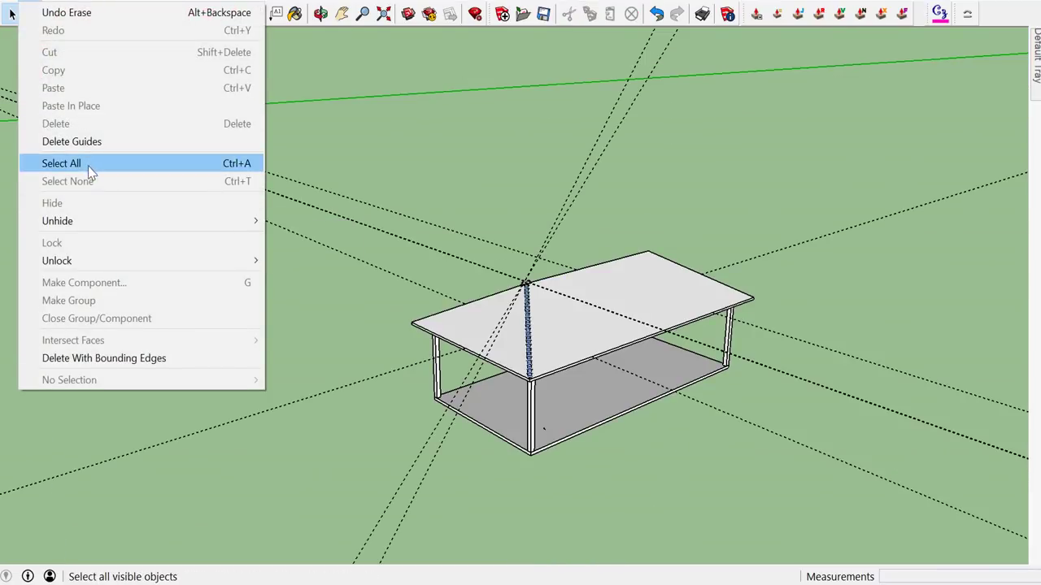
click(101, 143)
scroll(584, 307, up, 2)
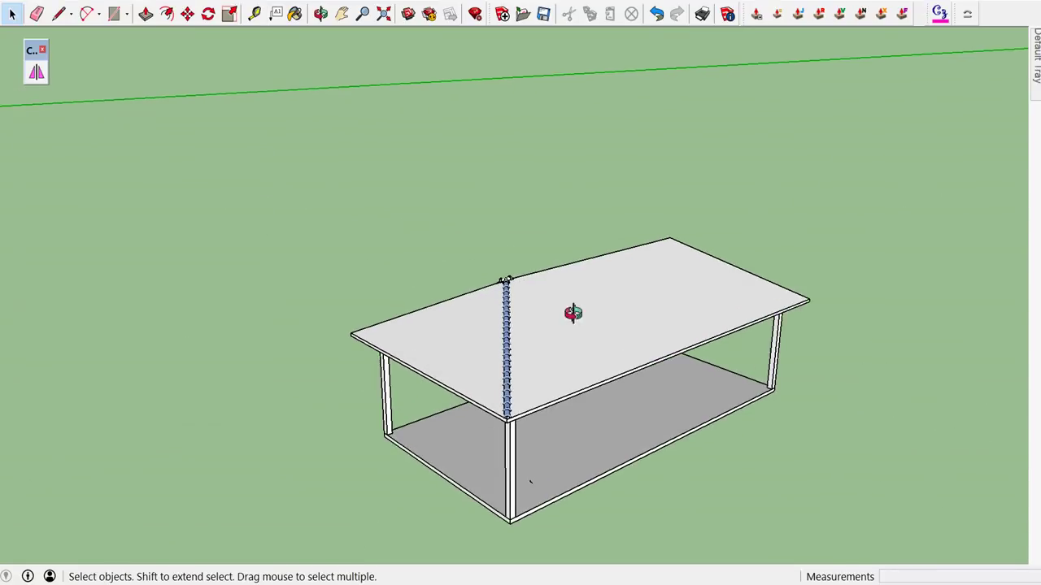
- Select the row of caps along the hip and inspect the roof from several angles
middle_drag(573, 313, 624, 377)
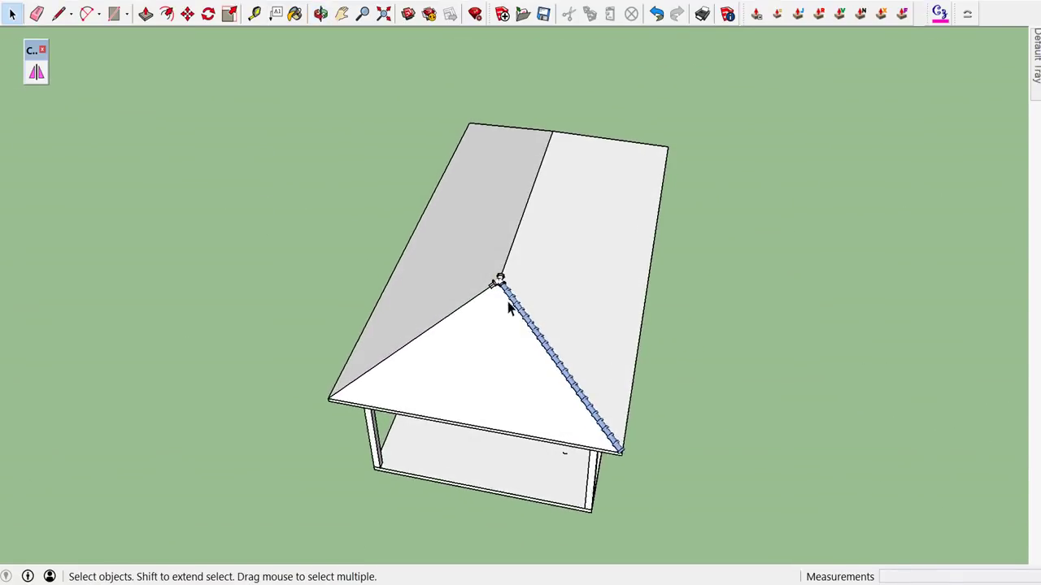
scroll(440, 323, up, 2)
drag(484, 409, 573, 534)
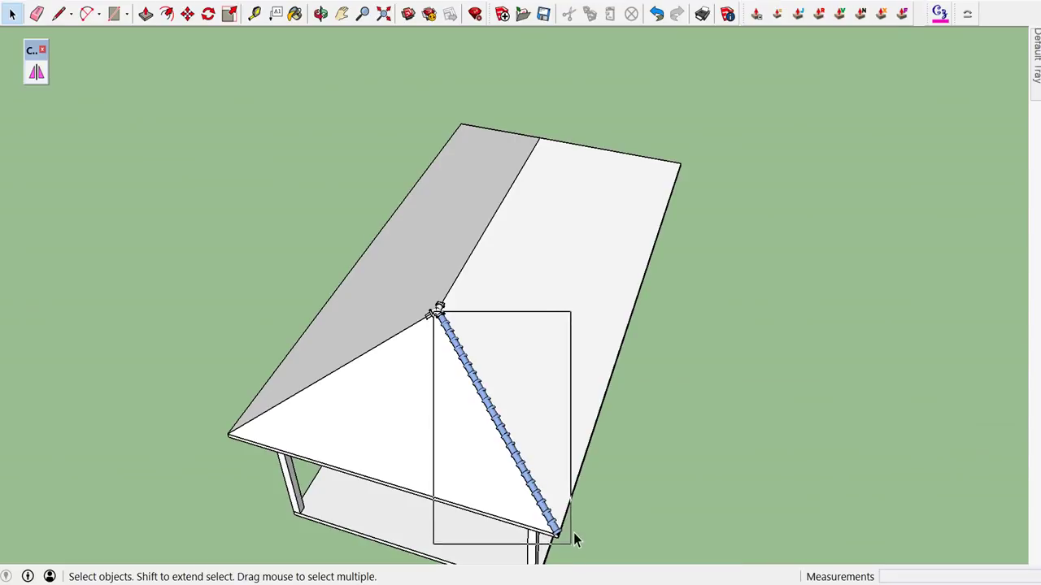
middle_drag(553, 516, 607, 225)
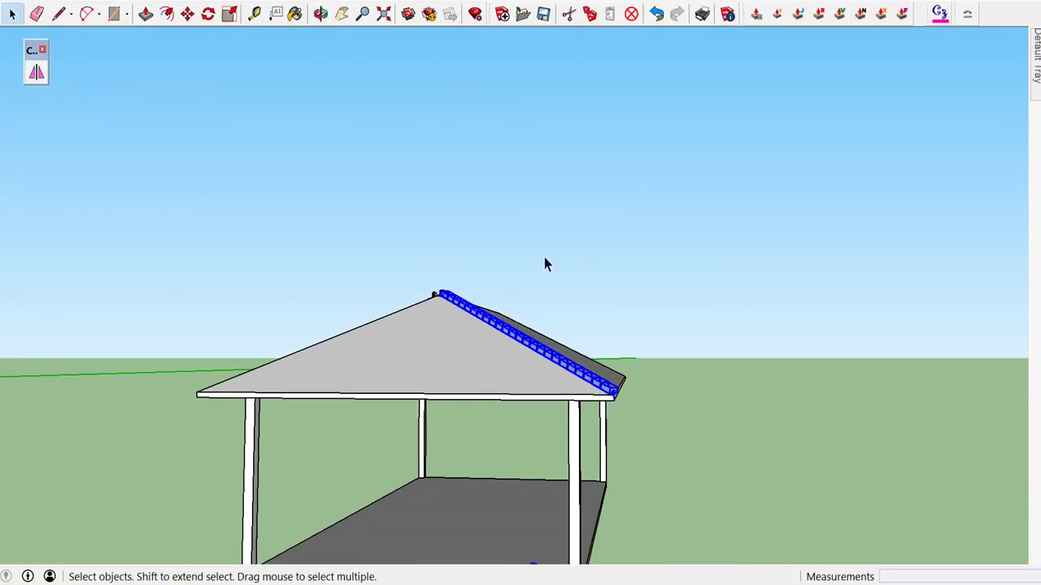
scroll(502, 409, down, 3)
scroll(521, 468, up, 3)
scroll(527, 512, up, 3)
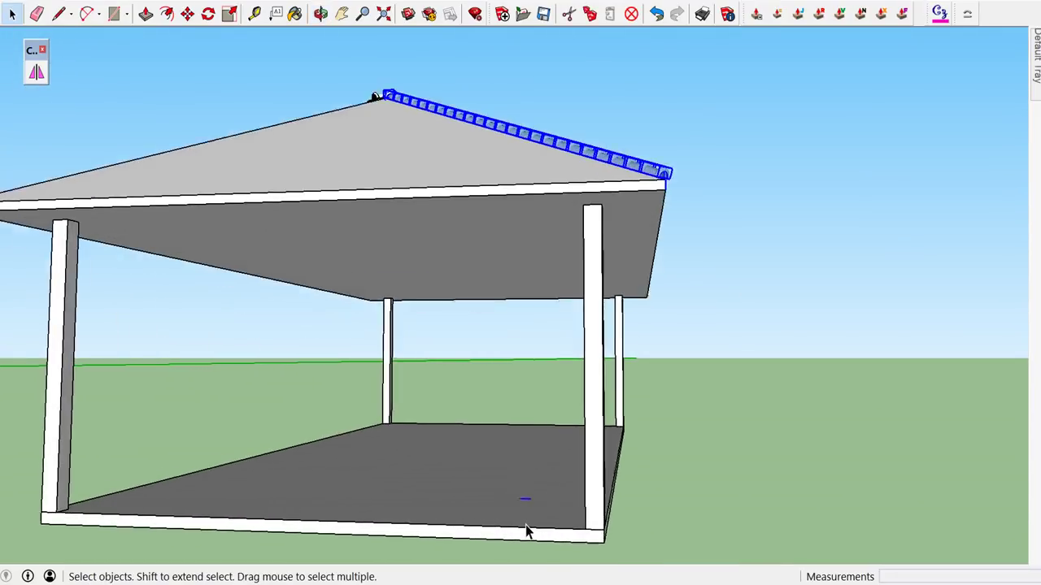
scroll(528, 520, up, 3)
mouse_move(529, 521)
middle_down()
mouse_move(530, 549)
mouse_move(548, 567)
middle_up()
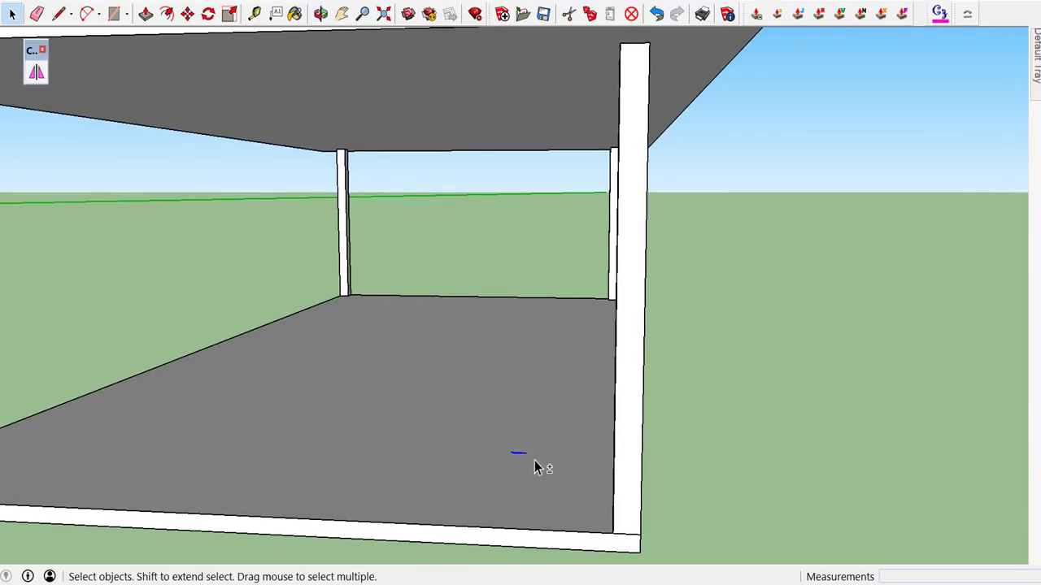
scroll(556, 476, down, 5)
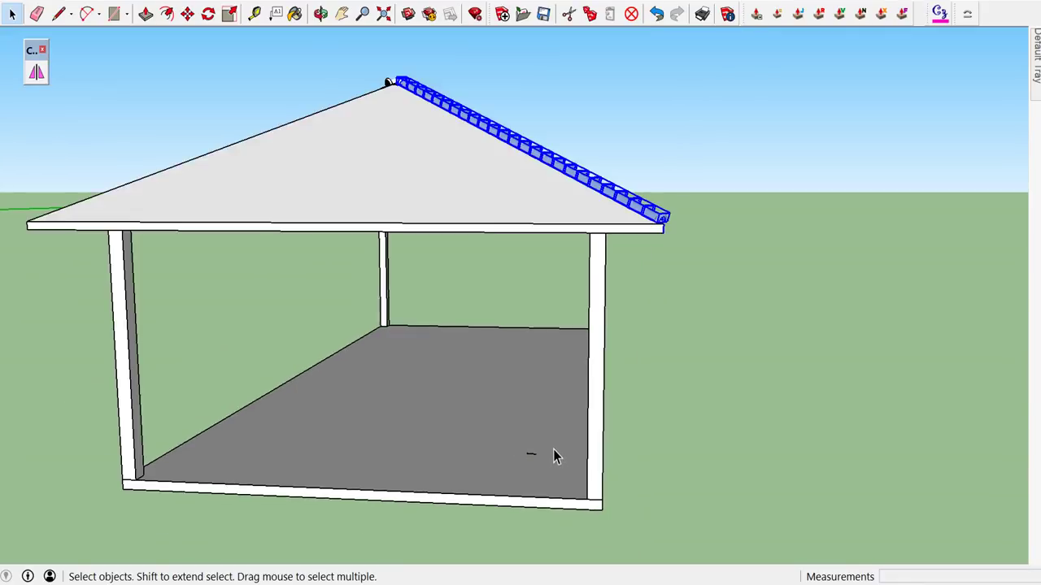
scroll(558, 458, down, 3)
mouse_move(598, 323)
middle_down()
mouse_move(639, 181)
mouse_move(585, 259)
middle_up()
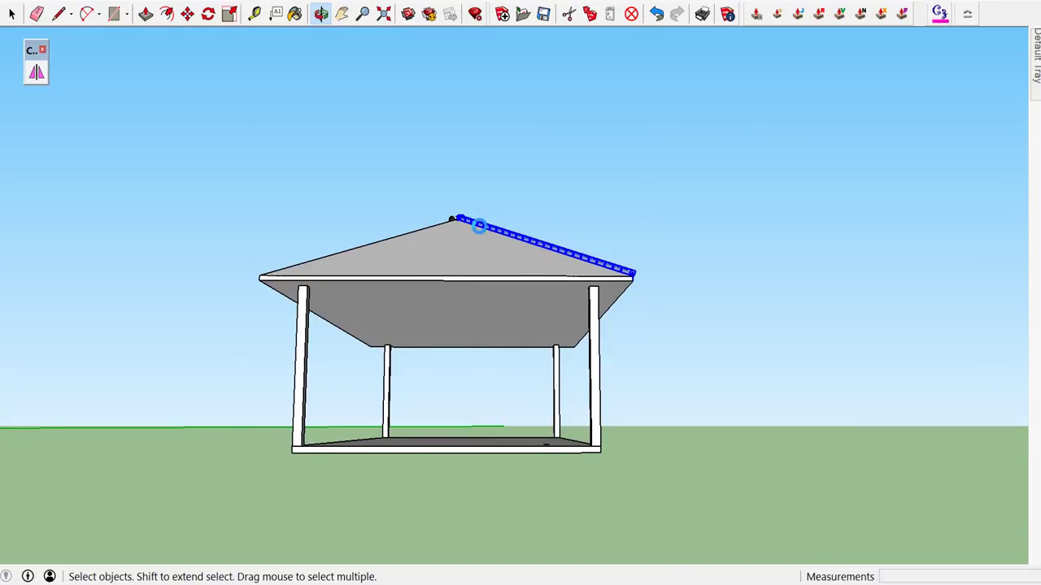
mouse_move(480, 226)
middle_down()
mouse_move(480, 255)
mouse_move(490, 218)
middle_up()
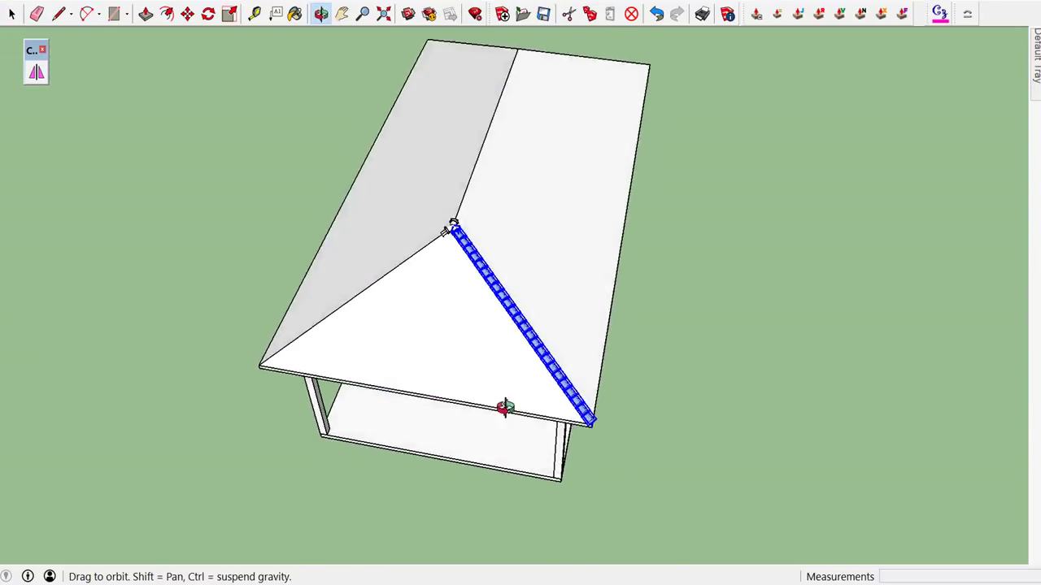
scroll(485, 190, up, 1)
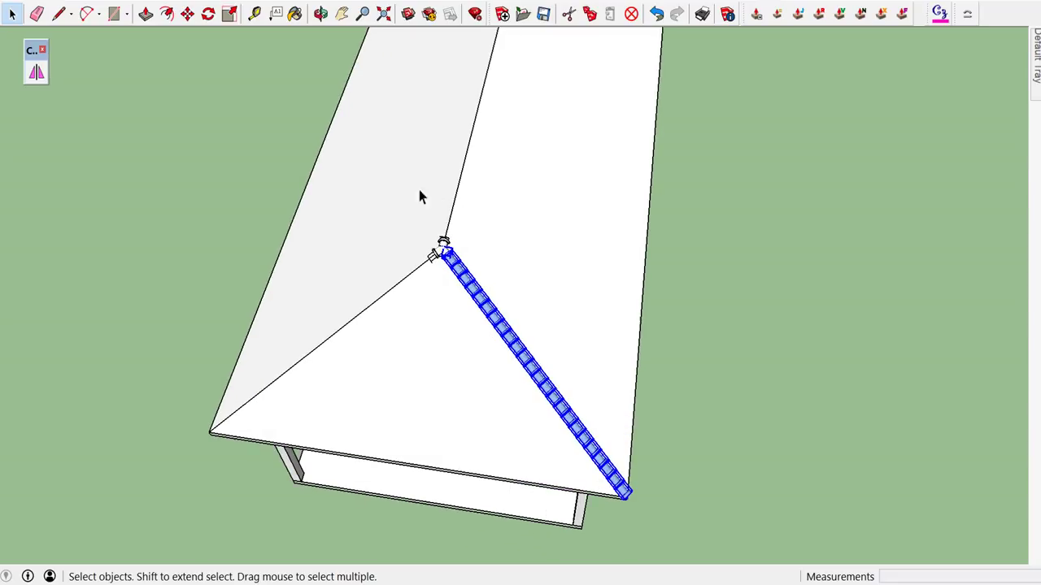
- Mirror a copy of the hip cap row across the ridge onto the opposite hip, then deselect
click(36, 73)
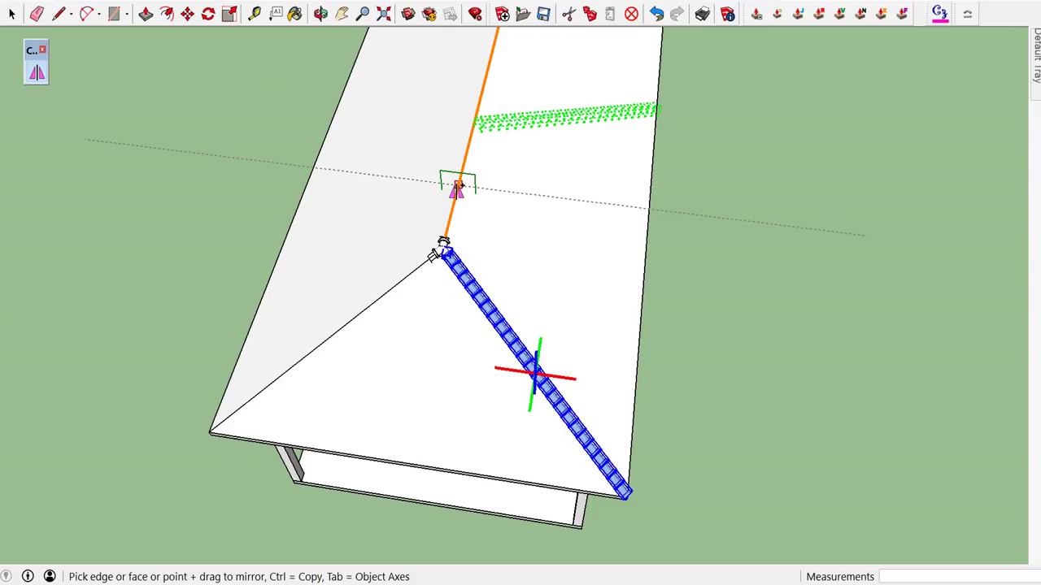
mouse_move(457, 188)
mouse_down()
mouse_move(523, 212)
mouse_move(538, 205)
mouse_up()
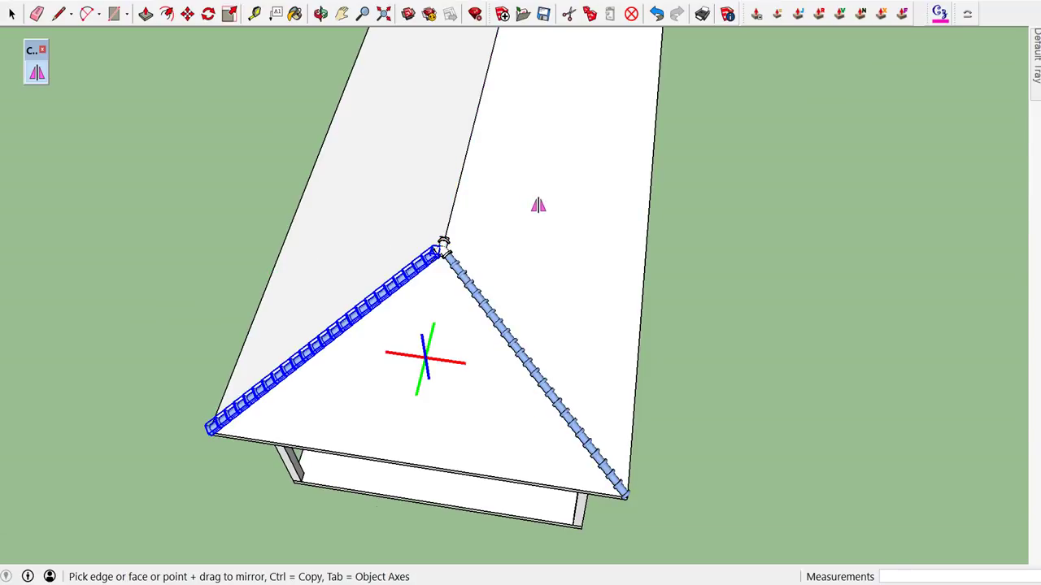
key(space)
click(777, 256)
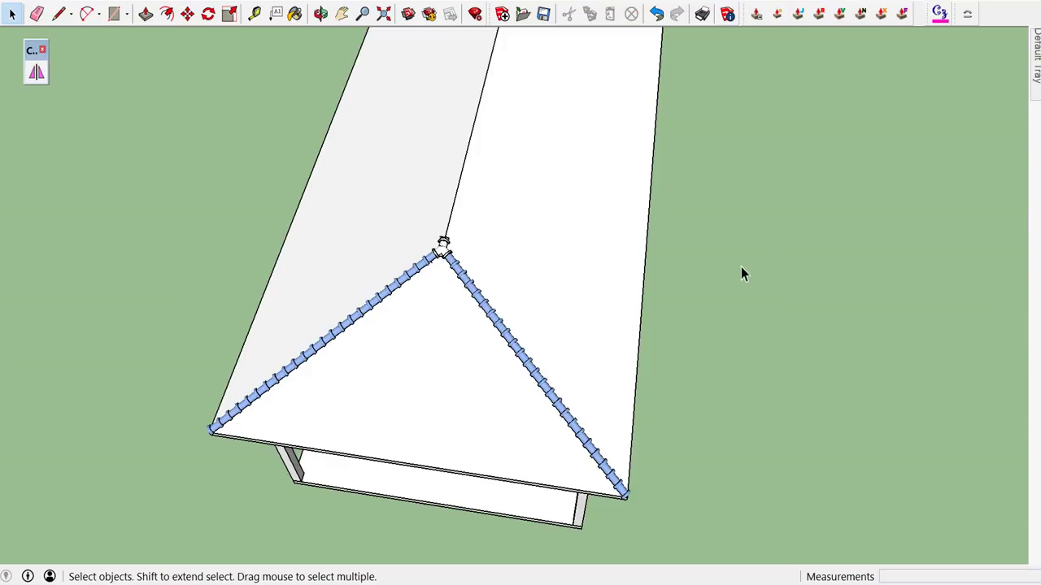
mouse_move(705, 268)
middle_down()
mouse_move(251, 221)
mouse_move(107, 268)
middle_up()
scroll(200, 179, up, 5)
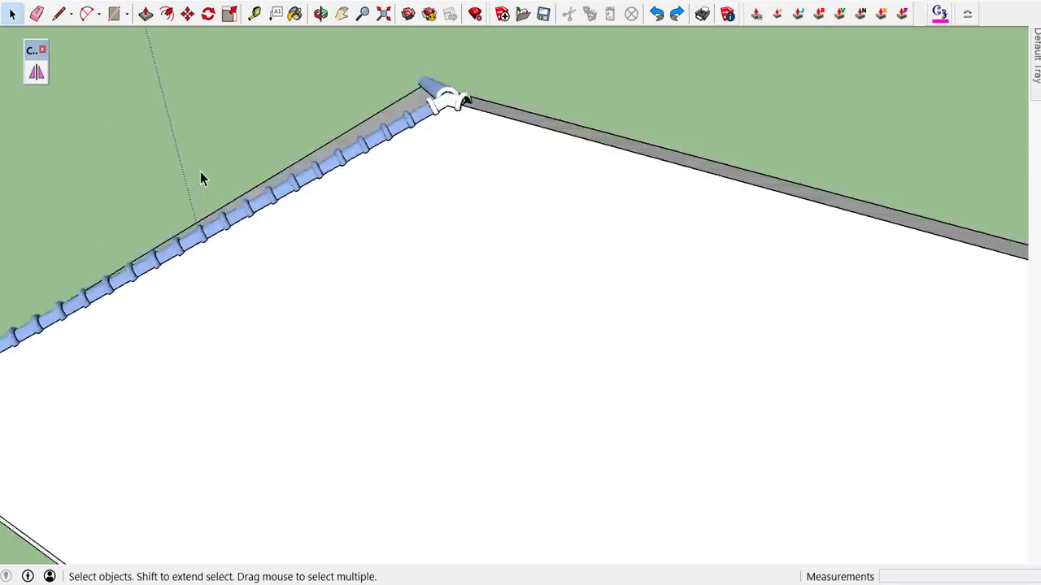
- Zoom and orbit in to inspect the junction arches at the ridge closely
scroll(318, 127, up, 3)
scroll(319, 131, down, 3)
scroll(464, 107, up, 2)
scroll(463, 107, up, 3)
scroll(462, 106, up, 2)
scroll(382, 150, down, 2)
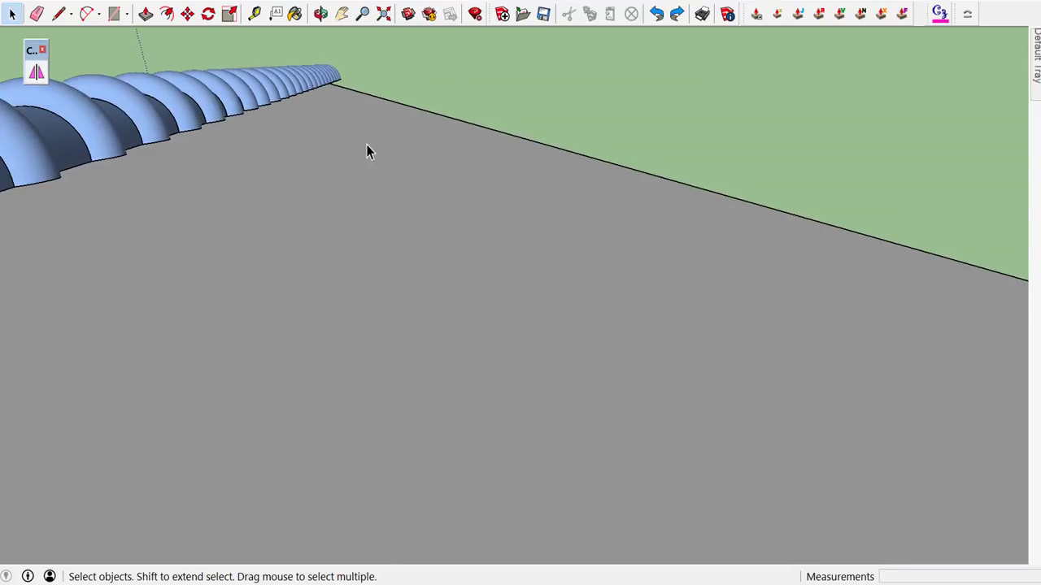
scroll(358, 154, down, 2)
scroll(351, 158, down, 2)
middle_drag(132, 226, 30, 200)
scroll(153, 185, up, 1)
scroll(163, 181, up, 1)
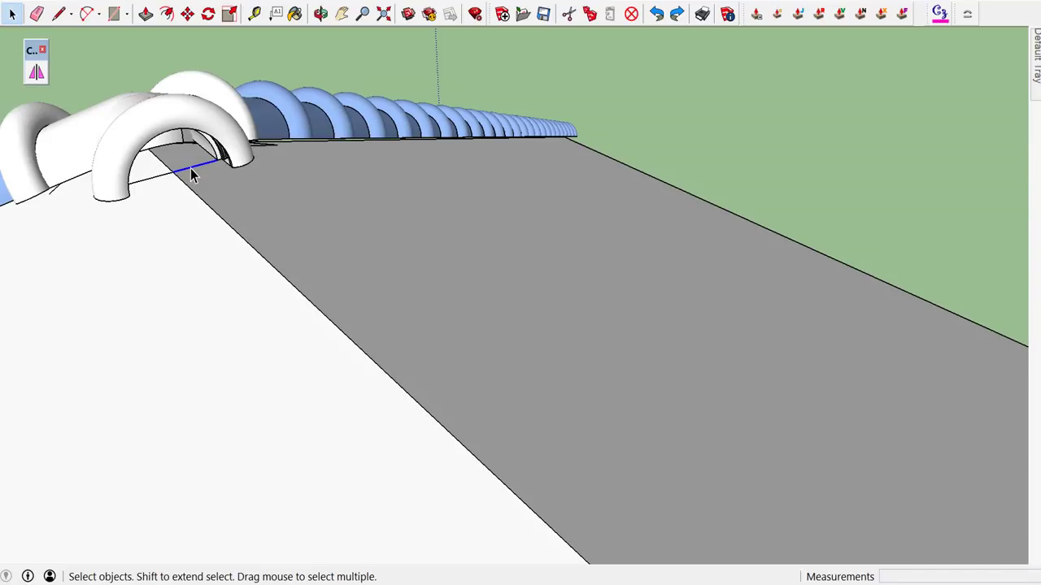
scroll(190, 169, up, 1)
- Switch to the Eraser and orbit back out to view the whole pavilion
key(e)
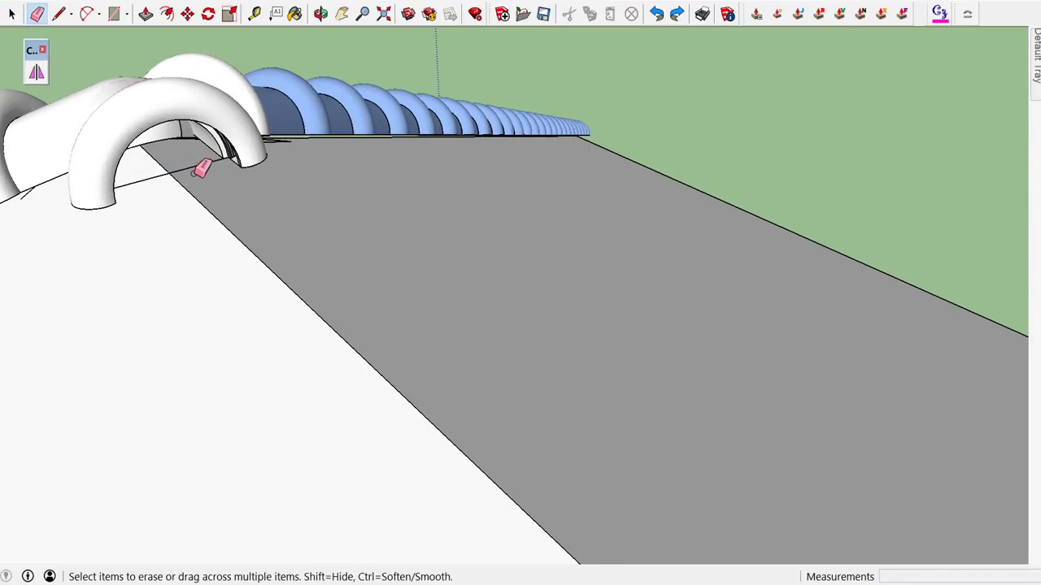
scroll(159, 172, down, 2)
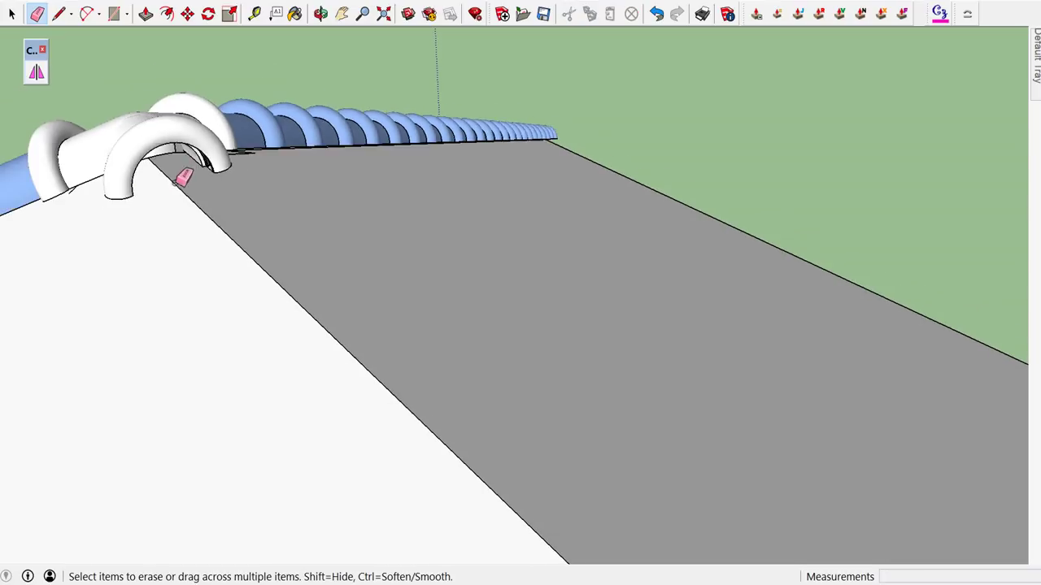
scroll(183, 177, down, 2)
scroll(223, 195, down, 2)
middle_drag(231, 203, 290, 207)
scroll(490, 132, down, 5)
scroll(597, 109, down, 3)
scroll(714, 112, up, 2)
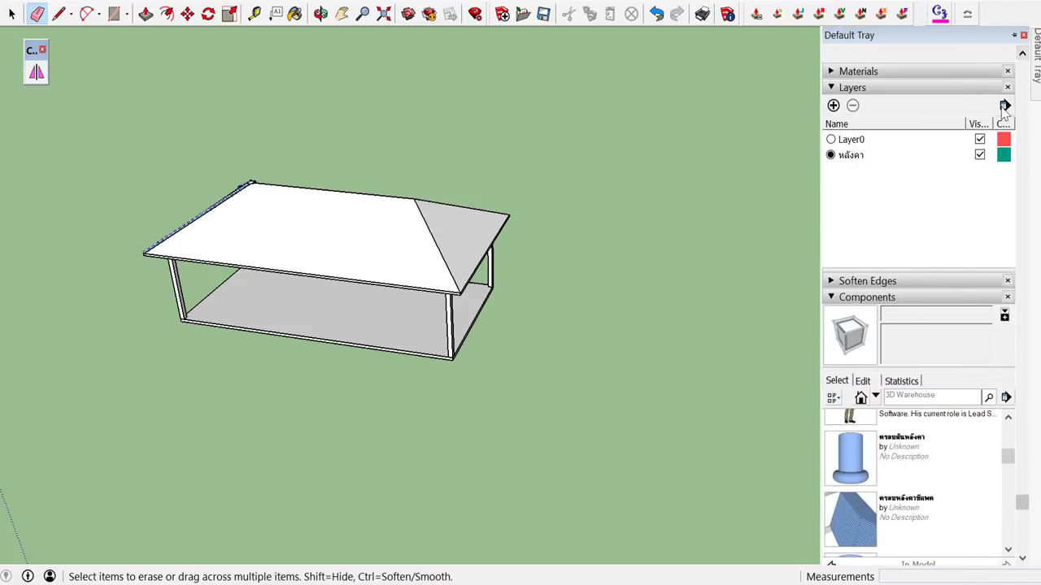
- Hide Layer0, window-select the 7-shaped ridge and hip caps, then show Layer0 again
click(980, 140)
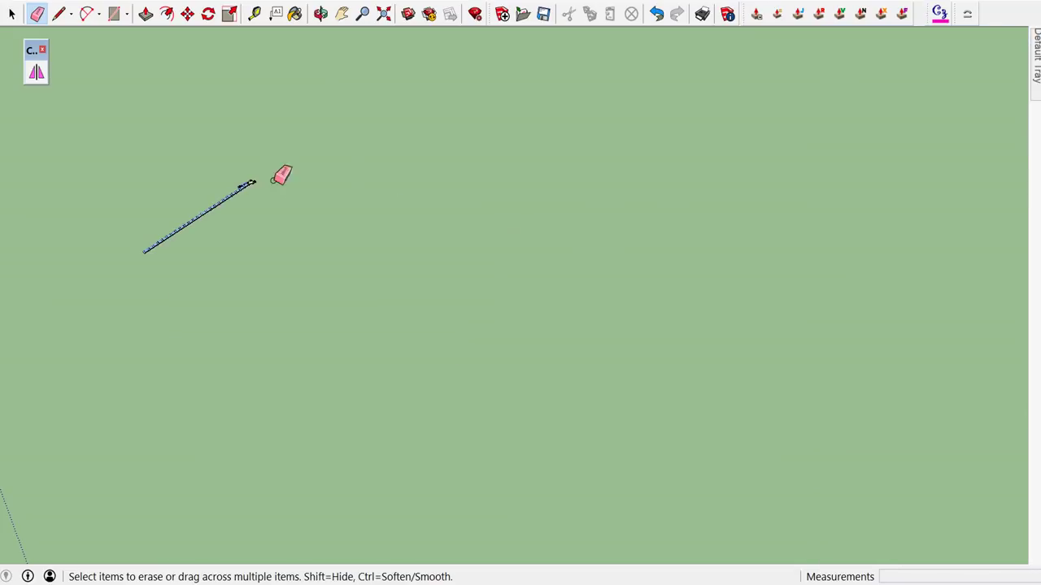
key(space)
drag(283, 103, 474, 271)
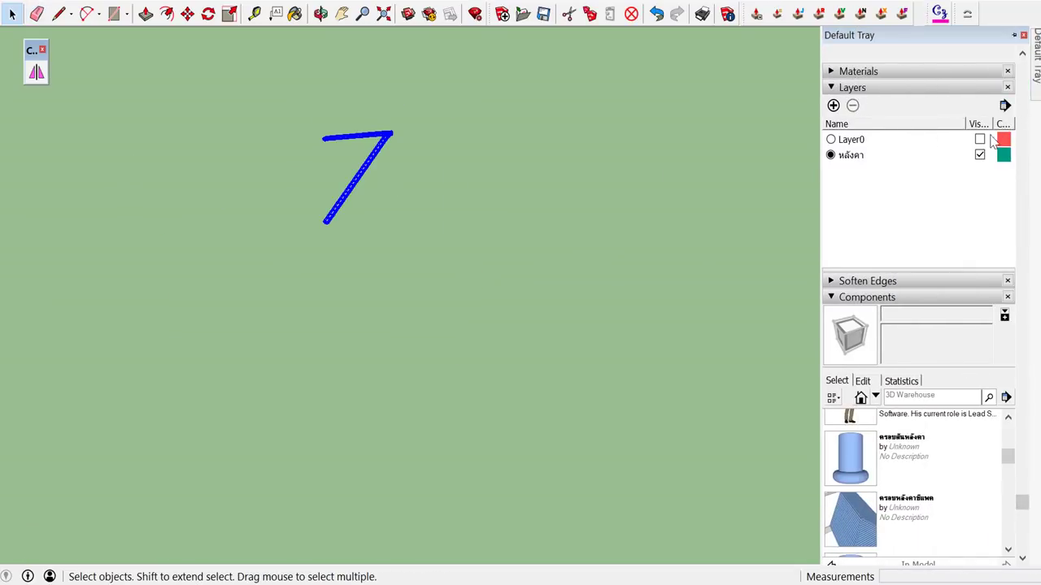
click(980, 157)
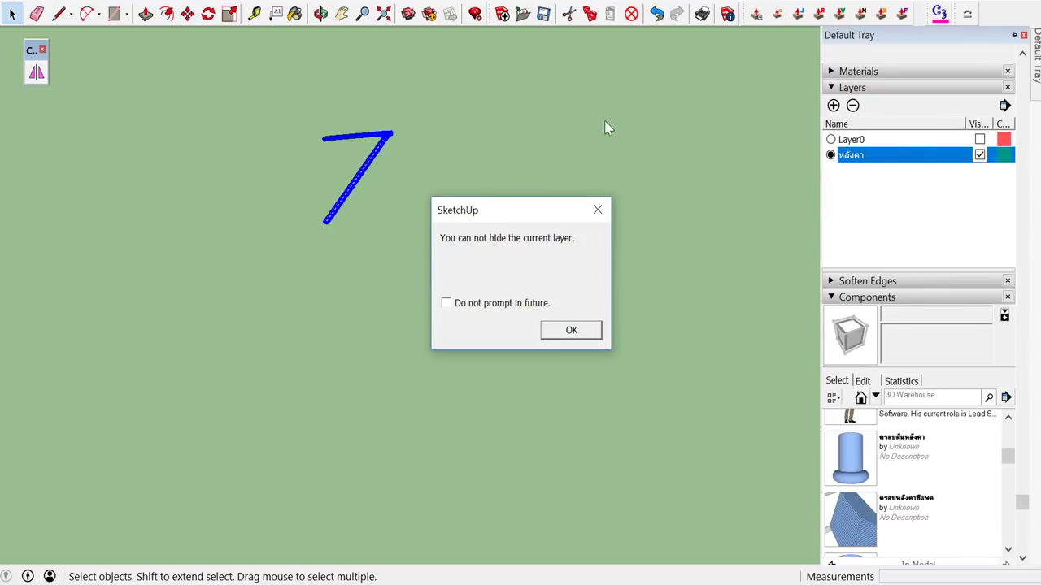
click(587, 332)
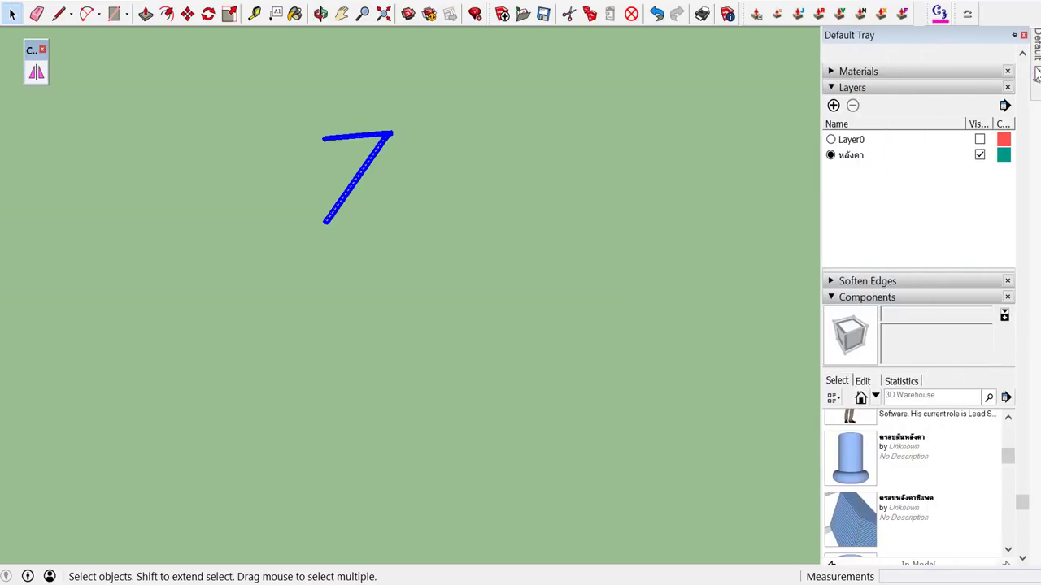
click(980, 140)
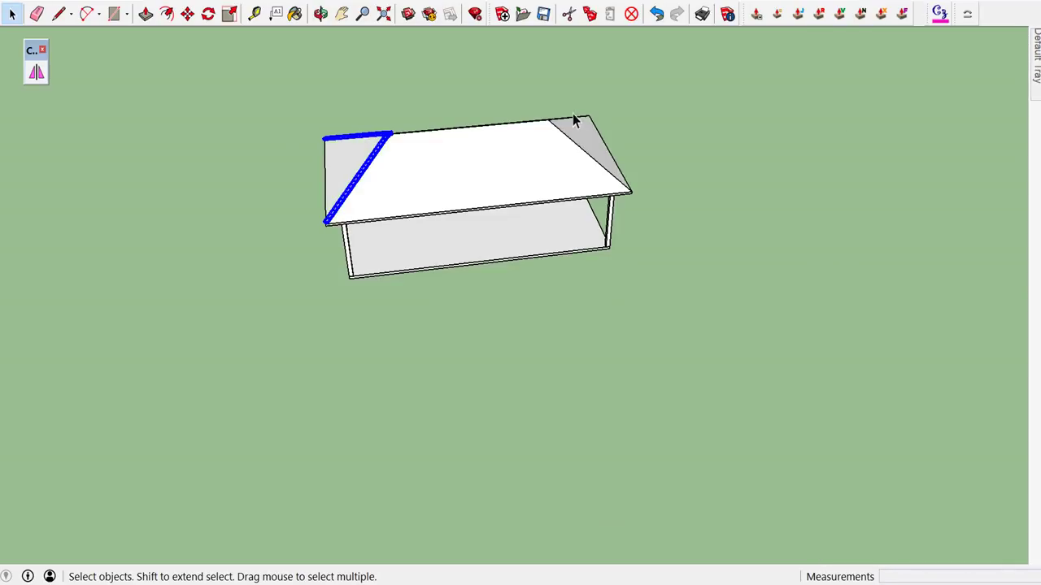
- Mirror the selected 7-shaped caps across the ridge onto the roof's far end, then deselect
scroll(574, 121, up, 5)
middle_drag(515, 109, 472, 171)
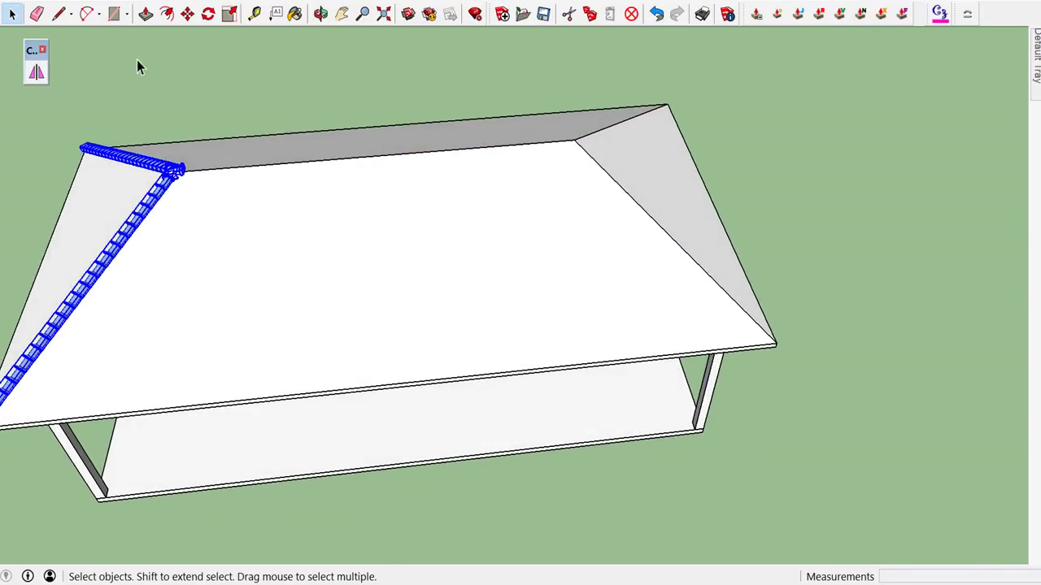
click(37, 73)
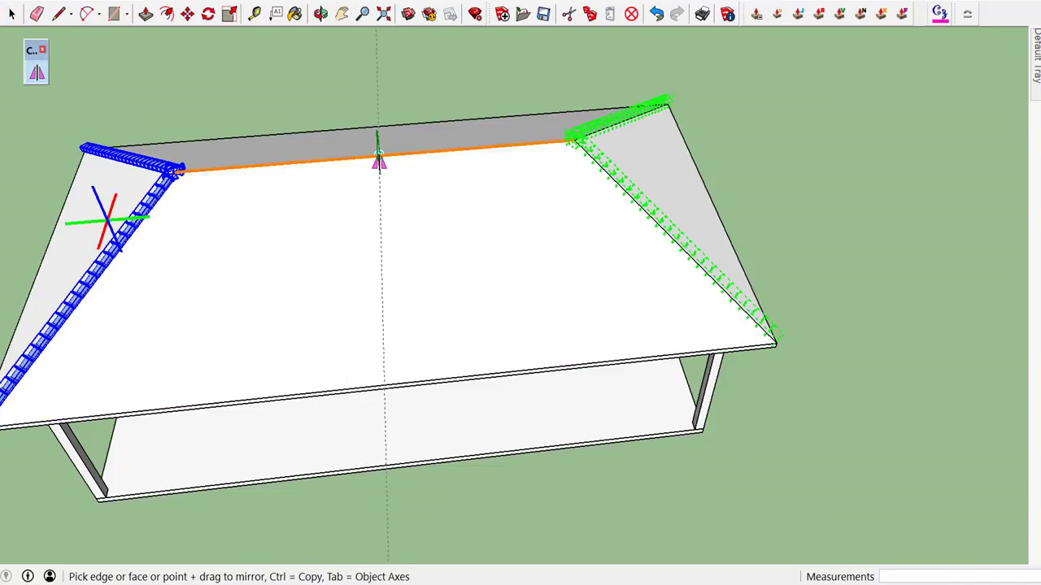
click(404, 163)
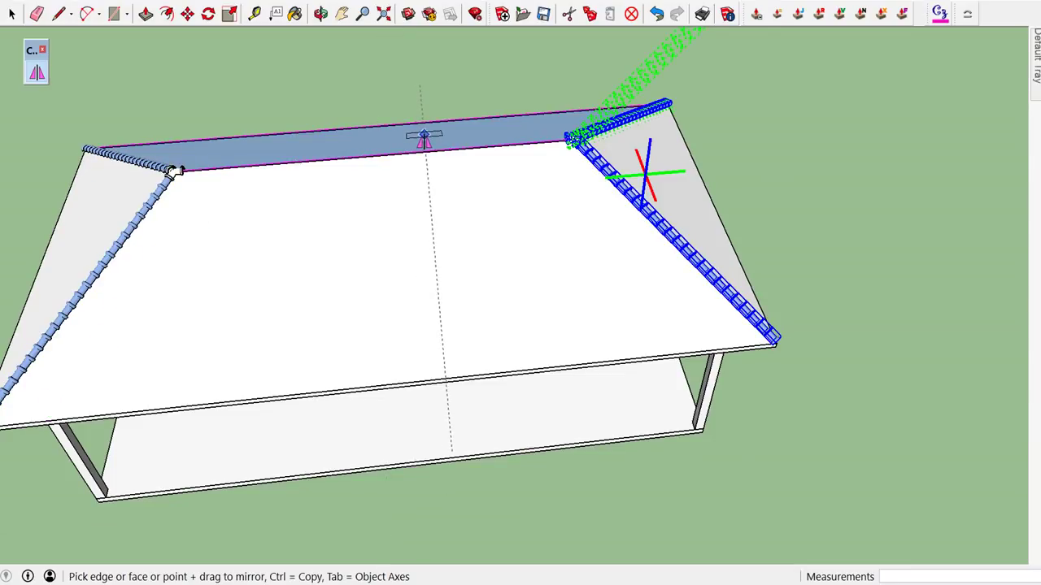
key(space)
click(416, 84)
mouse_move(460, 109)
middle_down()
mouse_move(567, 135)
mouse_move(274, 135)
mouse_move(694, 119)
mouse_move(430, 163)
mouse_move(302, 151)
mouse_move(453, 82)
middle_up()
scroll(453, 82, up, 2)
scroll(453, 82, up, 2)
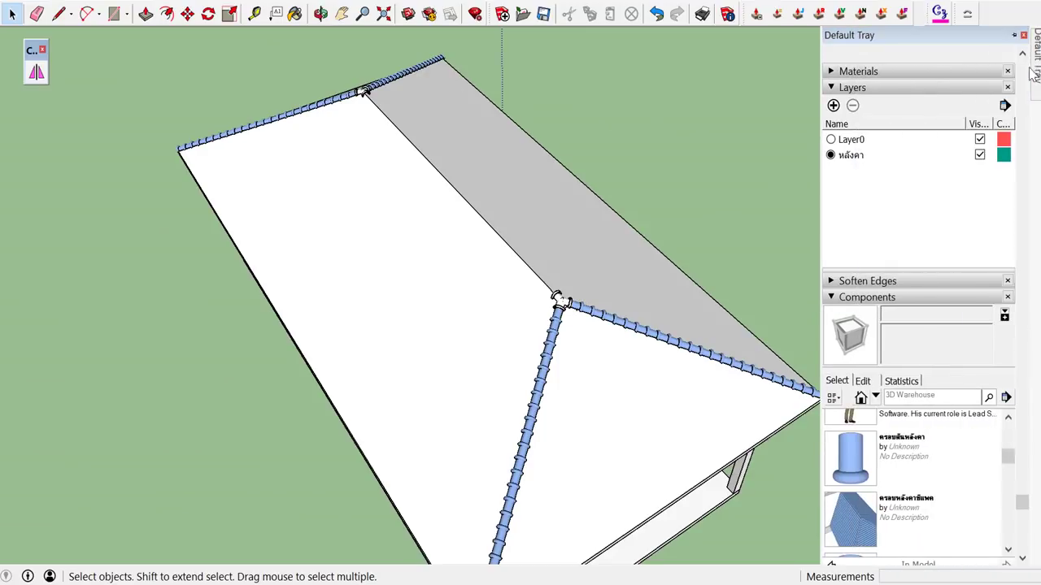
scroll(915, 377, down, 1)
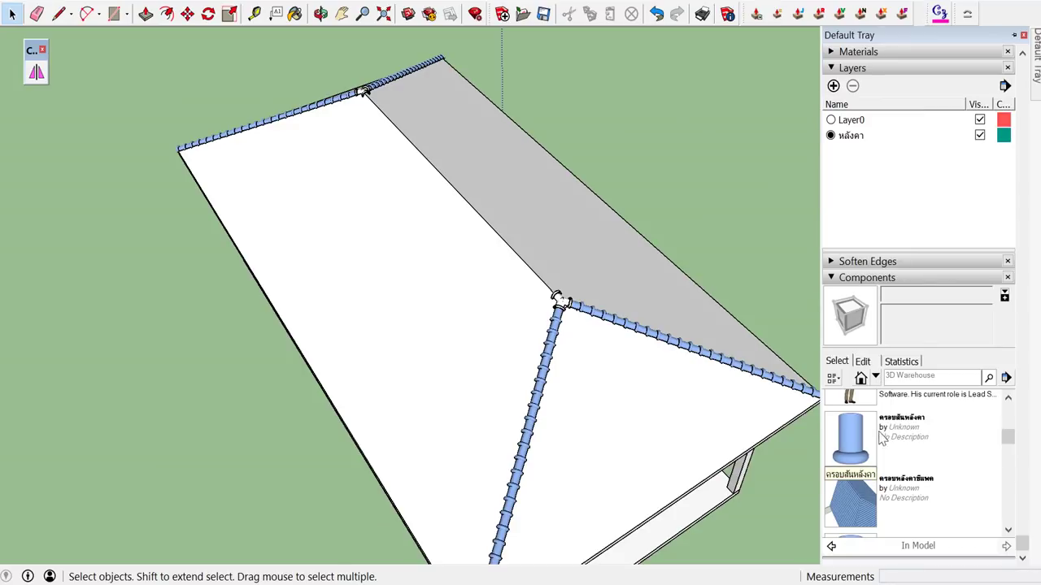
- Place the junction cap component from the Components panel onto the pavilion floor
click(848, 445)
mouse_move(414, 109)
middle_down()
mouse_move(481, 458)
mouse_move(588, 451)
middle_up()
scroll(474, 459, up, 2)
click(474, 461)
key(ctrl+z)
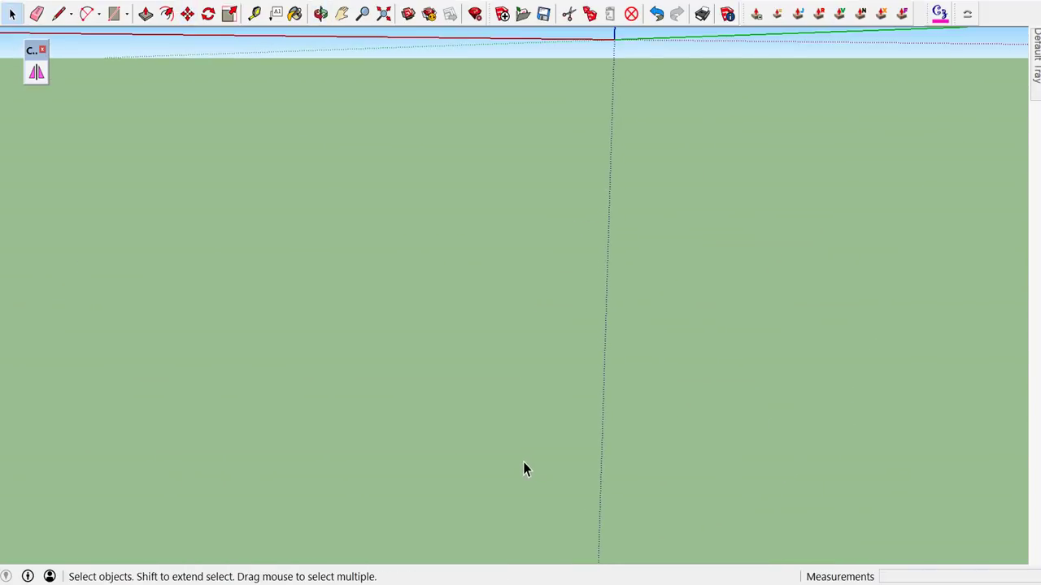
- Orbit to face the back wall and zoom in on the placed junction cap
scroll(525, 462, down, 5)
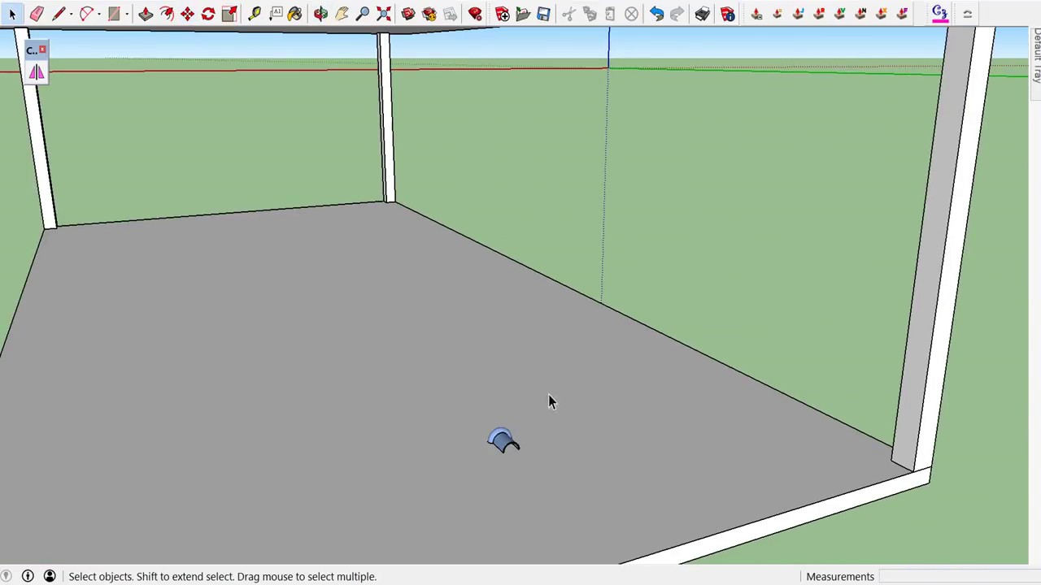
middle_drag(515, 430, 485, 500)
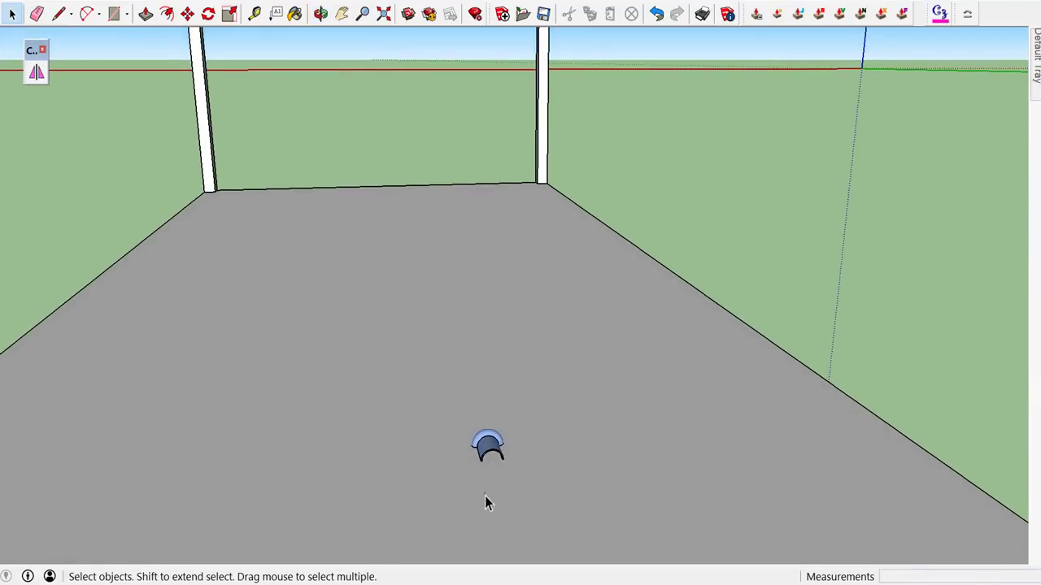
scroll(496, 476, up, 1)
scroll(498, 462, up, 1)
scroll(494, 457, up, 2)
scroll(492, 459, up, 2)
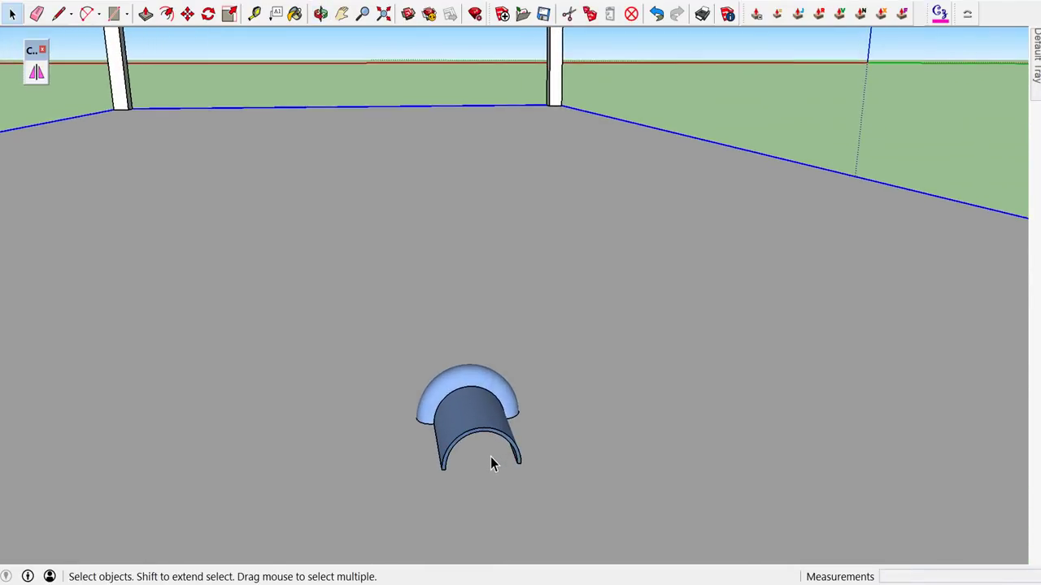
scroll(491, 463, up, 1)
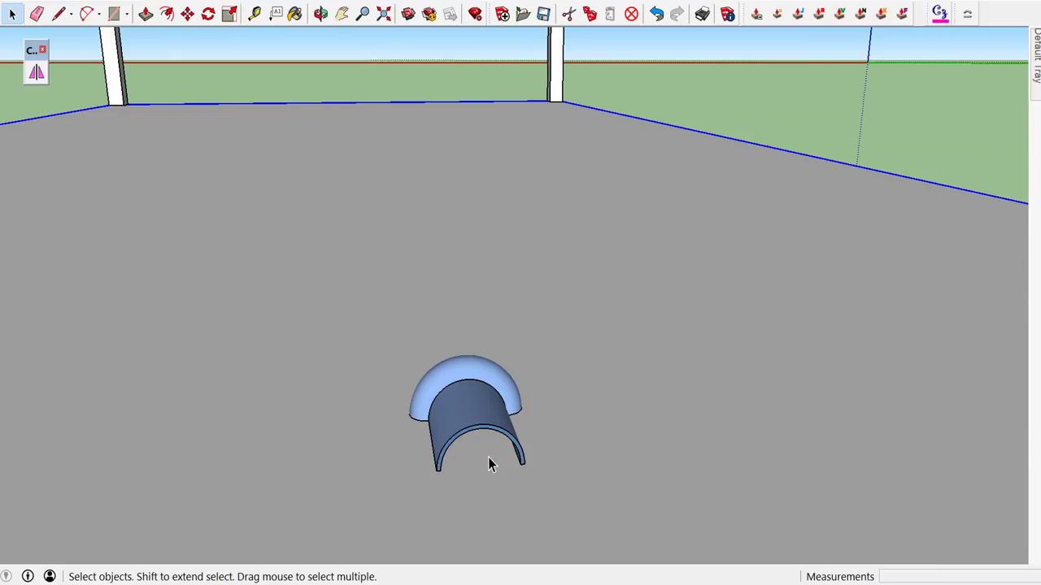
scroll(489, 460, up, 1)
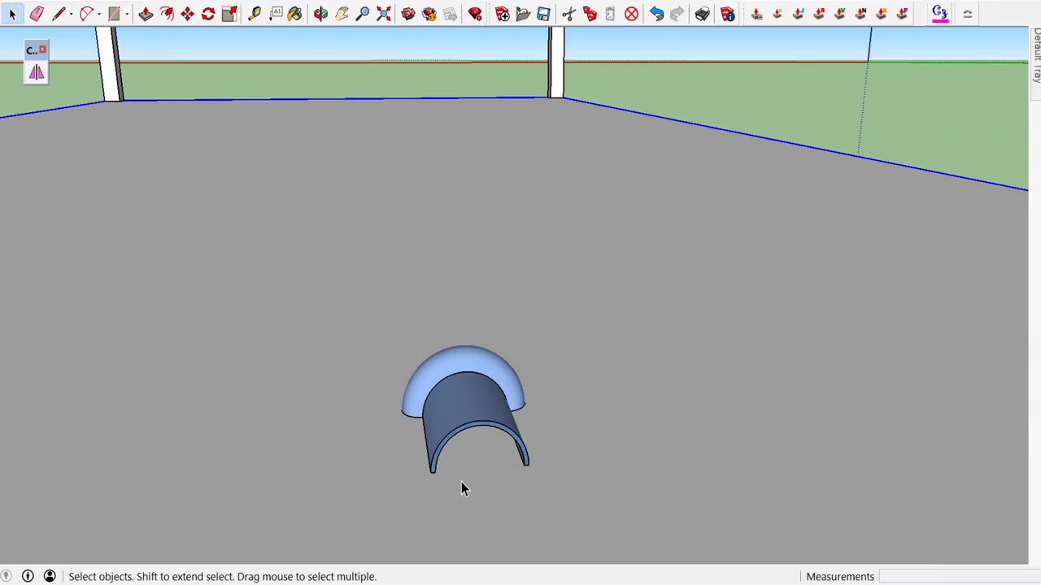
key(l)
scroll(435, 470, up, 1)
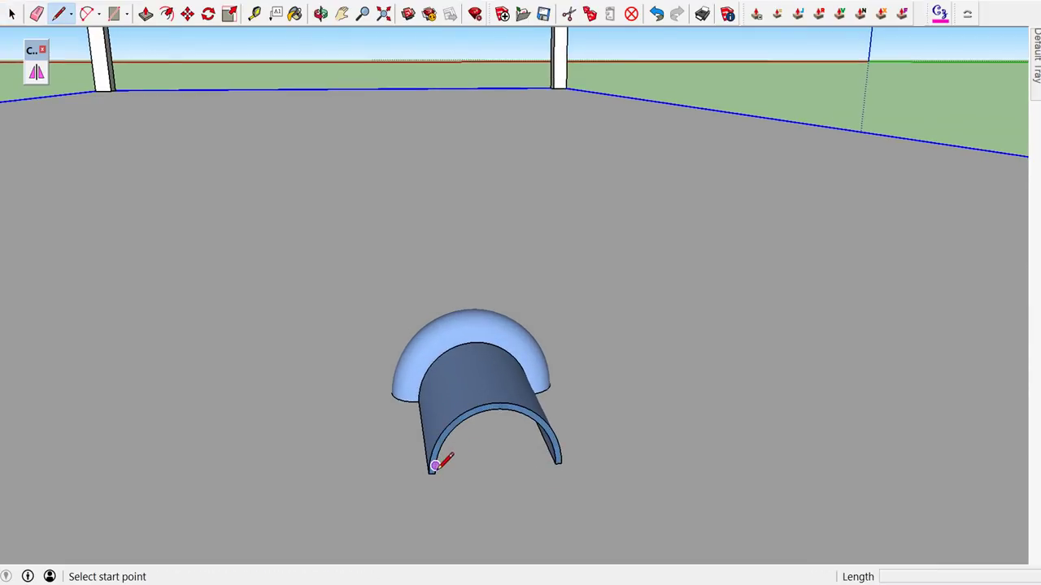
- Draw a line closing the arch's open base between its two endpoints
scroll(435, 466, up, 2)
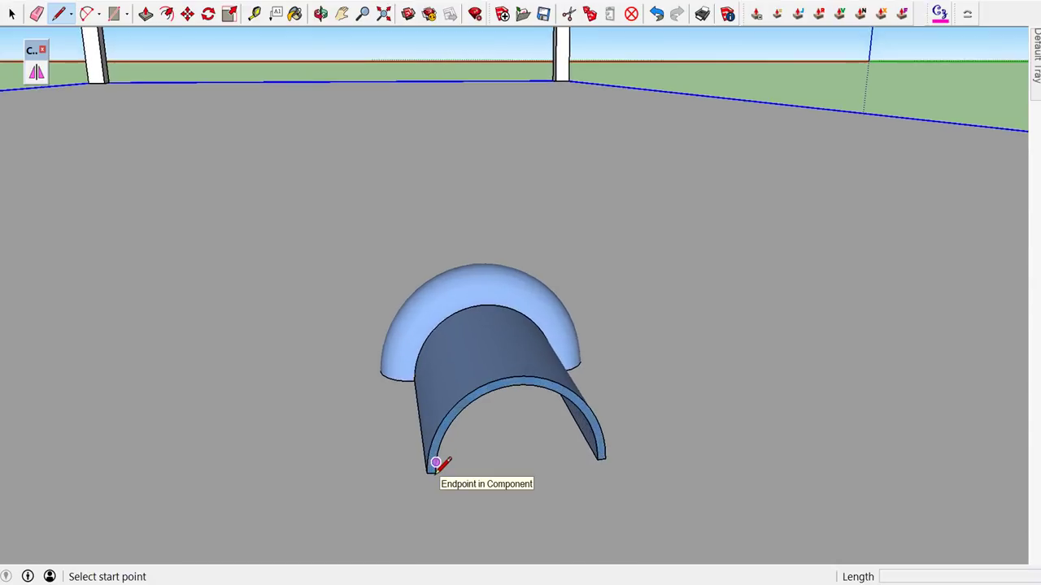
click(435, 470)
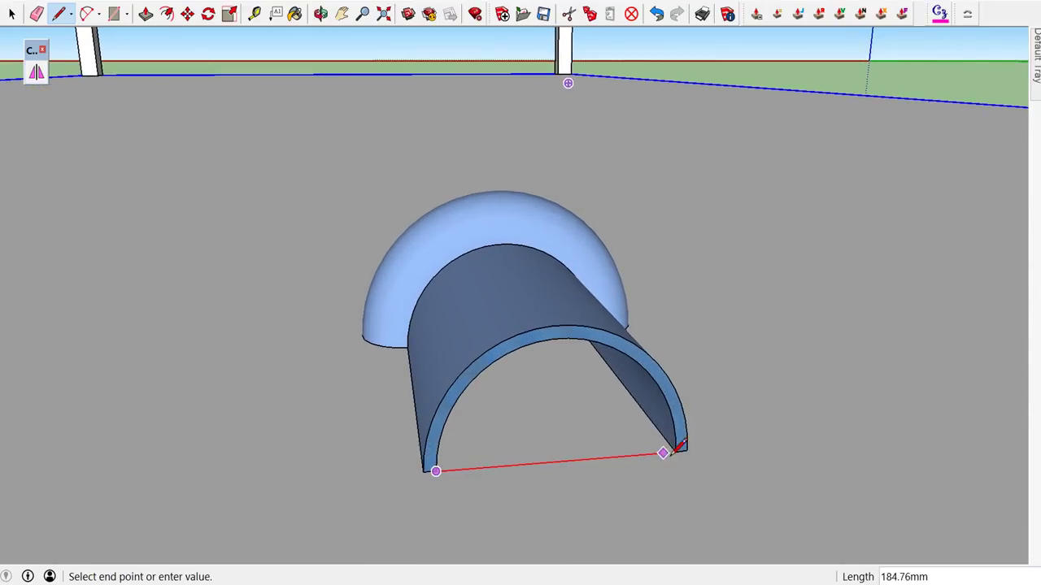
click(675, 451)
middle_drag(687, 448, 917, 463)
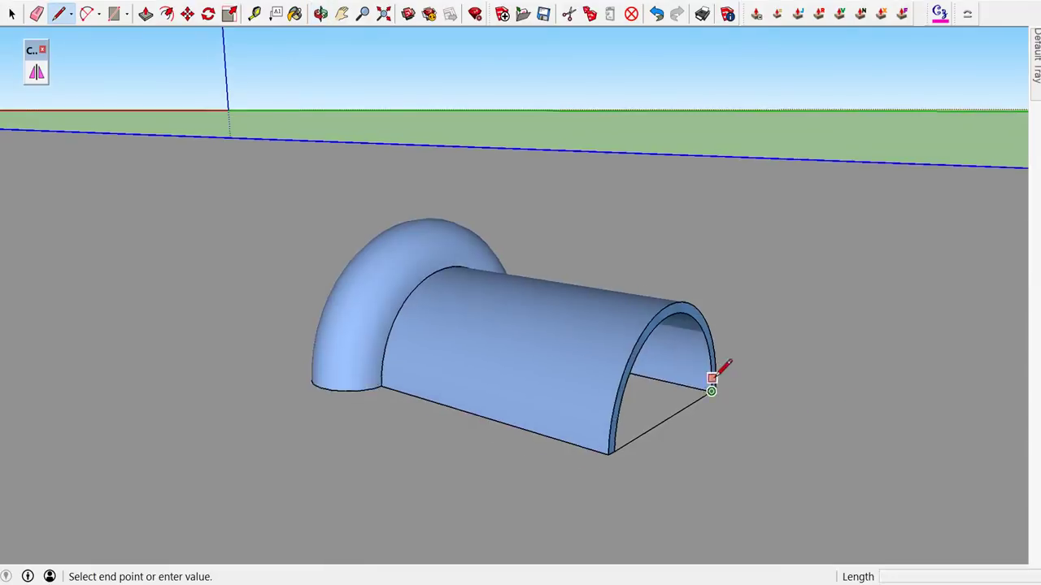
scroll(651, 326, down, 2)
mouse_move(651, 325)
middle_down()
mouse_move(945, 554)
mouse_move(397, 243)
middle_up()
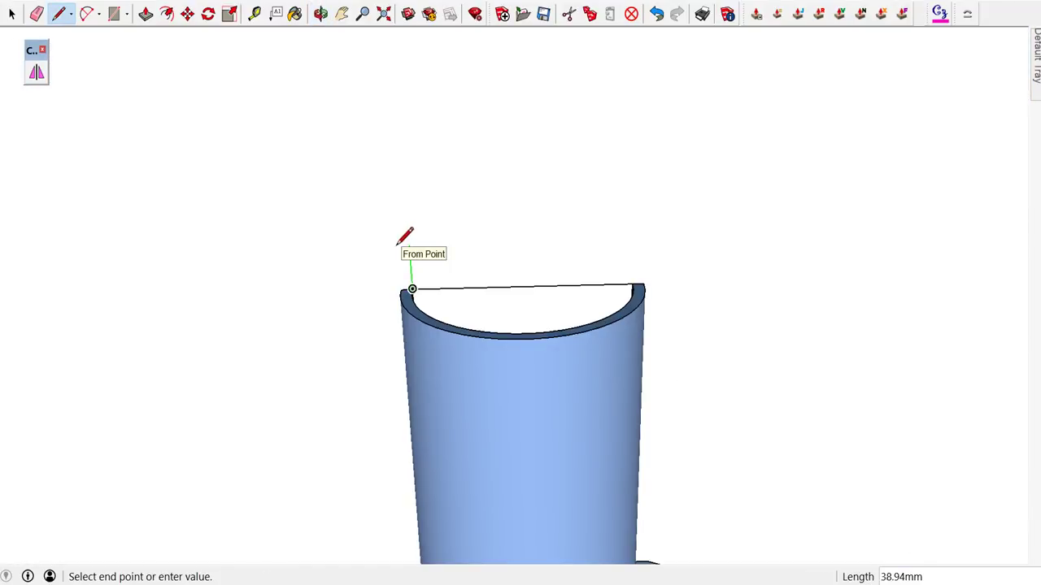
key(Escape)
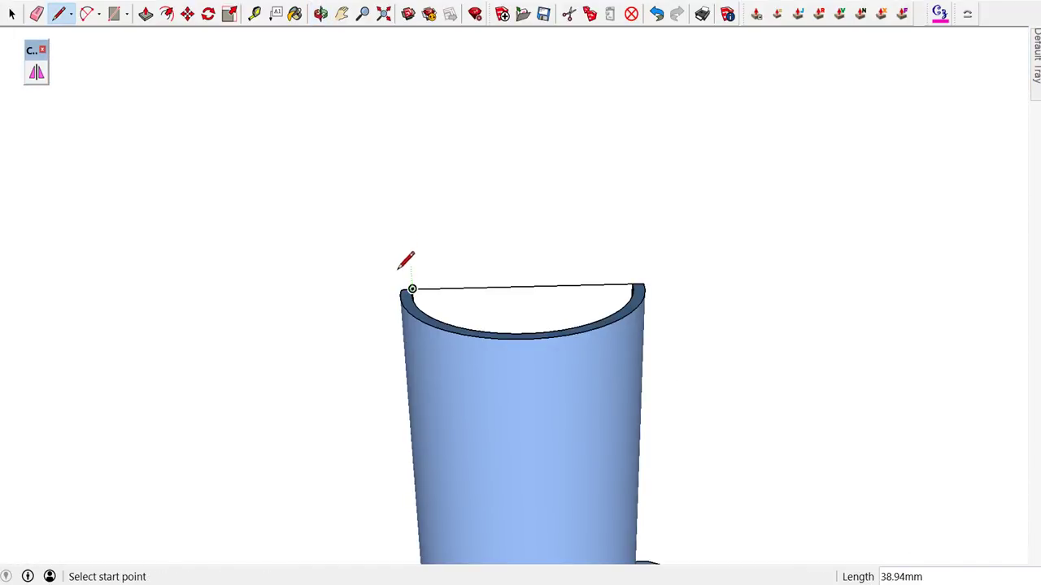
- Draw a direction-locked line rising straight up from the cap's lower corner
scroll(402, 289, up, 3)
scroll(406, 290, up, 1)
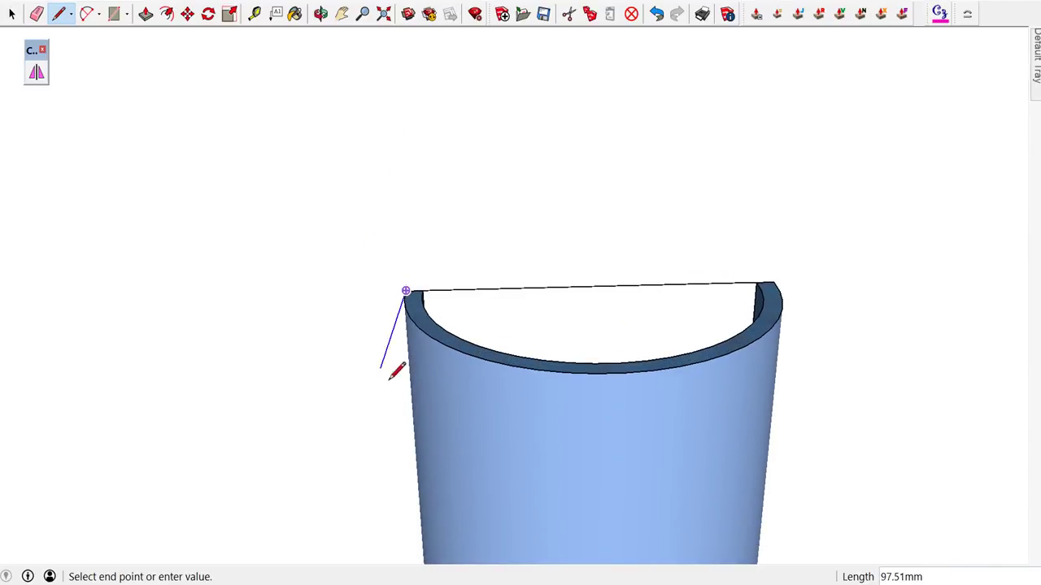
key(shift)
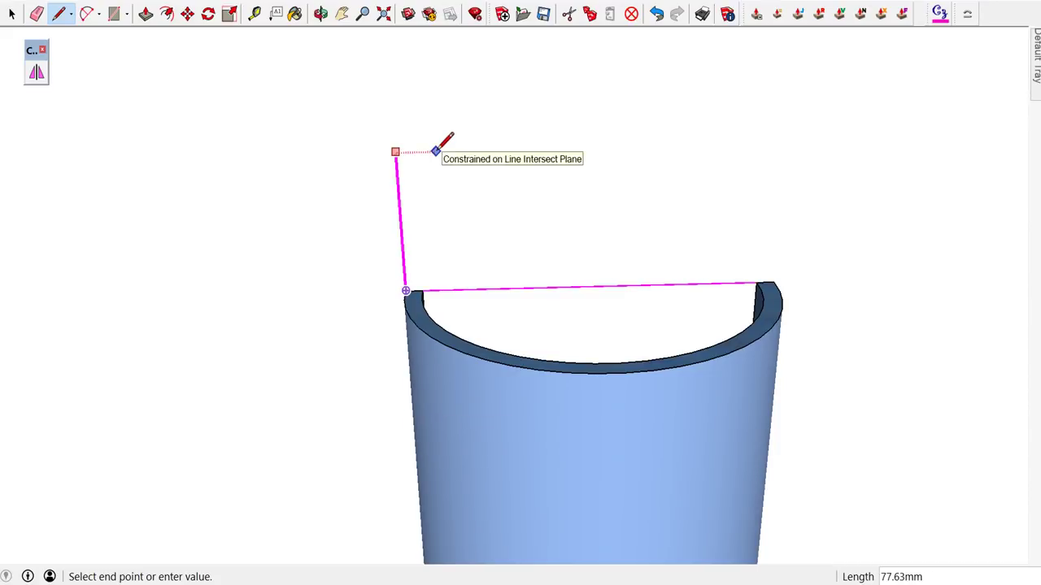
click(431, 90)
key(space)
scroll(422, 120, down, 1)
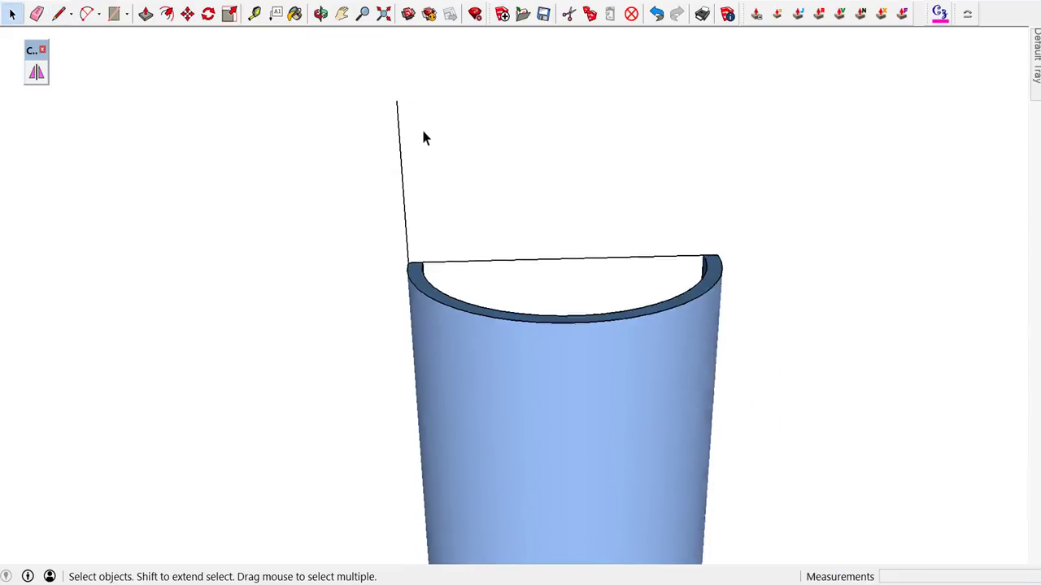
scroll(414, 164, down, 3)
scroll(485, 266, down, 3)
scroll(512, 300, up, 3)
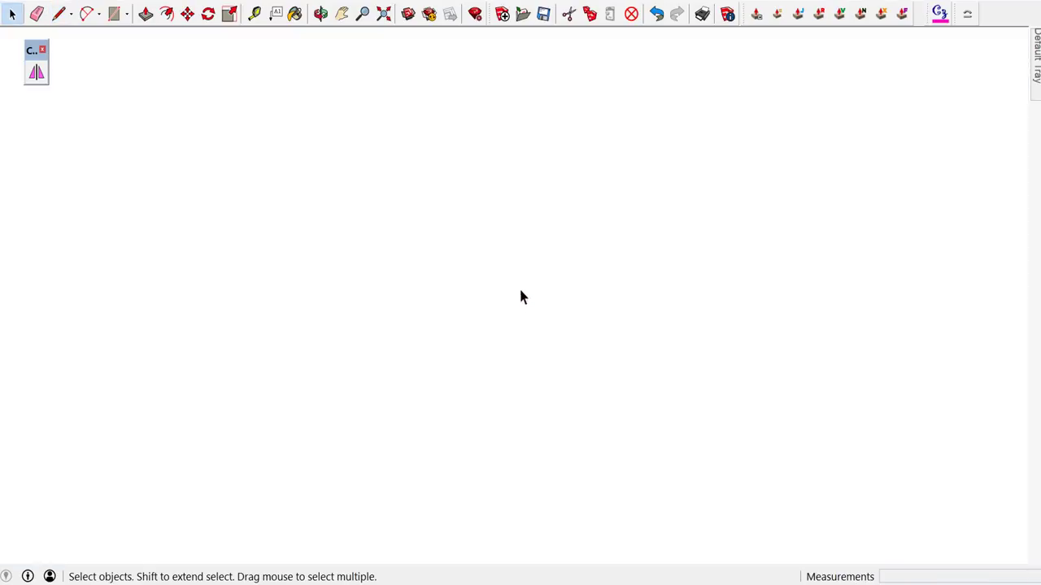
- Zoom and orbit in on the white ridge-and-hip tee fitting under the V-shaped caps
scroll(524, 248, up, 3)
scroll(537, 193, down, 3)
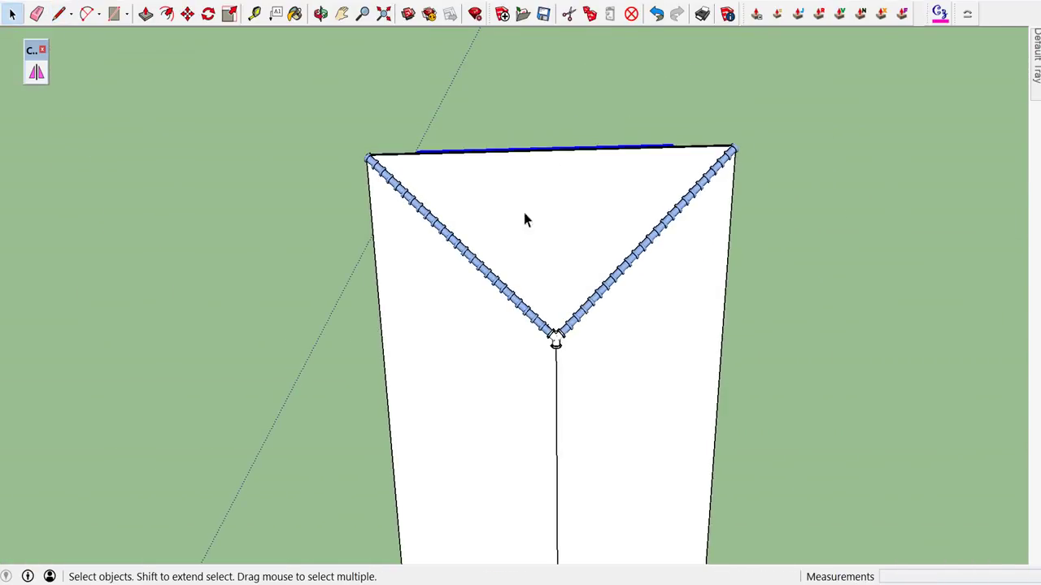
mouse_move(523, 345)
middle_down()
mouse_move(561, 225)
mouse_move(560, 333)
mouse_move(597, 211)
mouse_move(546, 325)
mouse_move(564, 244)
mouse_move(561, 285)
mouse_move(521, 192)
middle_up()
scroll(550, 308, up, 3)
scroll(504, 253, up, 2)
scroll(505, 266, up, 2)
middle_drag(505, 265, 426, 240)
scroll(430, 260, up, 2)
scroll(444, 280, up, 2)
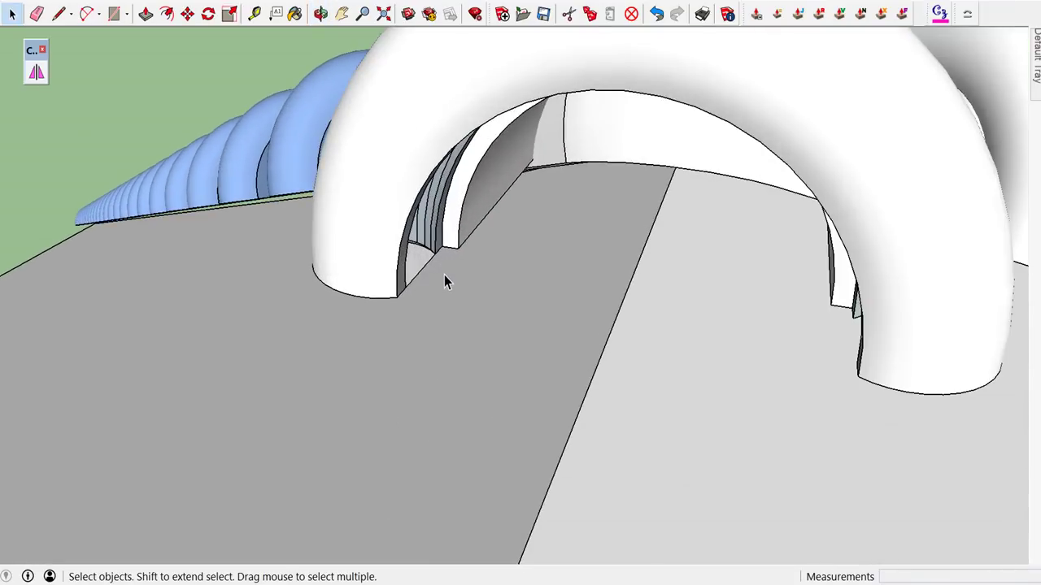
middle_drag(444, 282, 457, 297)
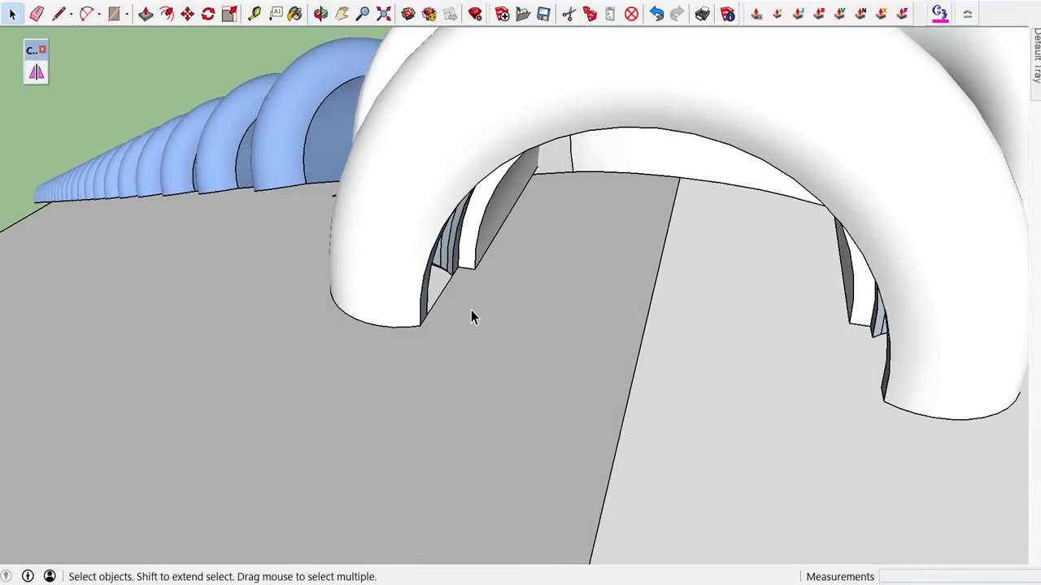
scroll(459, 319, up, 1)
- Draw a line across the floor between the two white arch feet, then return to a front view
key(l)
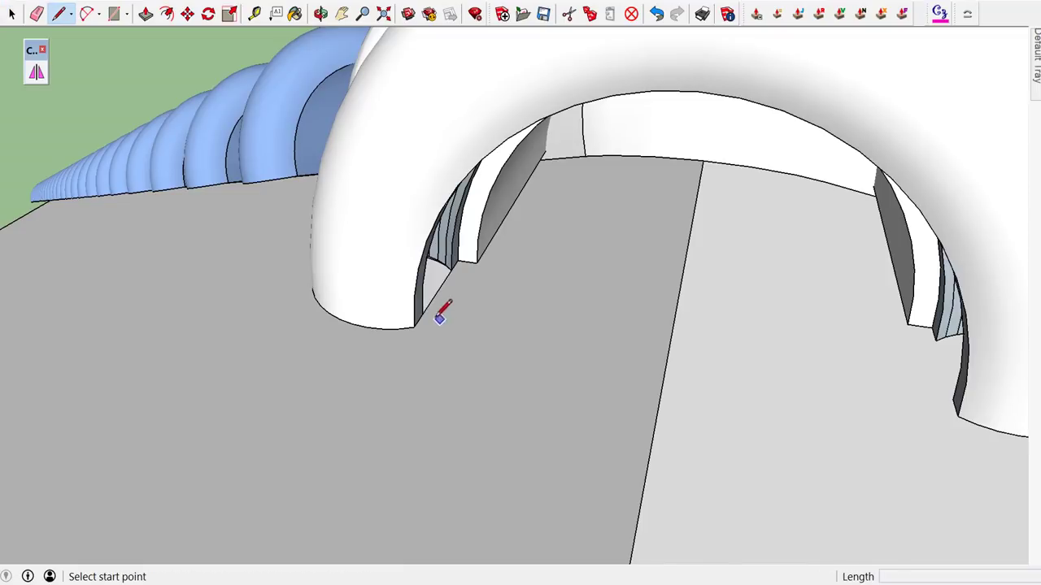
click(422, 314)
scroll(476, 317, down, 2)
mouse_move(482, 337)
middle_down()
mouse_move(641, 339)
mouse_move(757, 283)
middle_up()
scroll(792, 273, up, 1)
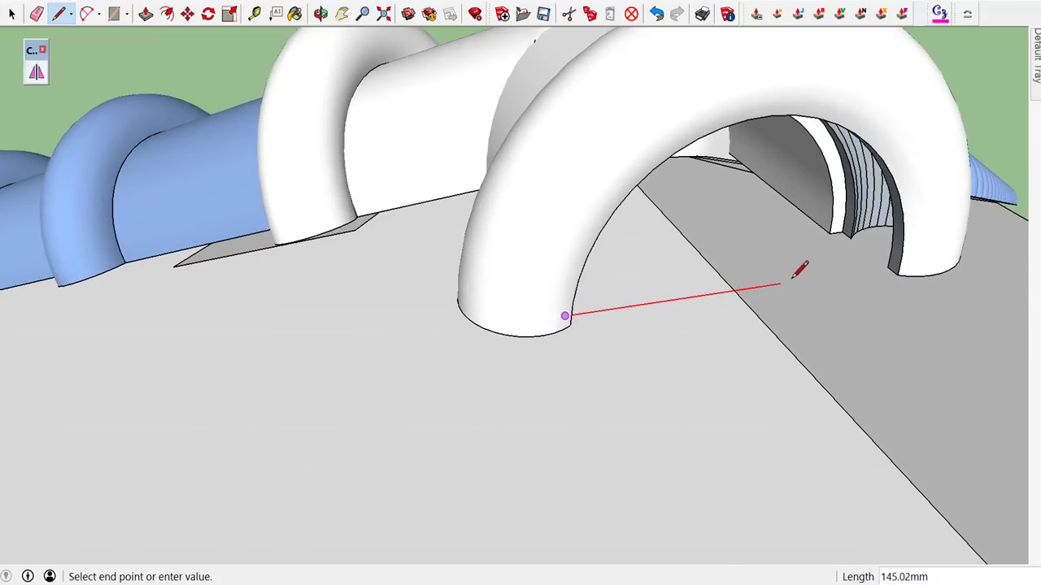
click(888, 267)
middle_drag(734, 290, 604, 301)
key(space)
scroll(548, 295, down, 5)
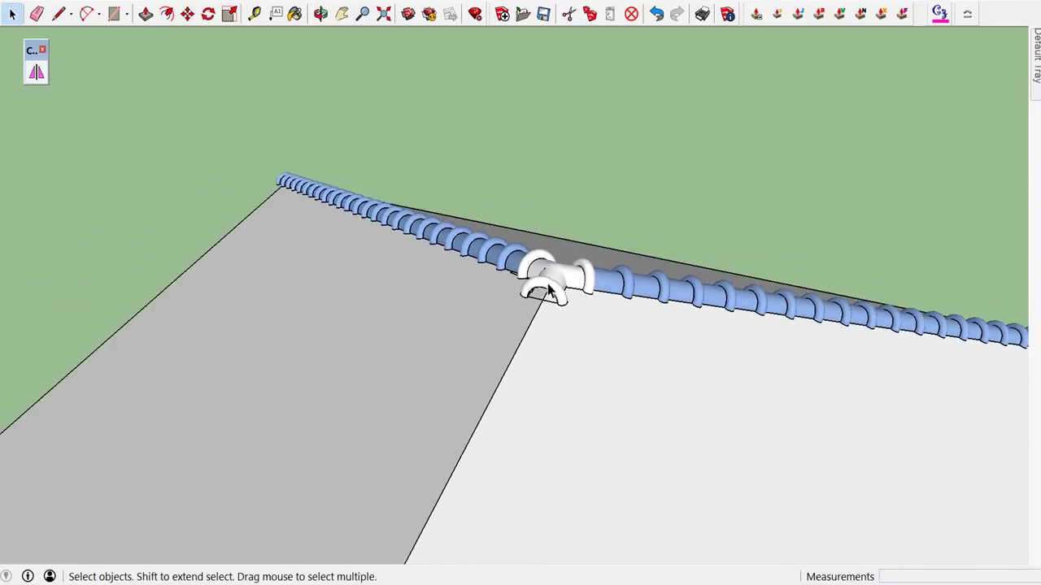
scroll(545, 280, down, 3)
mouse_move(545, 274)
middle_down()
mouse_move(558, 272)
mouse_move(481, 391)
middle_up()
scroll(558, 371, up, 5)
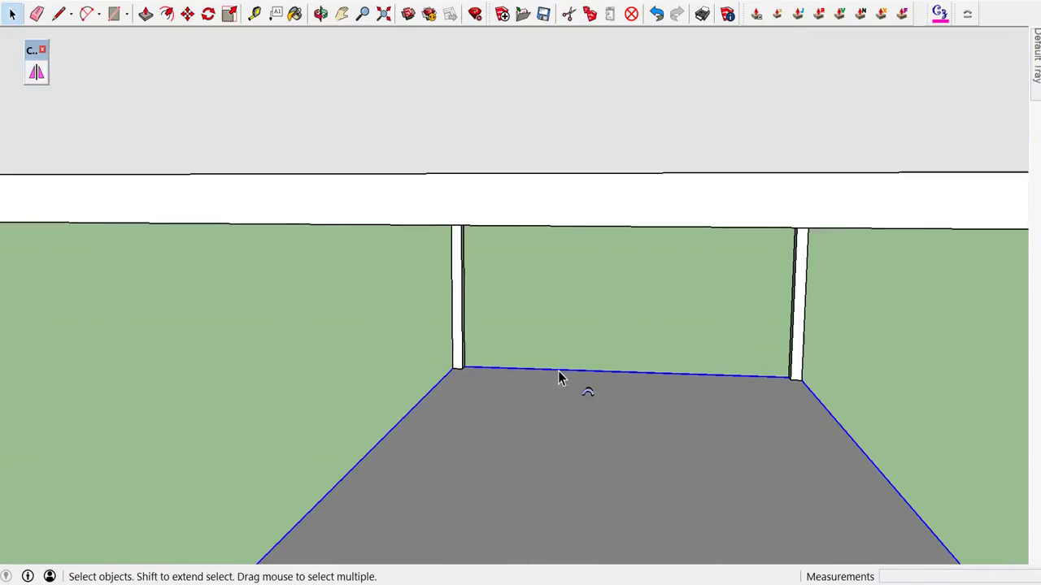
- Zoom to the whole gazebo and orbit to an eye-level view of the end cap under the roof
scroll(586, 376, up, 3)
scroll(586, 392, up, 3)
mouse_move(586, 392)
middle_down()
mouse_move(557, 532)
mouse_move(610, 346)
mouse_move(605, 317)
middle_up()
scroll(573, 498, up, 3)
scroll(602, 323, down, 2)
scroll(597, 285, down, 2)
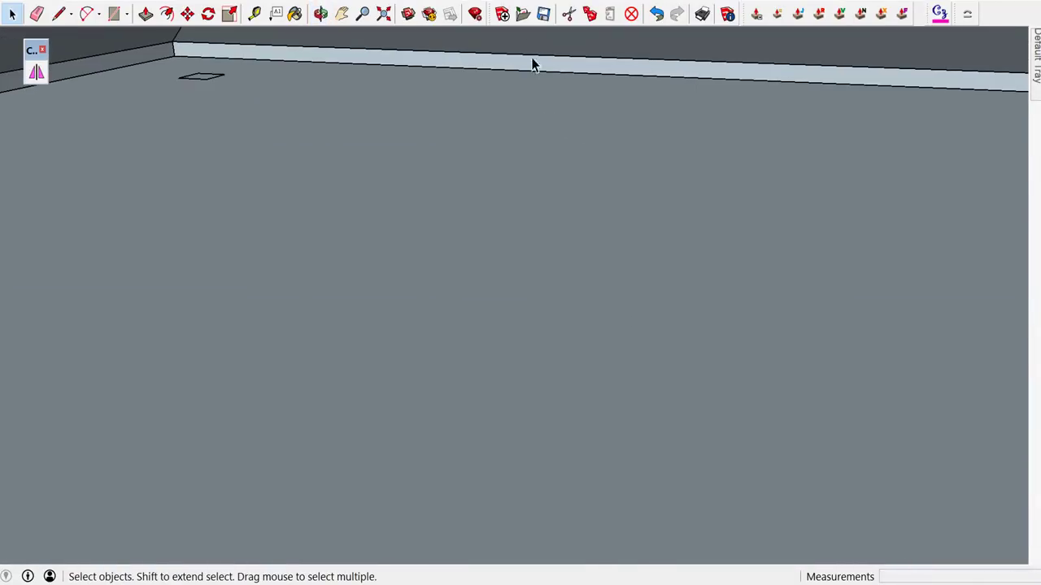
click(383, 14)
scroll(488, 318, up, 3)
scroll(515, 398, up, 2)
mouse_move(515, 398)
middle_down()
mouse_move(541, 268)
mouse_move(559, 296)
middle_up()
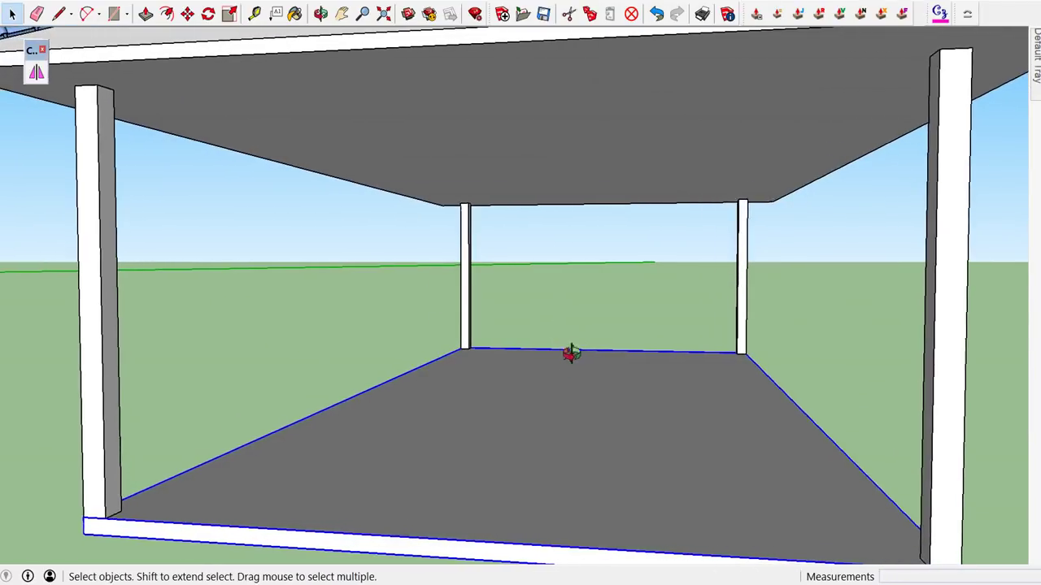
scroll(567, 379, down, 3)
scroll(567, 380, up, 3)
scroll(575, 352, up, 2)
scroll(579, 329, up, 2)
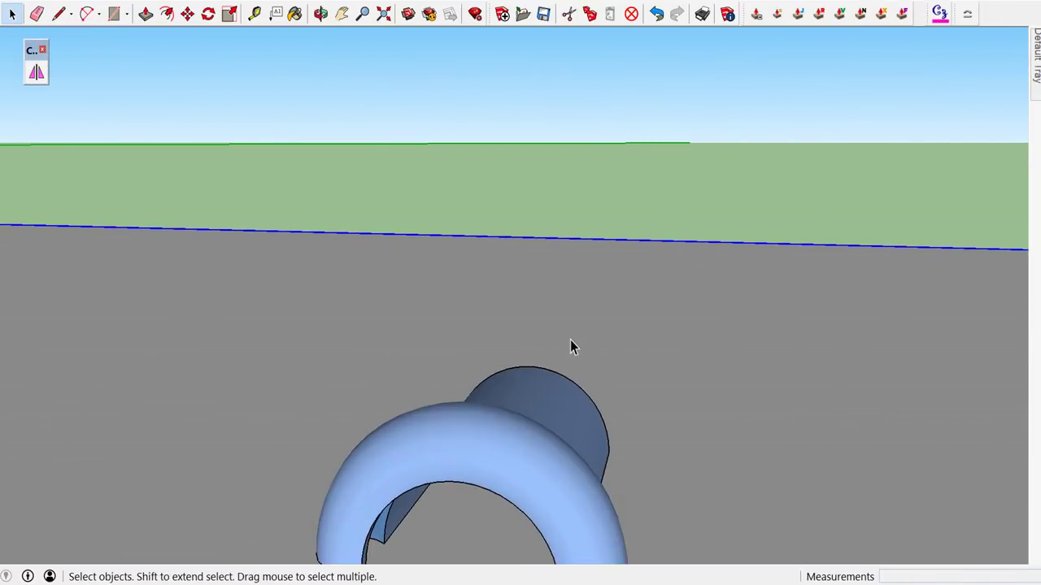
- Start Align Component on the end cap, picking its rim corner as origin and the rim axis
right_click(524, 406)
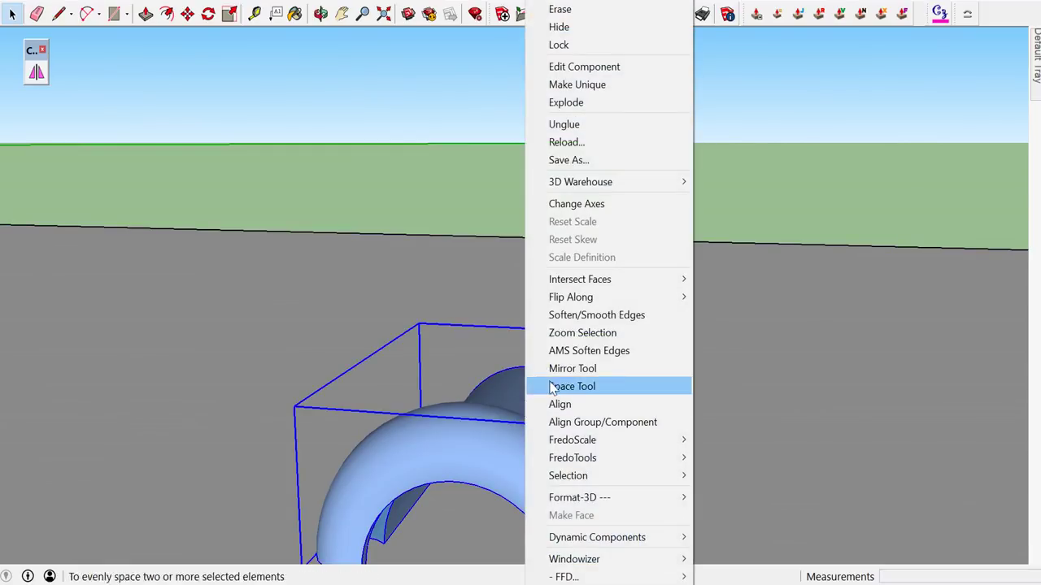
click(560, 404)
middle_drag(539, 402, 500, 560)
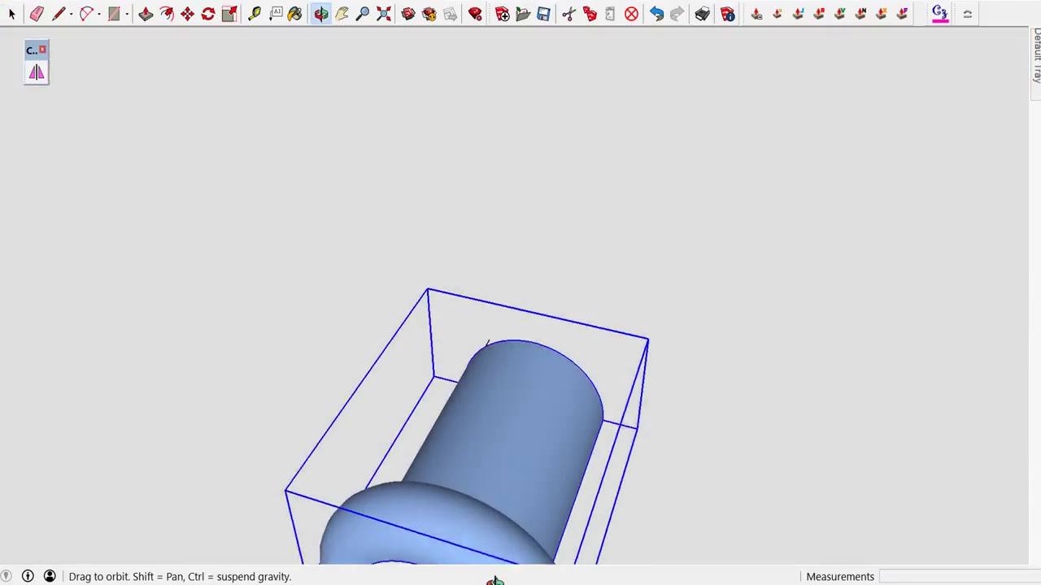
mouse_move(542, 353)
middle_down()
mouse_move(477, 575)
mouse_move(531, 314)
mouse_move(441, 344)
mouse_move(379, 450)
middle_up()
scroll(486, 298, up, 2)
scroll(483, 284, up, 1)
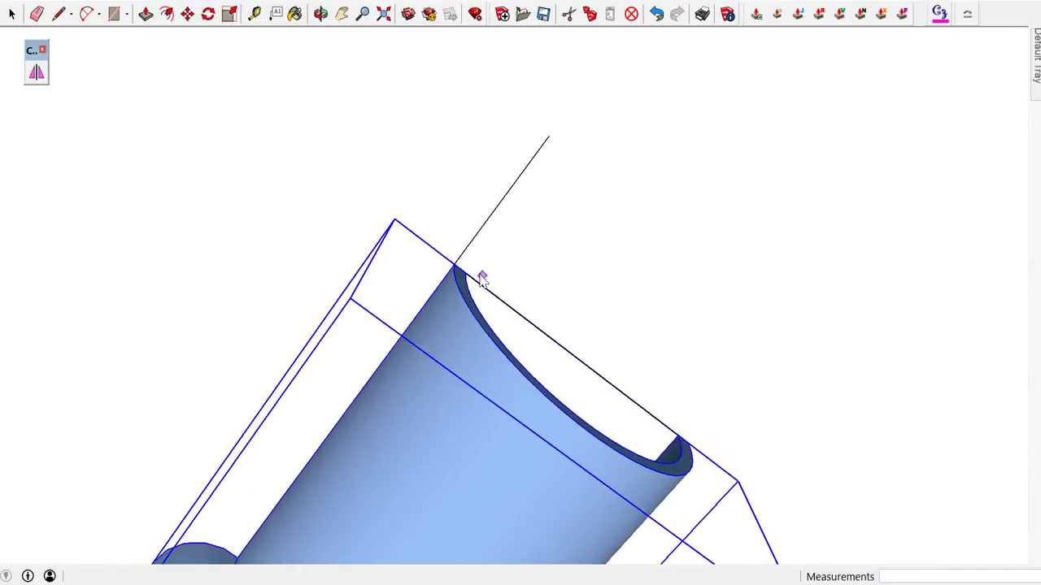
click(454, 265)
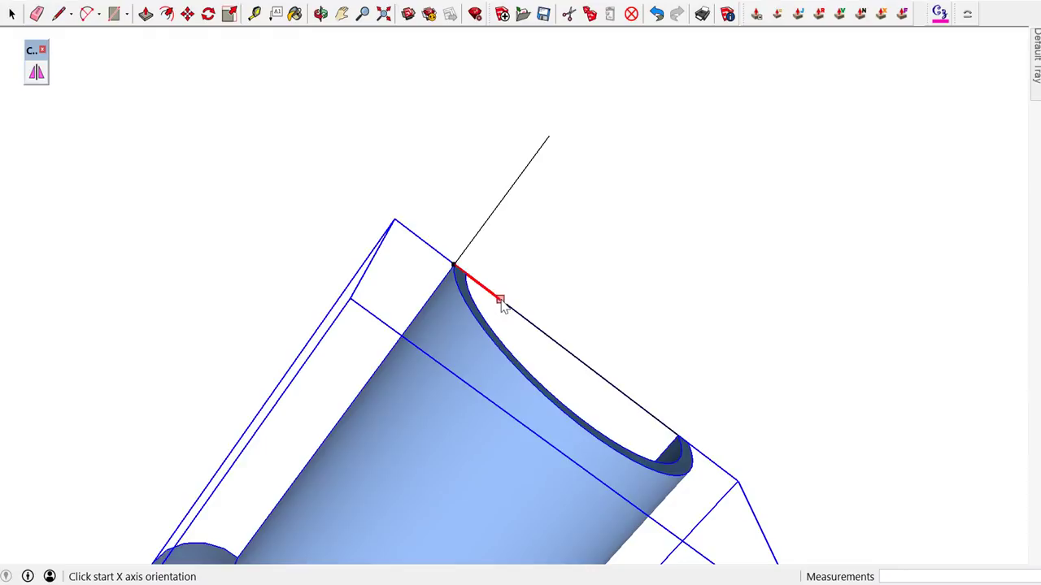
click(508, 191)
scroll(512, 200, down, 2)
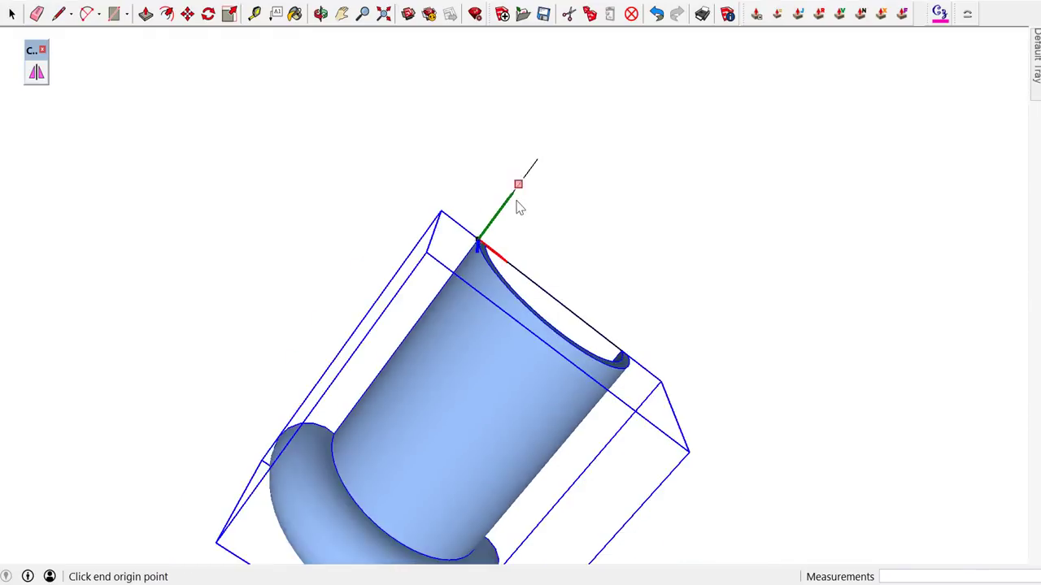
scroll(516, 203, down, 2)
scroll(537, 199, down, 1)
scroll(540, 183, down, 3)
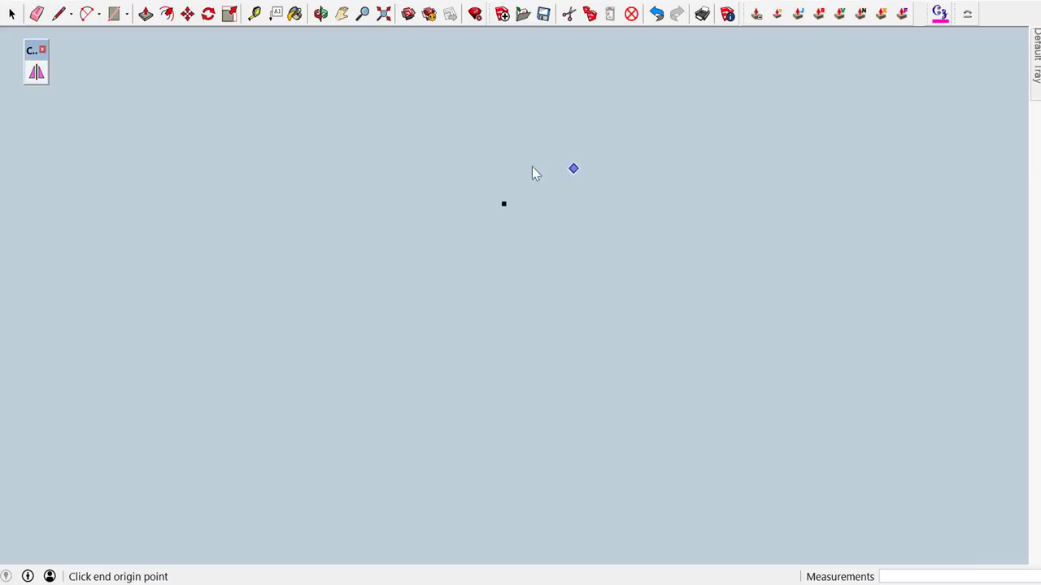
- Zoom out to the full model, then zoom in on an oblique view of the ridge-hip junction
click(383, 14)
scroll(472, 175, down, 1)
scroll(520, 211, up, 3)
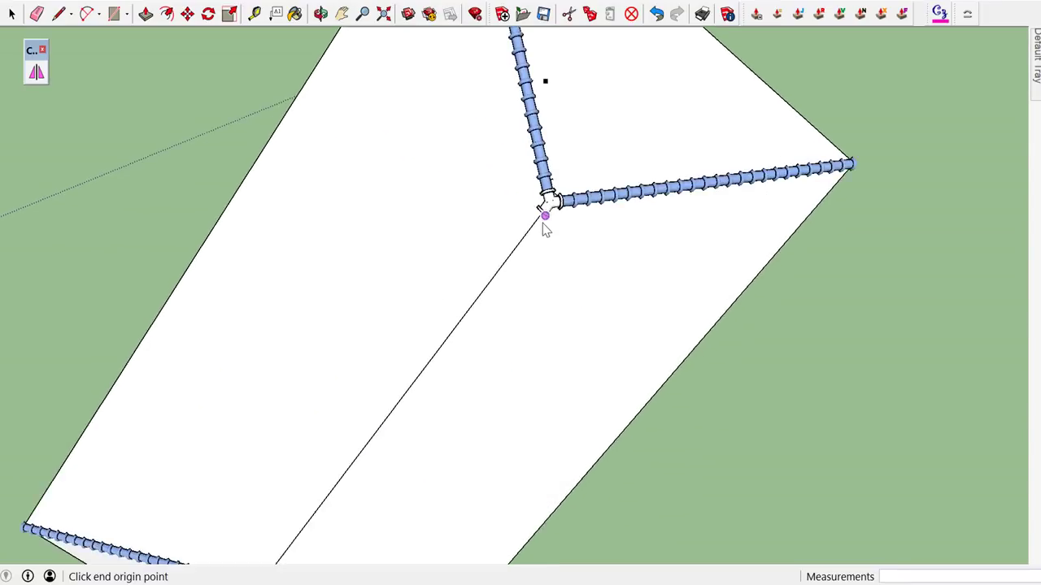
scroll(561, 195, up, 1)
middle_drag(585, 167, 733, 28)
middle_drag(437, 367, 615, 195)
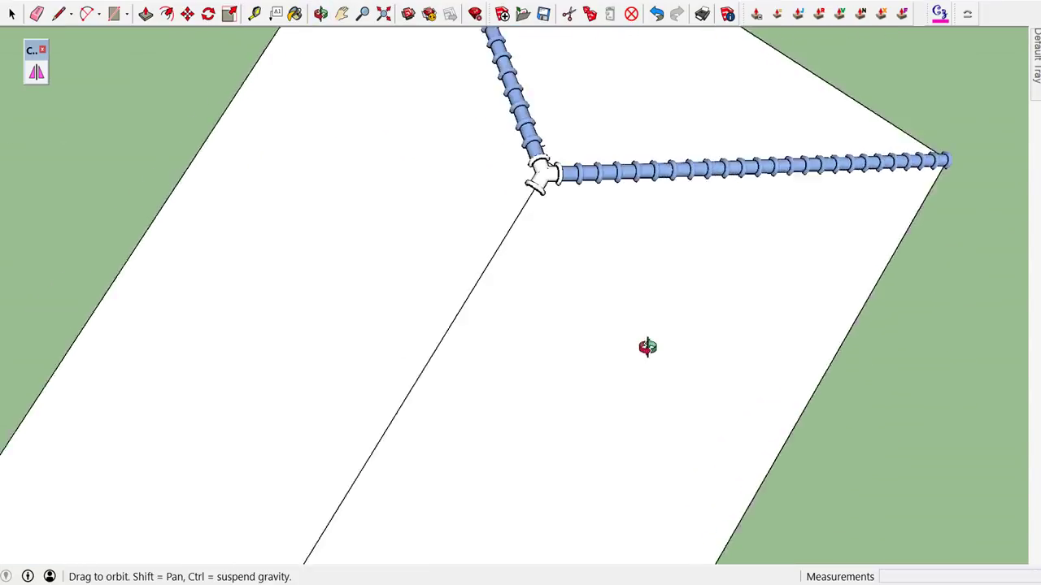
scroll(521, 159, up, 2)
scroll(487, 183, up, 2)
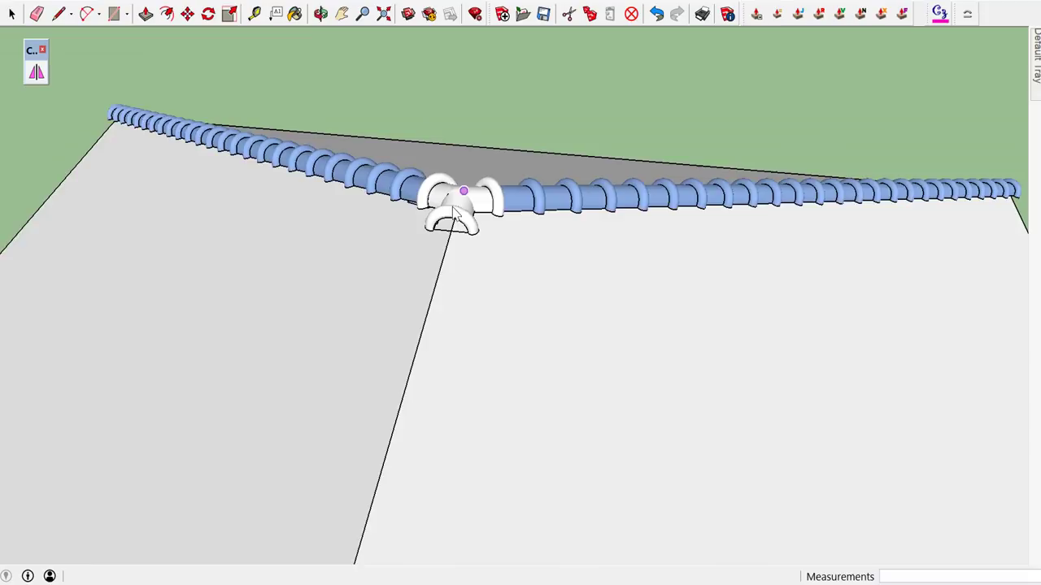
scroll(443, 215, up, 2)
scroll(439, 228, up, 2)
scroll(443, 227, up, 1)
scroll(446, 231, up, 2)
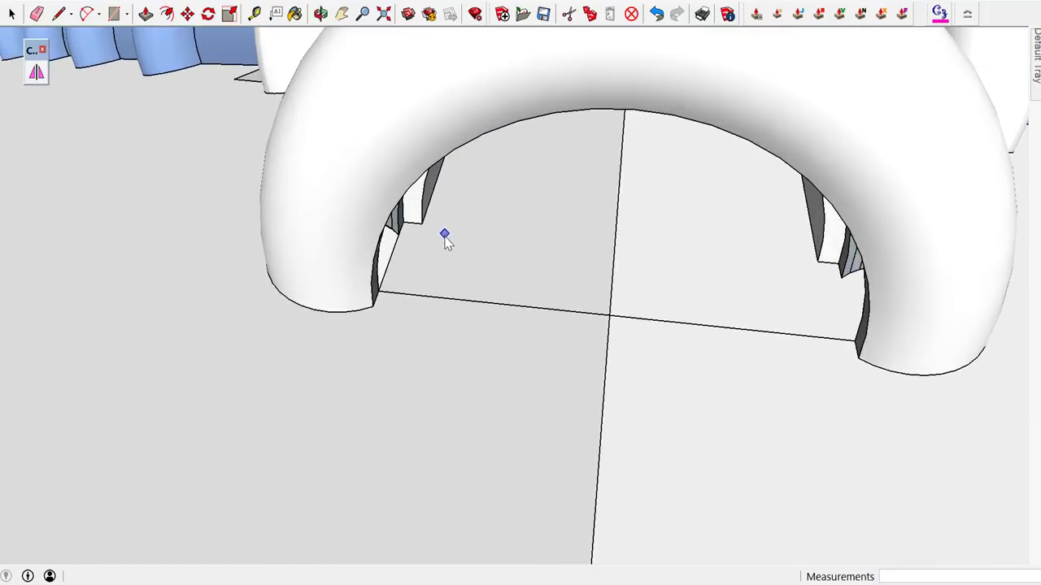
scroll(406, 276, up, 2)
scroll(390, 289, up, 1)
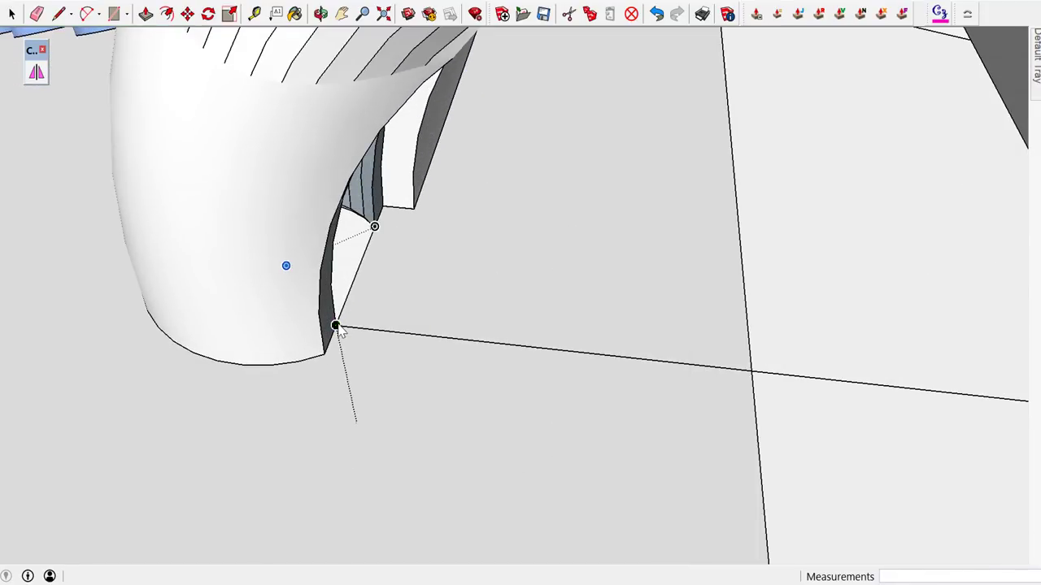
- Pick the target axis points on the white tee so the blue cap snaps onto its stub
click(410, 334)
click(369, 249)
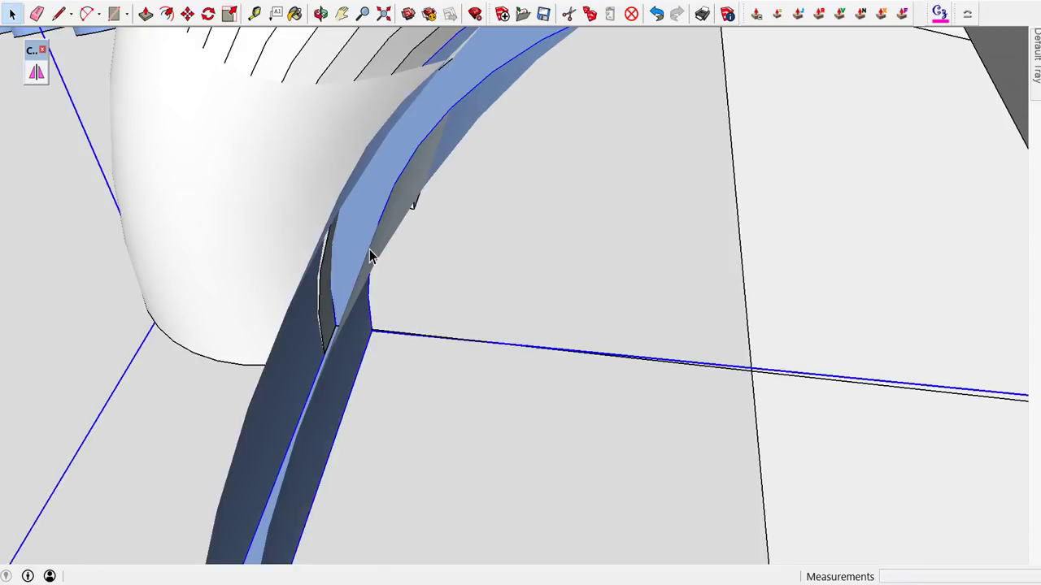
scroll(418, 253, down, 3)
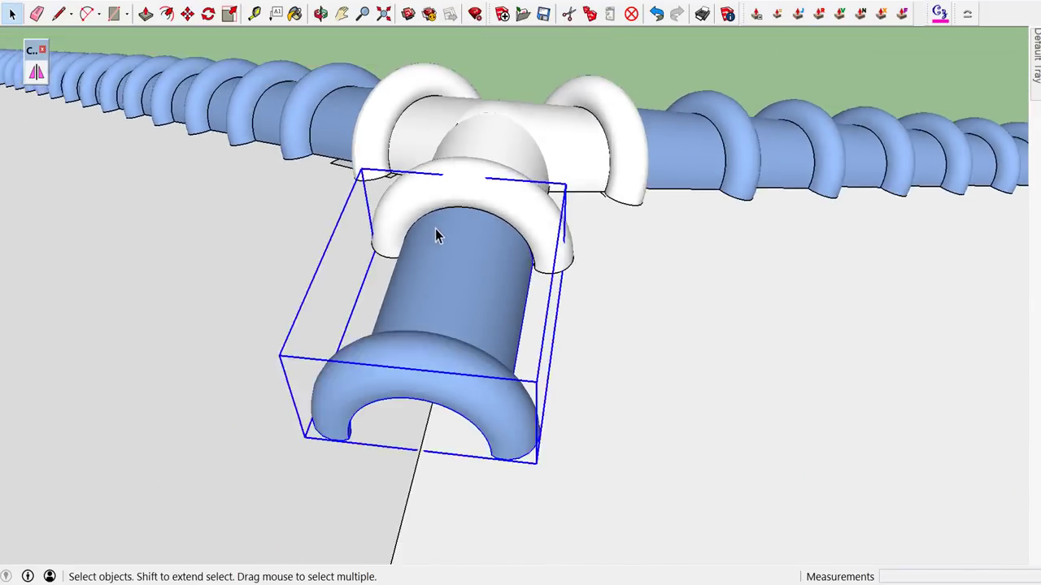
scroll(437, 232, down, 2)
scroll(446, 225, down, 2)
scroll(480, 187, down, 1)
scroll(484, 191, down, 3)
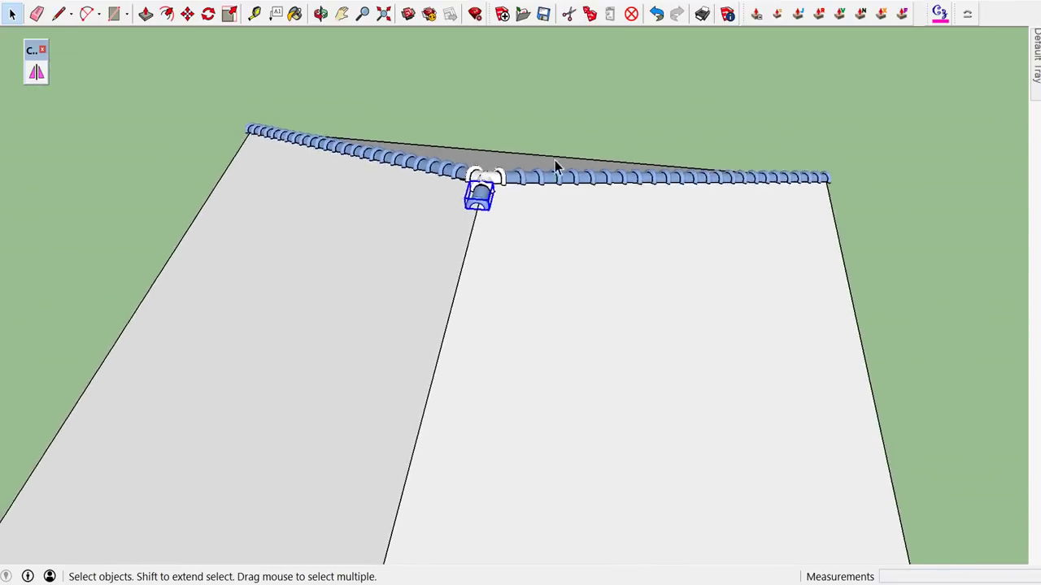
scroll(558, 168, down, 3)
mouse_move(606, 118)
middle_down()
mouse_move(330, 210)
mouse_move(325, 181)
middle_up()
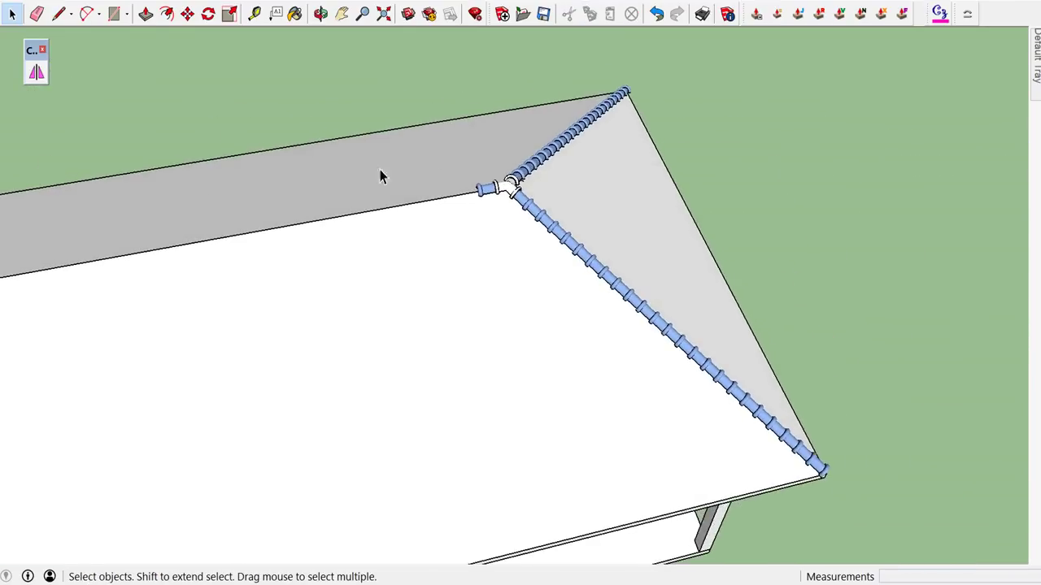
- Select the blue ridge-cap cylinder at the corner and start the Move tool on it
scroll(453, 179, up, 2)
scroll(505, 236, up, 2)
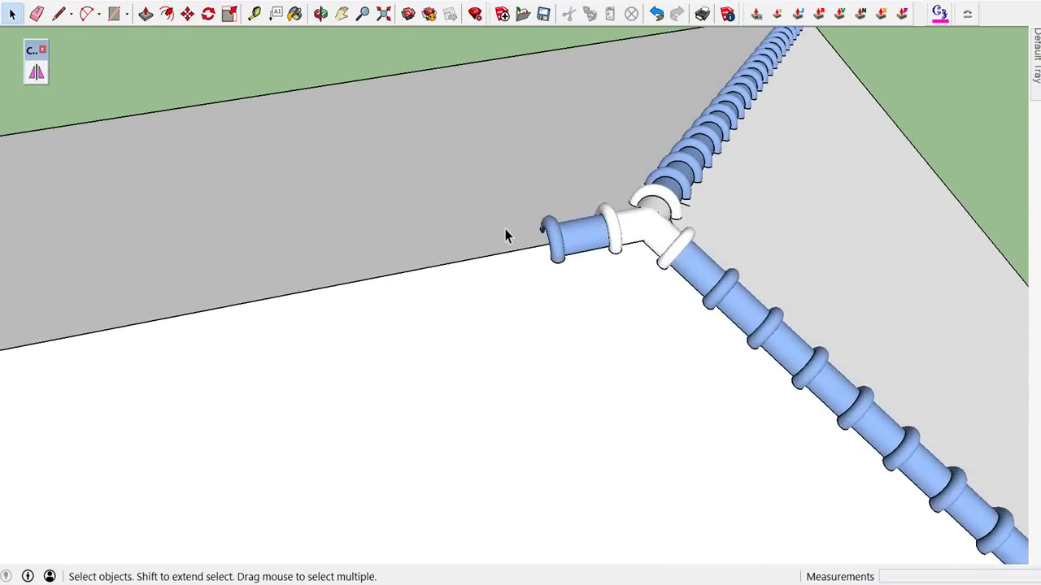
click(559, 251)
middle_drag(642, 418, 391, 209)
scroll(604, 357, up, 3)
scroll(604, 357, up, 2)
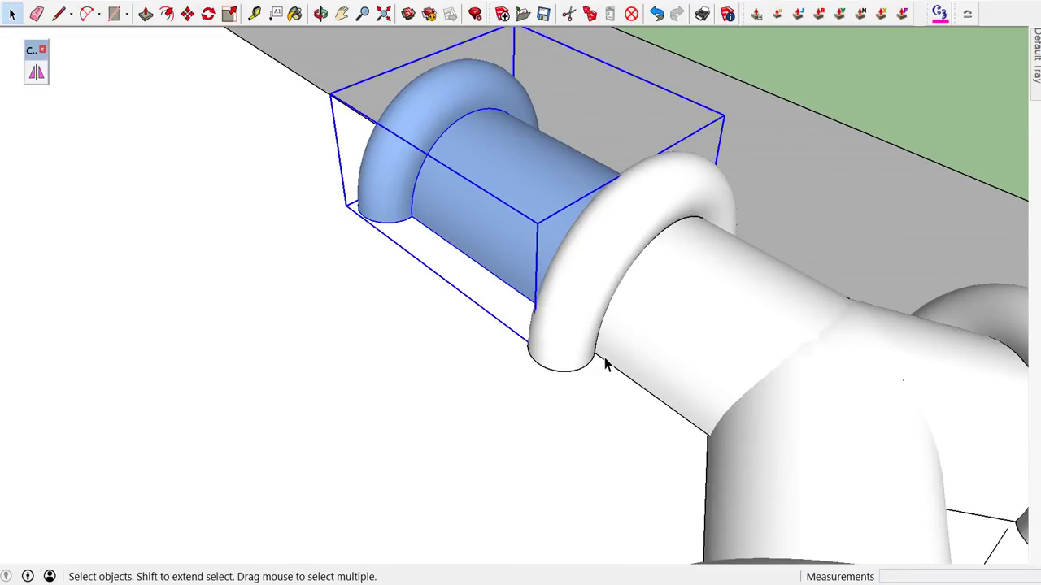
scroll(604, 357, up, 2)
scroll(605, 357, up, 2)
key(m)
scroll(605, 357, up, 2)
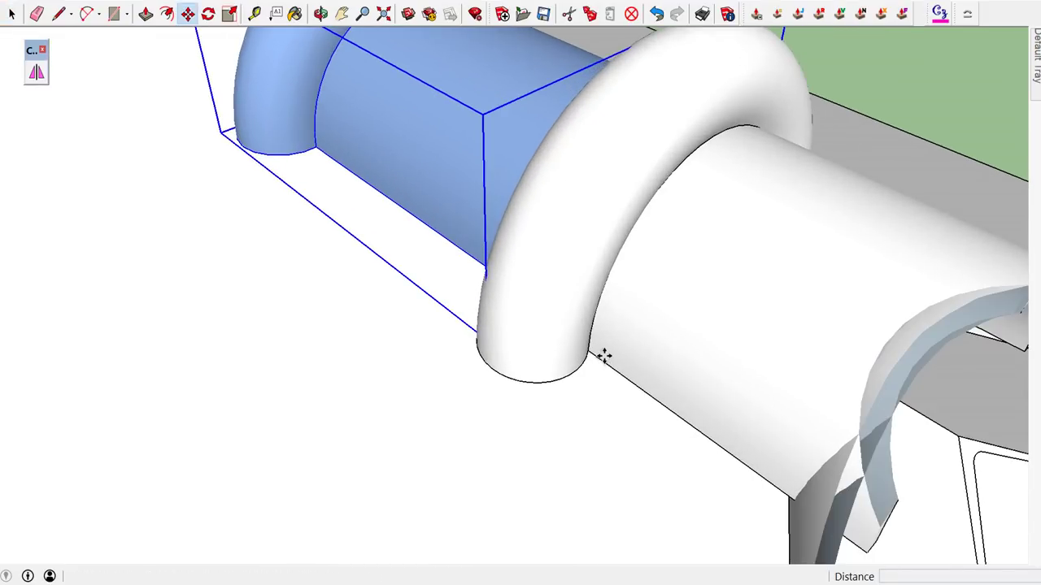
scroll(604, 355, up, 2)
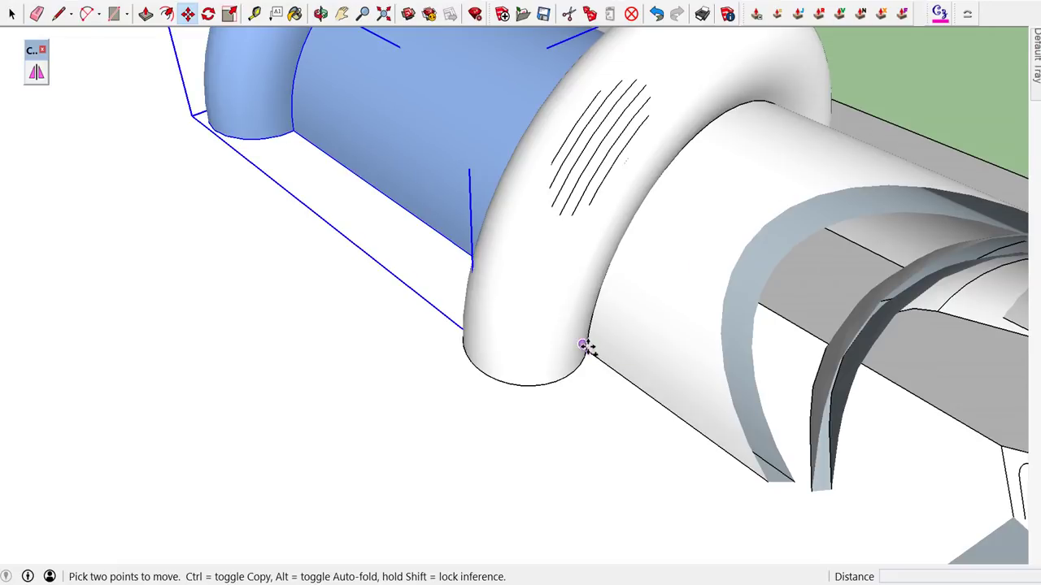
scroll(584, 348, down, 3)
scroll(584, 348, down, 2)
scroll(584, 348, up, 2)
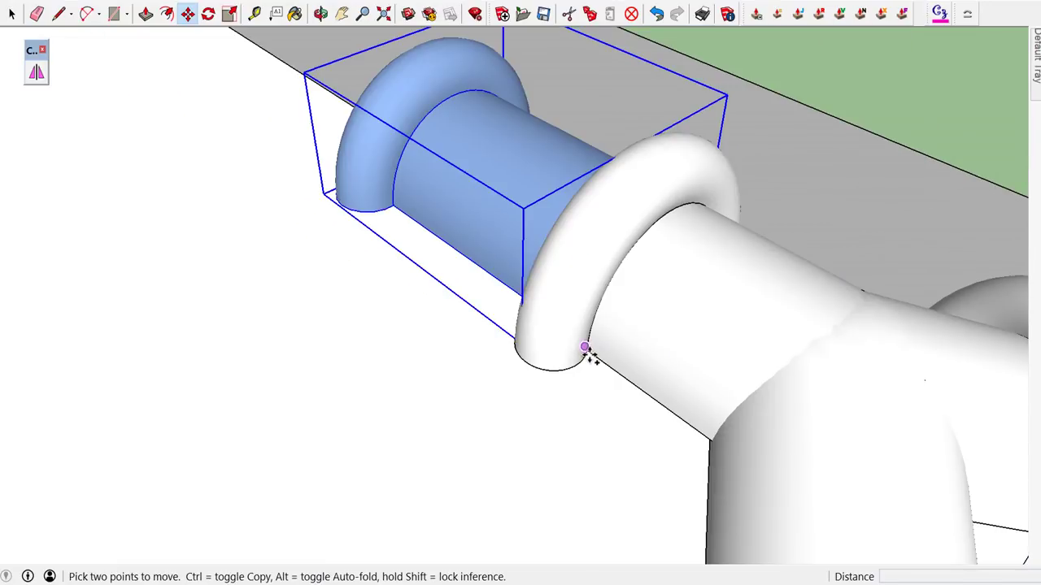
scroll(584, 348, up, 1)
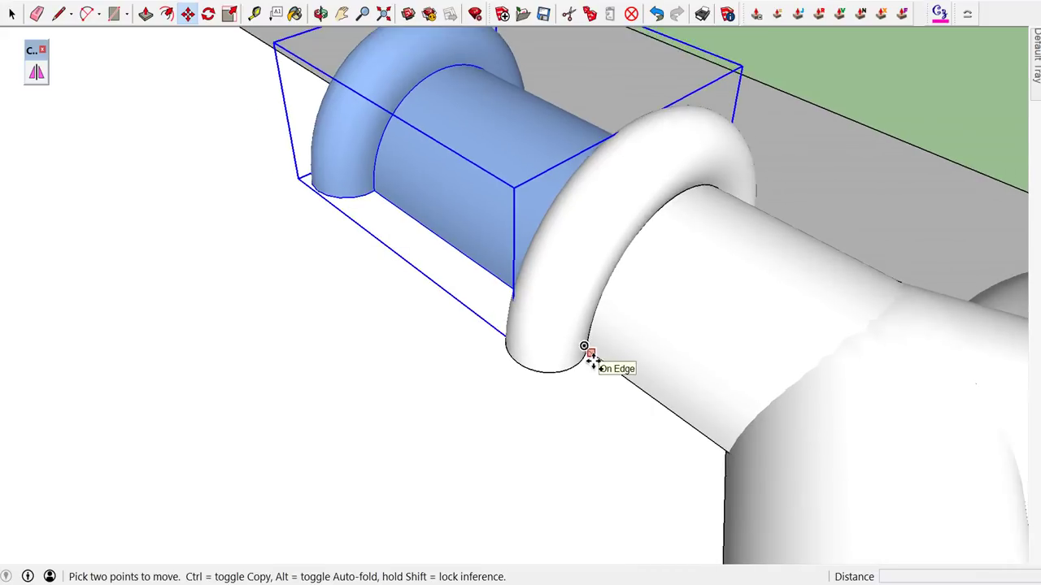
scroll(583, 345, up, 1)
scroll(589, 351, up, 2)
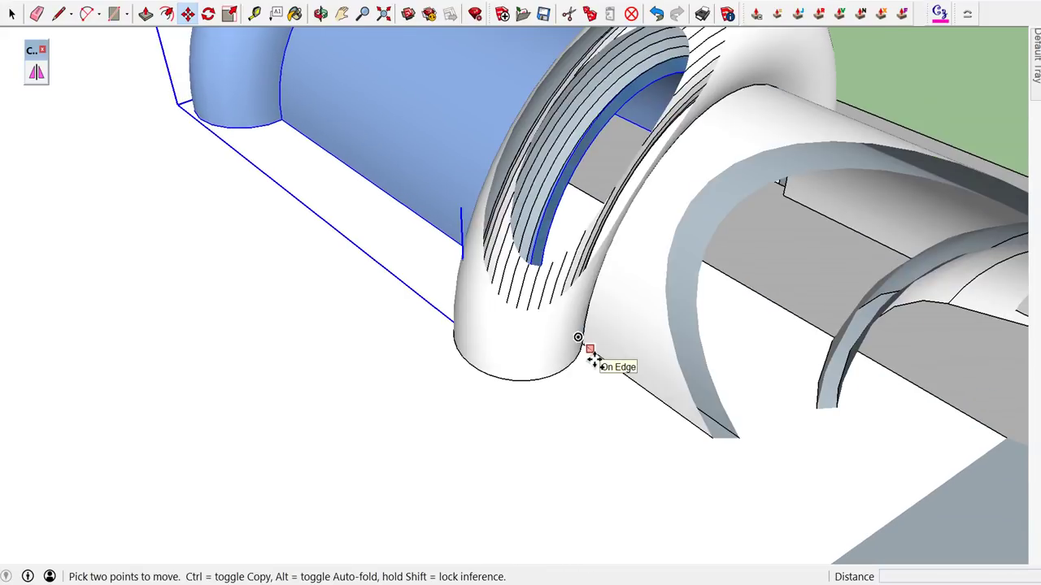
- Copy the cap section from its elbow-edge base point to a spot further along the ridge
click(583, 345)
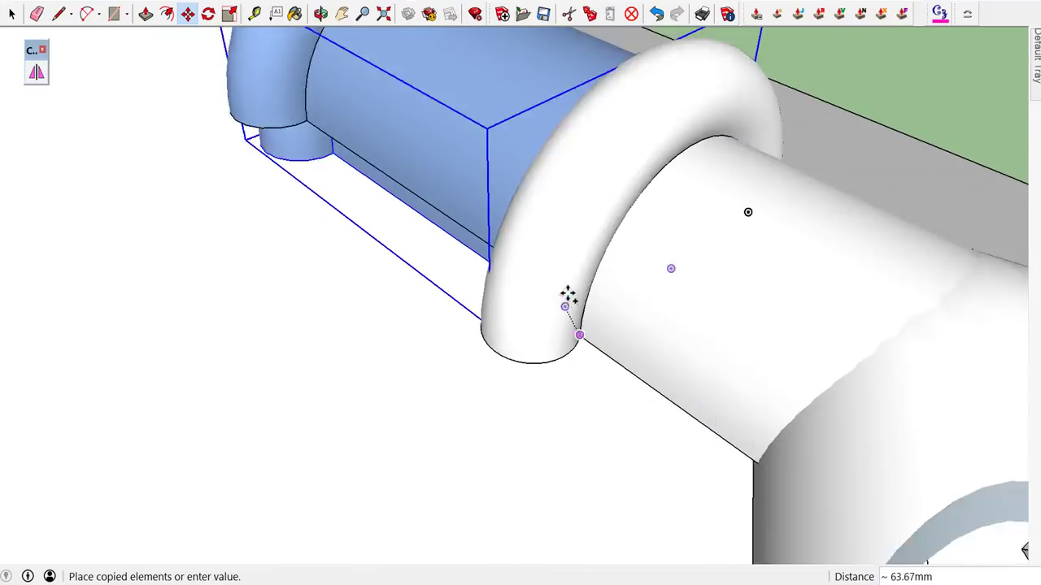
scroll(566, 297, down, 2)
scroll(574, 281, down, 2)
middle_drag(569, 273, 778, 279)
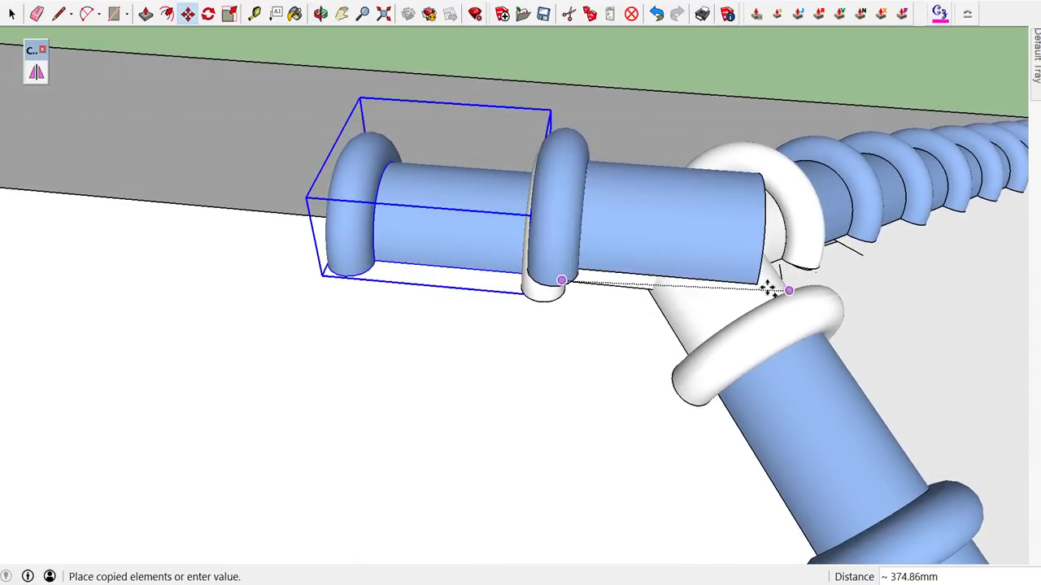
scroll(412, 223, down, 2)
scroll(390, 204, up, 2)
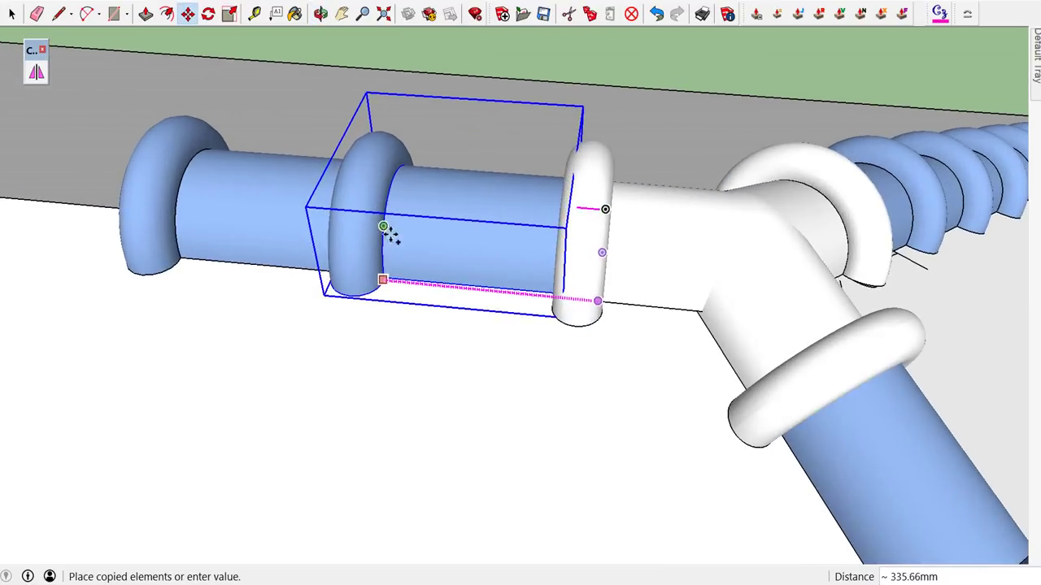
scroll(383, 295, up, 3)
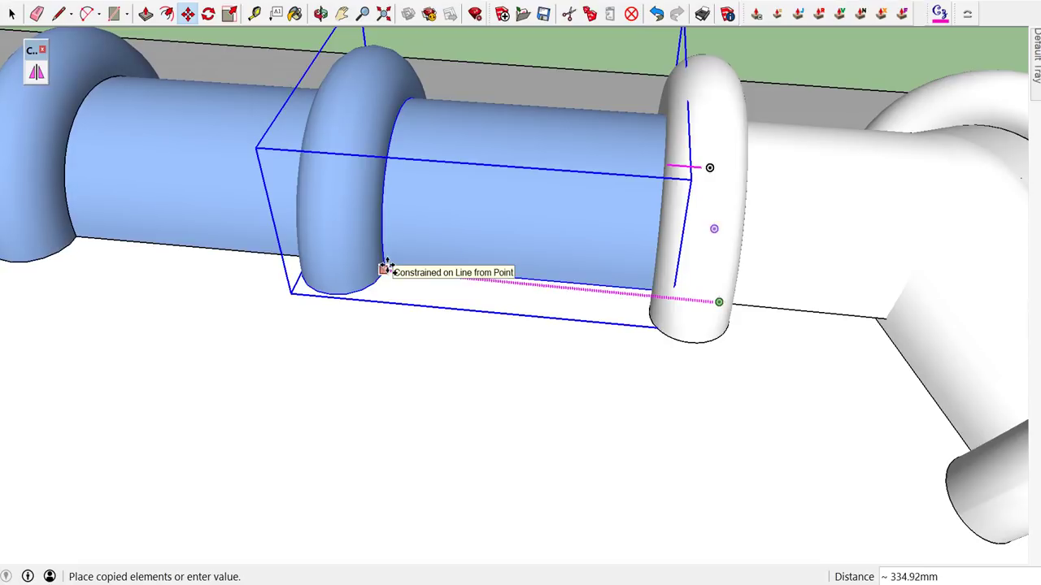
click(386, 268)
scroll(406, 276, down, 2)
scroll(486, 282, down, 2)
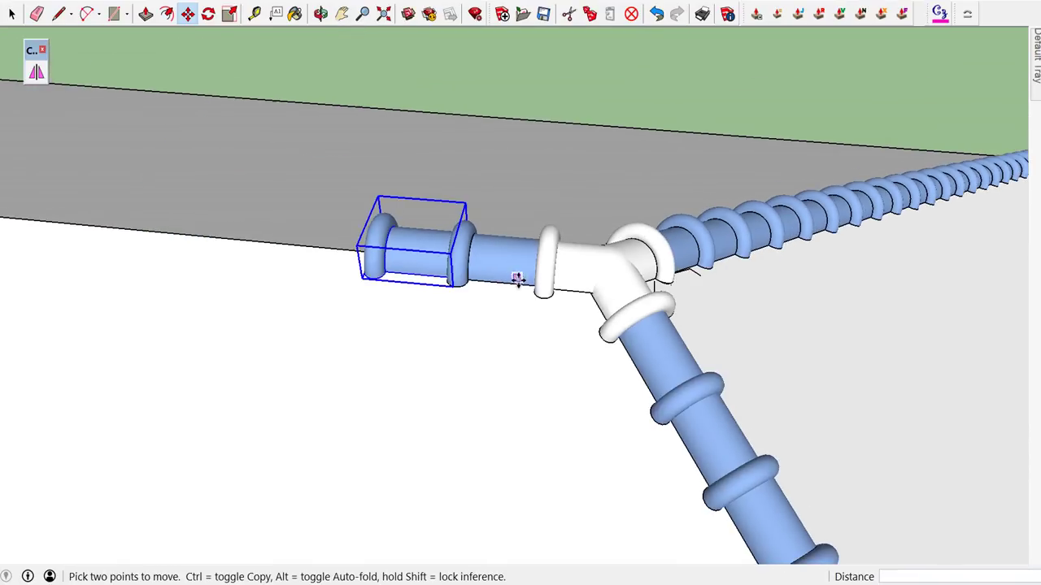
scroll(518, 274, down, 2)
scroll(529, 249, down, 2)
scroll(543, 227, down, 2)
text(30)
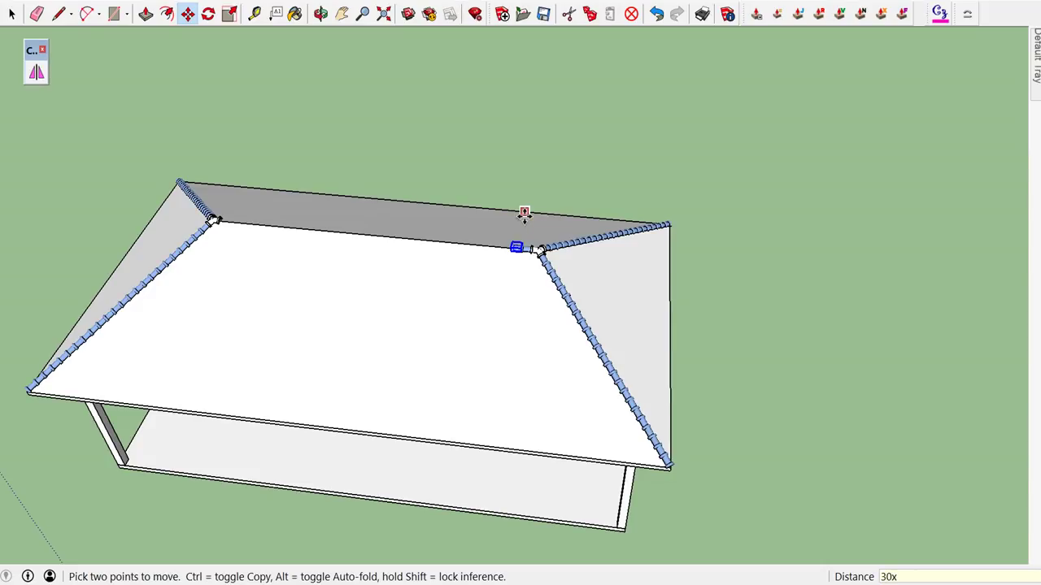
- Array the ridge-cap copy 34x so it runs continuously between the two tee fittings
key(Return)
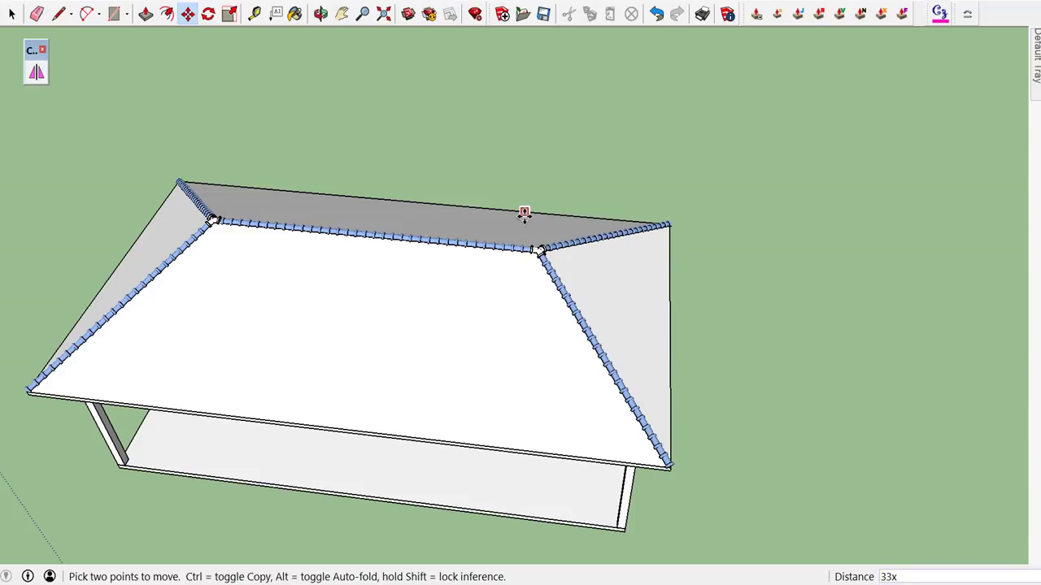
scroll(247, 159, up, 5)
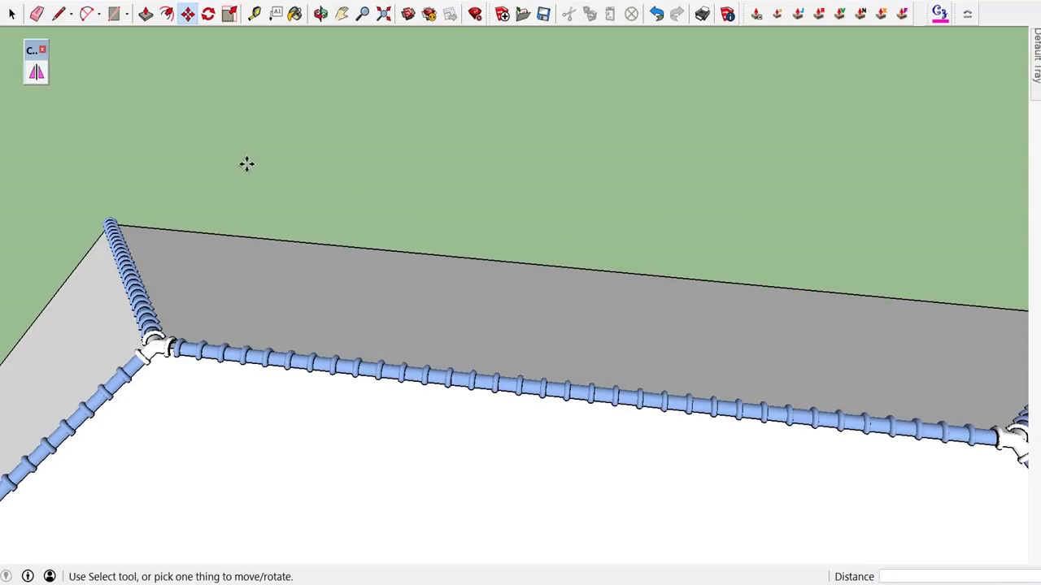
middle_drag(220, 312, 319, 257)
text(34)
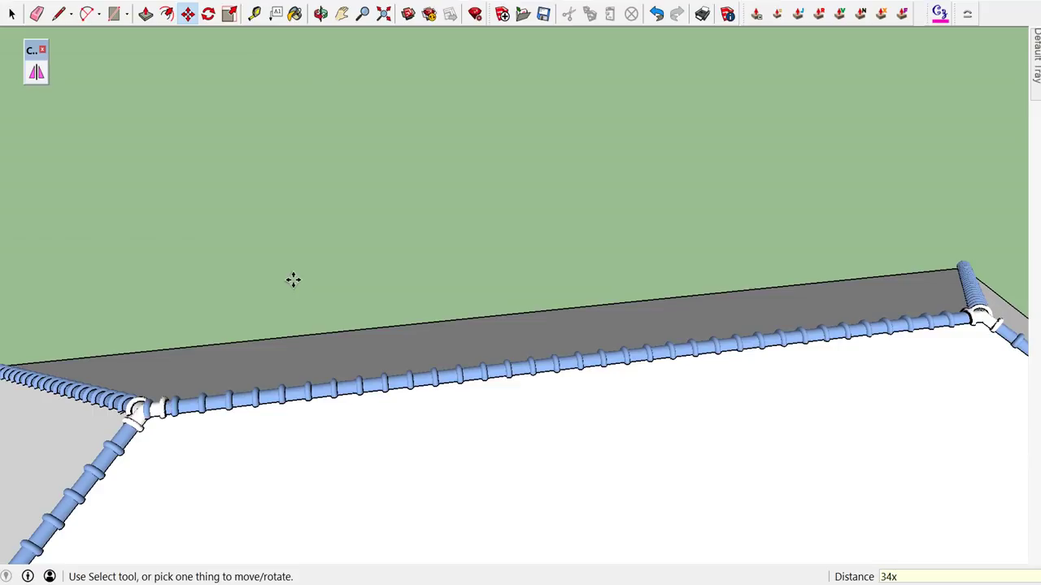
mouse_move(293, 279)
middle_down()
mouse_move(388, 437)
mouse_move(181, 414)
middle_up()
key(space)
scroll(324, 401, up, 2)
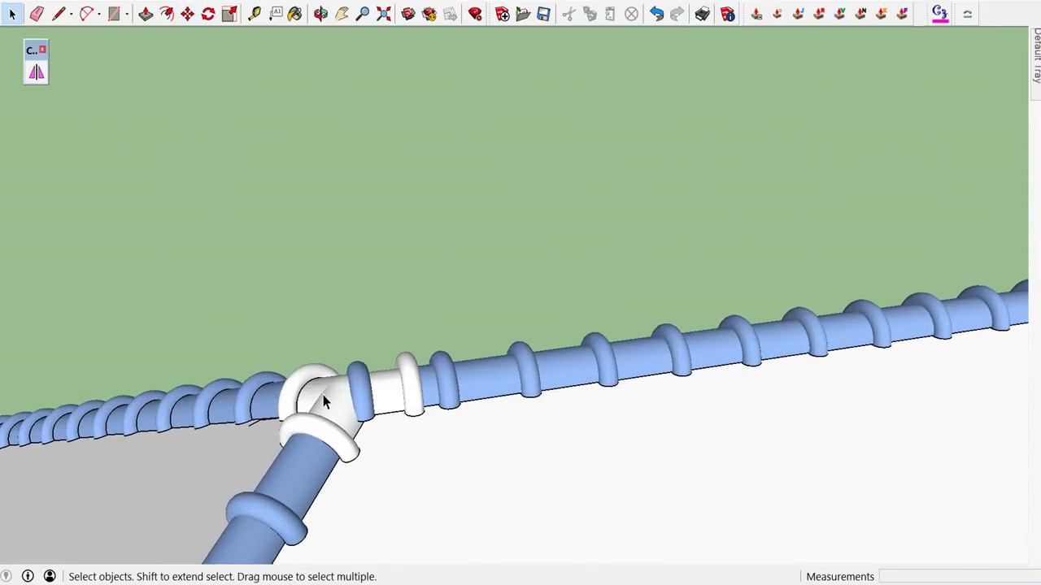
- Select the white elbow group at the ridge-hip junction and hide it
click(332, 405)
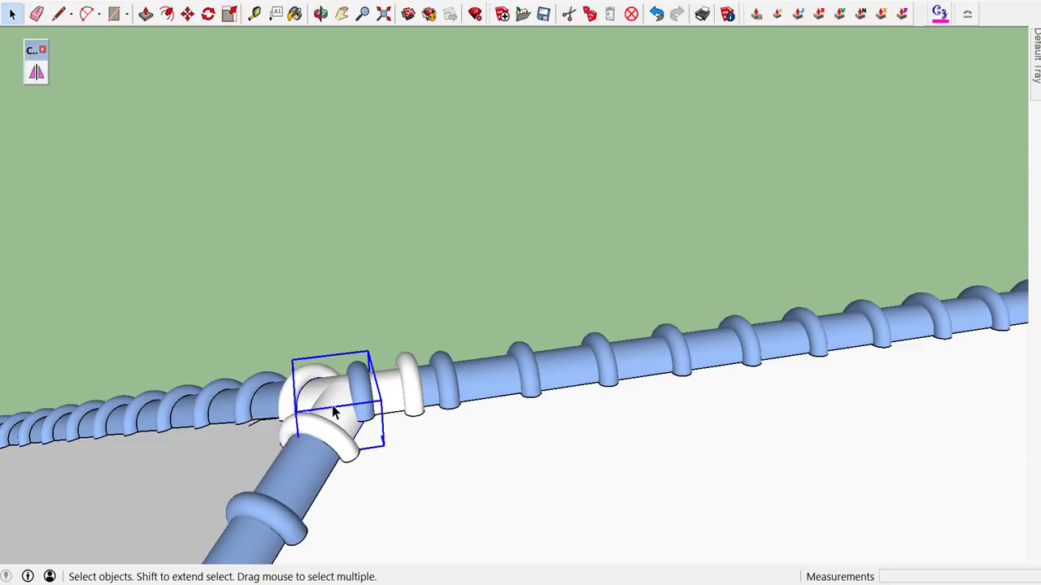
right_click(331, 405)
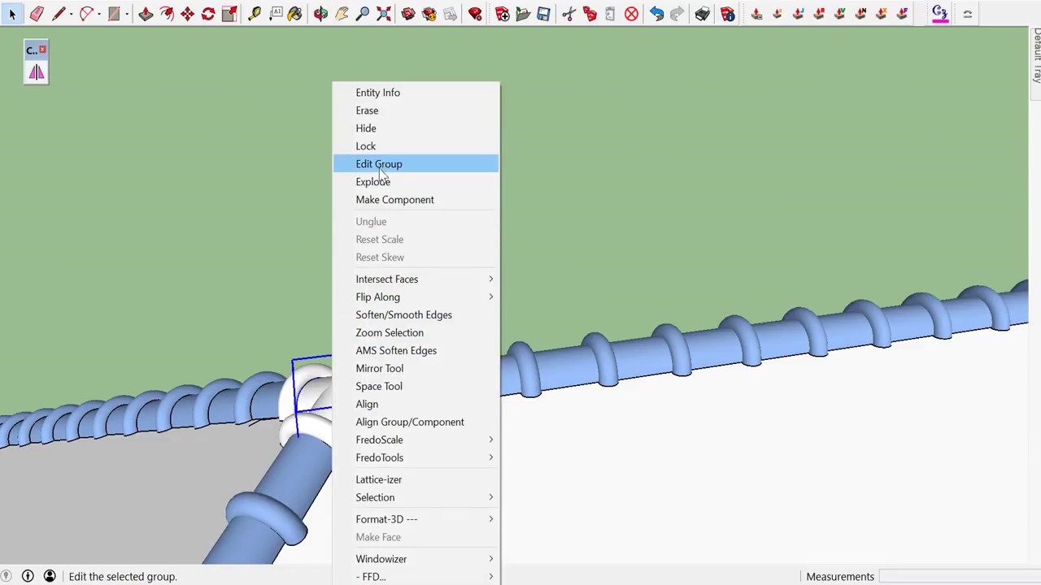
click(259, 278)
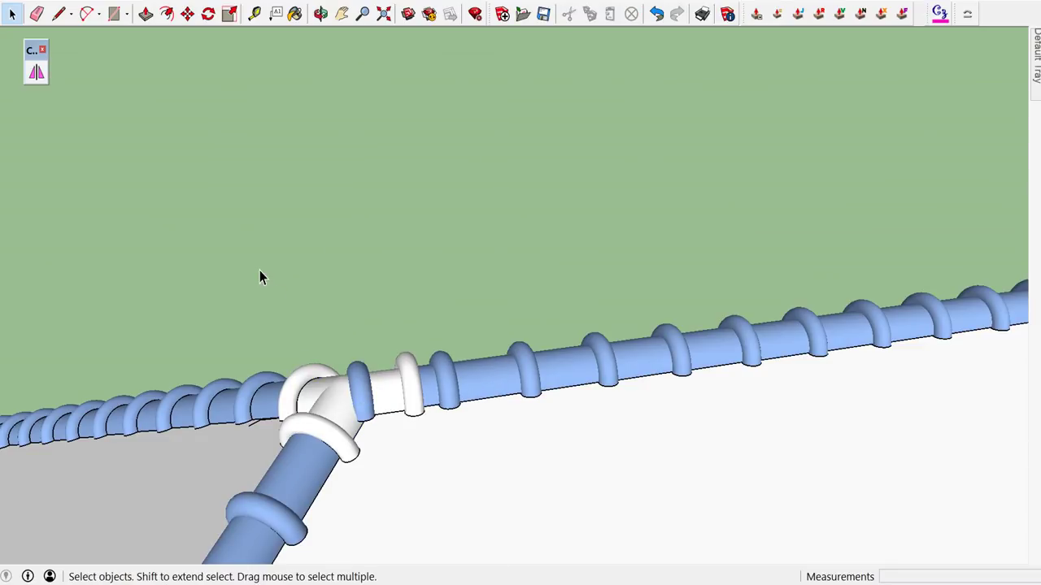
click(342, 411)
right_click(342, 411)
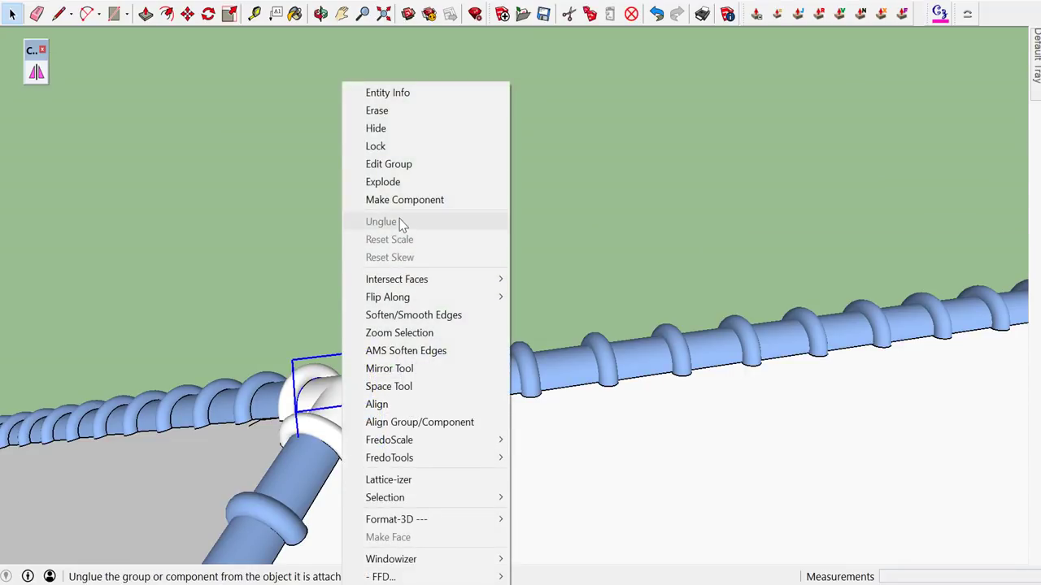
click(379, 132)
- Make the adjacent pipe section unique, undo that, and reselect the pipe
middle_drag(329, 392, 386, 435)
click(386, 435)
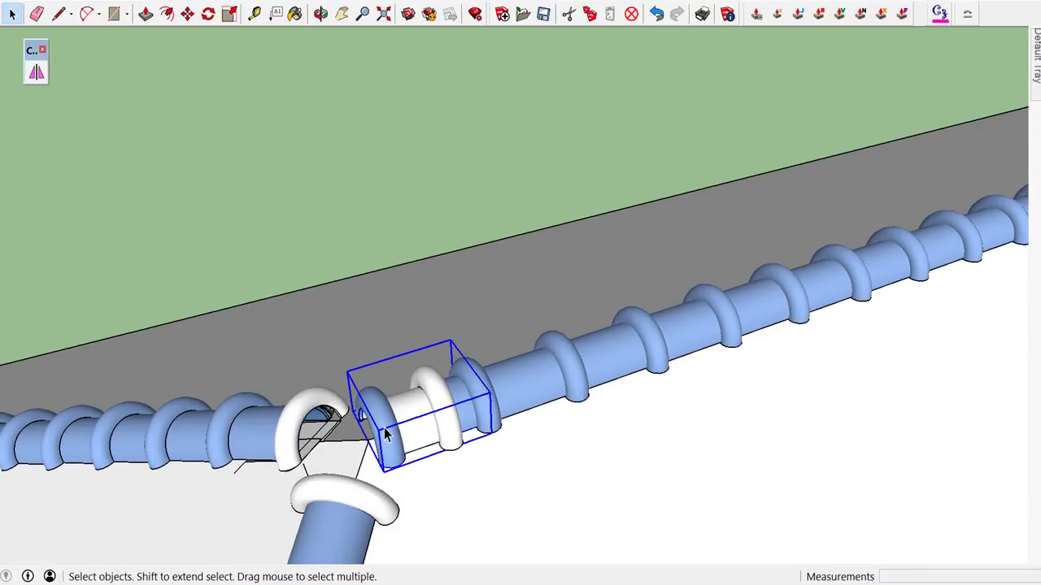
right_click(386, 435)
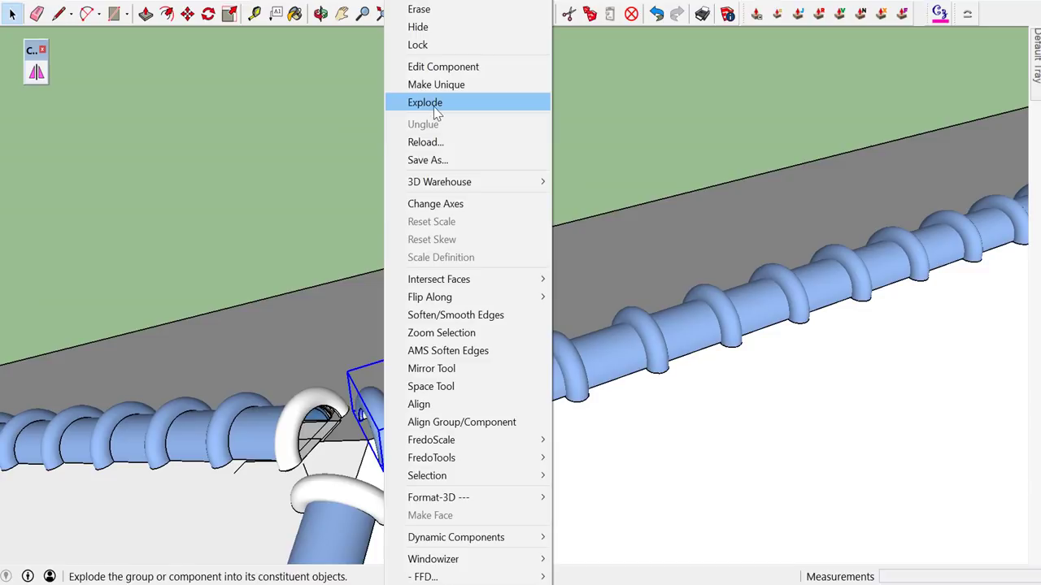
click(436, 84)
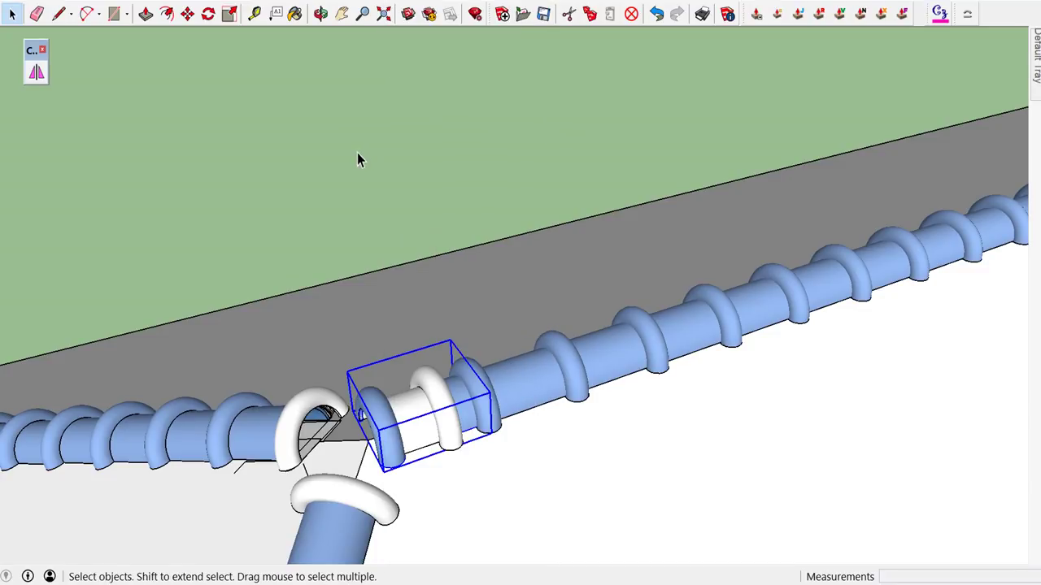
click(370, 253)
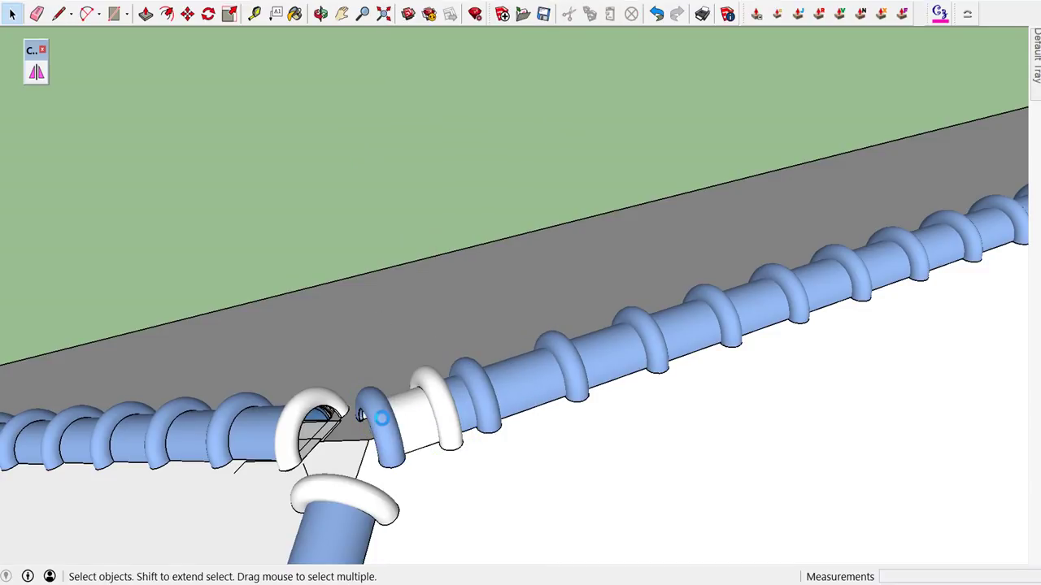
click(657, 14)
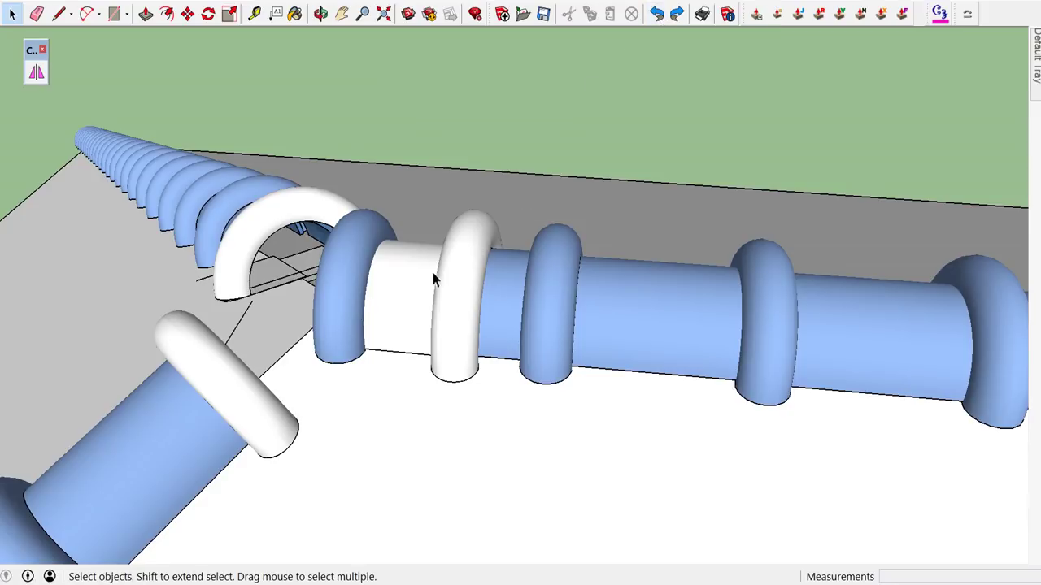
click(336, 301)
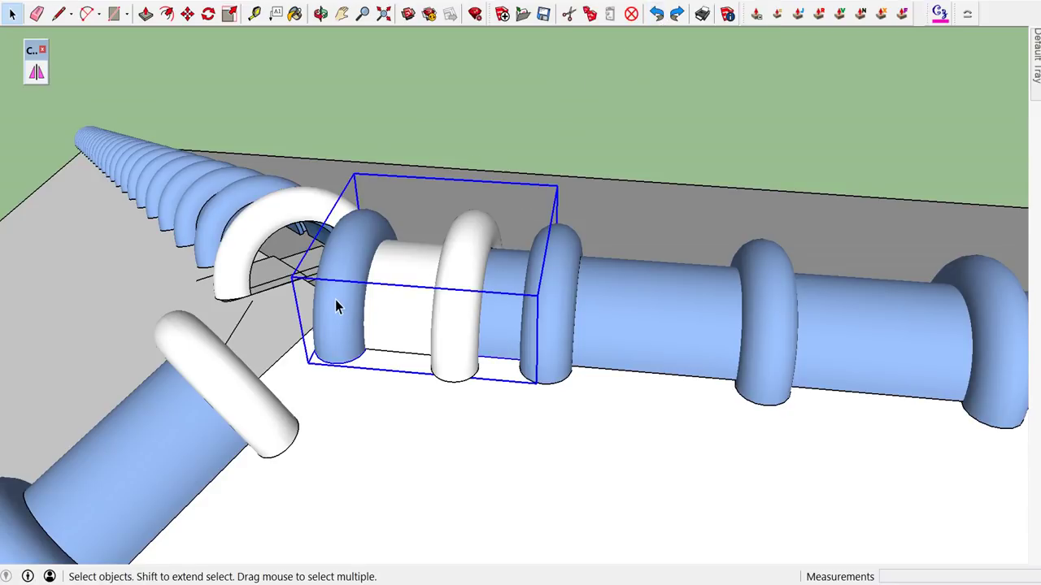
- Inside the pipe component, delete the rounded end ring faces, then close the component
double_click(336, 301)
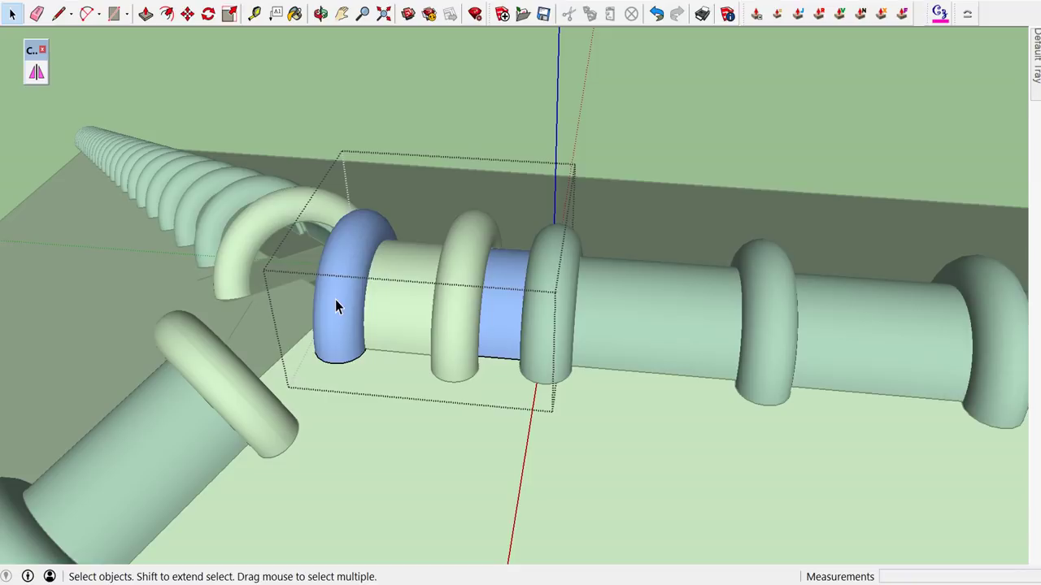
key(e)
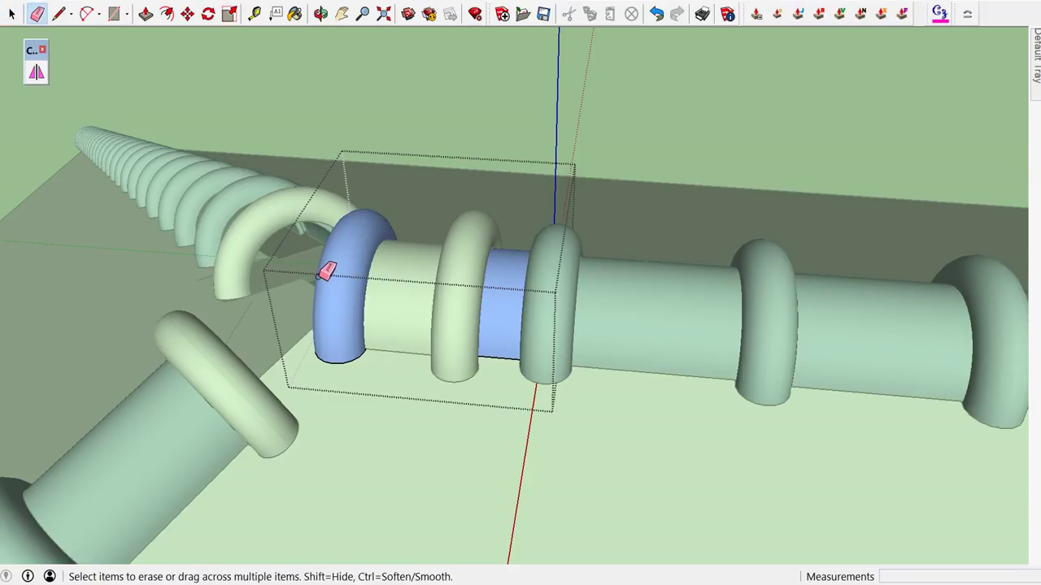
key(space)
click(337, 322)
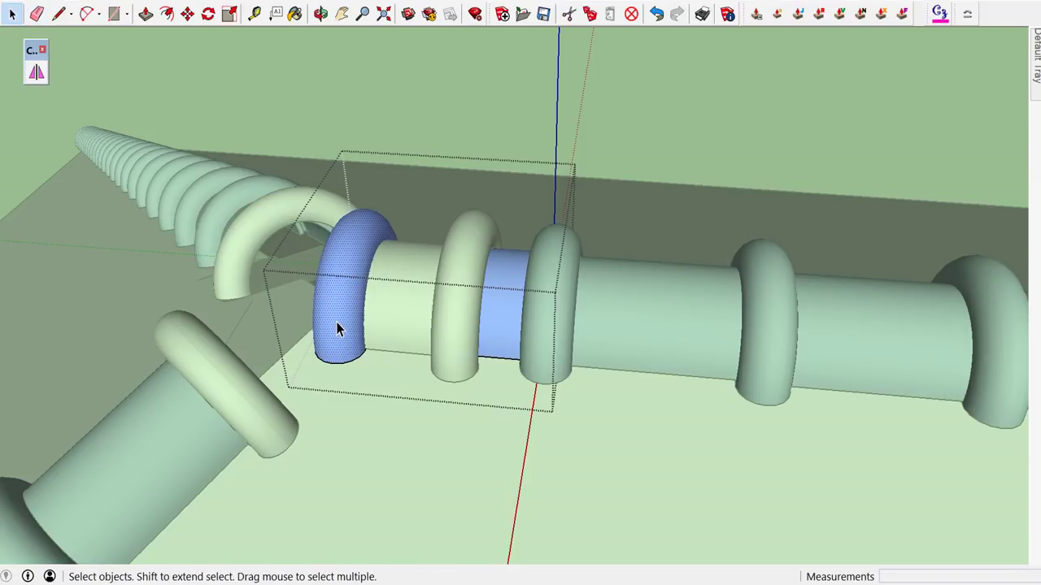
key(Delete)
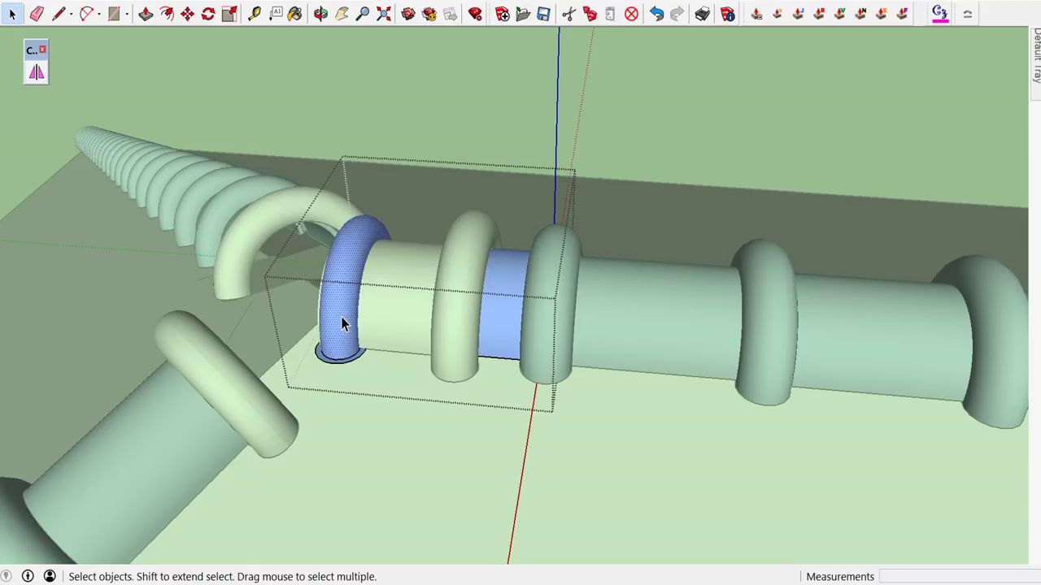
key(Delete)
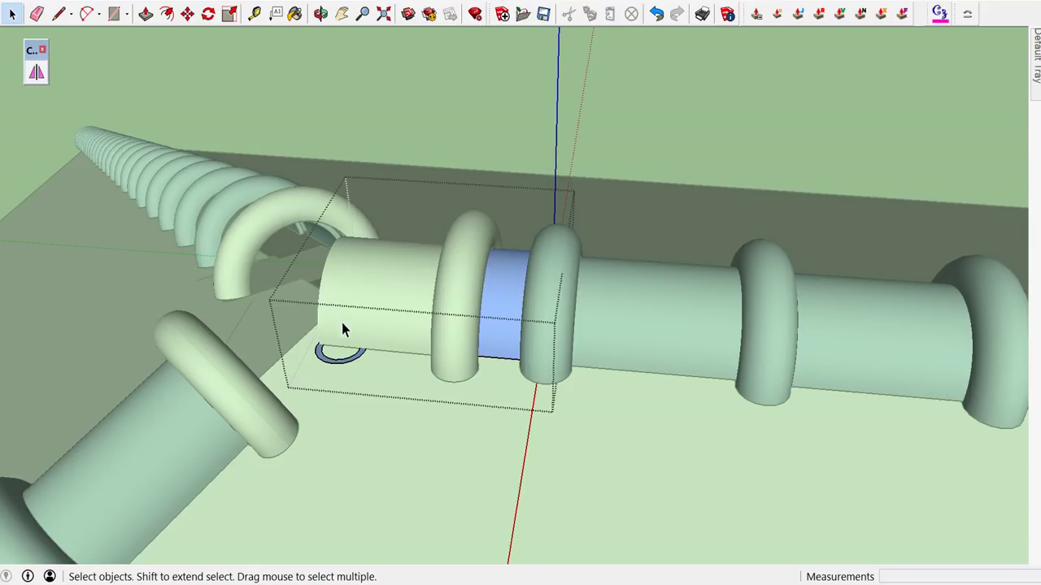
click(532, 157)
- Edit the white sleeve, select its lower edge, undo, then select the end ring's edge
middle_drag(531, 158, 439, 360)
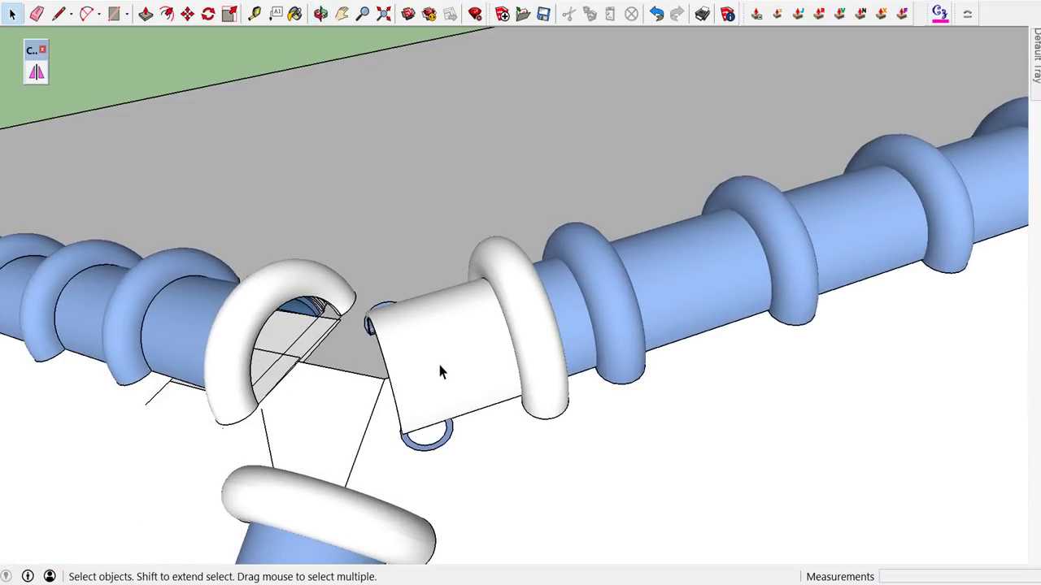
double_click(439, 371)
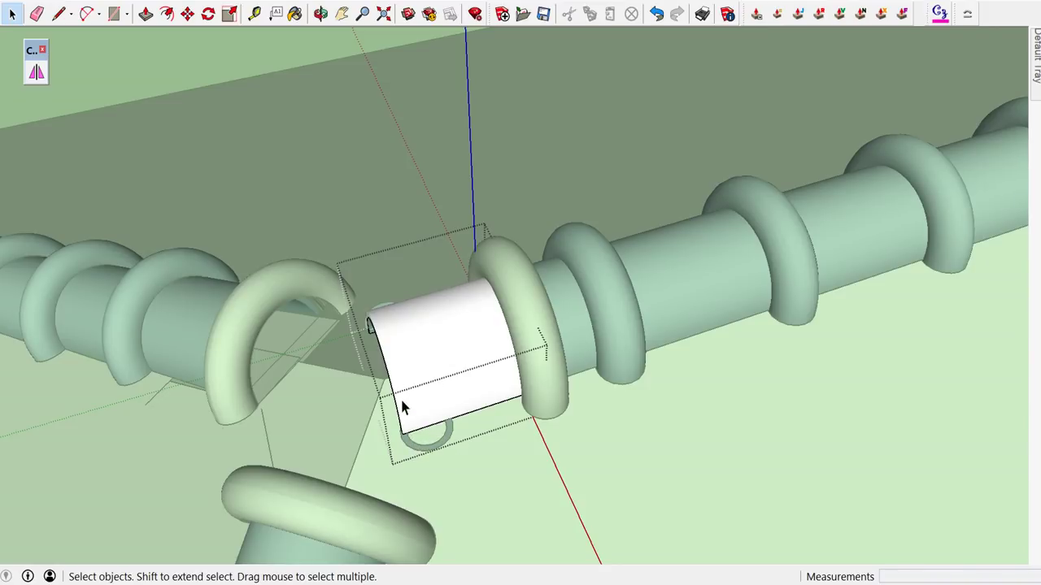
drag(402, 404, 465, 480)
scroll(480, 496, up, 2)
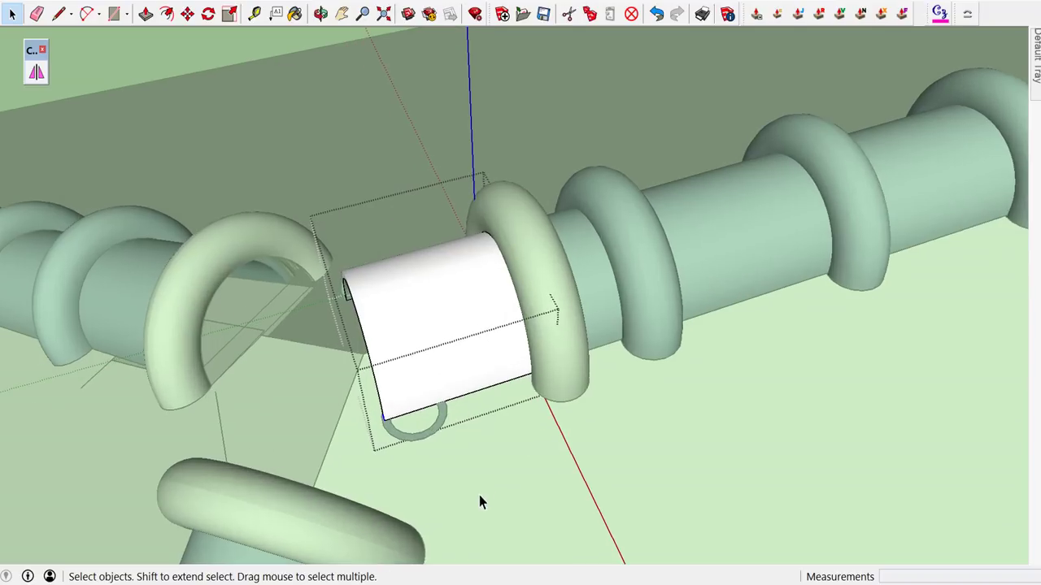
key(ctrl+z)
click(443, 419)
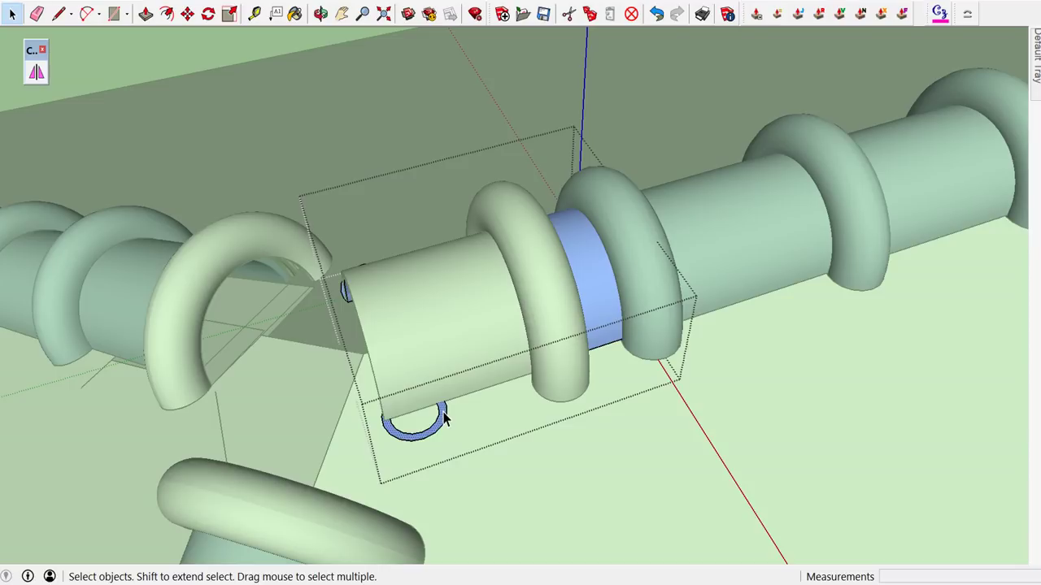
- Erase the stray small-circle outline and select the two leftover small arcs at the fitting's end
key(Escape)
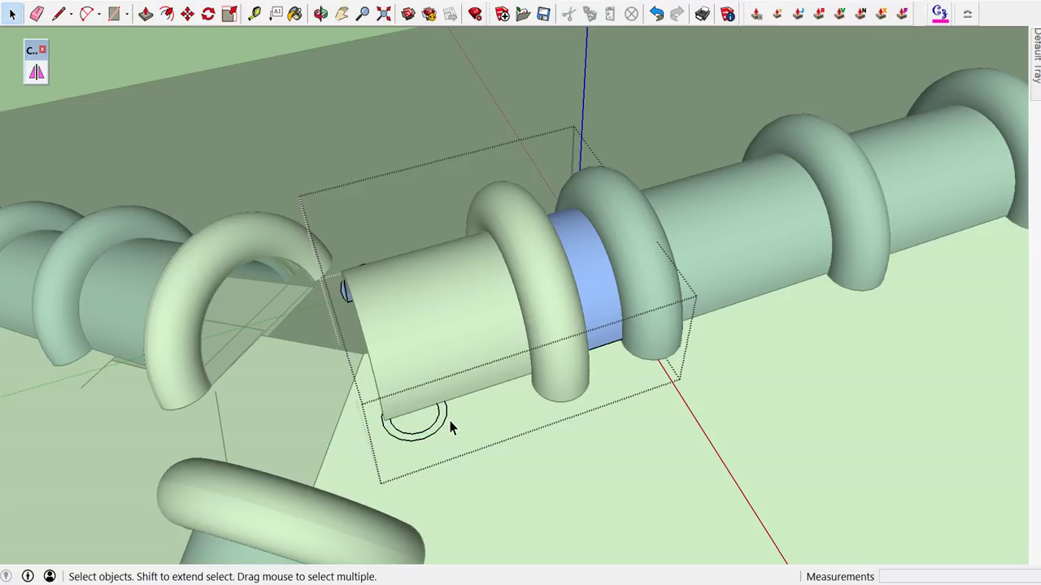
key(e)
mouse_move(430, 412)
mouse_down()
mouse_move(454, 407)
mouse_move(437, 409)
mouse_up()
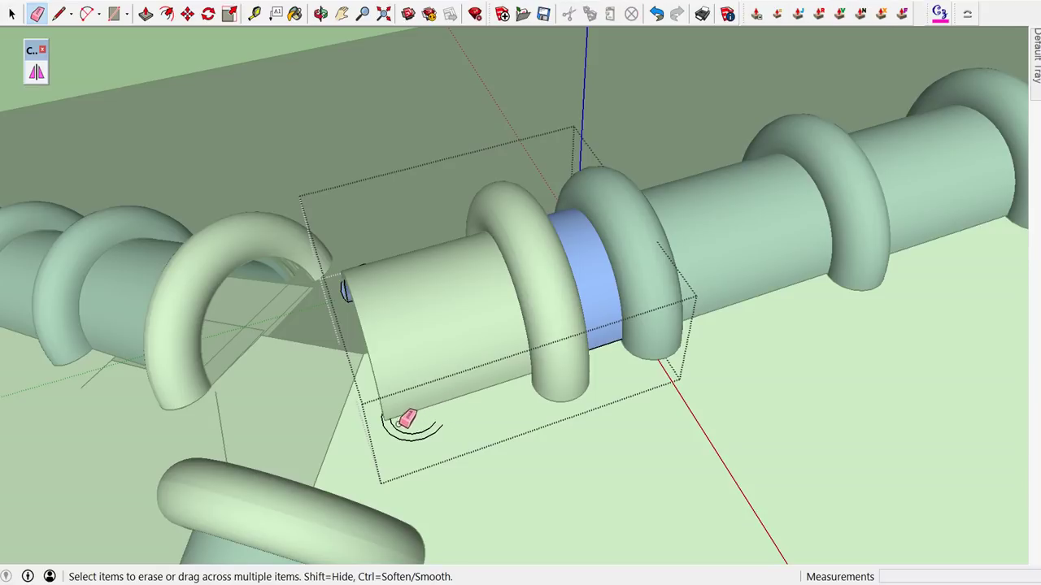
key(space)
drag(446, 448, 451, 446)
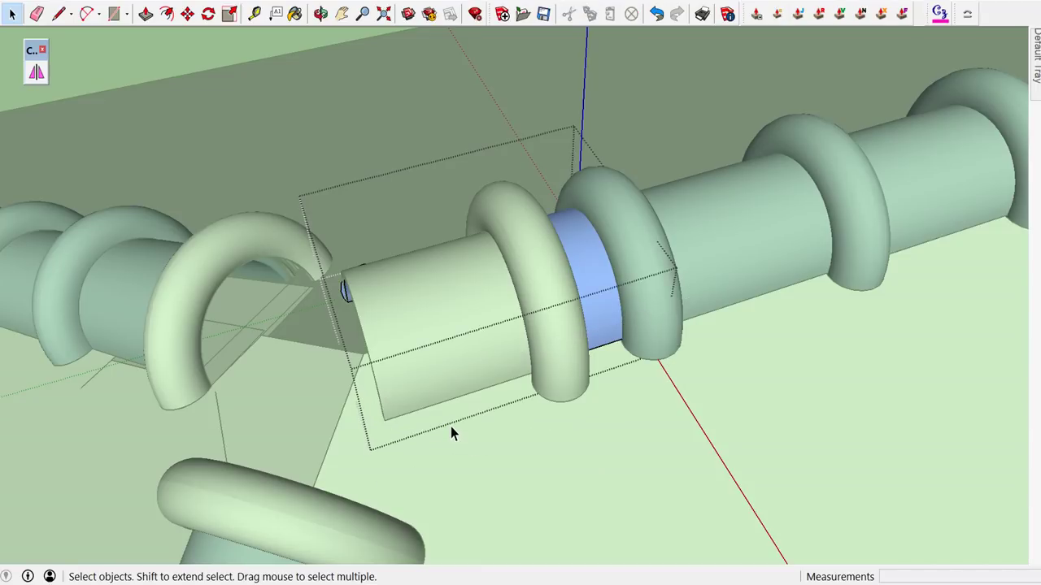
- Delete the blue semicircle edges under the fitting
middle_drag(450, 426, 804, 377)
mouse_move(350, 420)
middle_down()
mouse_move(609, 371)
mouse_move(537, 382)
mouse_move(617, 319)
mouse_move(576, 332)
mouse_move(548, 391)
mouse_move(527, 312)
middle_up()
scroll(527, 317, up, 1)
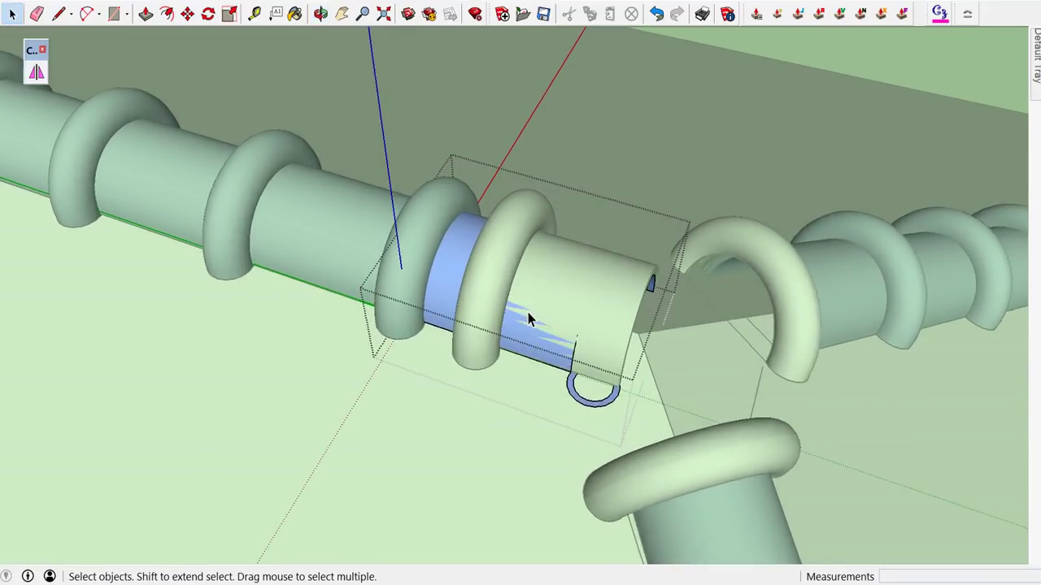
scroll(541, 345, up, 1)
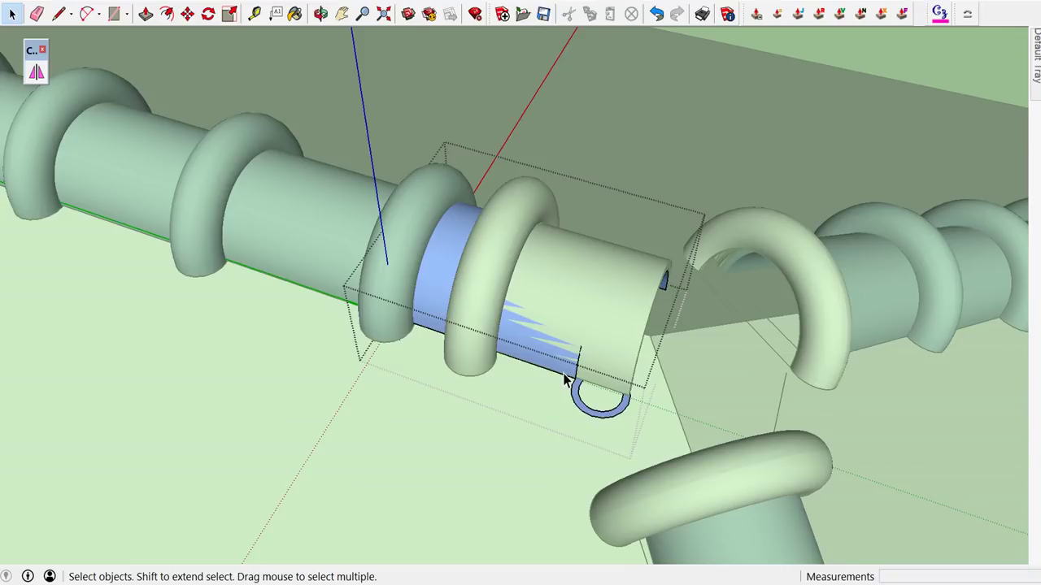
drag(569, 372, 637, 439)
key(Delete)
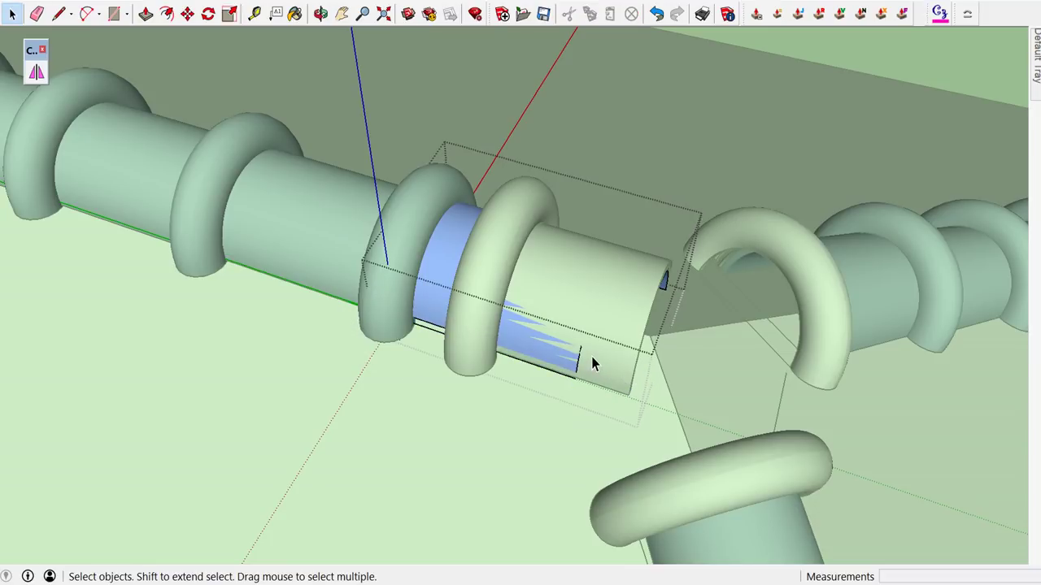
- Delete the leftover blue face and close the fitting's component editing
click(503, 264)
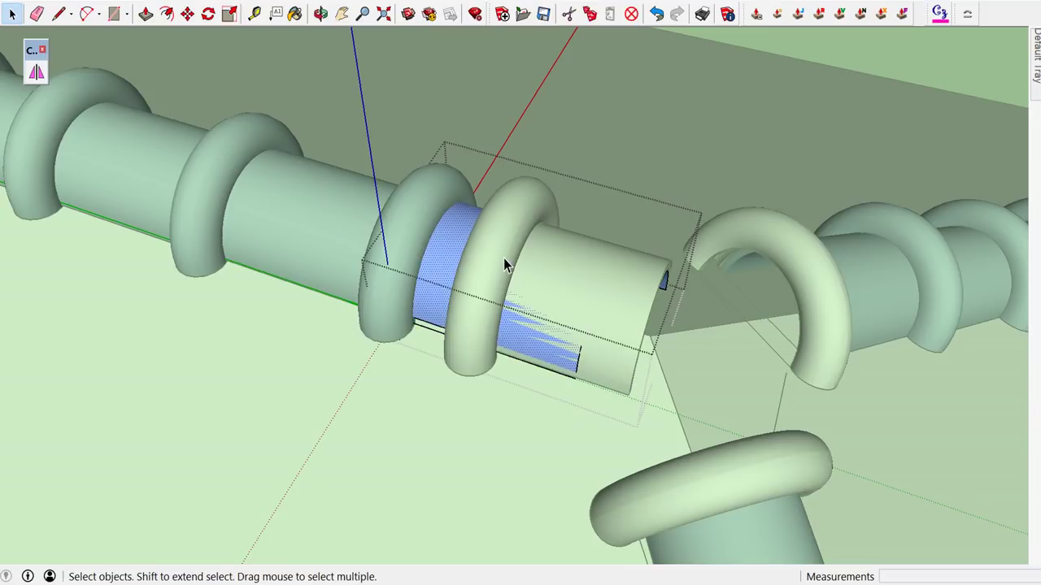
key(Delete)
scroll(643, 129, down, 2)
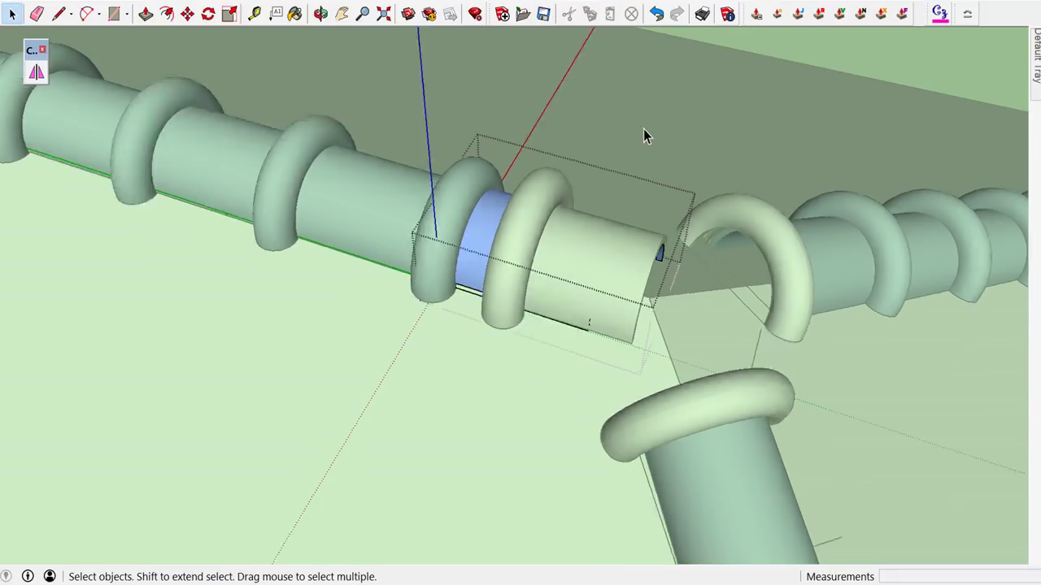
scroll(643, 128, down, 2)
click(765, 48)
mouse_move(764, 49)
middle_down()
mouse_move(704, 134)
mouse_move(561, 252)
middle_up()
click(583, 293)
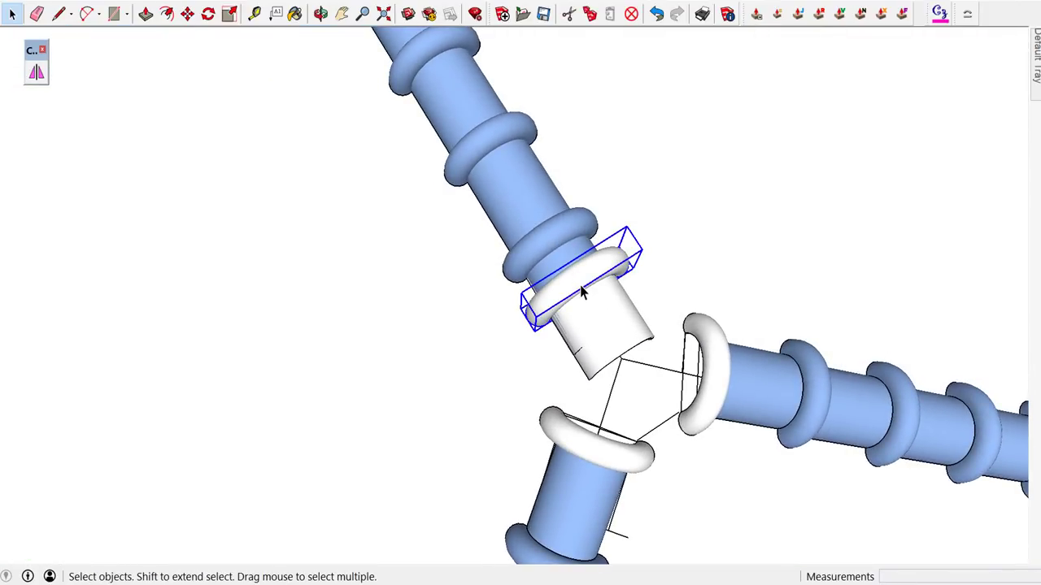
- Delete the white ring component, then undo to restore it and view the joint side-on
key(Delete)
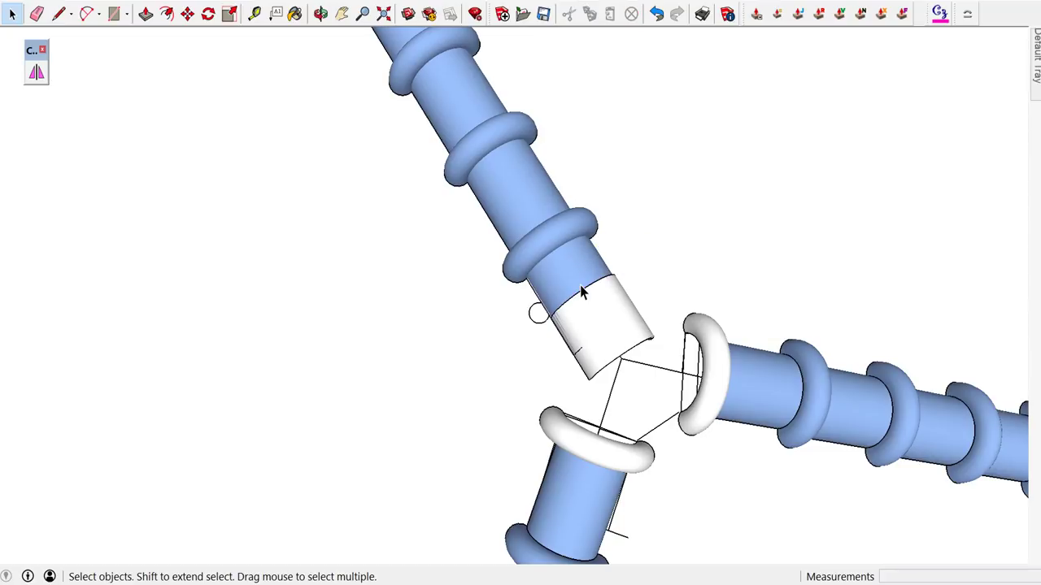
click(656, 14)
middle_drag(635, 122, 548, 144)
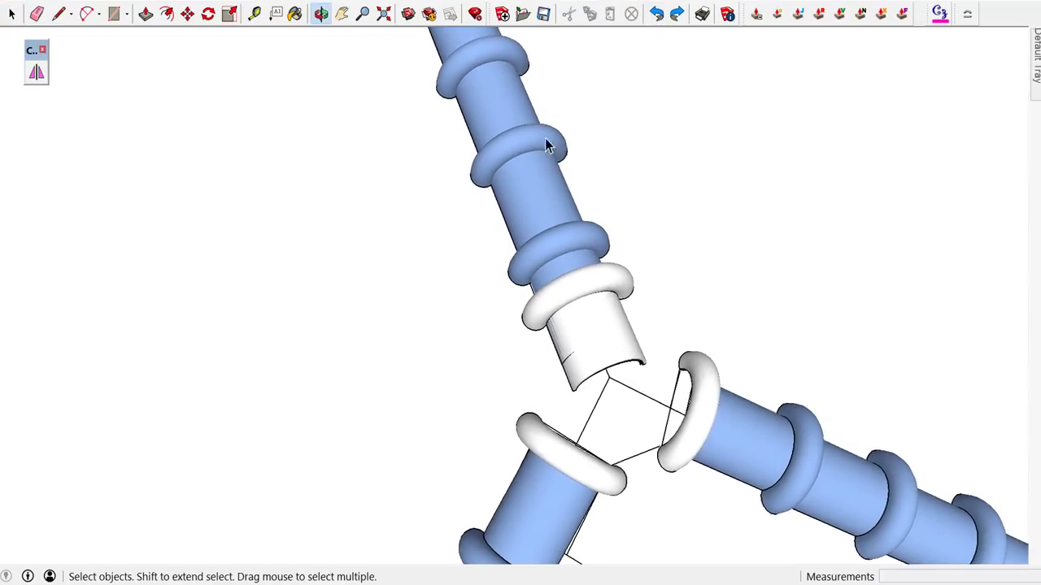
middle_drag(568, 298, 247, 209)
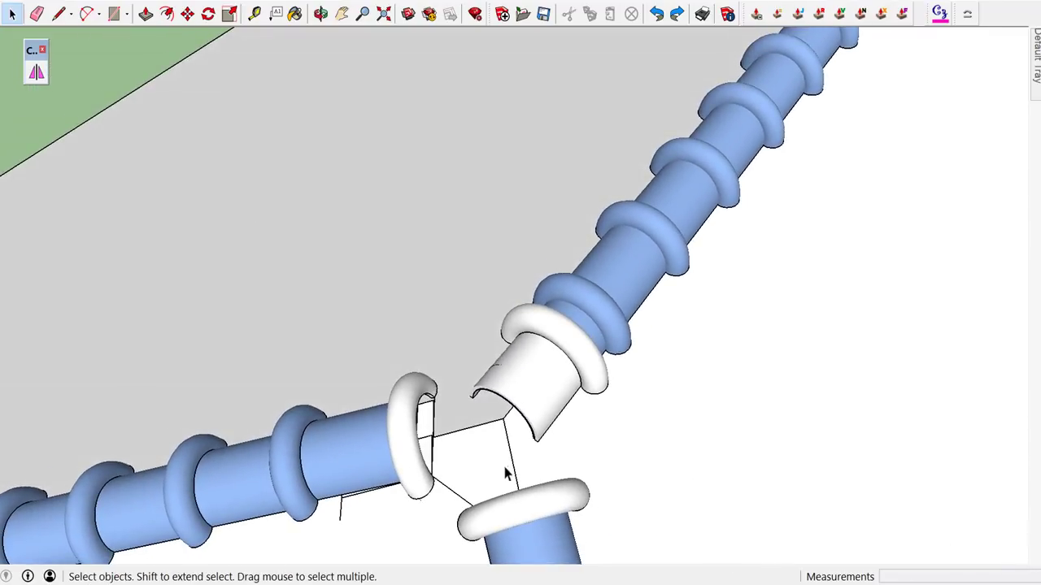
scroll(539, 448, up, 2)
scroll(539, 448, up, 2)
middle_drag(540, 448, 72, 9)
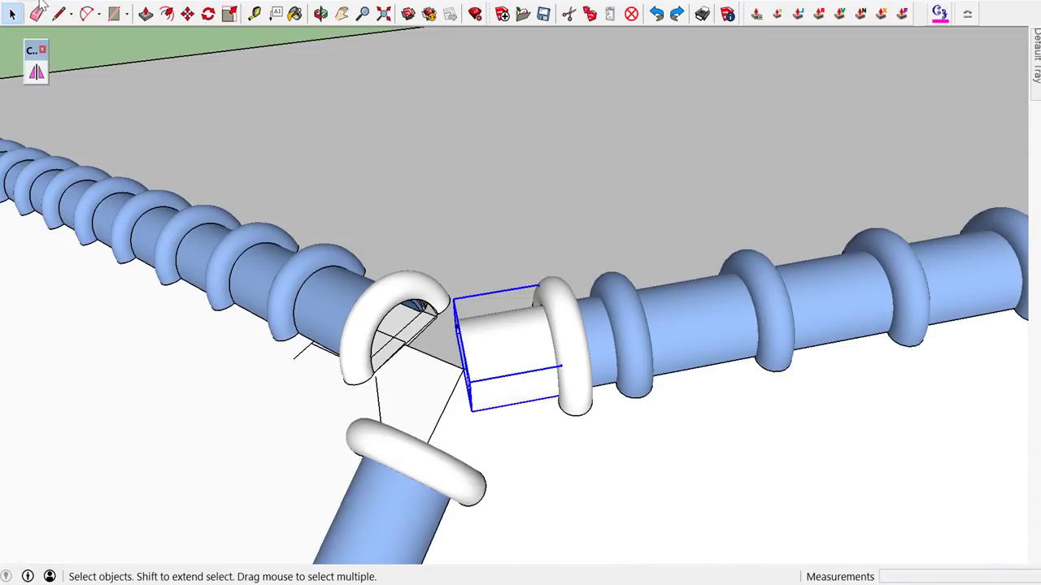
- Unhide the hidden tee fitting at the ridge junction using Edit > Unhide
click(37, 3)
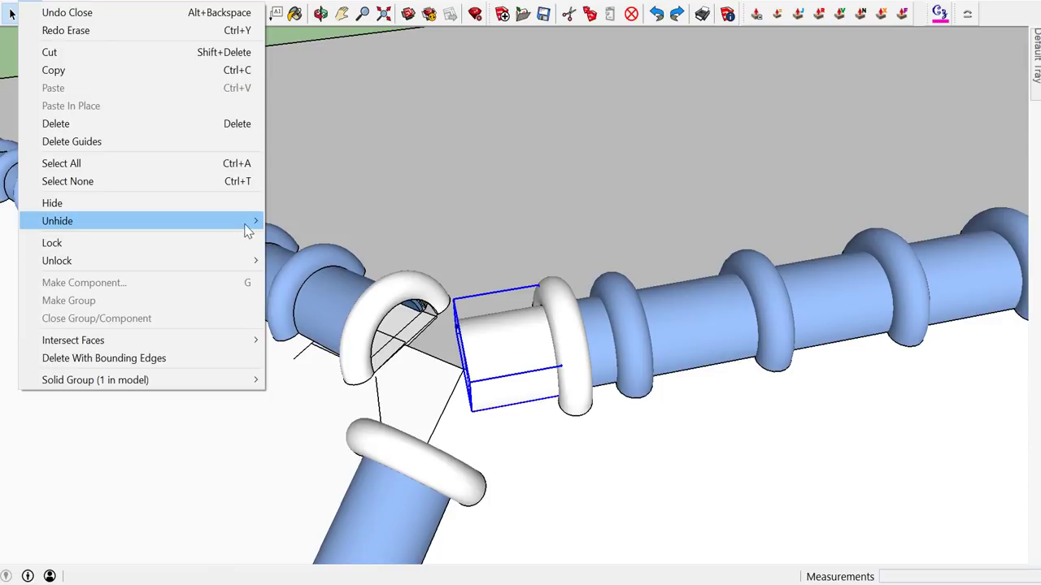
click(301, 241)
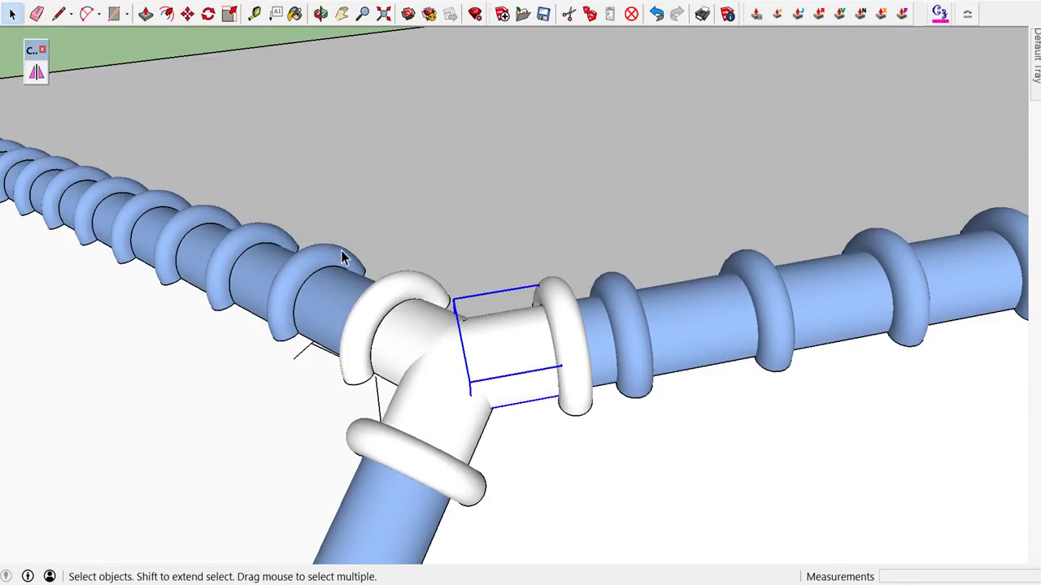
scroll(383, 245, down, 2)
middle_drag(415, 243, 368, 280)
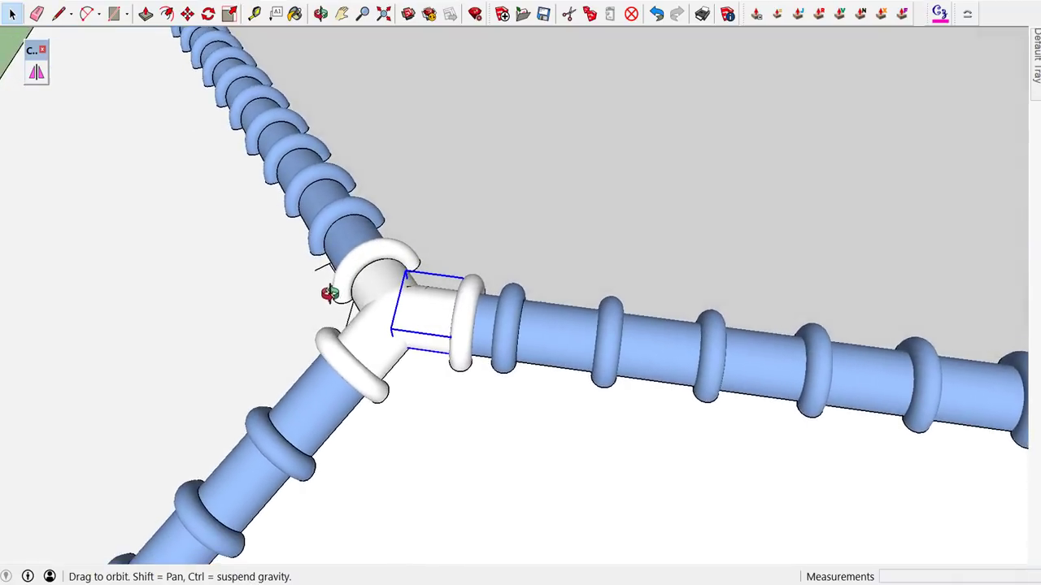
scroll(455, 246, down, 1)
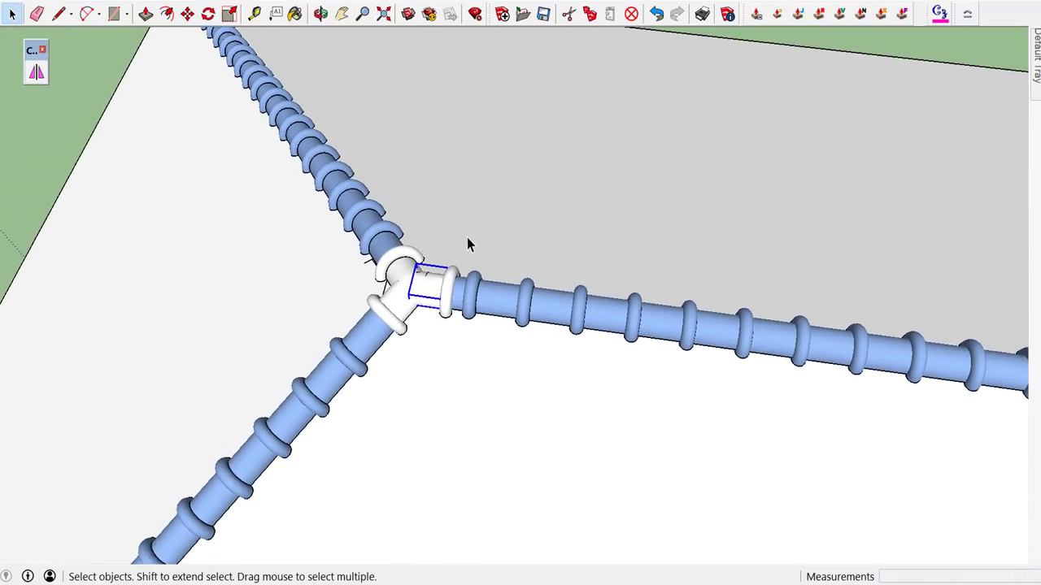
scroll(470, 235, down, 1)
scroll(476, 228, down, 1)
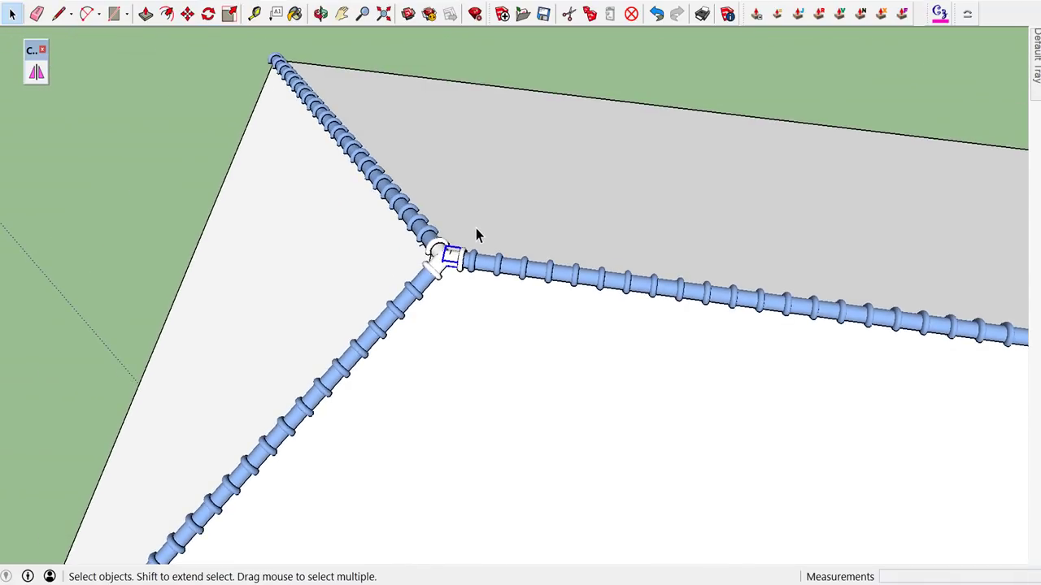
click(163, 159)
- Erase the small stray line beside the pipe under the tee, undoing an accidental pipe erase
scroll(433, 241, up, 1)
scroll(435, 242, up, 1)
mouse_move(439, 245)
middle_down()
mouse_move(474, 286)
mouse_move(598, 271)
middle_up()
scroll(592, 262, down, 1)
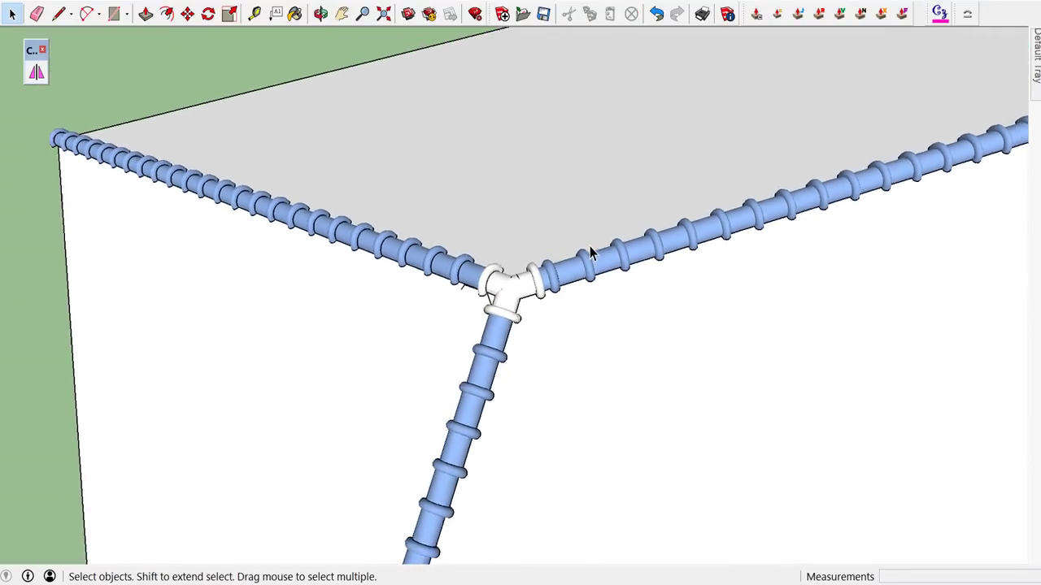
scroll(590, 248, down, 1)
middle_drag(529, 279, 802, 151)
scroll(506, 268, up, 1)
scroll(488, 290, up, 2)
scroll(485, 289, up, 2)
scroll(485, 288, up, 1)
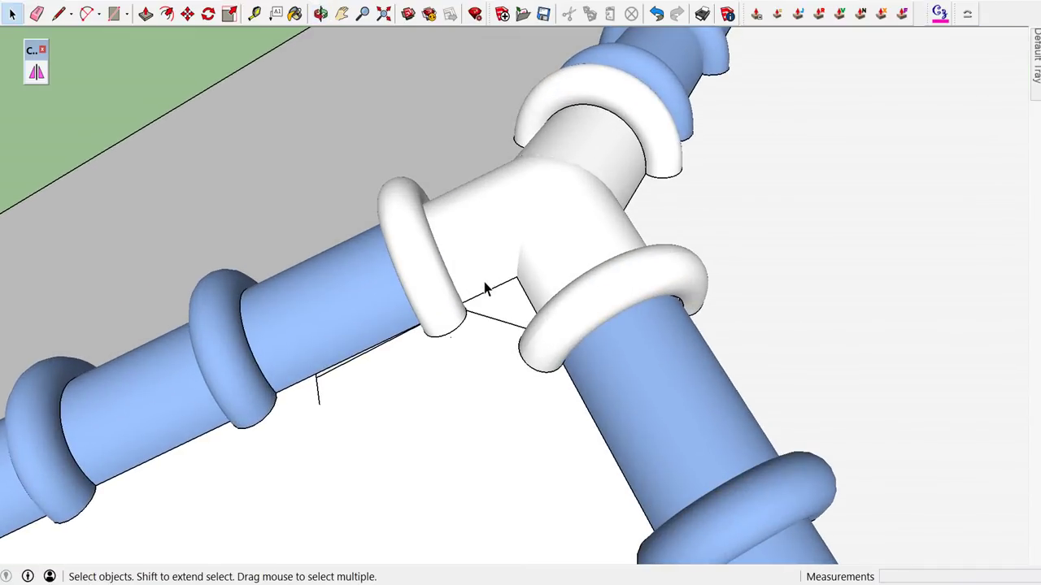
key(e)
scroll(361, 366, up, 2)
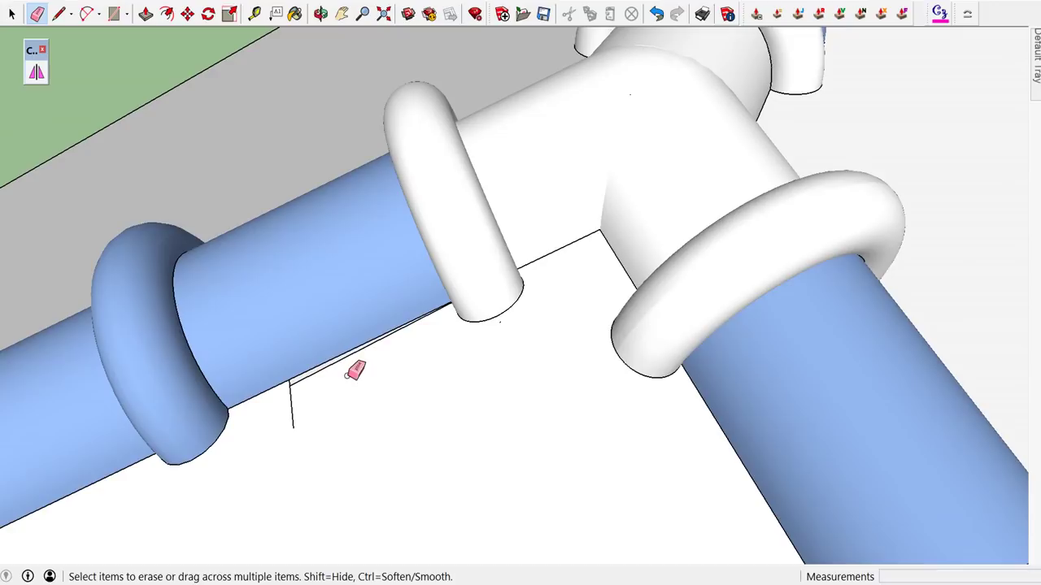
click(303, 379)
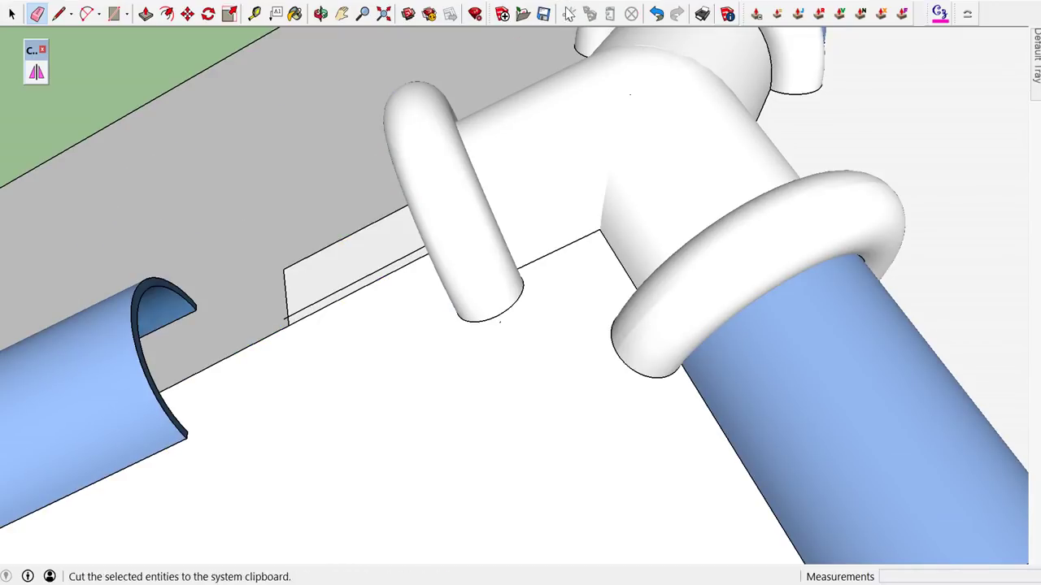
click(655, 14)
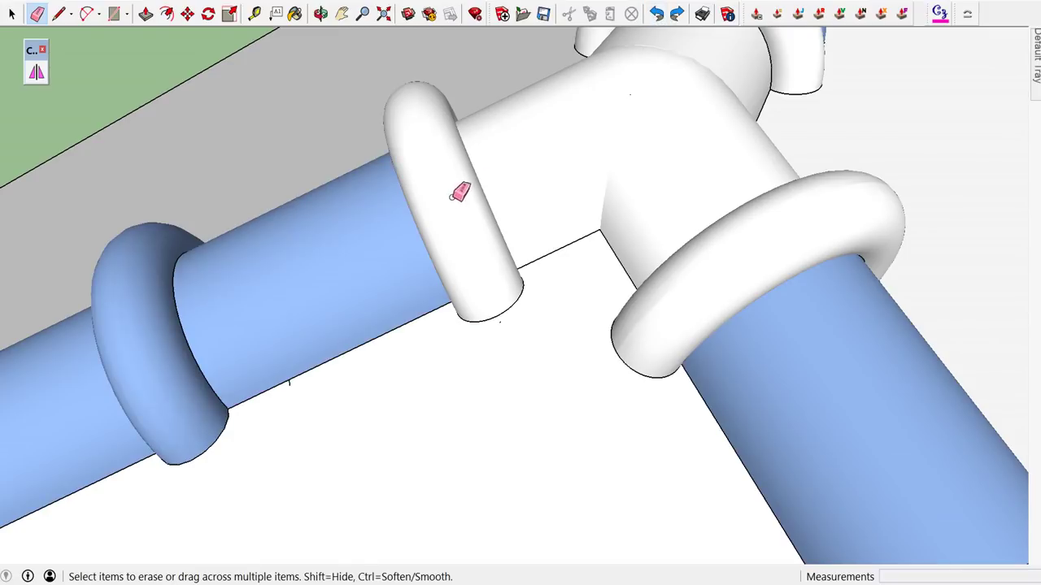
- With Paint Bucket active, look down on the slab and tee
key(b)
scroll(460, 186, down, 10)
mouse_move(724, 179)
middle_down()
mouse_move(687, 259)
mouse_move(557, 360)
mouse_move(611, 336)
middle_up()
scroll(611, 336, up, 3)
scroll(655, 324, up, 3)
scroll(655, 324, up, 2)
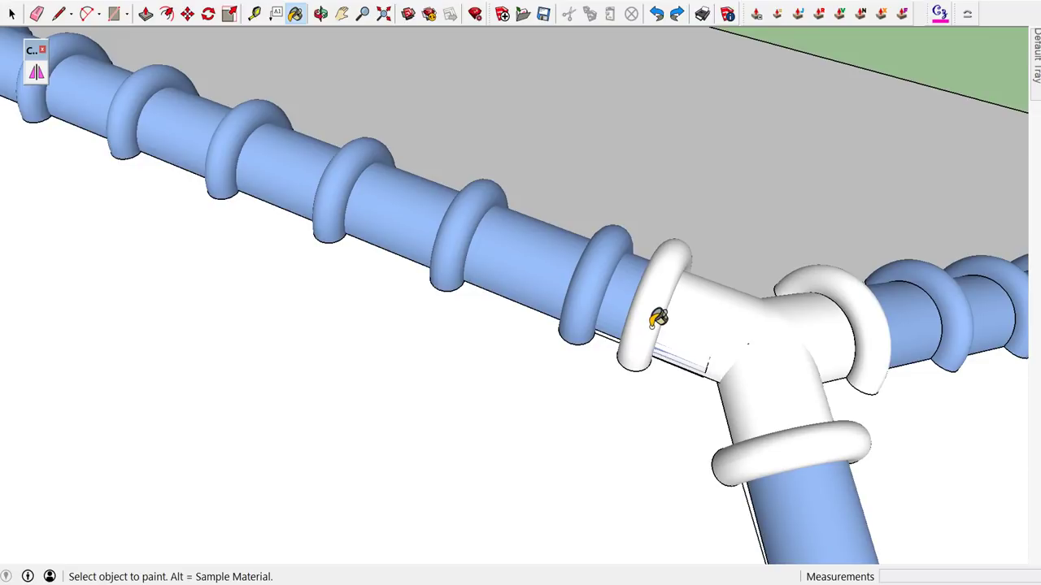
- Paint the white tee fitting's body and left ring blue
scroll(658, 317, down, 2)
scroll(666, 300, down, 2)
scroll(674, 281, down, 2)
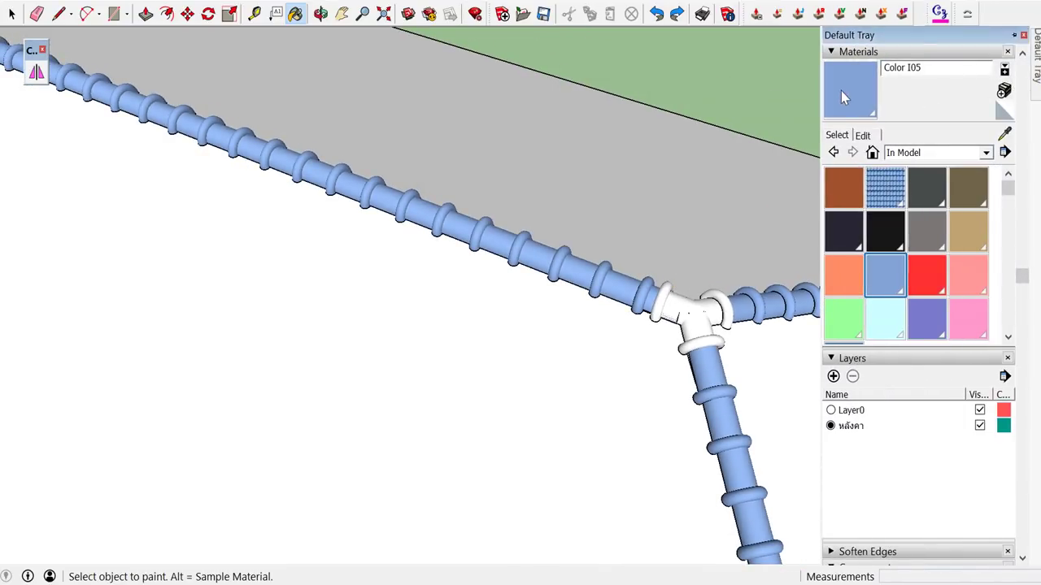
click(704, 308)
click(685, 299)
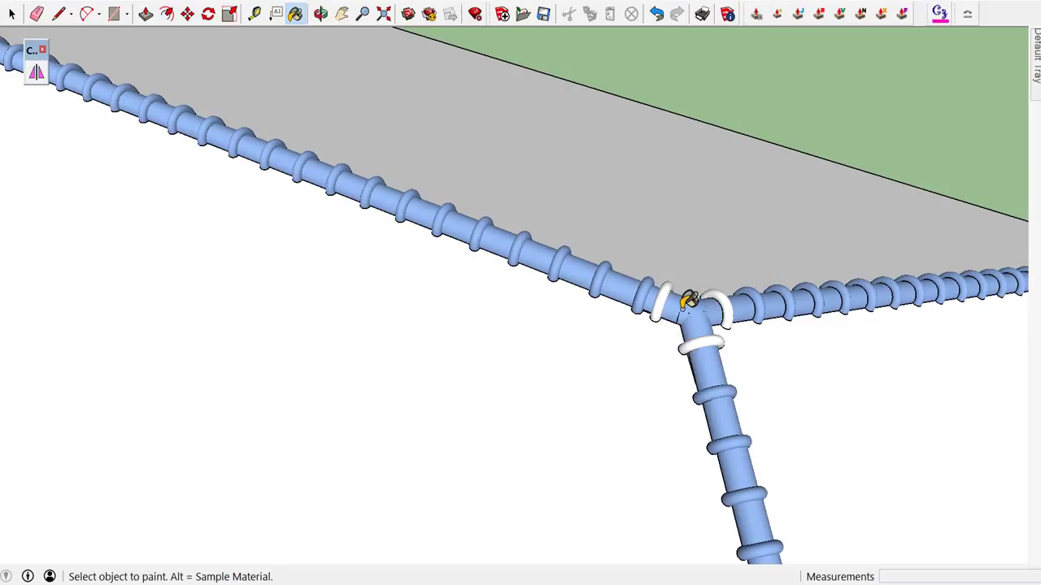
click(665, 298)
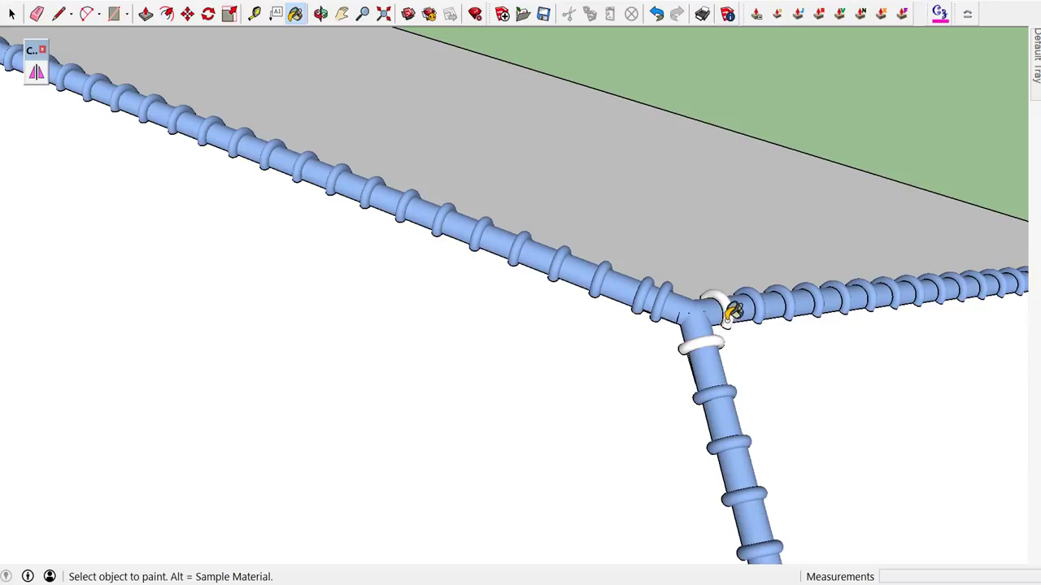
- Inside the tee fitting, paint the white ring blue, then delete that ring
key(space)
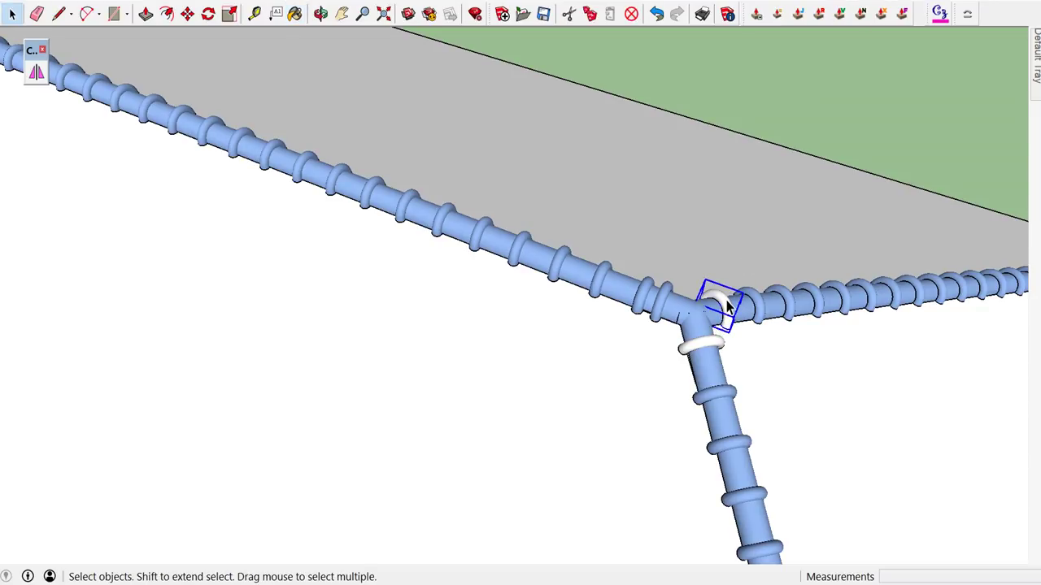
double_click(727, 306)
click(726, 307)
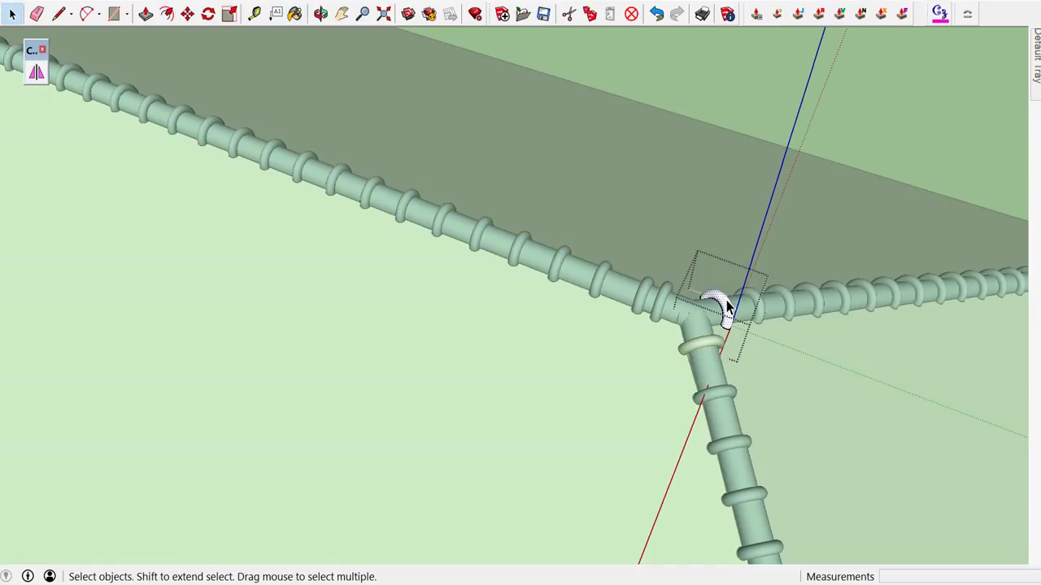
key(b)
click(727, 302)
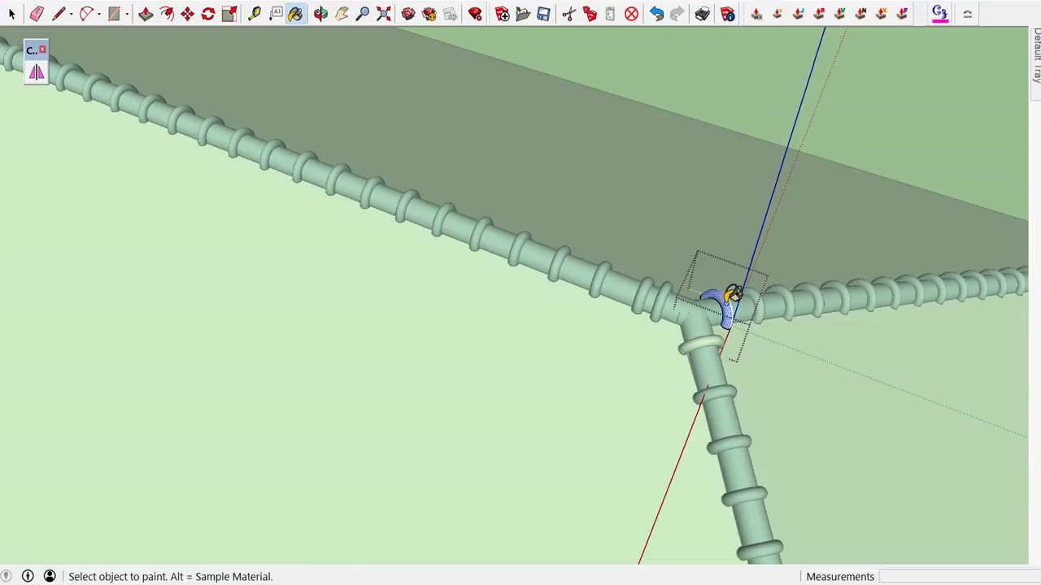
key(space)
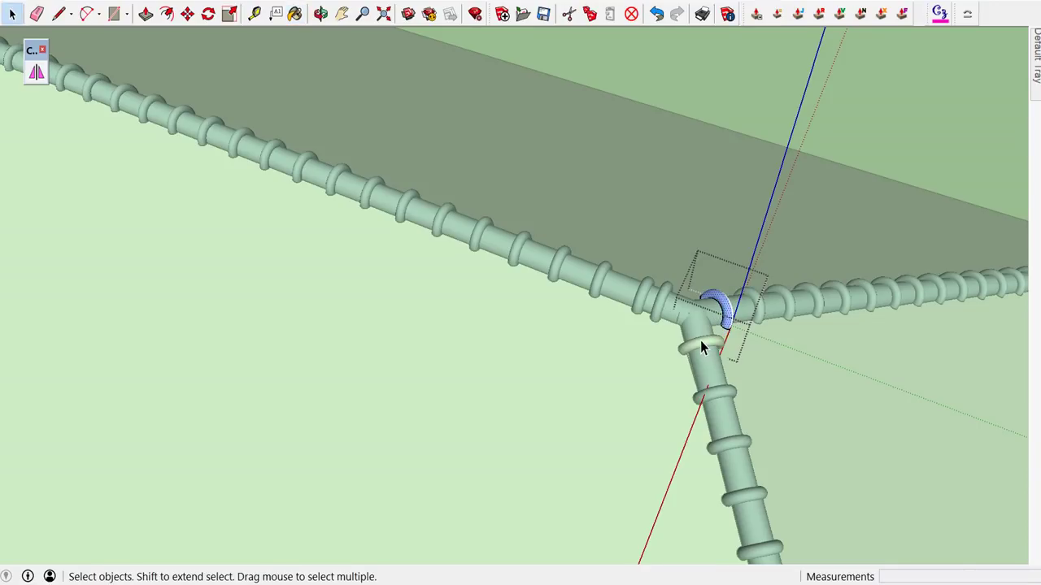
key(Delete)
- Open the junction component to select its white ring, then exit and clear the selection
scroll(700, 340, down, 5)
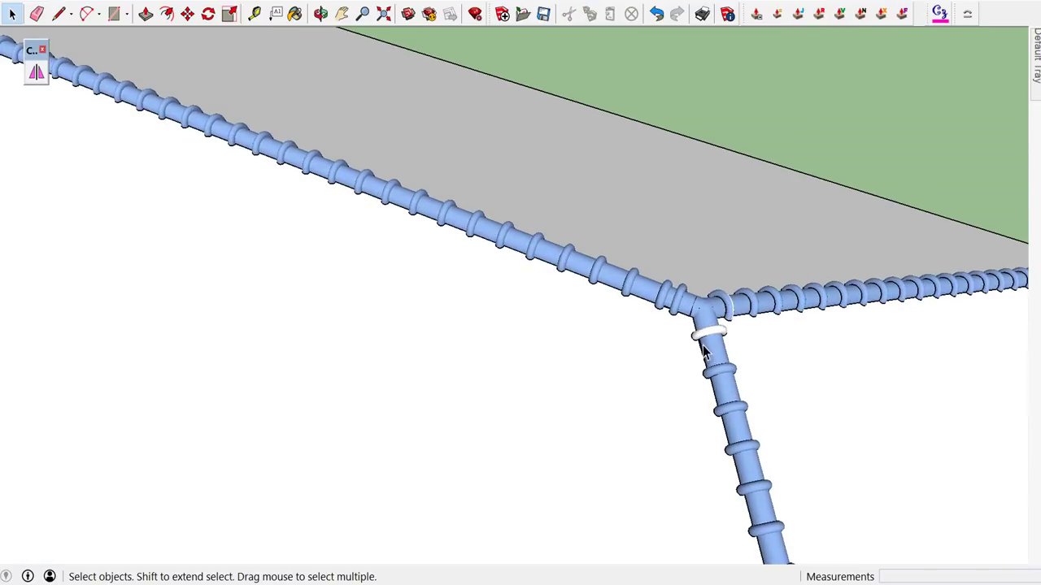
click(711, 332)
double_click(712, 332)
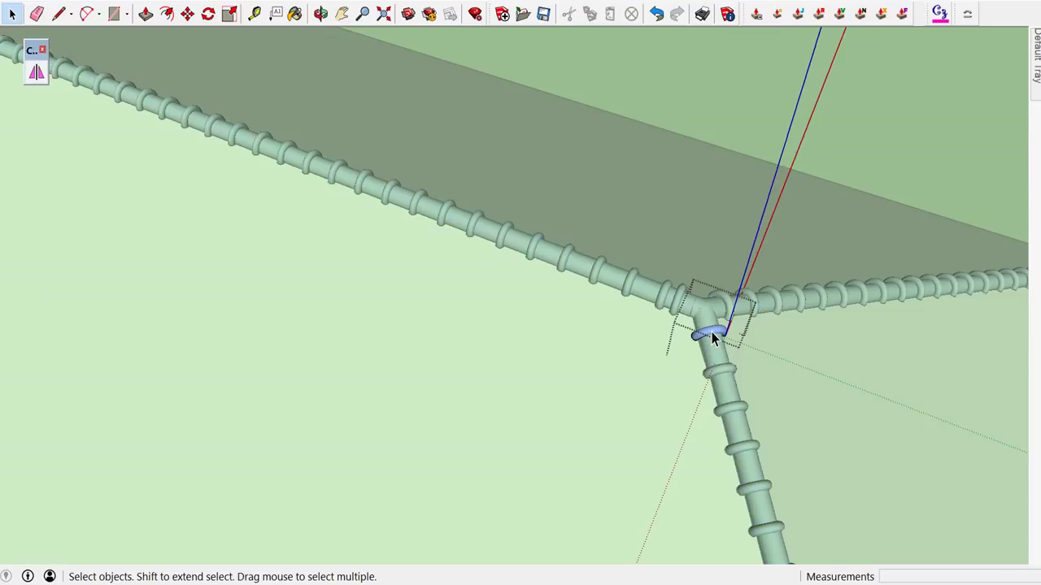
click(711, 332)
key(Escape)
scroll(729, 263, up, 2)
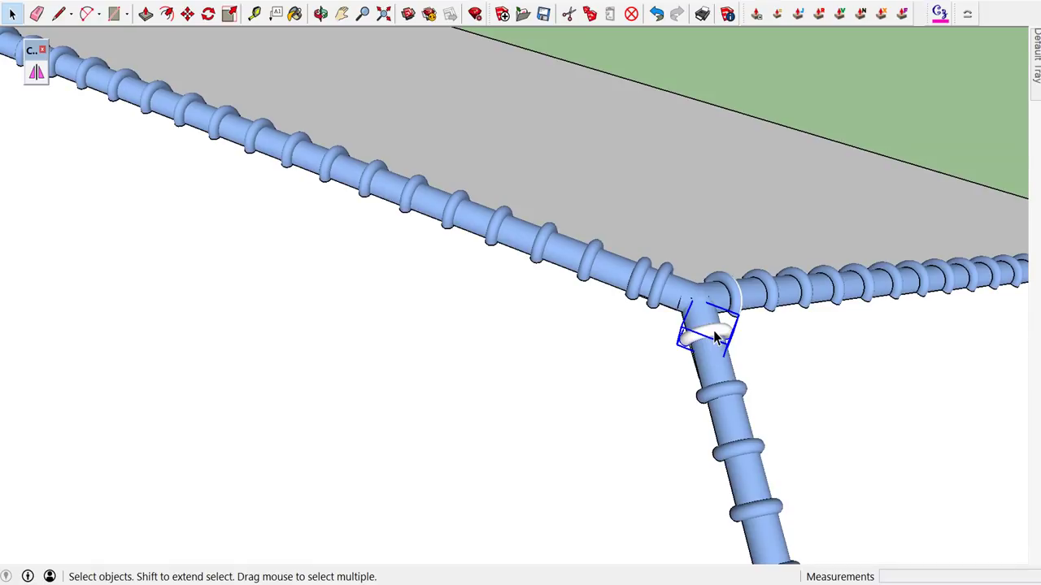
key(t)
key(space)
click(820, 76)
- Paint the remaining white ring at the pipe junction blue
scroll(734, 216, down, 3)
mouse_move(716, 242)
middle_down()
mouse_move(479, 174)
mouse_move(372, 155)
middle_up()
scroll(688, 353, up, 3)
scroll(699, 356, up, 2)
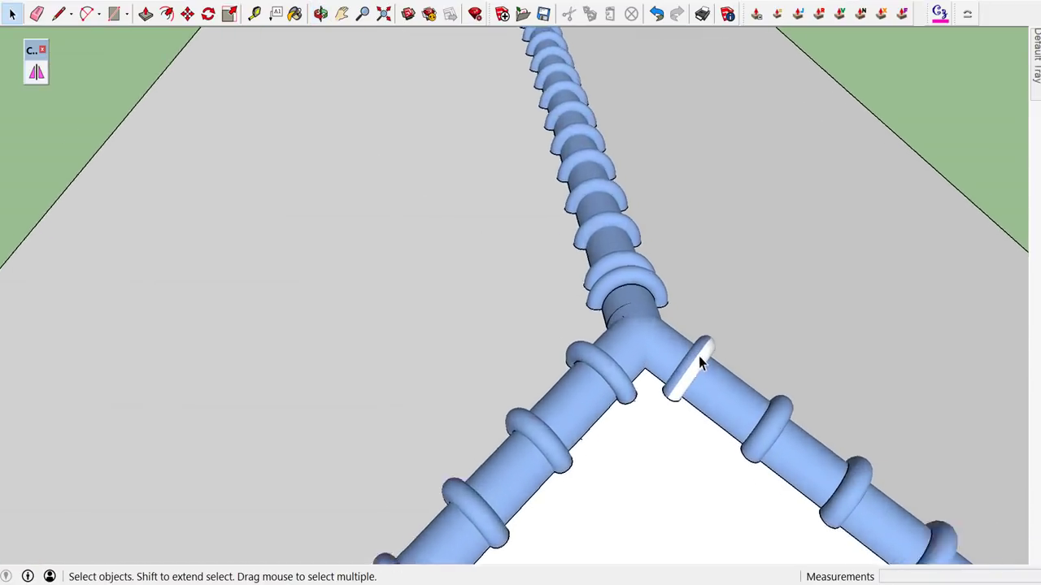
scroll(701, 358, up, 1)
key(b)
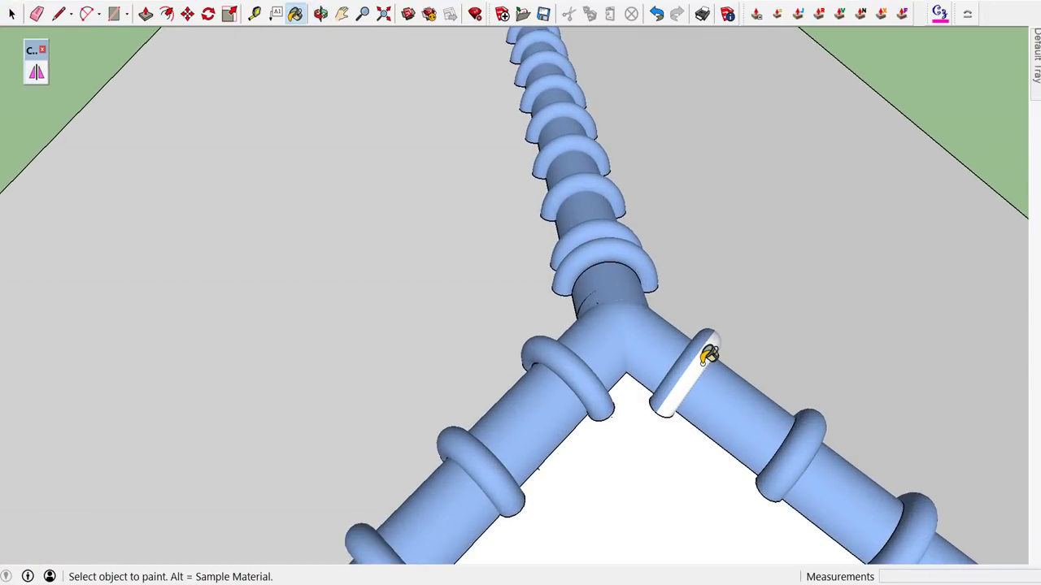
click(704, 363)
key(space)
- Orbit around the pavilion to view the roof ridges and junction from above
scroll(720, 348, down, 3)
scroll(720, 348, down, 3)
scroll(755, 334, down, 3)
middle_drag(743, 269, 479, 307)
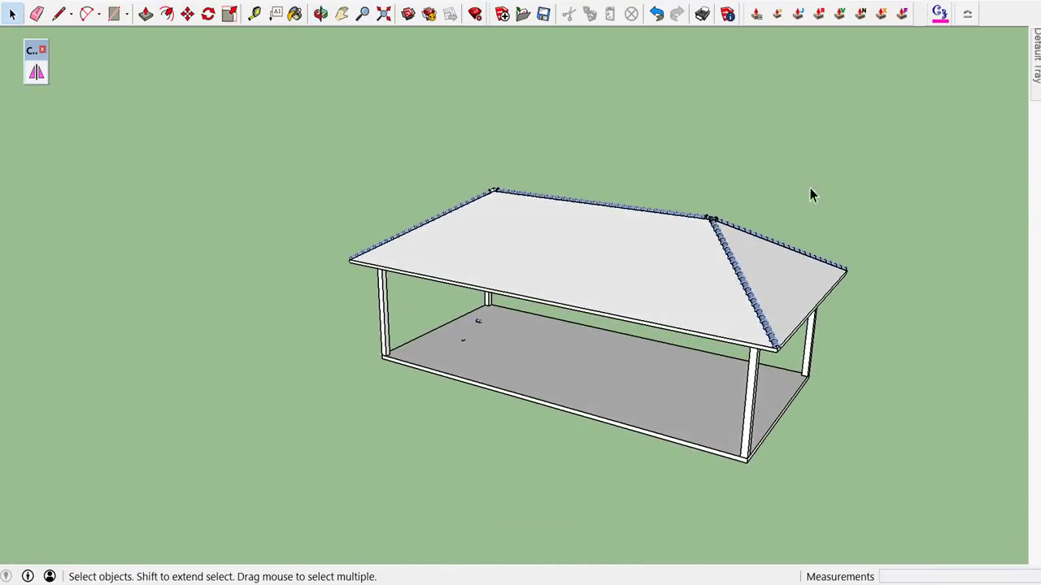
mouse_move(521, 203)
middle_down()
mouse_move(474, 190)
mouse_move(606, 319)
mouse_move(743, 309)
middle_up()
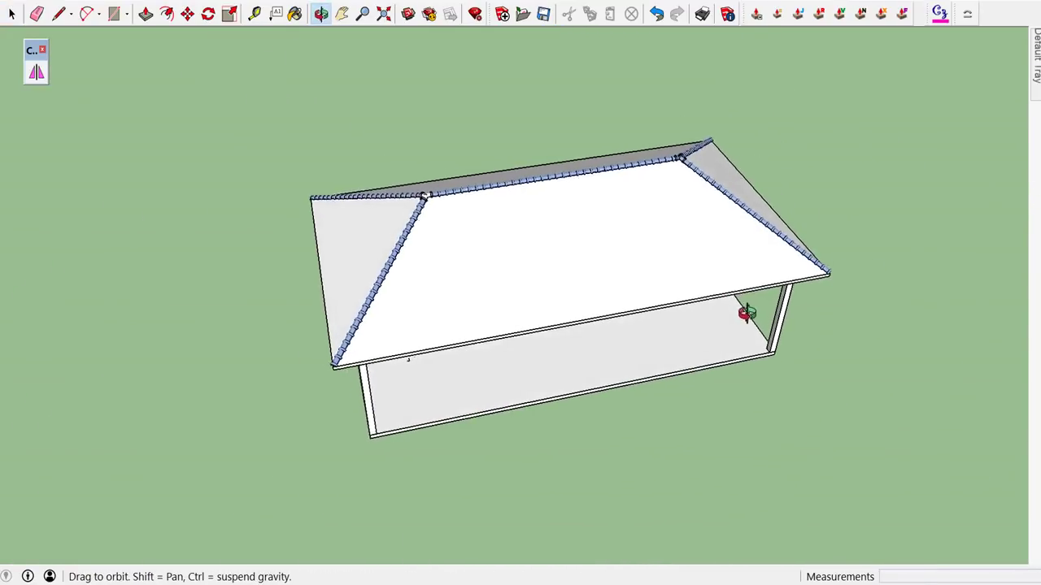
scroll(398, 185, up, 2)
scroll(398, 185, up, 3)
mouse_move(399, 185)
middle_down()
mouse_move(437, 190)
mouse_move(564, 170)
mouse_move(578, 281)
middle_up()
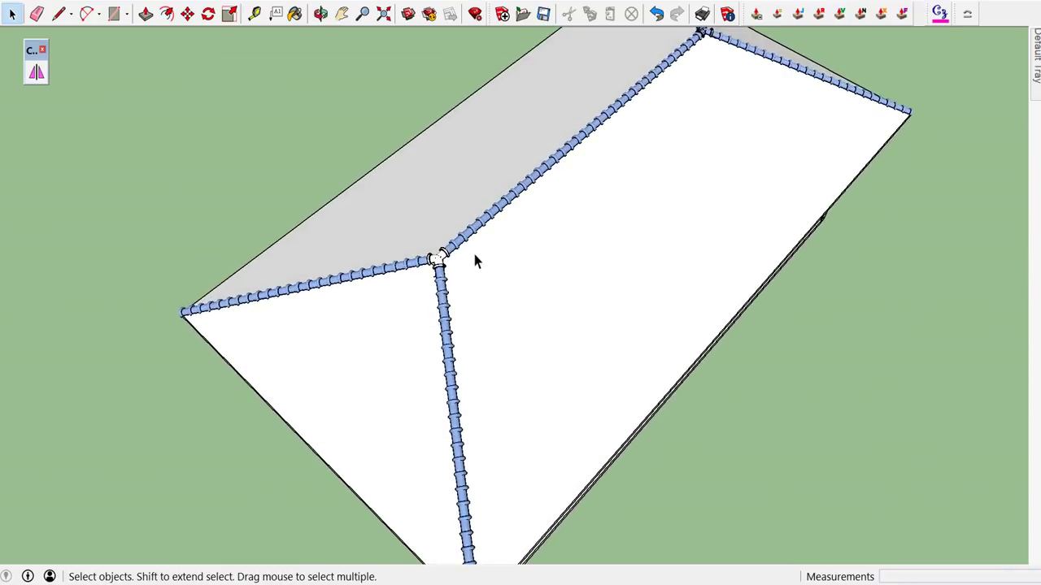
scroll(412, 250, up, 3)
scroll(413, 250, up, 2)
scroll(412, 252, up, 2)
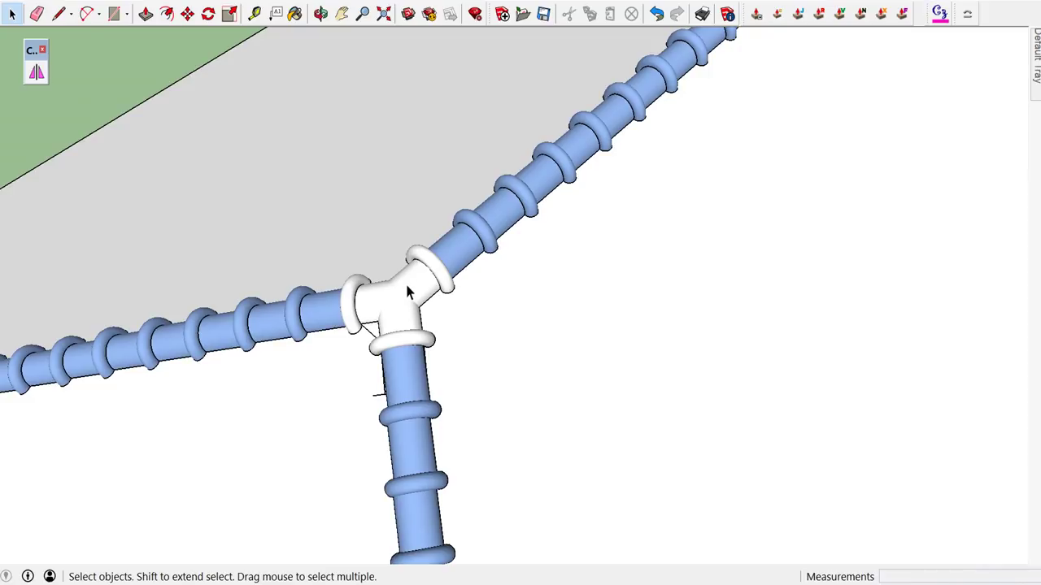
- Paint the tee body and its left and upper-right collars blue
click(407, 287)
key(b)
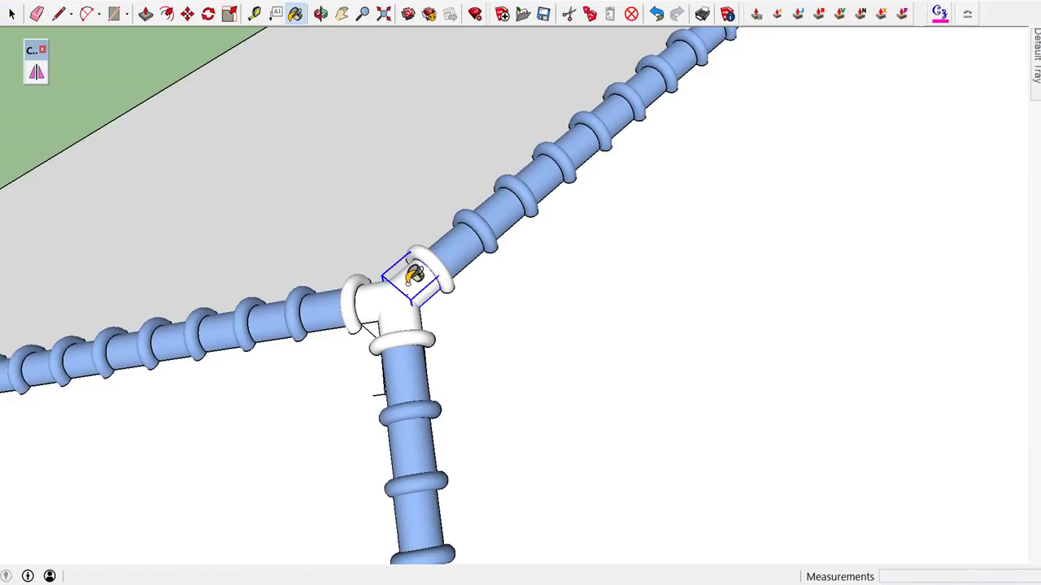
click(405, 295)
click(402, 304)
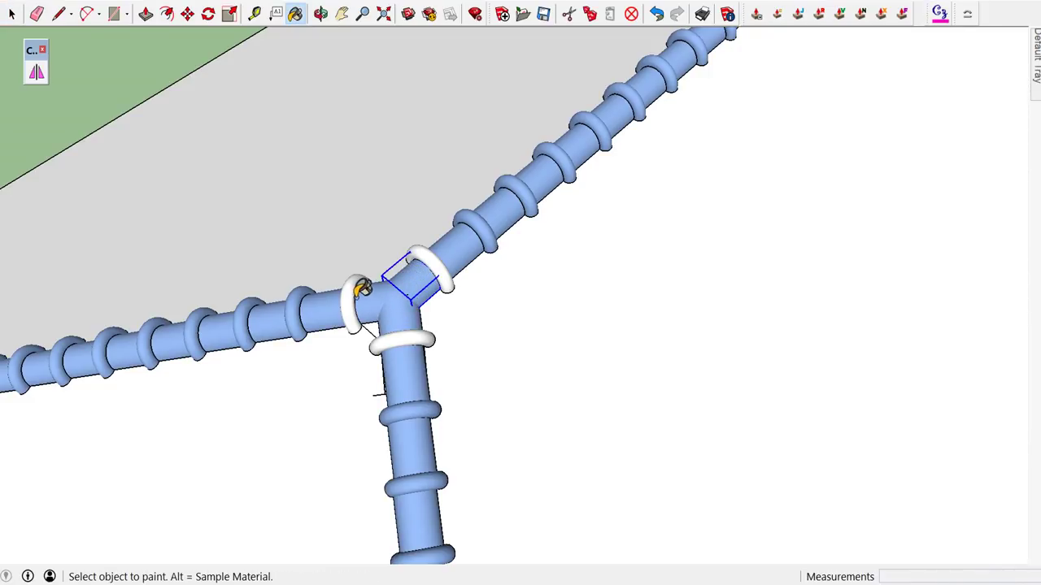
click(364, 283)
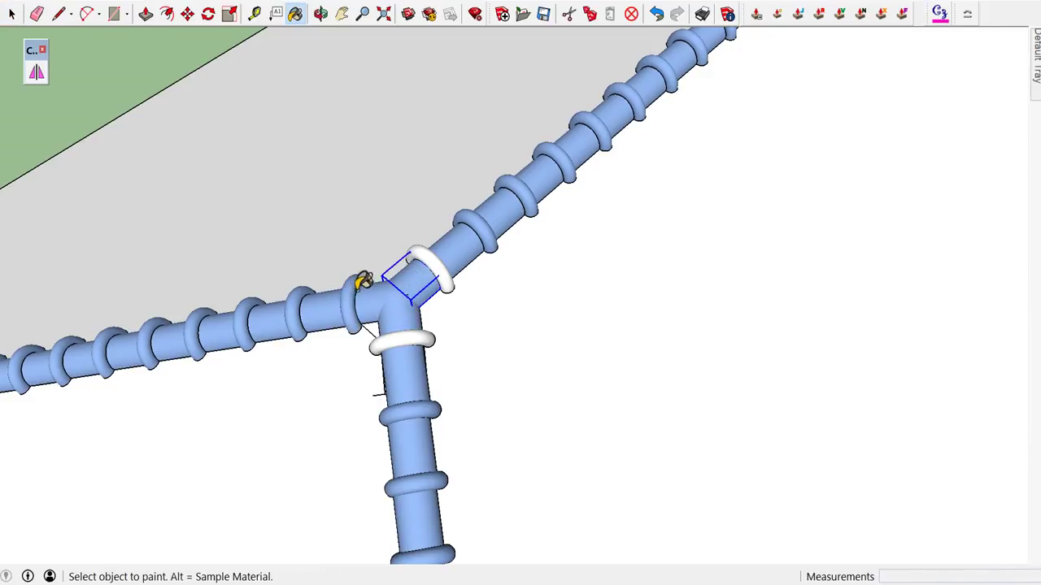
click(424, 270)
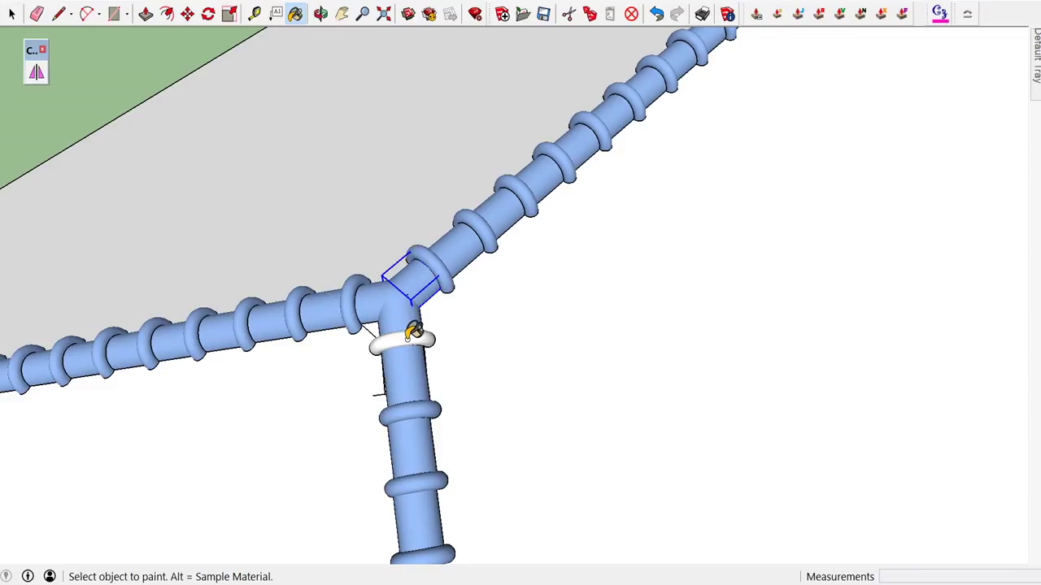
key(space)
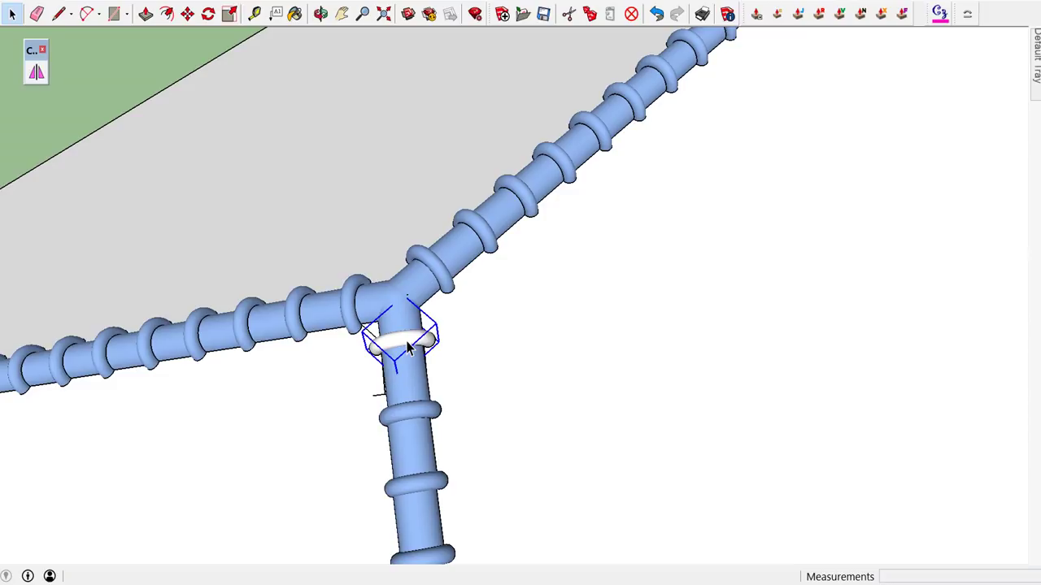
- Close the tee component's editing and bring up the materials and components panels
double_click(409, 348)
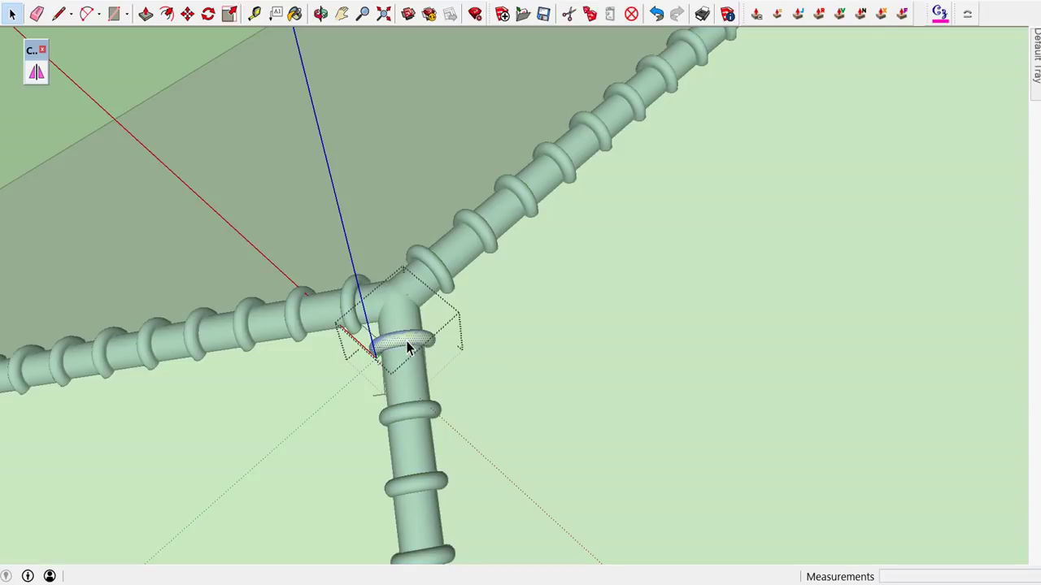
key(Escape)
scroll(444, 258, down, 3)
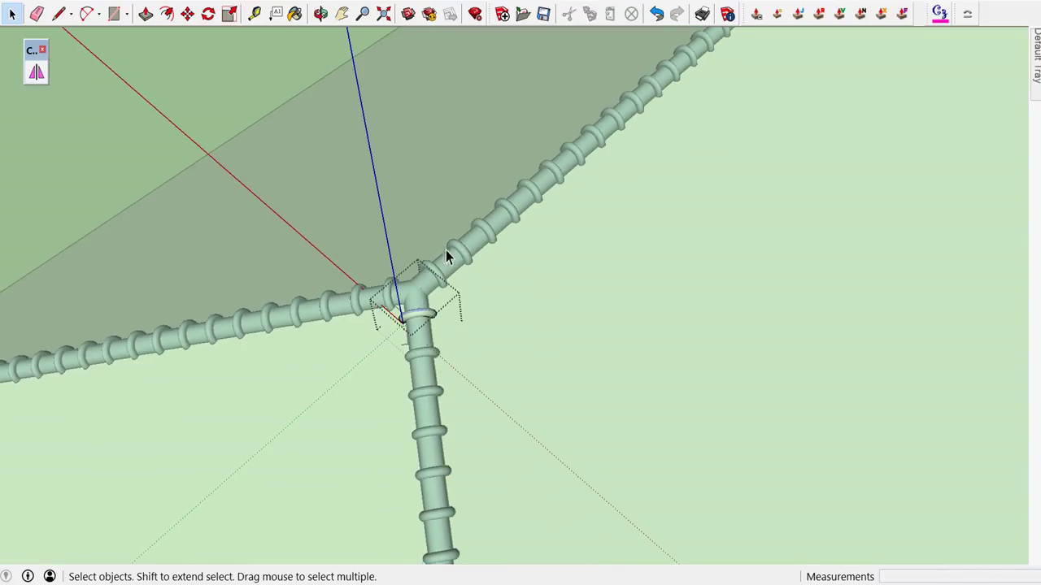
key(Escape)
scroll(421, 321, up, 1)
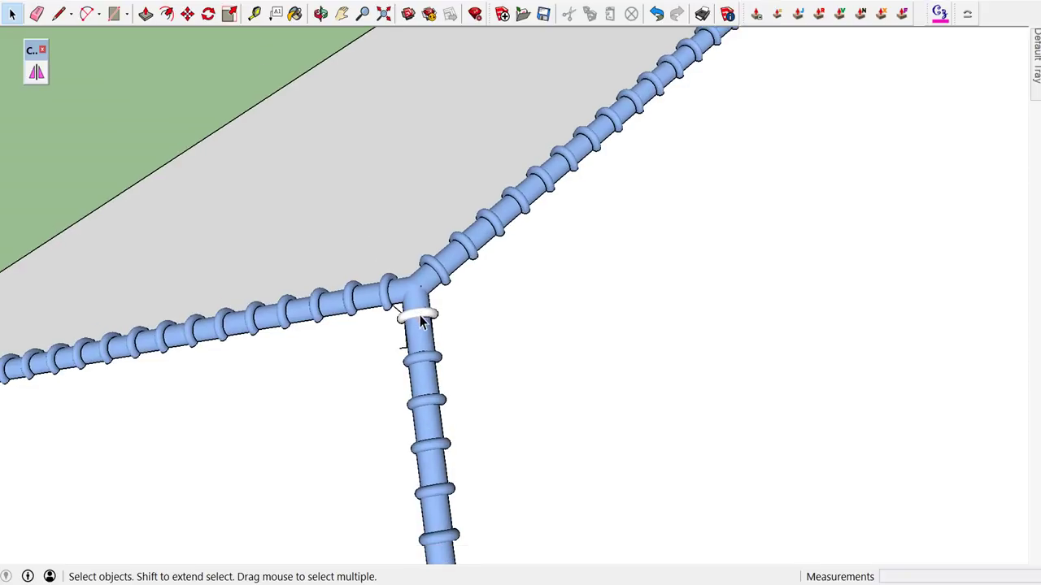
key(b)
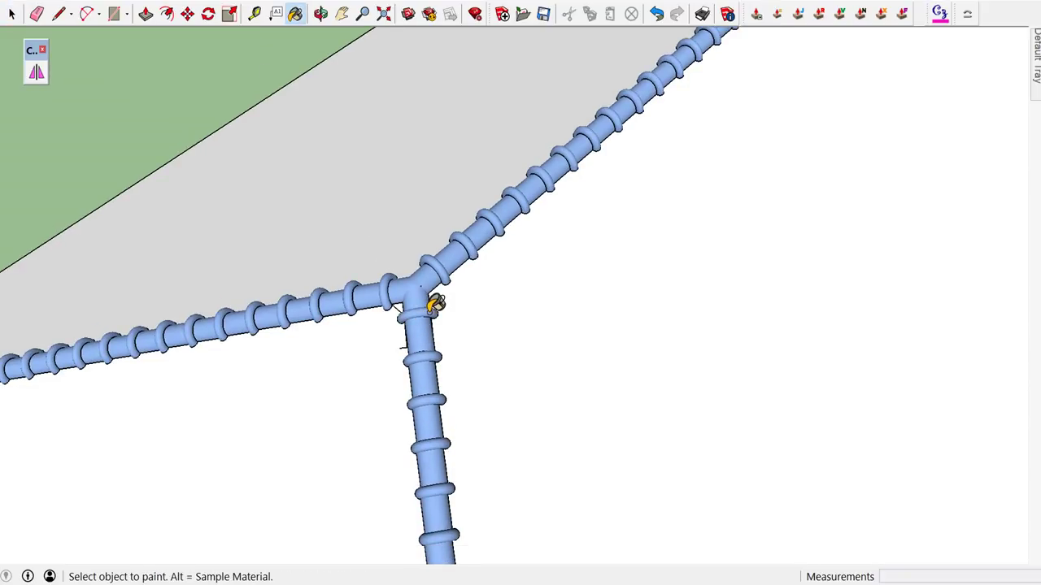
key(space)
scroll(483, 270, down, 2)
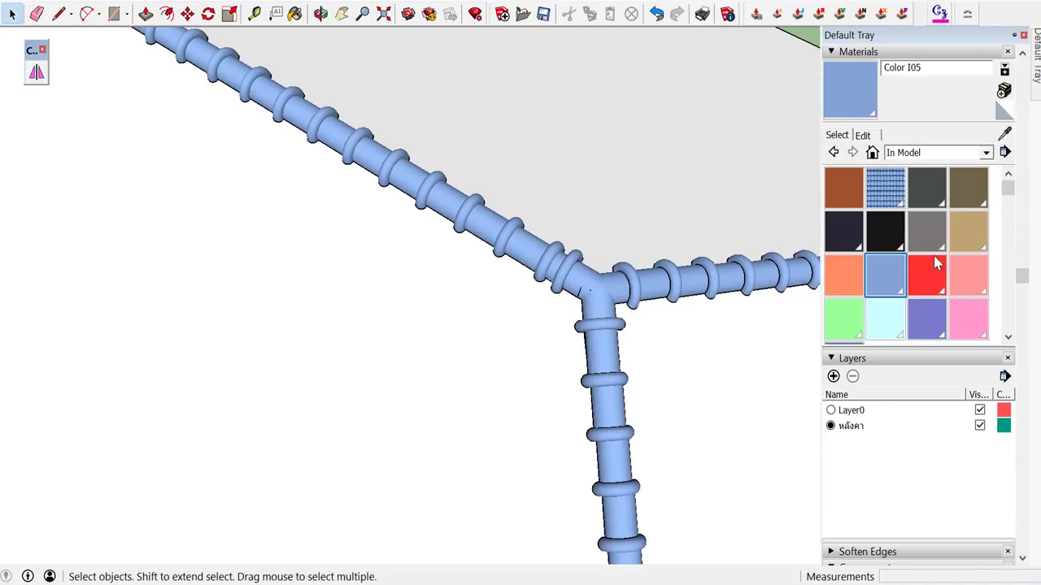
- Pick the rounded end-cap component and drop a copy onto the pavilion floor
scroll(878, 399, down, 3)
scroll(868, 437, down, 3)
scroll(869, 442, down, 1)
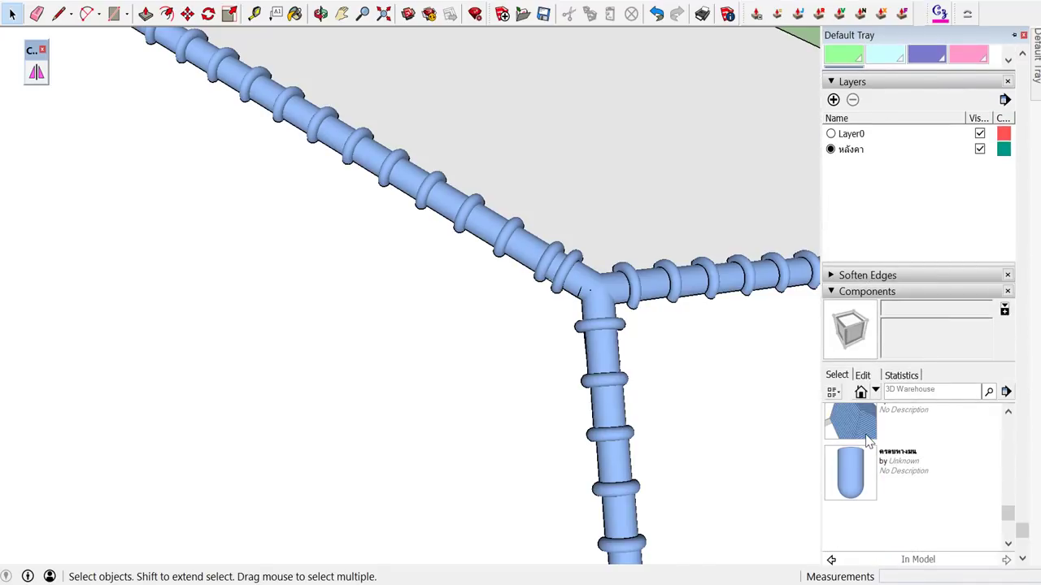
click(857, 465)
scroll(715, 374, down, 3)
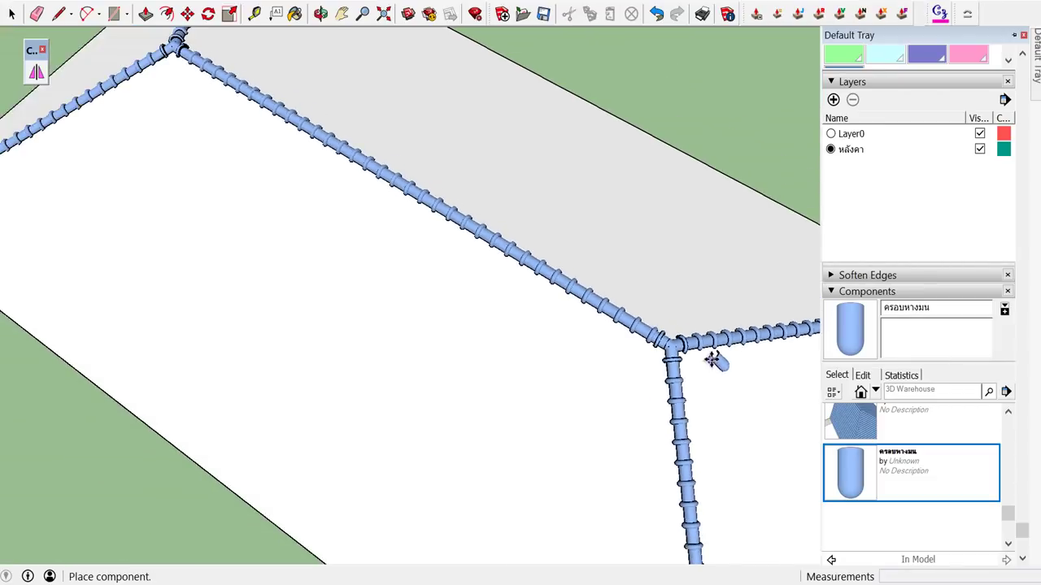
scroll(700, 382, down, 4)
scroll(643, 431, down, 2)
mouse_move(633, 437)
middle_down()
mouse_move(608, 220)
mouse_move(576, 453)
middle_up()
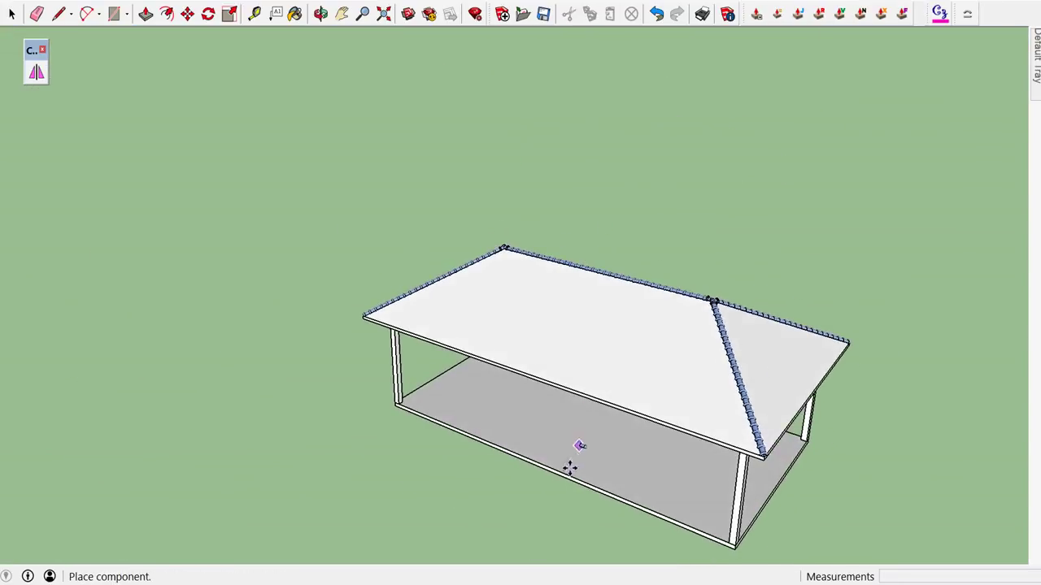
scroll(570, 449, up, 3)
click(569, 440)
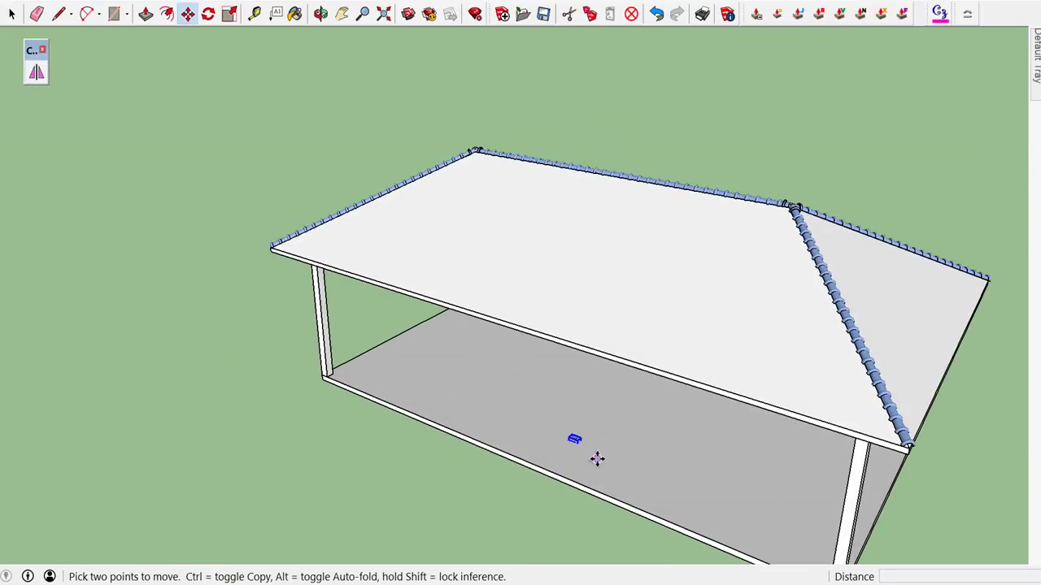
- Orbit under the roof to inspect the placed end cap's open half-pipe top
middle_drag(597, 459, 439, 446)
scroll(448, 474, up, 3)
scroll(542, 526, up, 2)
mouse_move(541, 526)
middle_down()
mouse_move(464, 404)
mouse_move(392, 476)
middle_up()
middle_drag(456, 367, 404, 465)
scroll(400, 529, up, 2)
scroll(404, 517, up, 2)
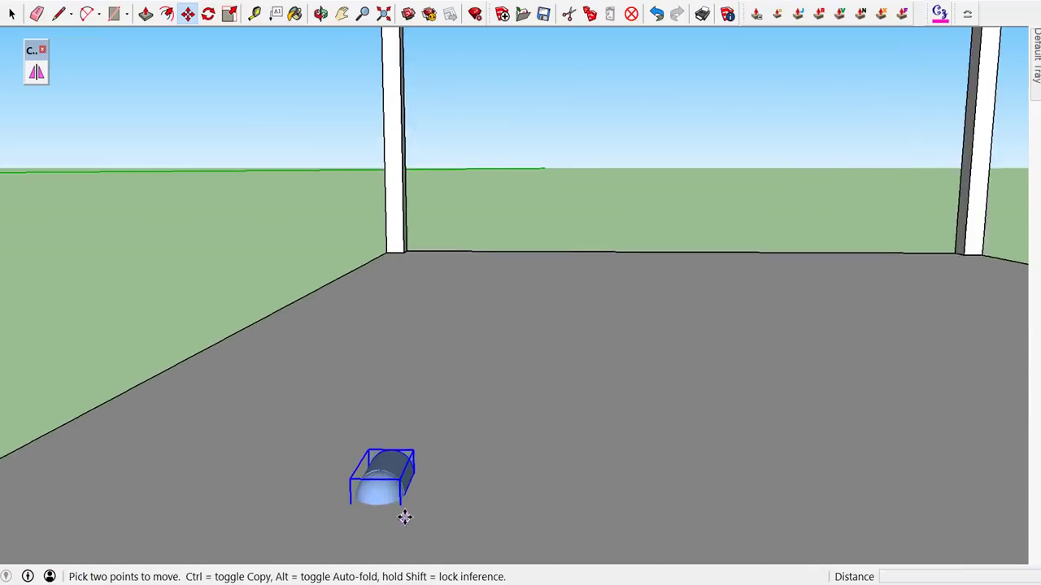
scroll(404, 517, up, 2)
middle_drag(390, 488, 340, 548)
mouse_move(360, 404)
middle_down()
mouse_move(316, 572)
mouse_move(372, 336)
mouse_move(339, 480)
middle_up()
mouse_move(423, 325)
middle_down()
mouse_move(381, 416)
mouse_move(360, 530)
middle_up()
mouse_move(409, 339)
middle_down()
mouse_move(378, 432)
mouse_move(387, 455)
middle_up()
key(space)
- Draw a guide line extending up from the left rim corner of the ridge cap
key(l)
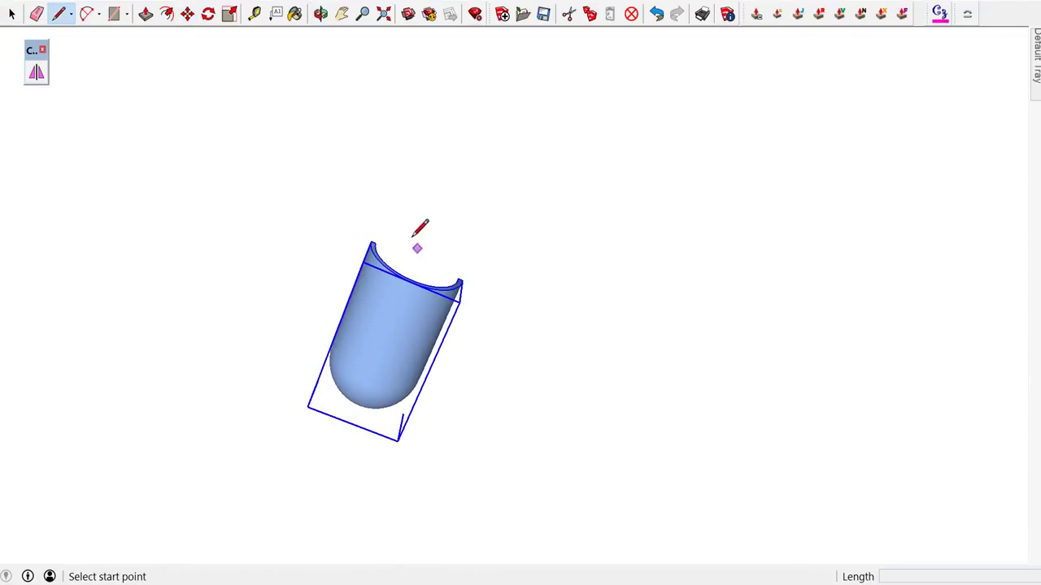
scroll(383, 230, up, 2)
scroll(384, 226, up, 2)
scroll(380, 233, up, 2)
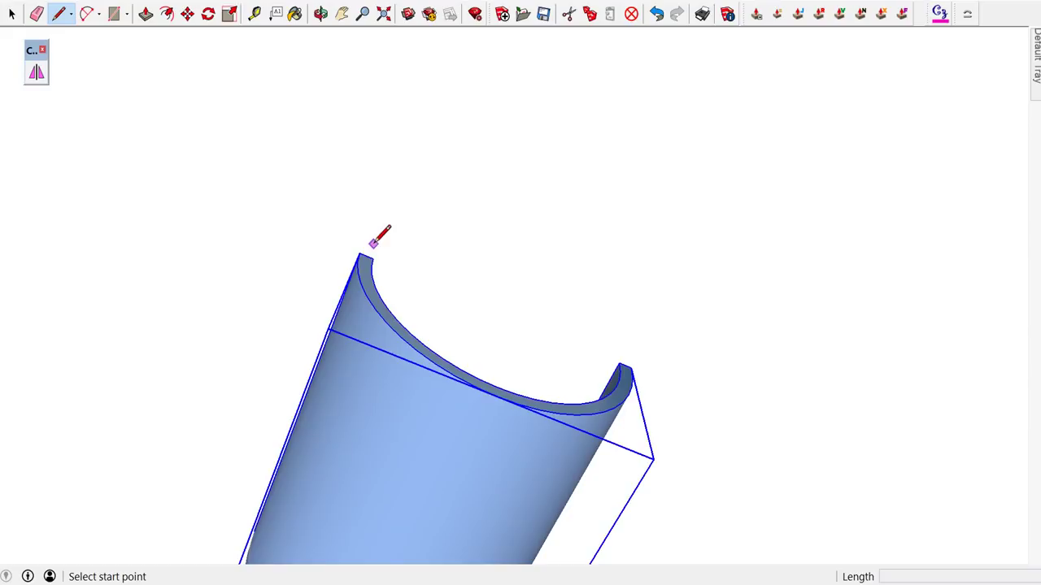
click(373, 258)
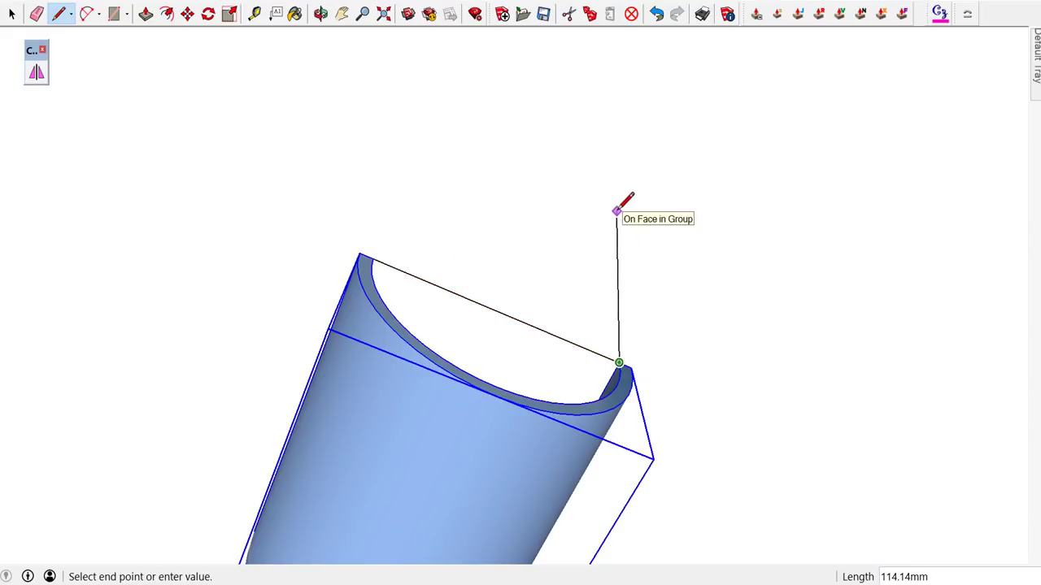
key(Escape)
scroll(377, 238, up, 1)
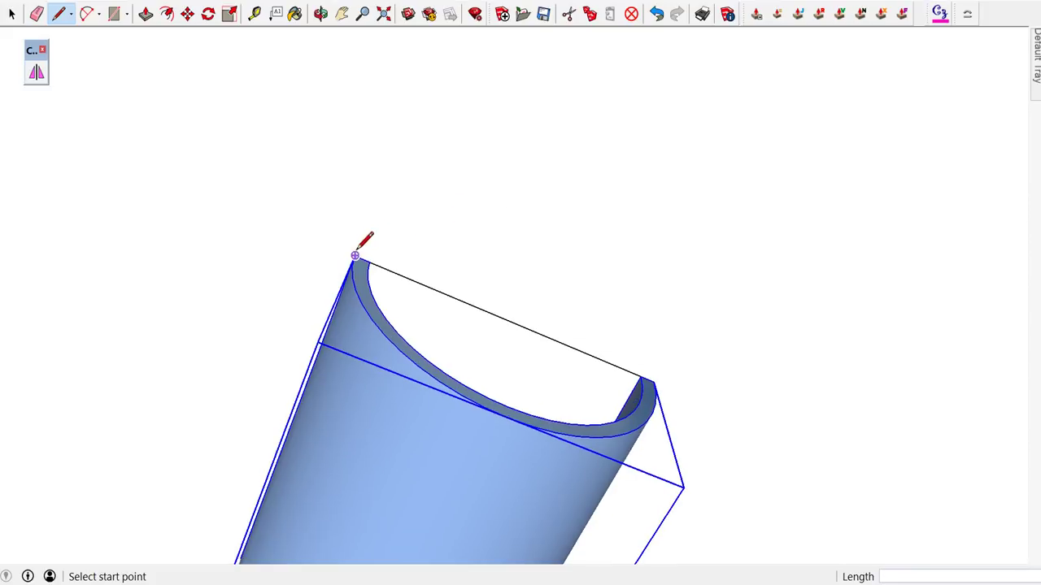
click(355, 255)
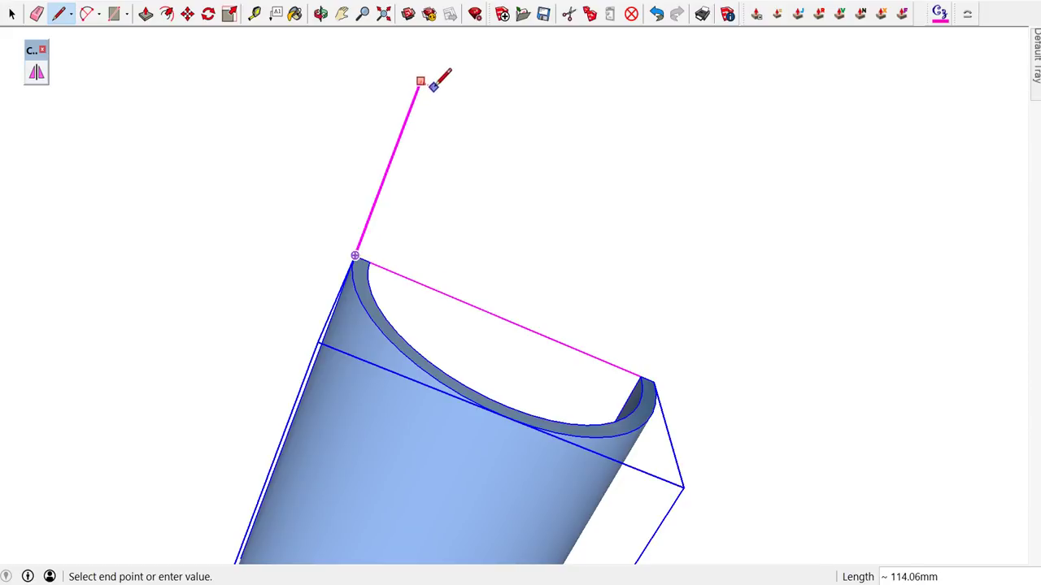
click(389, 87)
key(space)
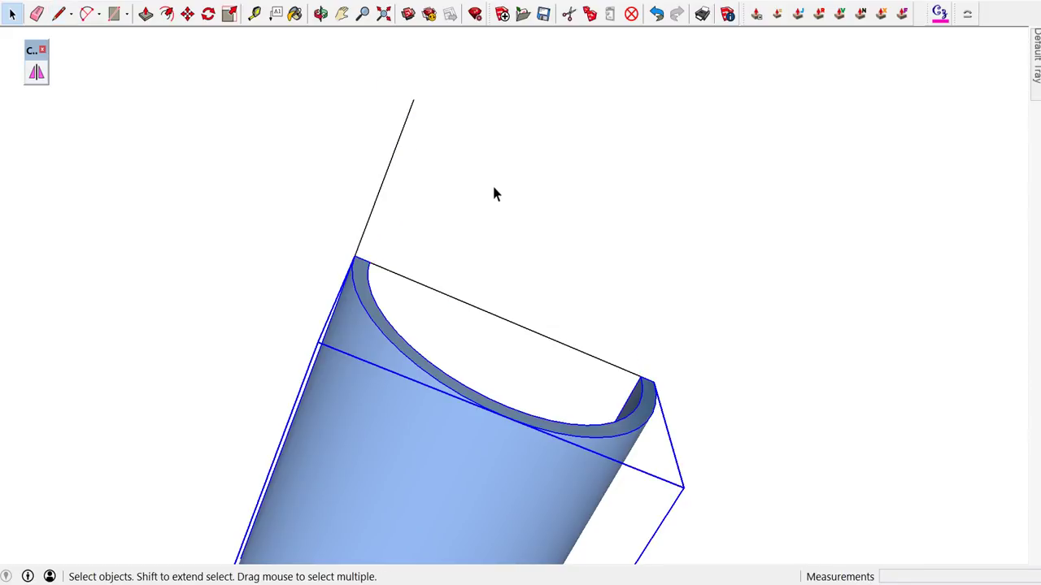
- Draw a line from the cap's left foot to the inner arch corner across its open base
scroll(496, 199, down, 5)
scroll(496, 205, down, 5)
scroll(453, 388, up, 3)
scroll(434, 386, up, 2)
scroll(439, 374, up, 1)
mouse_move(441, 367)
middle_down()
mouse_move(526, 257)
mouse_move(653, 188)
mouse_move(533, 320)
mouse_move(432, 353)
mouse_move(400, 399)
middle_up()
scroll(503, 337, up, 1)
scroll(504, 338, up, 2)
scroll(400, 407, up, 1)
scroll(400, 407, up, 1)
key(l)
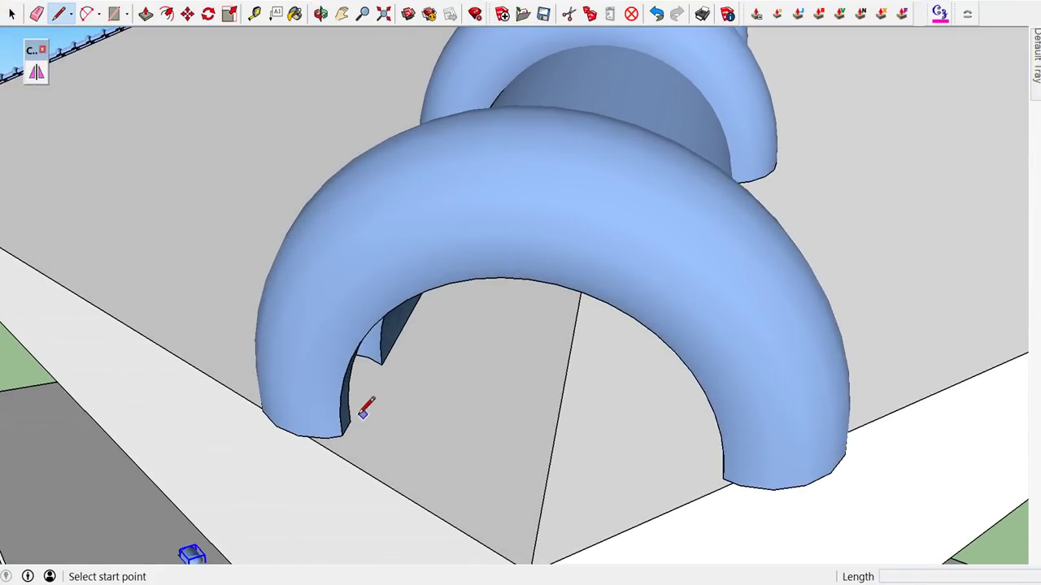
click(349, 420)
mouse_move(356, 407)
middle_down()
mouse_move(505, 418)
mouse_move(599, 383)
middle_up()
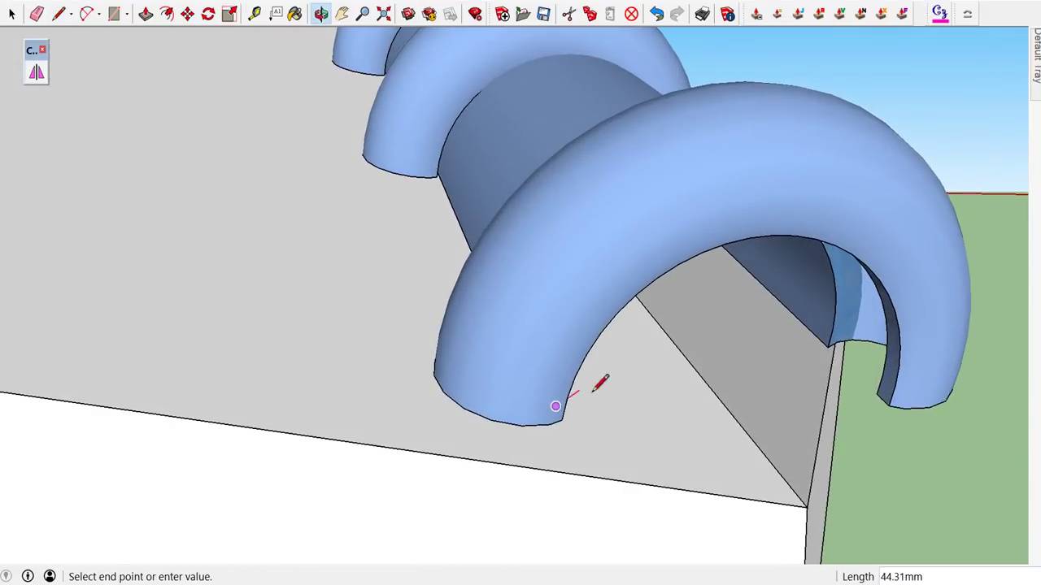
mouse_move(846, 393)
middle_down()
mouse_move(500, 371)
mouse_move(465, 321)
middle_up()
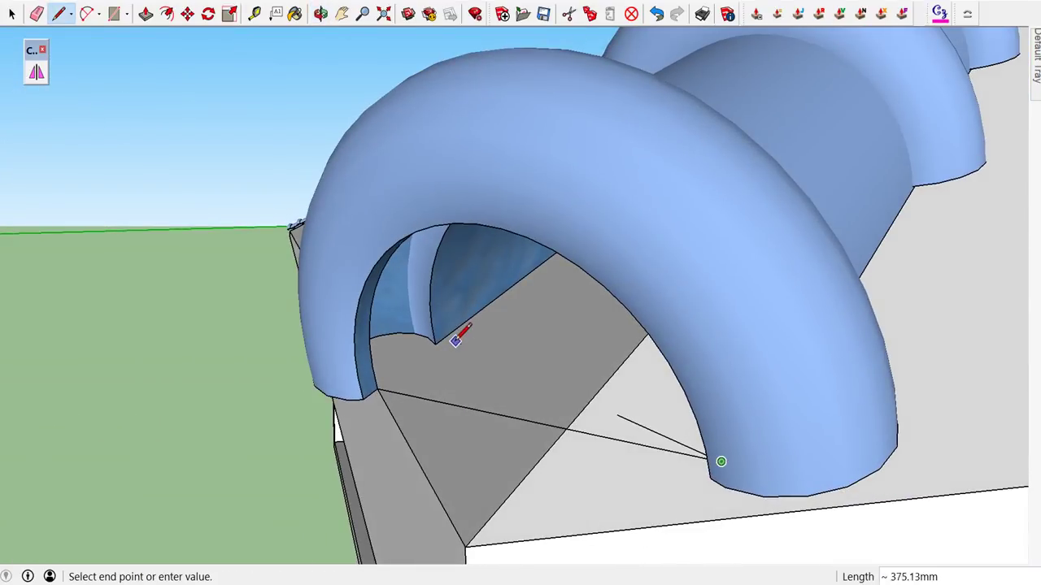
key(Escape)
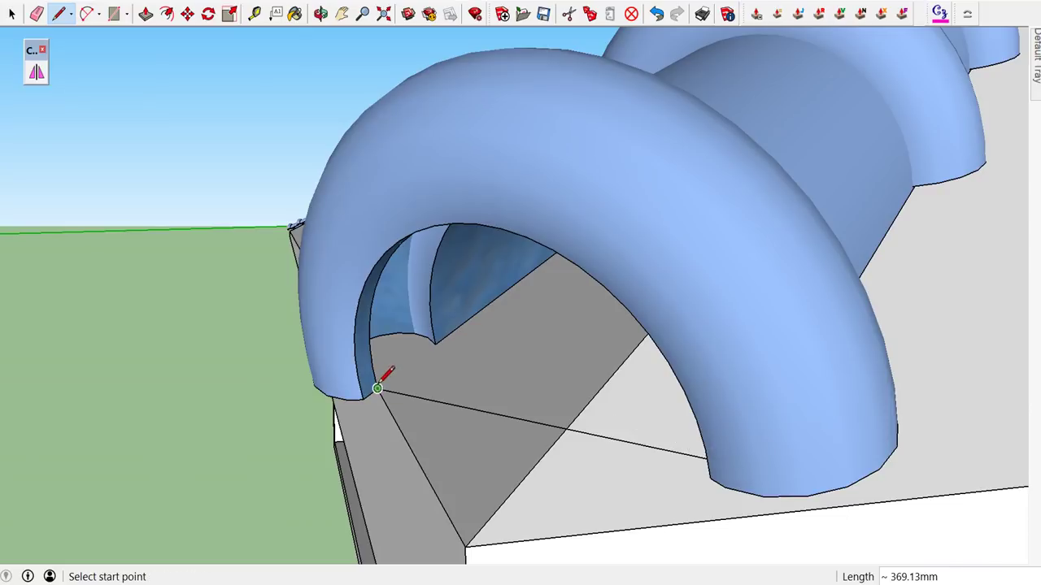
click(377, 389)
click(435, 344)
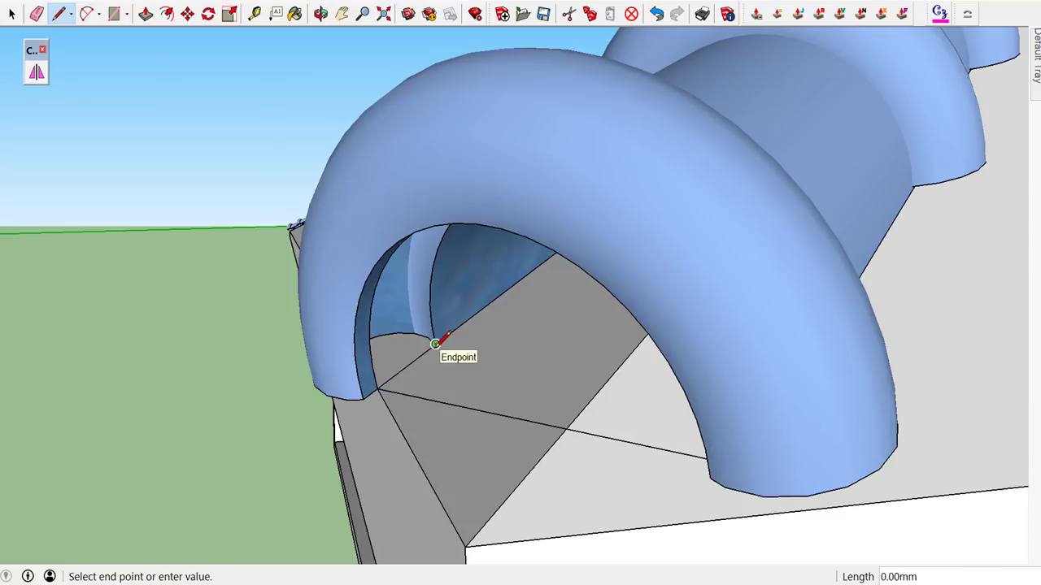
key(space)
scroll(434, 350, down, 3)
scroll(454, 329, down, 3)
scroll(478, 297, down, 3)
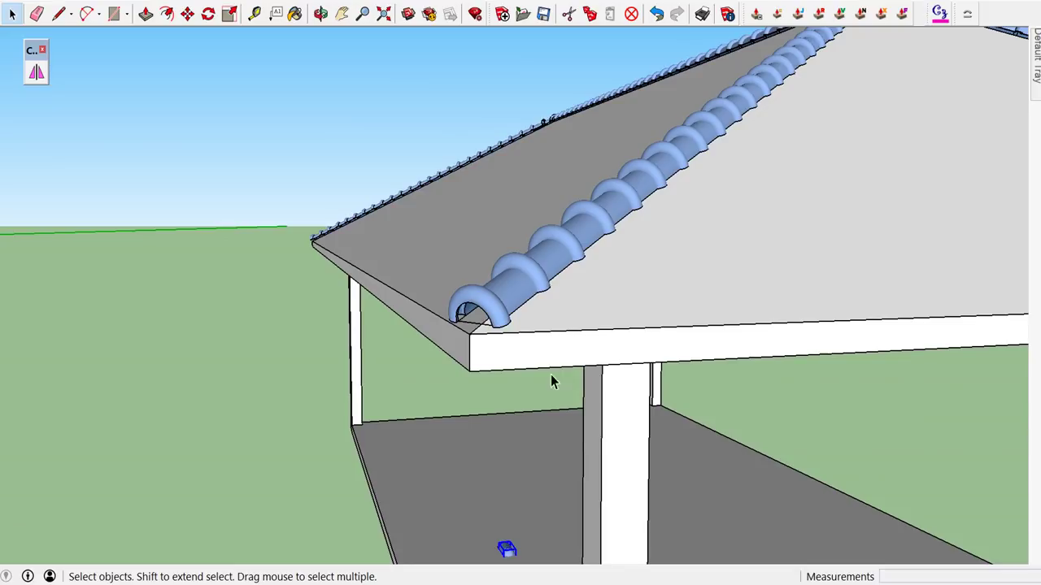
- Start Align Group/Component on the end cap and pick its axis reference point
scroll(521, 537, down, 3)
middle_drag(530, 539, 527, 348)
scroll(512, 358, down, 3)
scroll(500, 477, down, 3)
mouse_move(500, 476)
middle_down()
mouse_move(510, 574)
mouse_move(464, 488)
mouse_move(472, 474)
mouse_move(395, 488)
mouse_move(443, 408)
middle_up()
scroll(534, 489, up, 3)
scroll(537, 488, up, 3)
scroll(458, 477, up, 3)
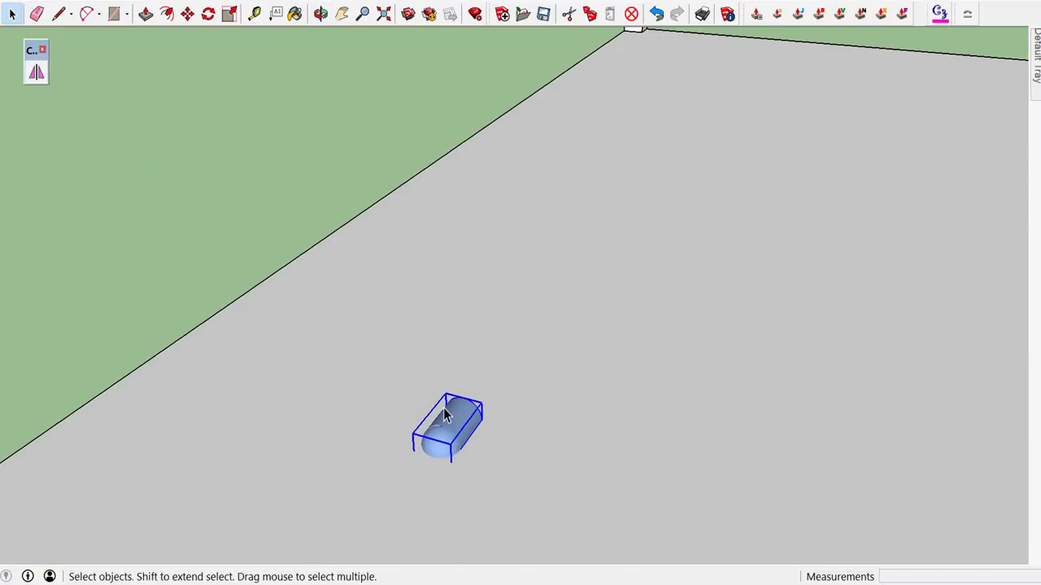
scroll(444, 408, up, 3)
mouse_move(435, 547)
middle_down()
mouse_move(414, 553)
mouse_move(443, 422)
middle_up()
right_click(447, 383)
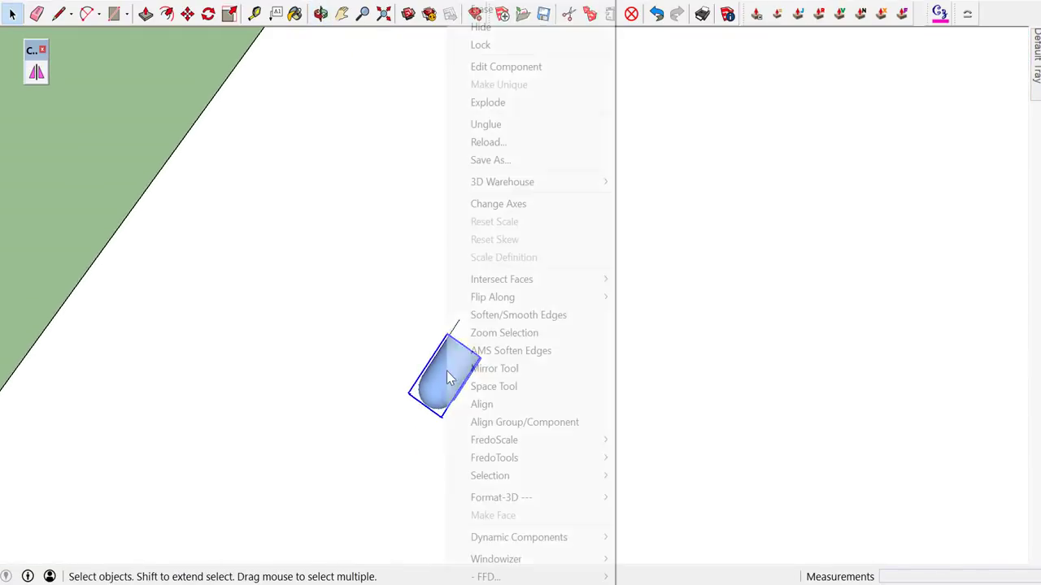
click(481, 405)
scroll(483, 323, up, 3)
scroll(453, 332, up, 2)
mouse_move(442, 348)
middle_down()
mouse_move(432, 407)
mouse_move(483, 472)
mouse_move(410, 330)
mouse_move(396, 330)
middle_up()
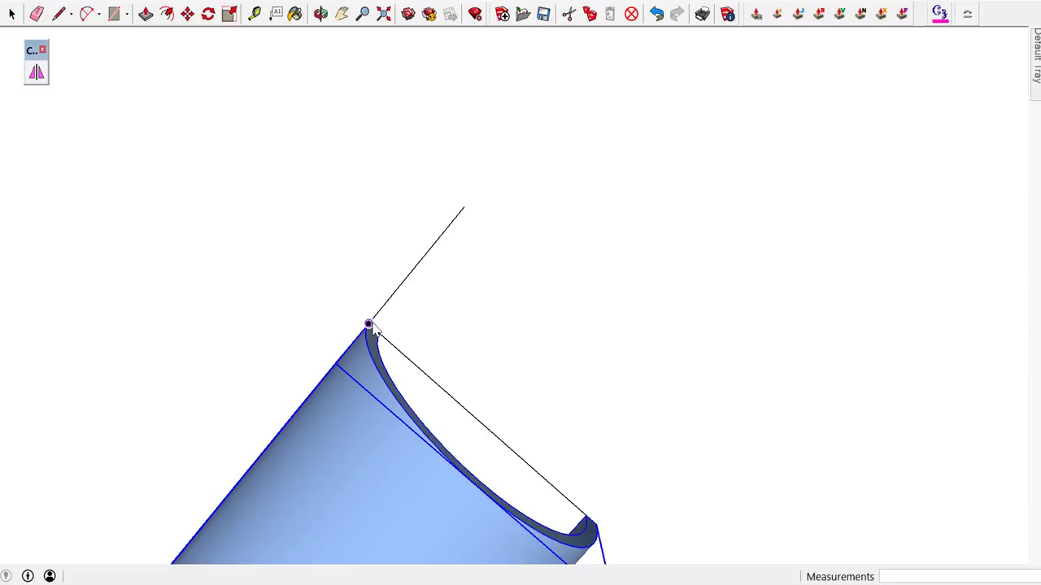
click(464, 207)
- Snap the end cap onto the hip ridge's lower end, matching the ridge direction
scroll(495, 241, down, 3)
scroll(513, 300, down, 3)
mouse_move(530, 367)
middle_down()
mouse_move(367, 383)
mouse_move(491, 339)
middle_up()
scroll(414, 379, up, 1)
scroll(393, 377, up, 3)
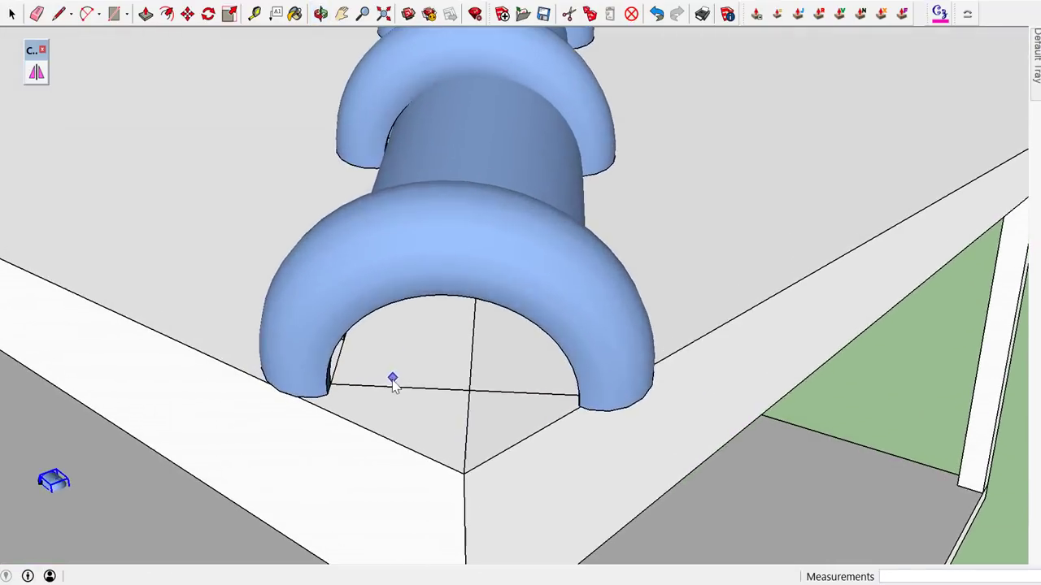
scroll(371, 400, up, 2)
click(301, 391)
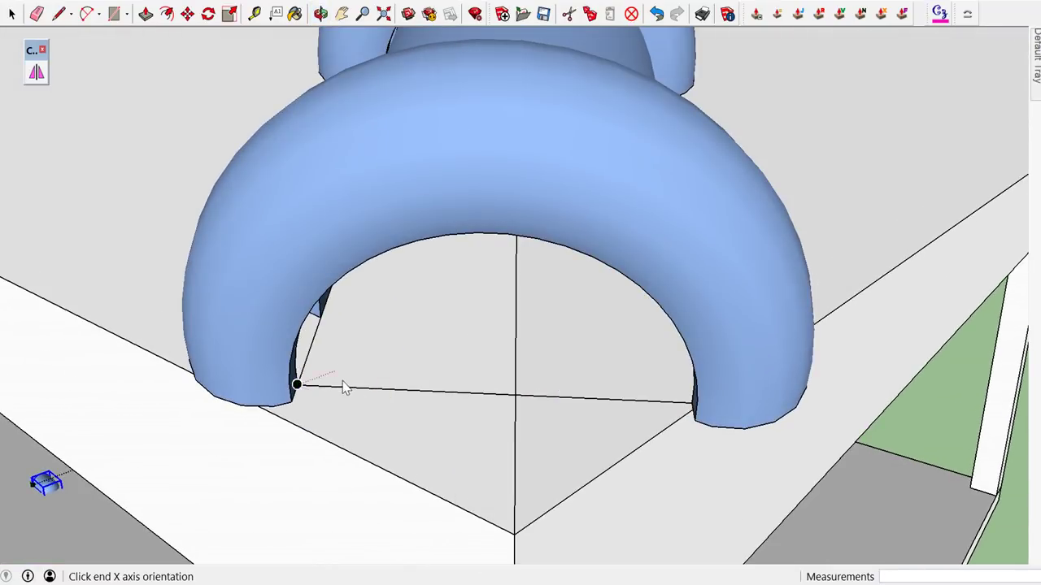
click(318, 332)
scroll(317, 332, down, 2)
scroll(385, 323, down, 3)
scroll(411, 356, down, 2)
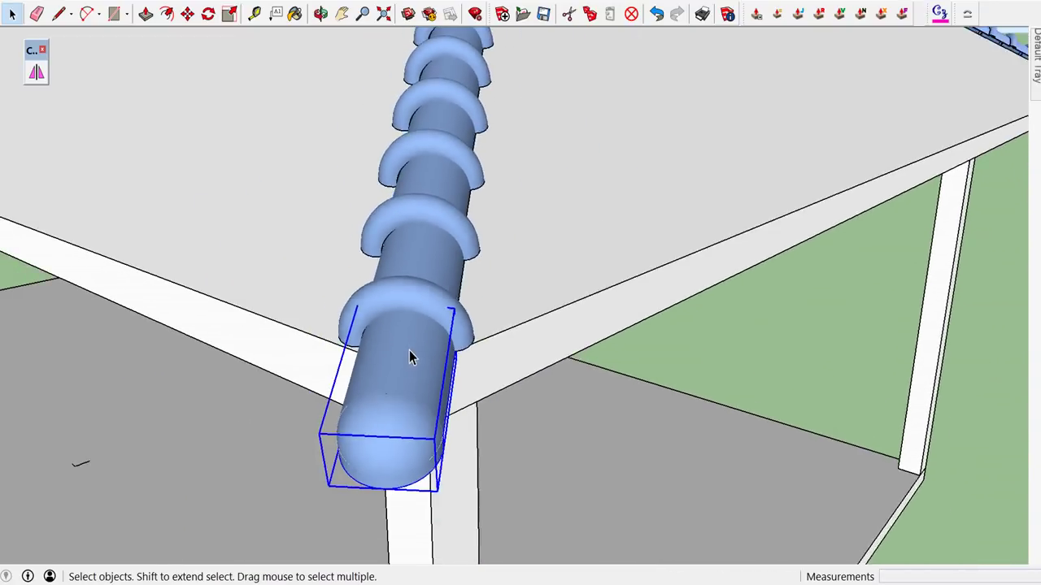
scroll(410, 356, down, 3)
scroll(409, 374, down, 3)
mouse_move(704, 265)
middle_down()
mouse_move(495, 326)
mouse_move(453, 264)
middle_up()
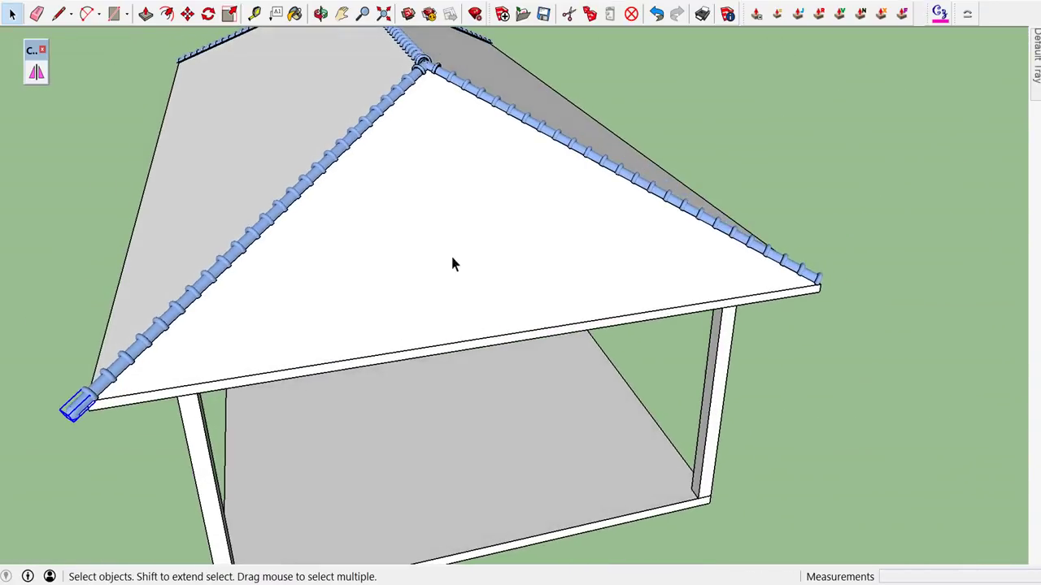
- Mirror a copy of the end cap across the eave edge to the opposite corner
click(37, 72)
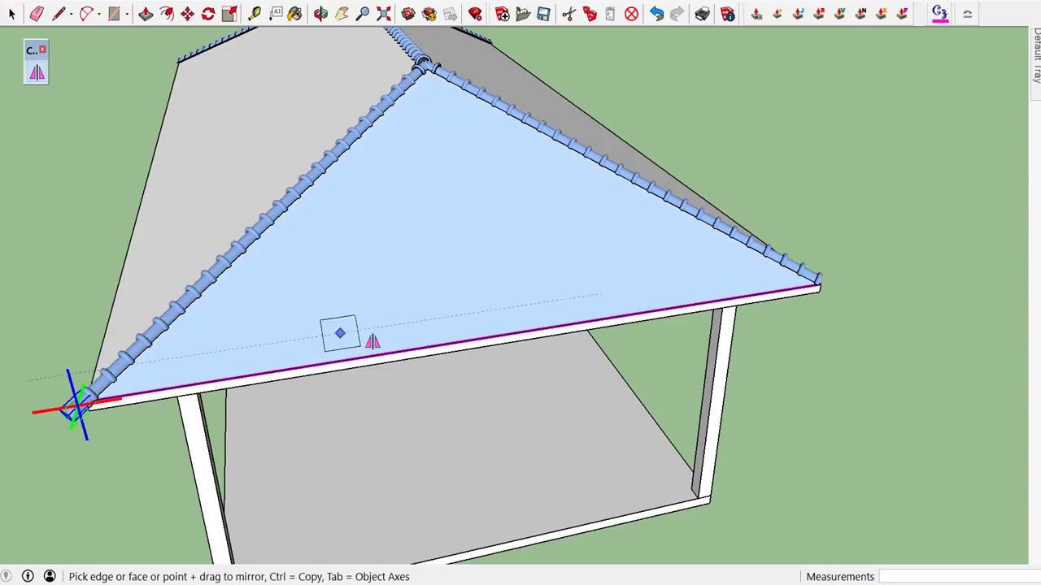
click(427, 351)
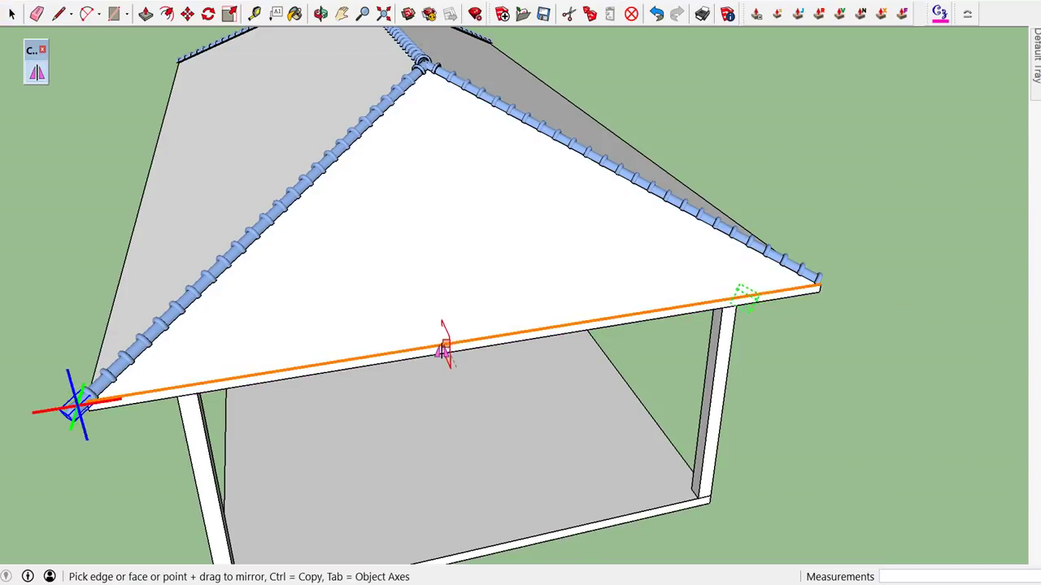
click(478, 342)
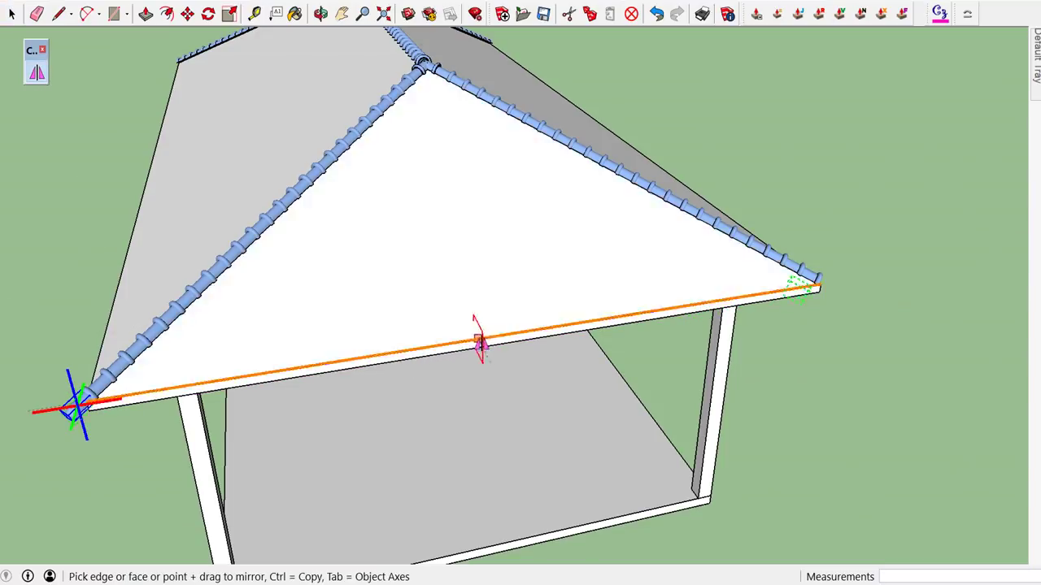
click(503, 344)
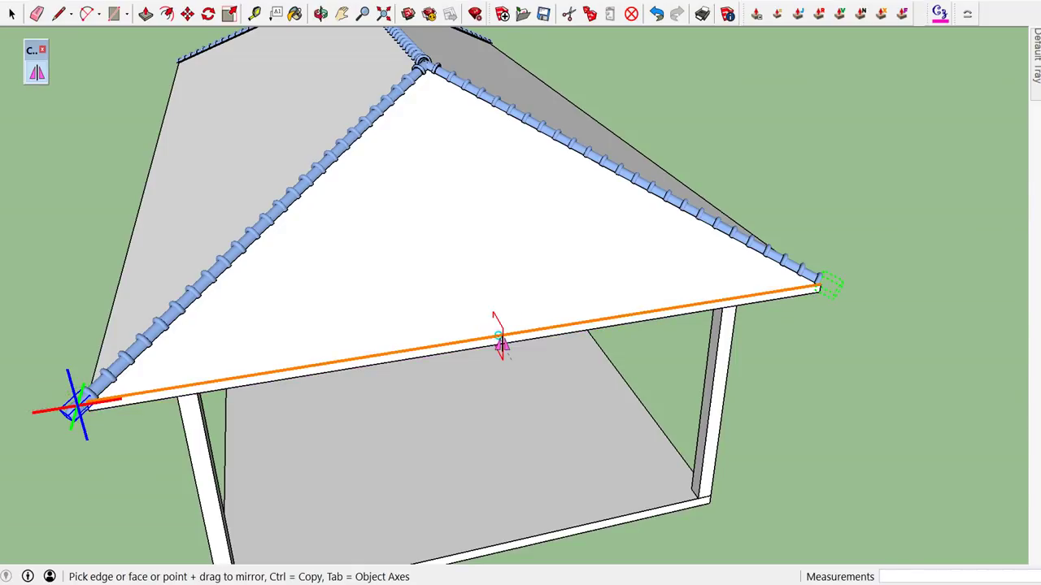
mouse_move(500, 336)
mouse_down()
mouse_move(535, 332)
mouse_move(541, 342)
mouse_up()
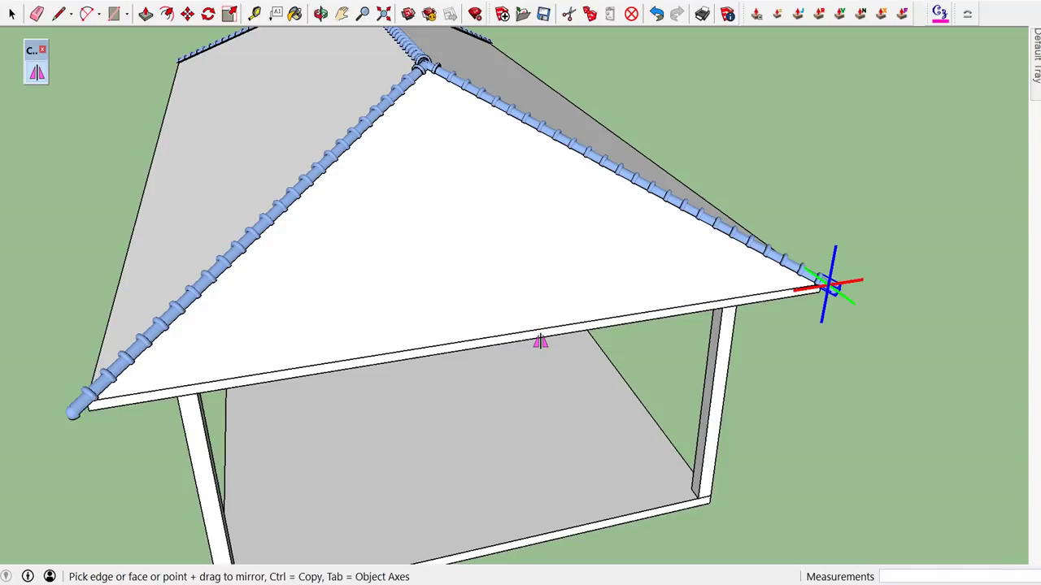
key(space)
- Select the overlapping middle stretch of the top ridge tiles and bring up its context menu
scroll(639, 252, down, 4)
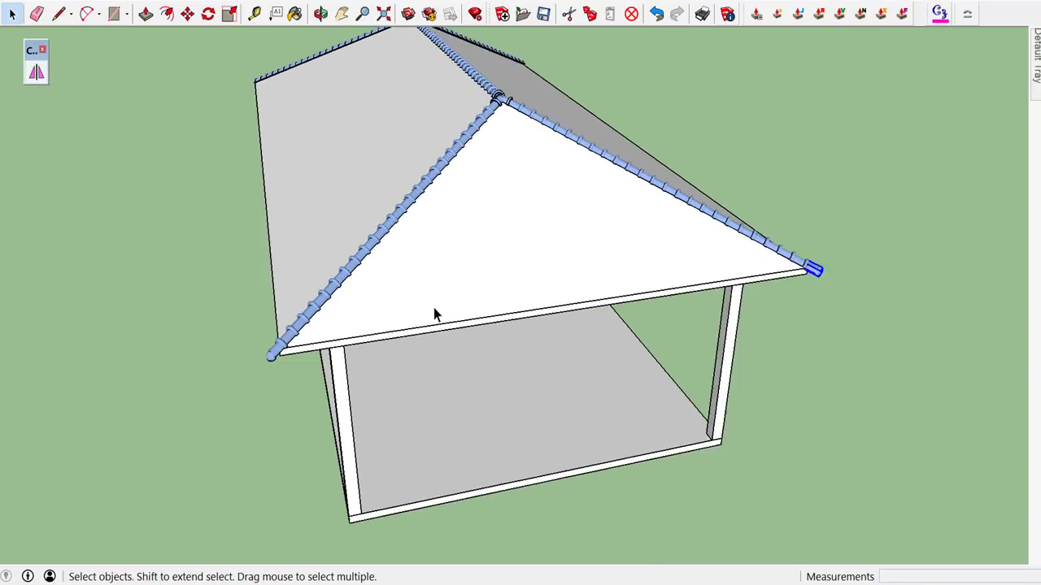
scroll(434, 313, up, 1)
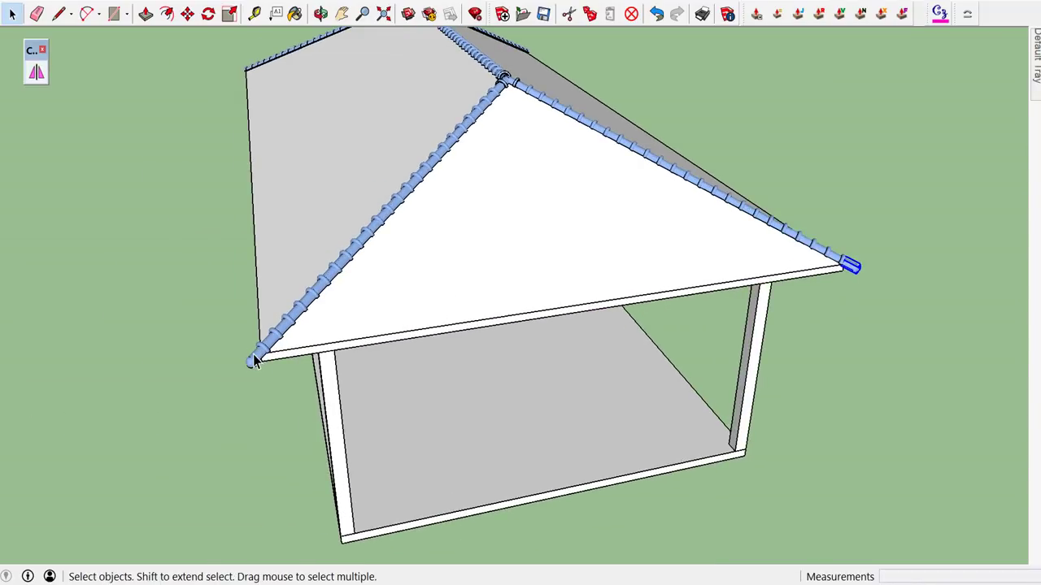
scroll(293, 354, down, 2)
middle_drag(339, 344, 702, 390)
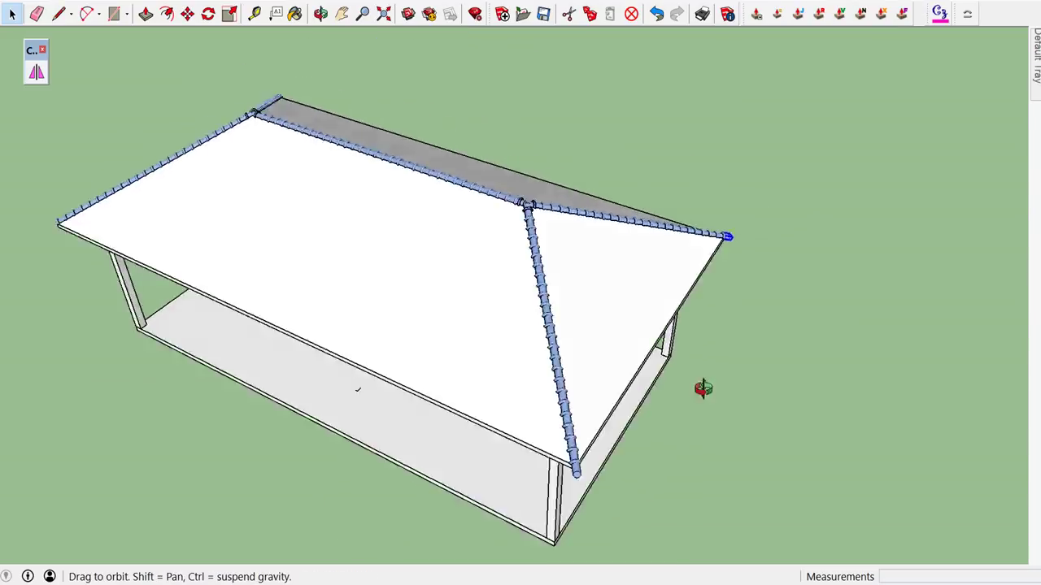
scroll(456, 273, up, 3)
mouse_move(457, 273)
middle_down()
mouse_move(413, 344)
mouse_move(409, 287)
middle_up()
mouse_move(333, 167)
mouse_down()
mouse_move(356, 205)
mouse_move(450, 240)
mouse_up()
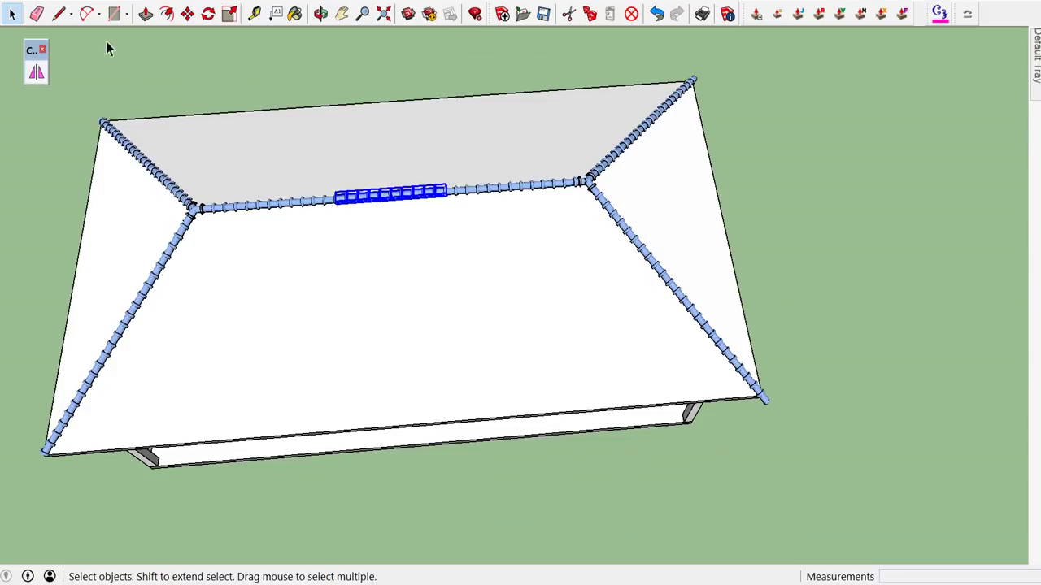
right_click(362, 202)
- Hide the selected middle ridge tiles and inspect the hip corners from several angles
click(400, 119)
mouse_move(400, 119)
middle_down()
mouse_move(534, 216)
mouse_move(181, 133)
mouse_move(672, 368)
middle_up()
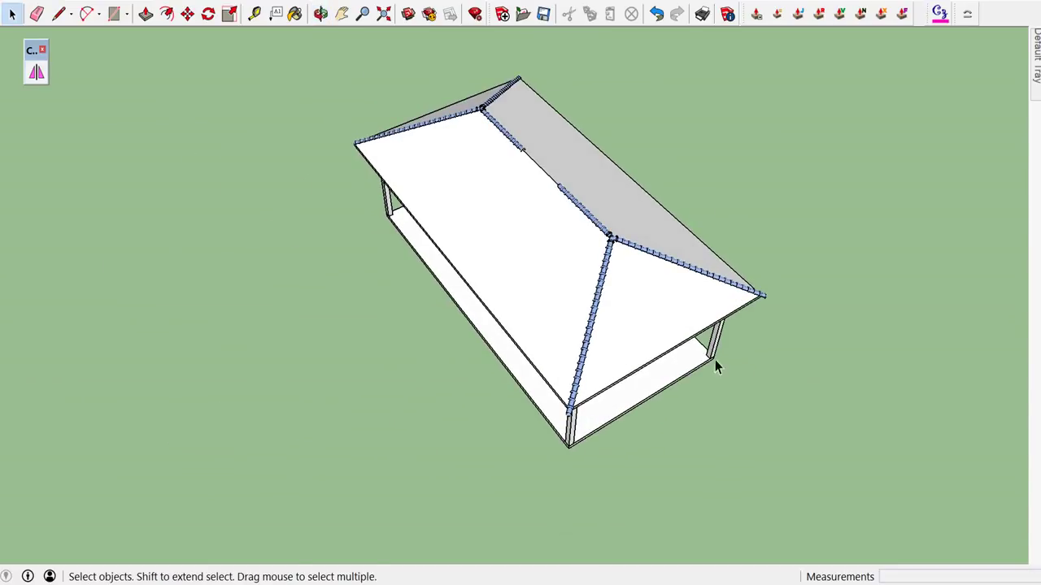
scroll(569, 410, up, 5)
scroll(568, 417, up, 2)
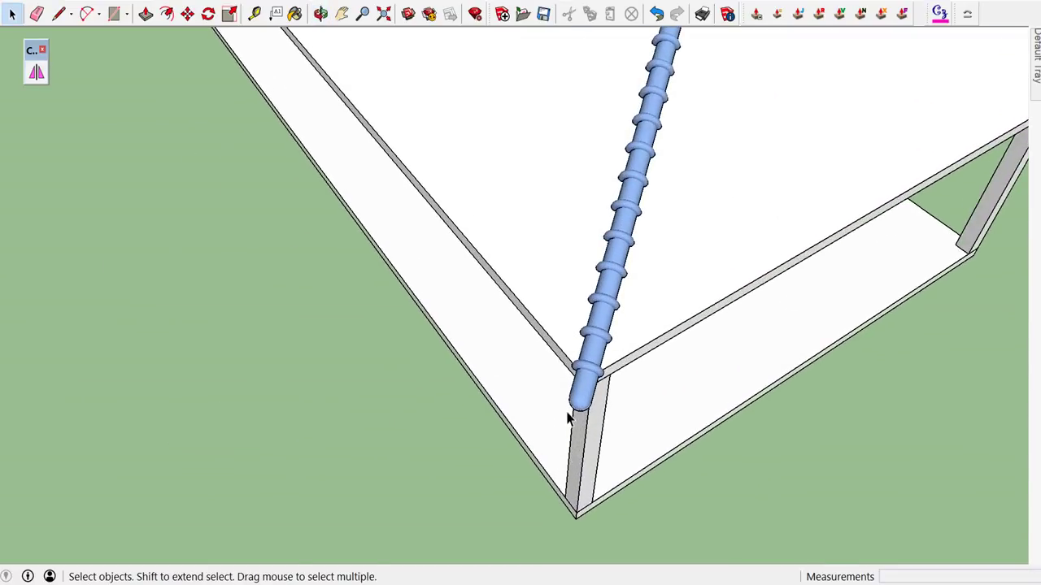
scroll(585, 399, down, 3)
scroll(618, 349, down, 3)
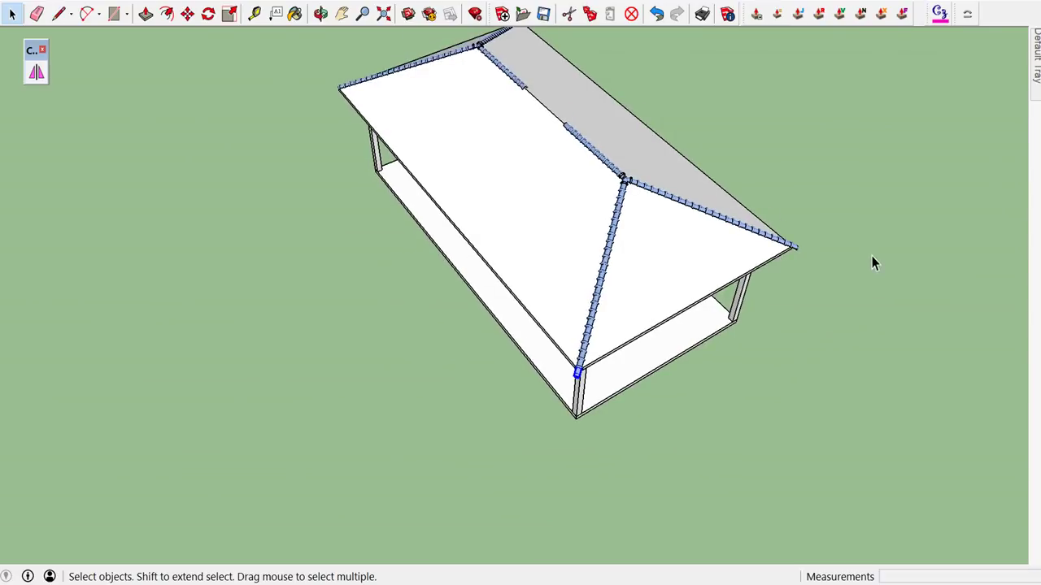
mouse_move(842, 282)
middle_down()
mouse_move(769, 304)
mouse_move(542, 276)
middle_up()
scroll(727, 493, up, 1)
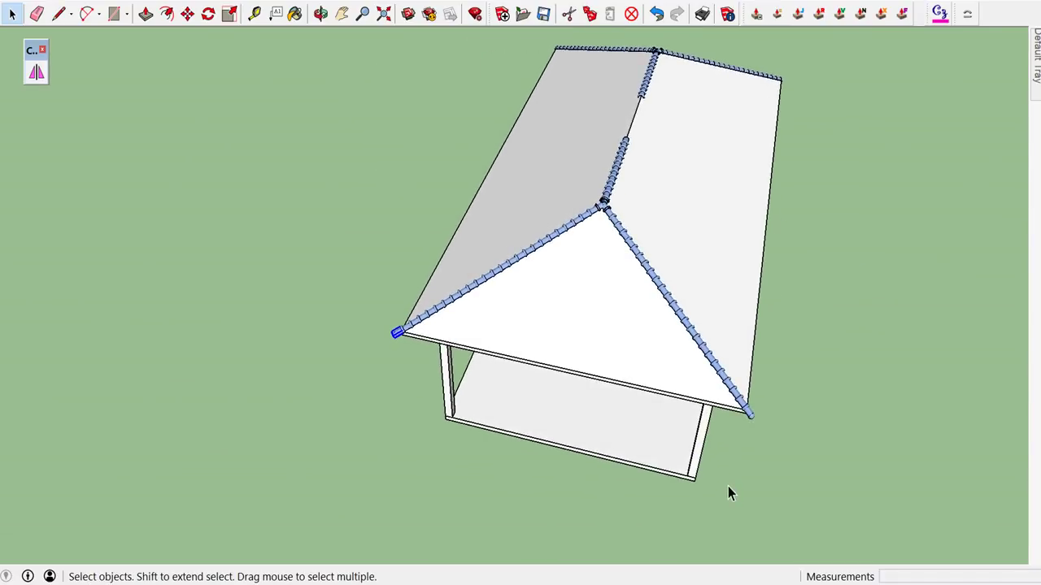
mouse_move(771, 405)
middle_down()
mouse_move(755, 425)
mouse_move(609, 302)
middle_up()
scroll(622, 341, up, 2)
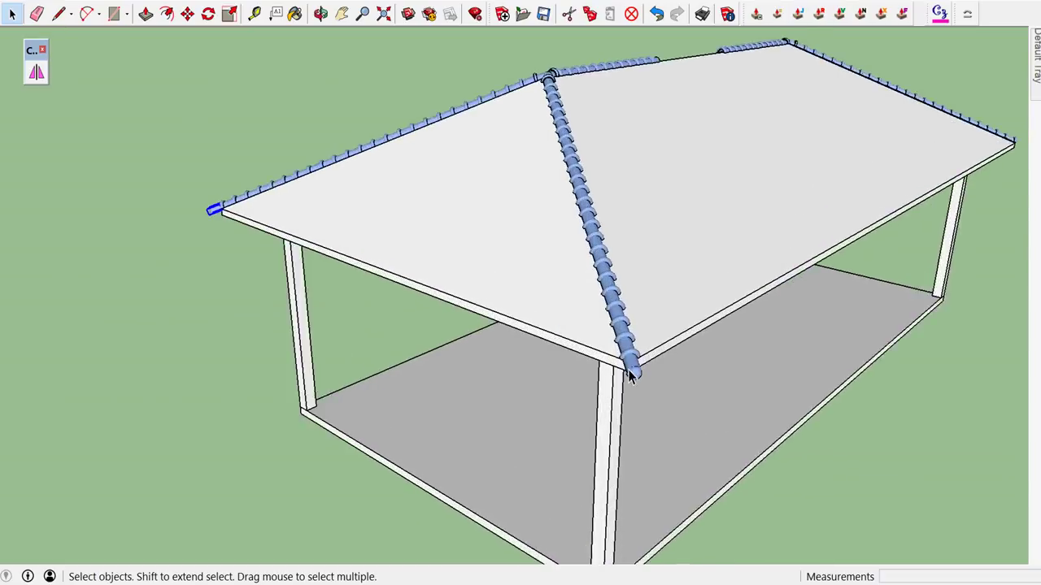
scroll(632, 364, up, 2)
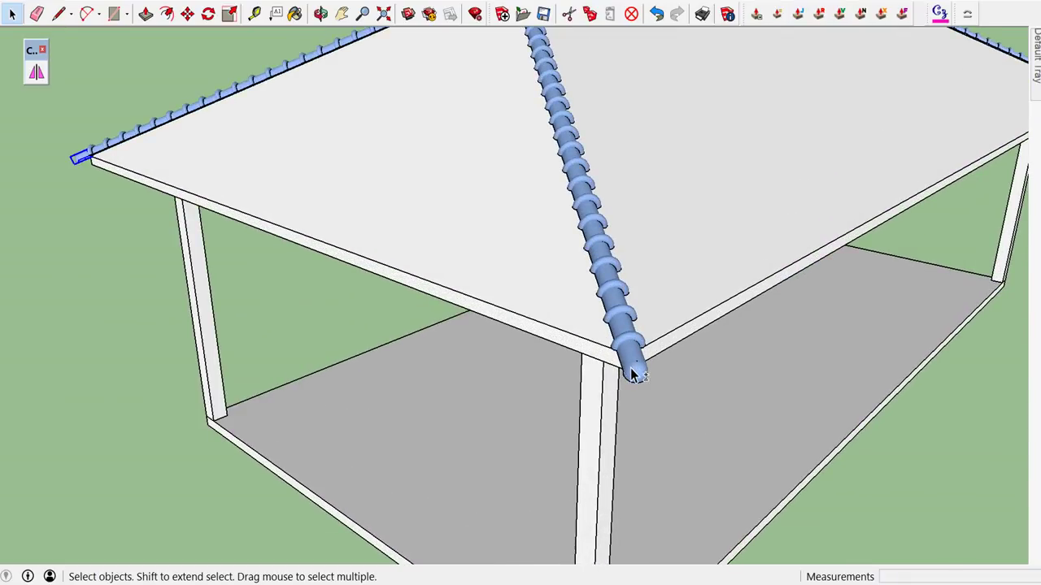
scroll(633, 372, down, 3)
middle_drag(632, 373, 765, 319)
scroll(765, 319, up, 3)
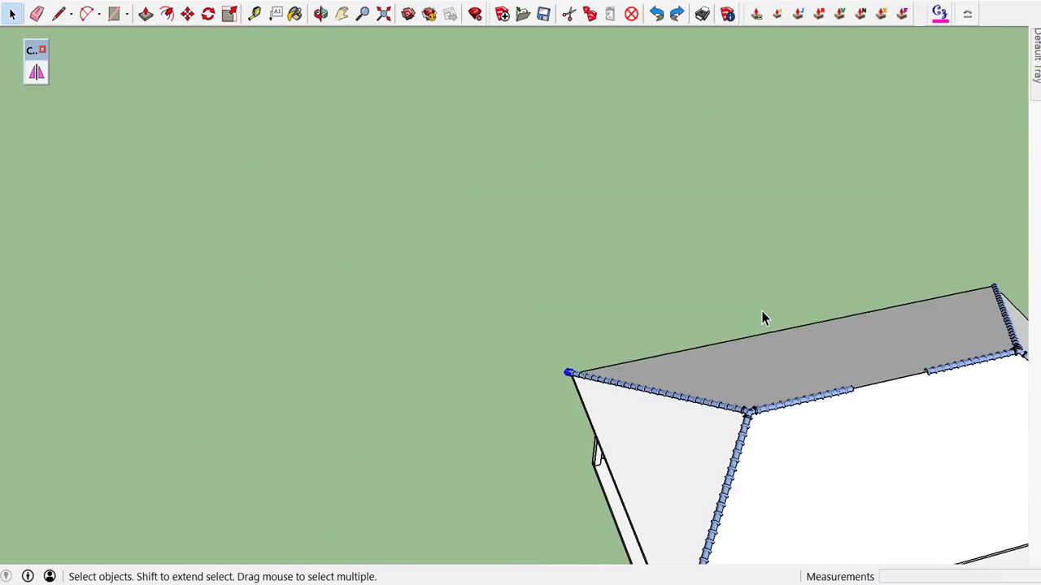
middle_drag(763, 317, 470, 237)
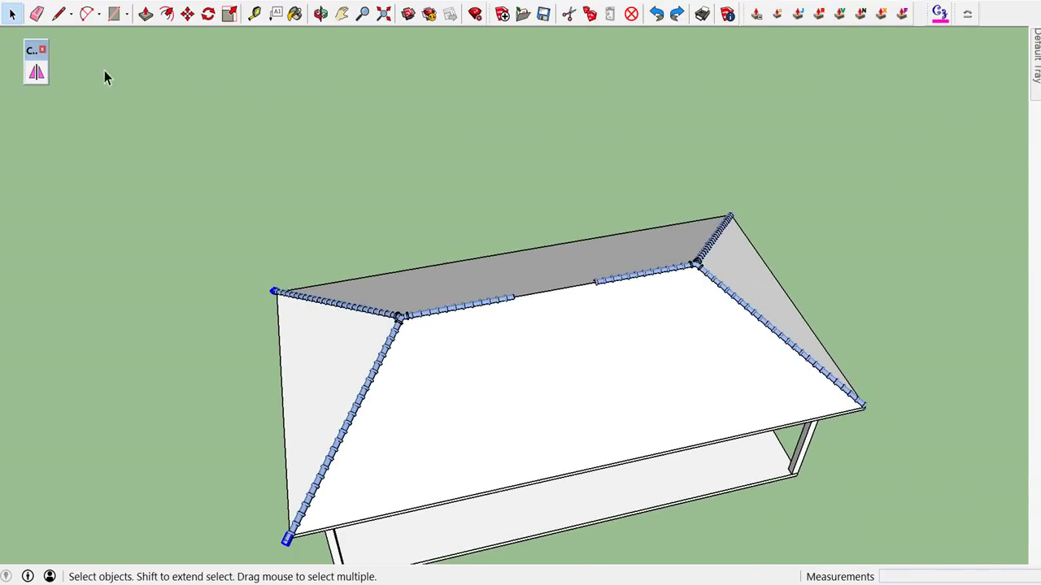
click(37, 72)
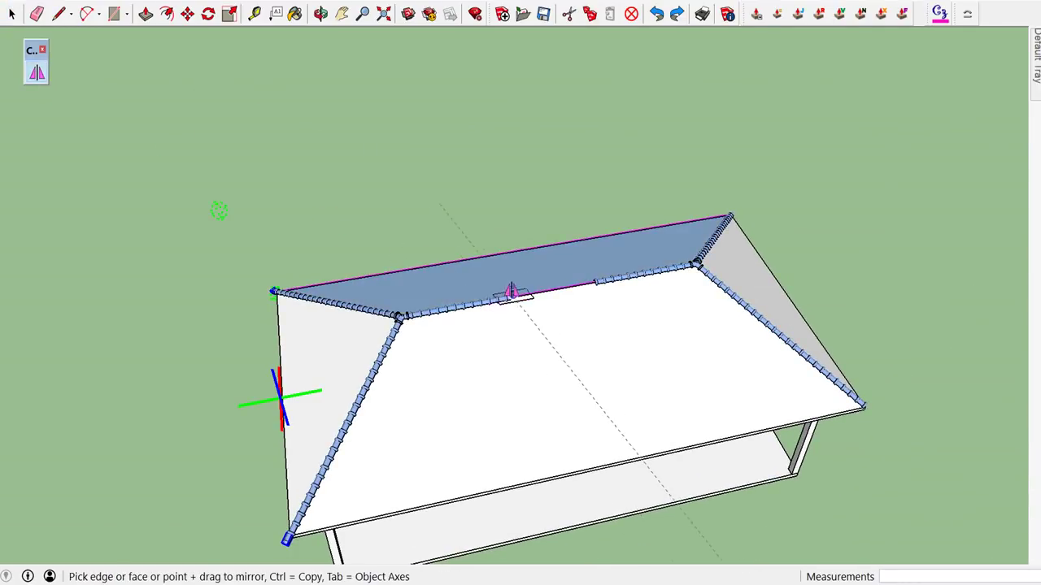
- Mirror the end caps to the opposite eave corners and check the right roof corner
middle_drag(510, 293, 453, 228)
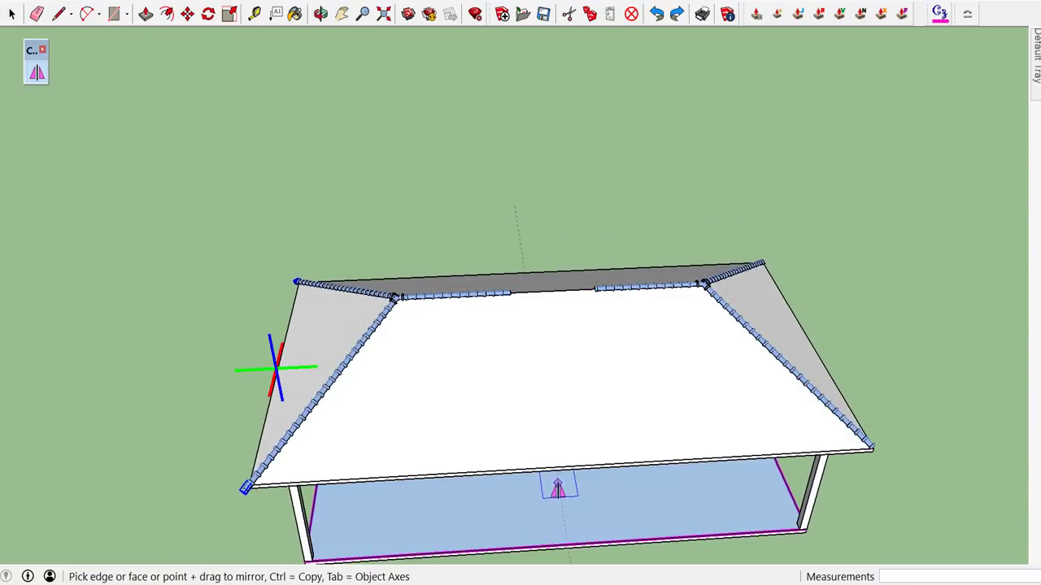
scroll(558, 488, up, 2)
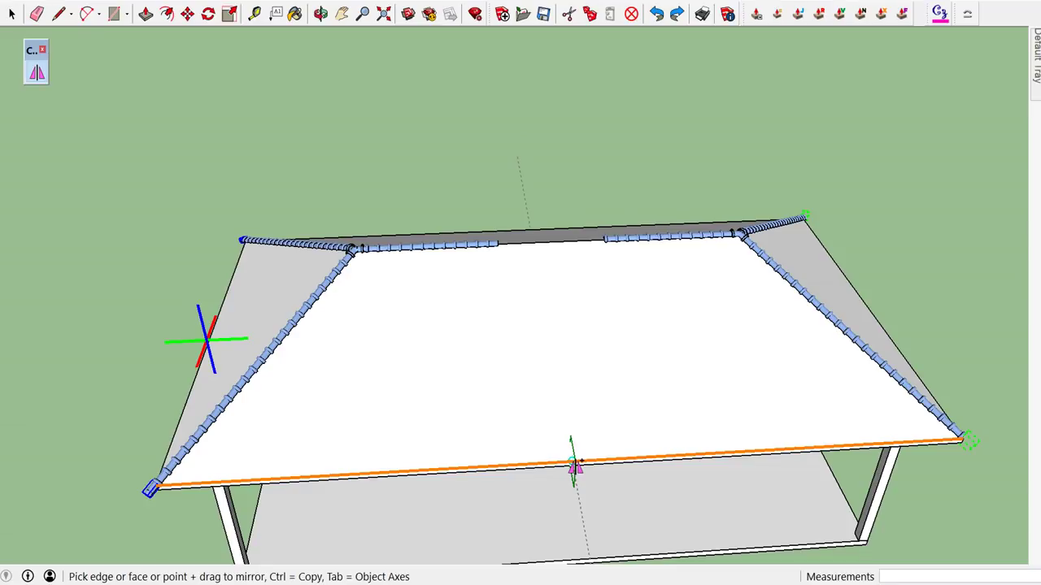
click(623, 465)
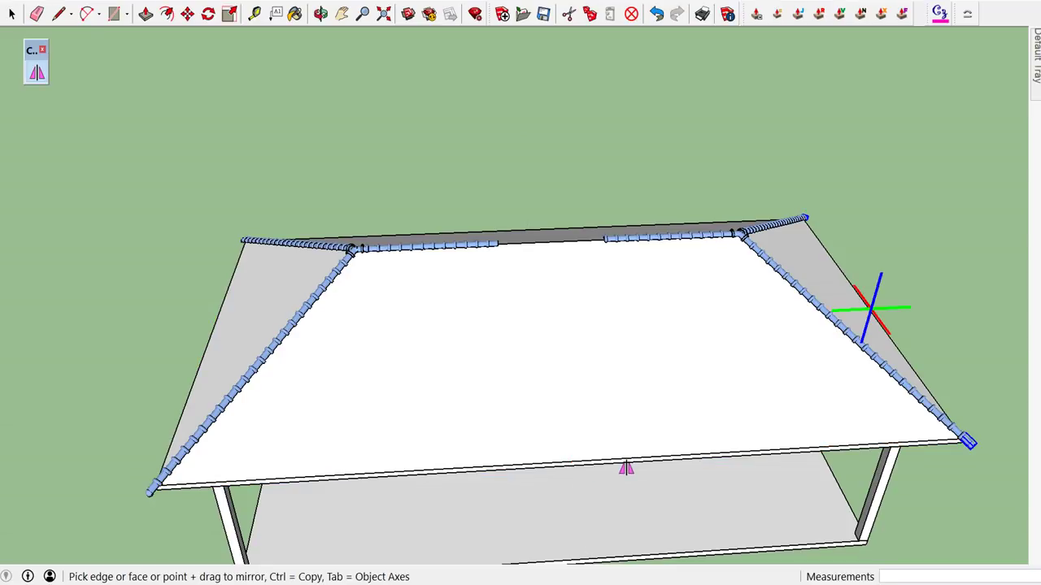
key(space)
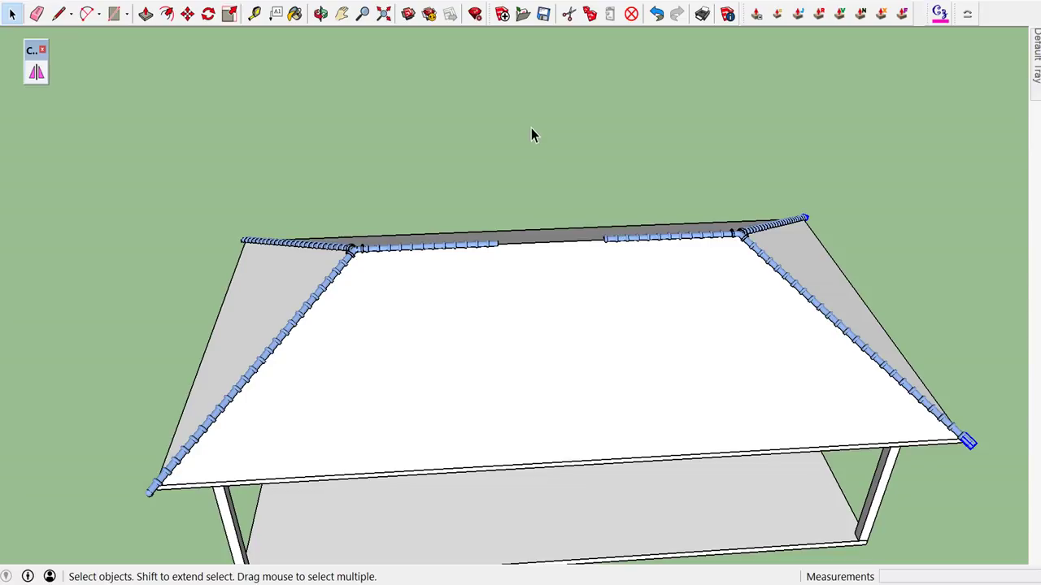
scroll(531, 135, down, 5)
middle_drag(541, 150, 625, 230)
scroll(709, 260, up, 6)
middle_drag(709, 260, 621, 311)
scroll(530, 407, down, 3)
scroll(609, 272, down, 3)
middle_drag(609, 271, 514, 236)
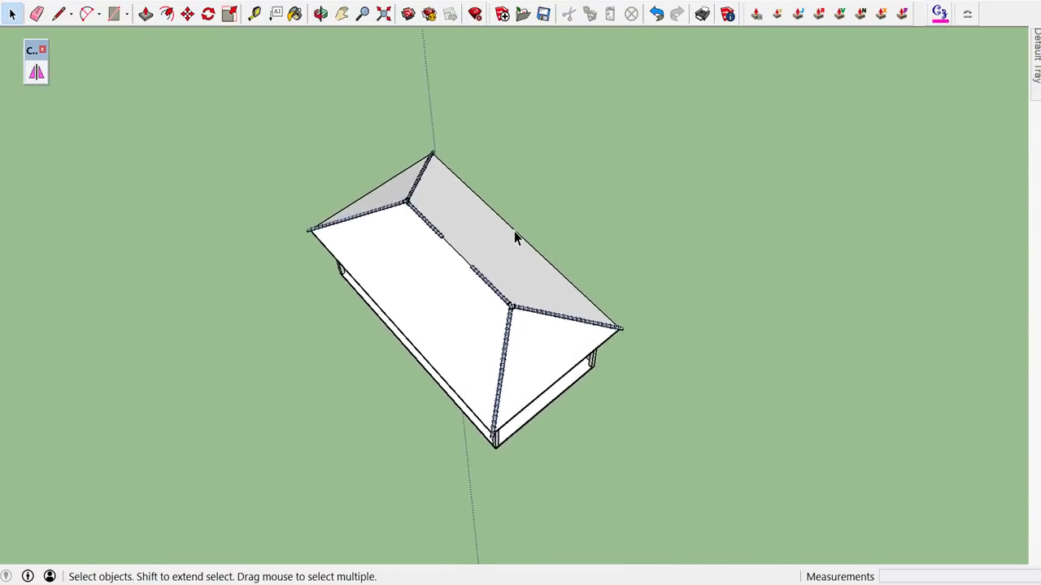
scroll(513, 236, up, 2)
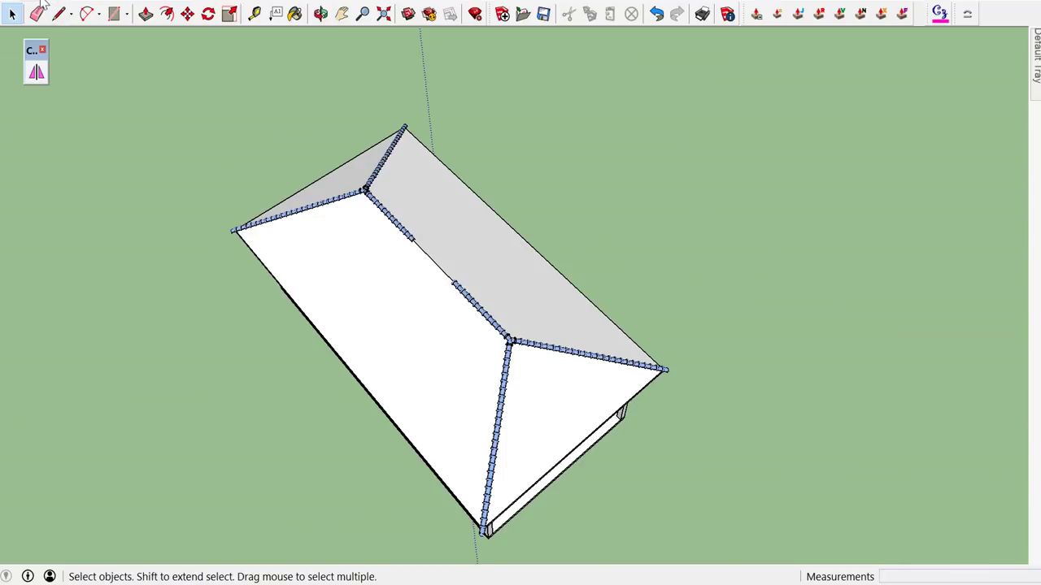
- Use Edit > Unhide > All to restore the hidden middle ridge tiles
click(42, 2)
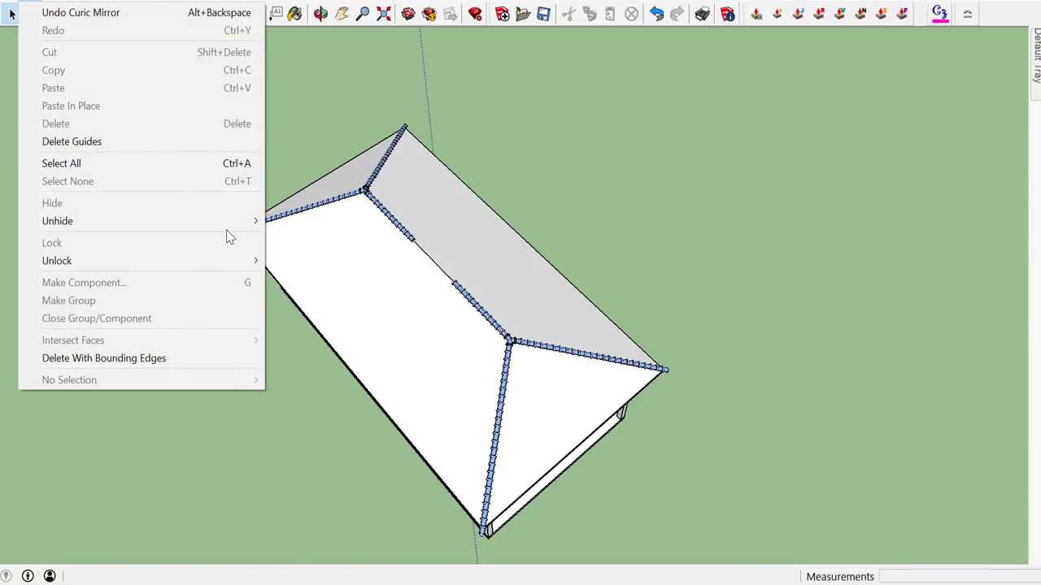
mouse_move(56, 221)
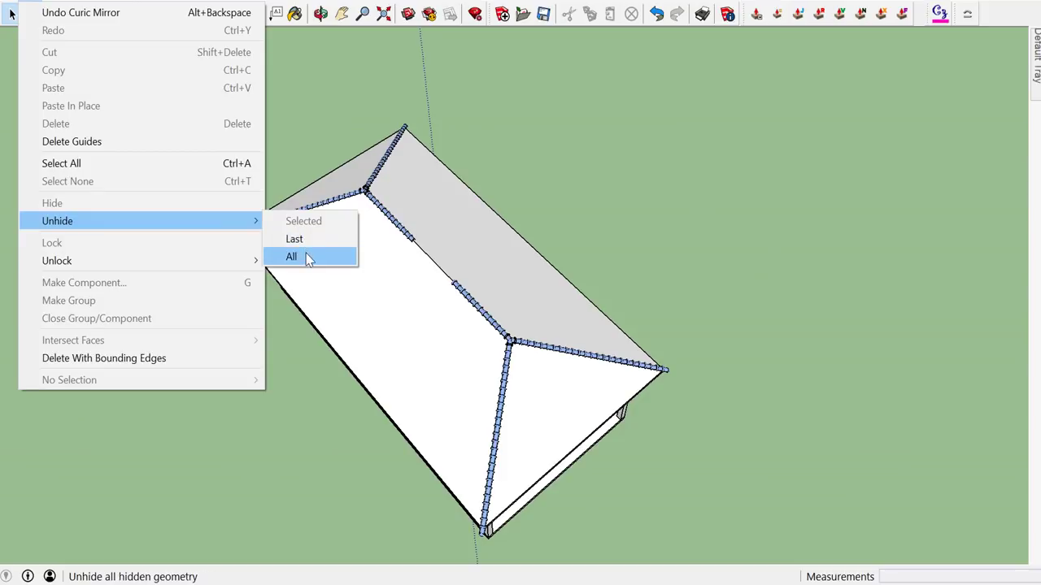
click(309, 259)
mouse_move(343, 281)
middle_down()
mouse_move(516, 263)
mouse_move(762, 282)
middle_up()
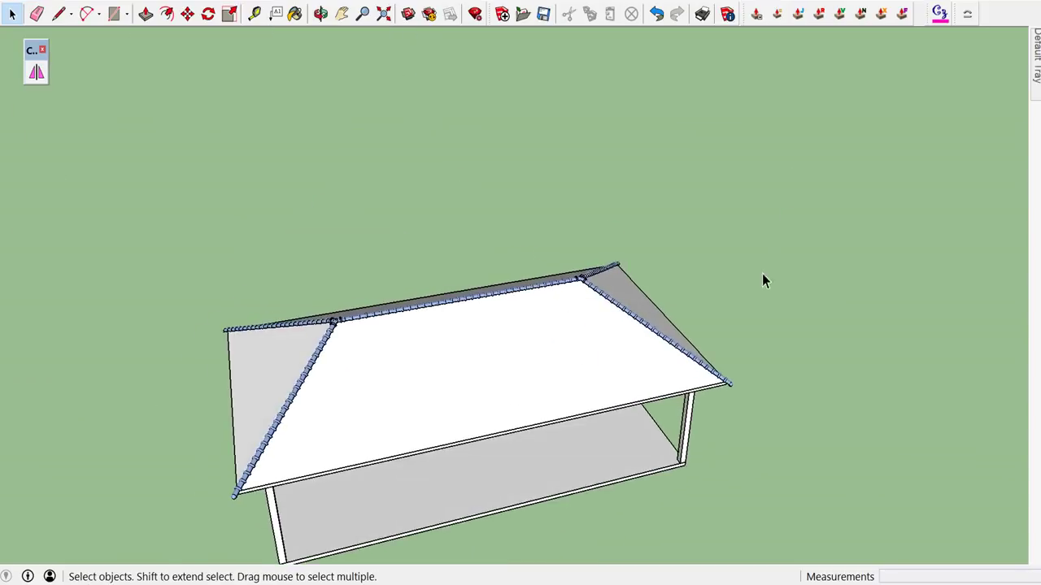
scroll(703, 394, up, 3)
scroll(702, 391, up, 2)
mouse_move(700, 387)
middle_down()
mouse_move(625, 274)
mouse_move(578, 249)
middle_up()
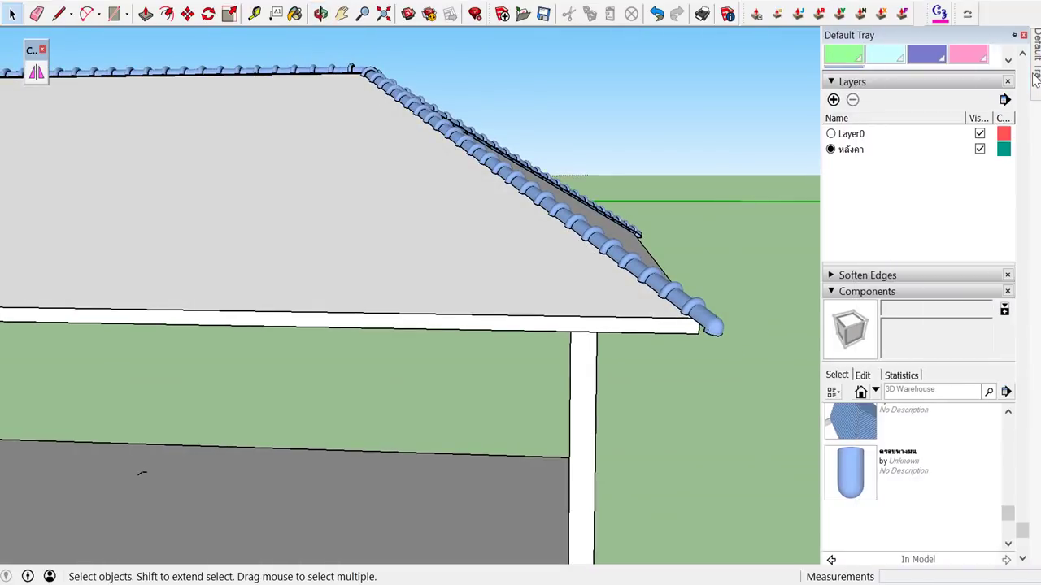
scroll(958, 174, up, 3)
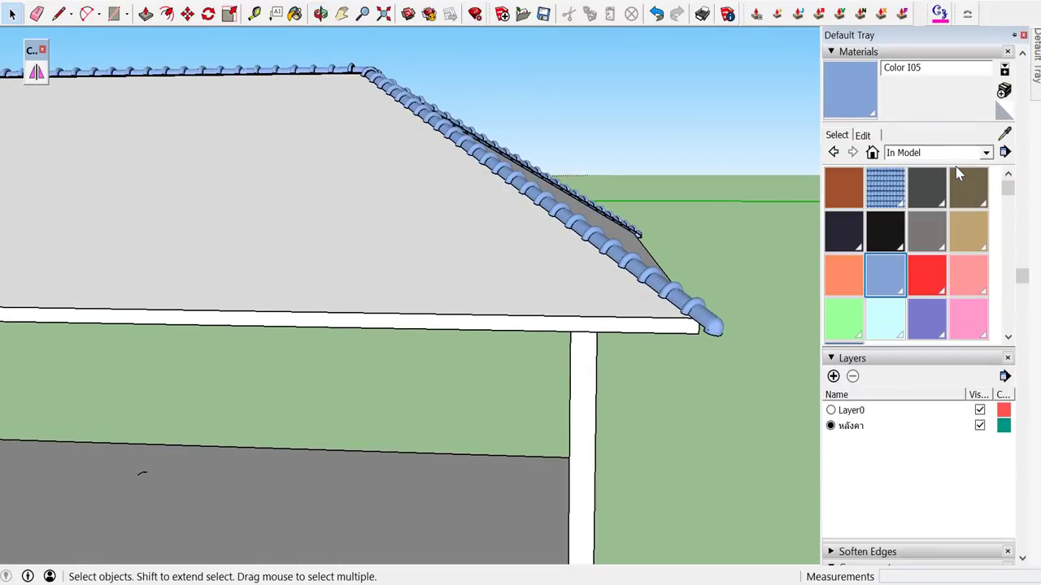
- Paint the grey roof face and the white end face with the blue clay tile texture
click(899, 193)
click(509, 280)
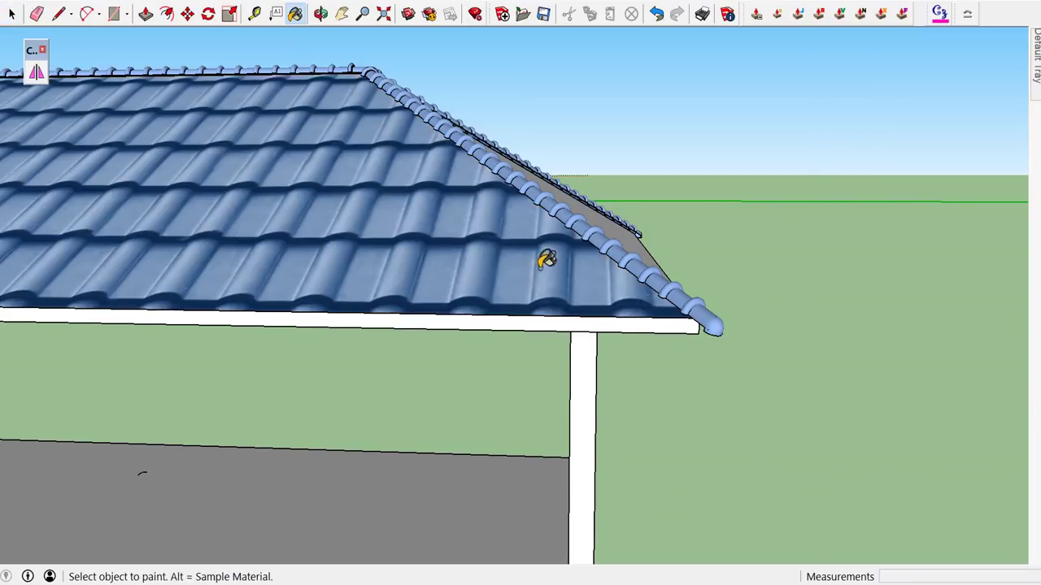
scroll(558, 249, down, 1)
middle_drag(557, 249, 488, 343)
click(488, 344)
- Paint the remaining grey roof face and the right end face with blue clay tiles
mouse_move(695, 283)
middle_down()
mouse_move(571, 365)
mouse_move(420, 326)
middle_up()
scroll(428, 324, down, 2)
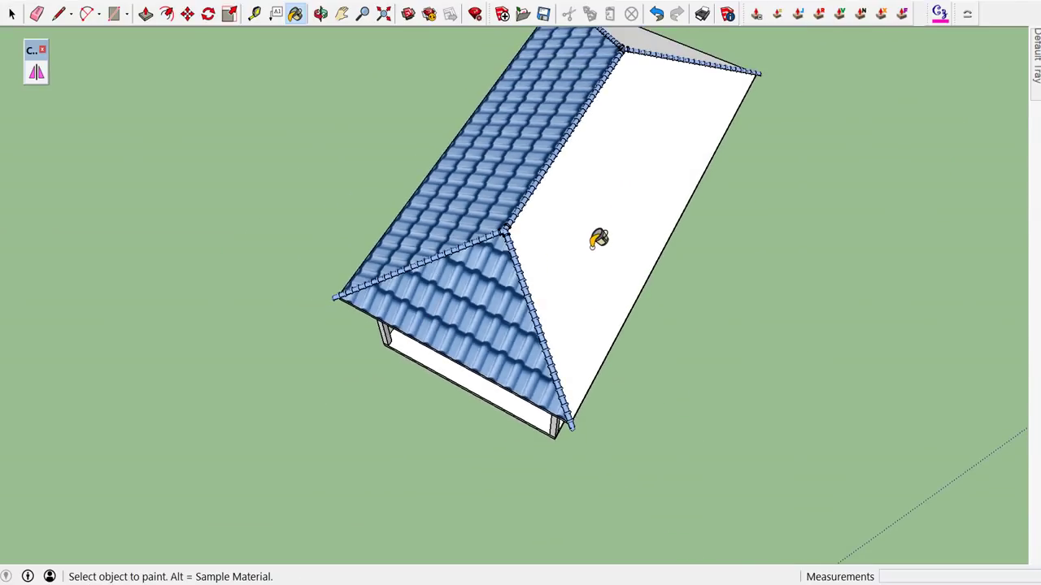
mouse_move(599, 237)
middle_down()
mouse_move(824, 188)
mouse_move(672, 211)
mouse_move(302, 225)
middle_up()
click(570, 216)
mouse_move(651, 228)
middle_down()
mouse_move(318, 259)
mouse_move(364, 245)
middle_up()
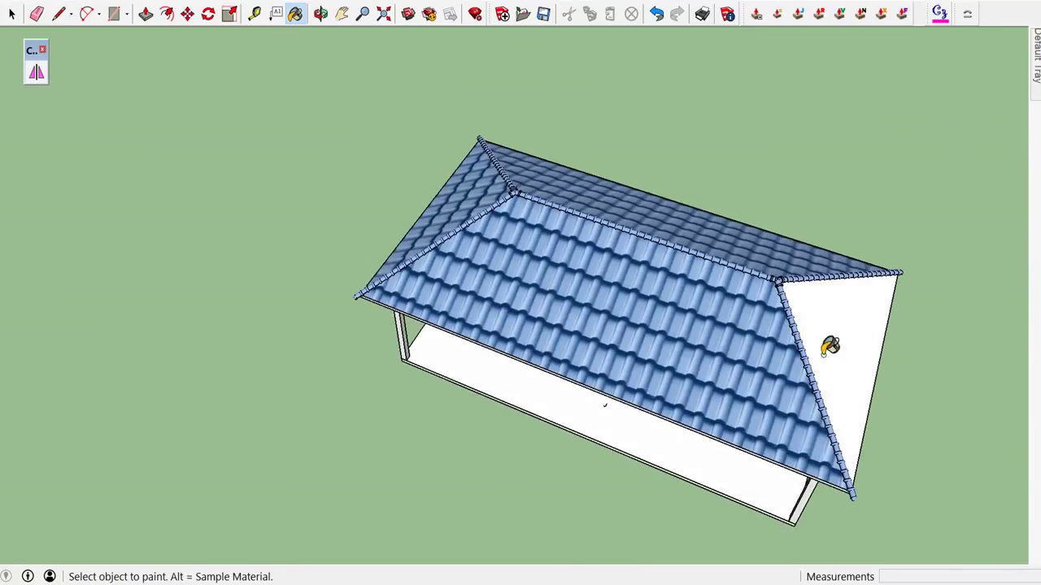
click(849, 350)
middle_drag(900, 377, 593, 390)
scroll(393, 306, up, 5)
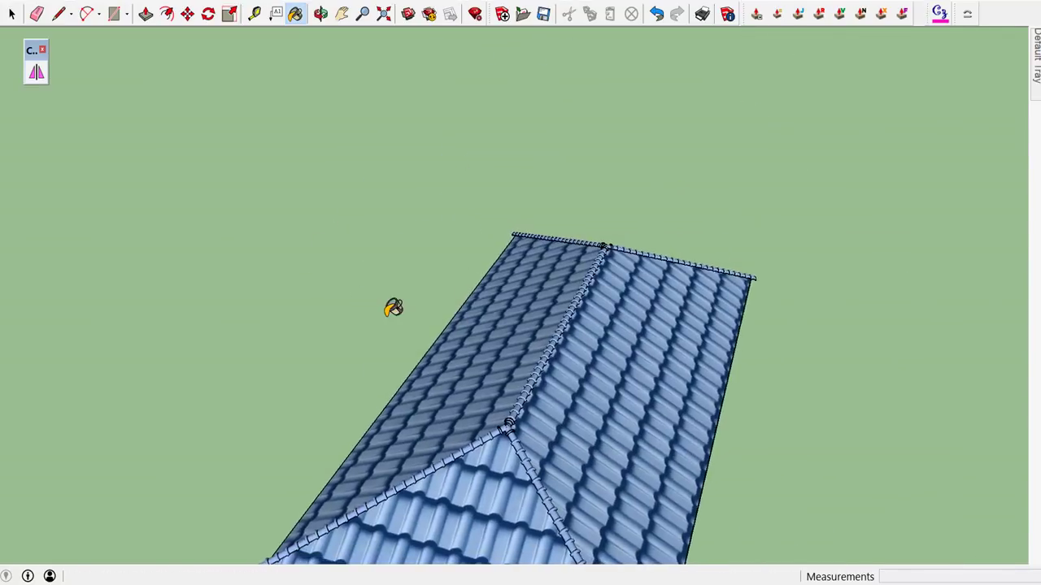
scroll(569, 321, down, 5)
mouse_move(617, 329)
middle_down()
mouse_move(420, 365)
mouse_move(931, 142)
middle_up()
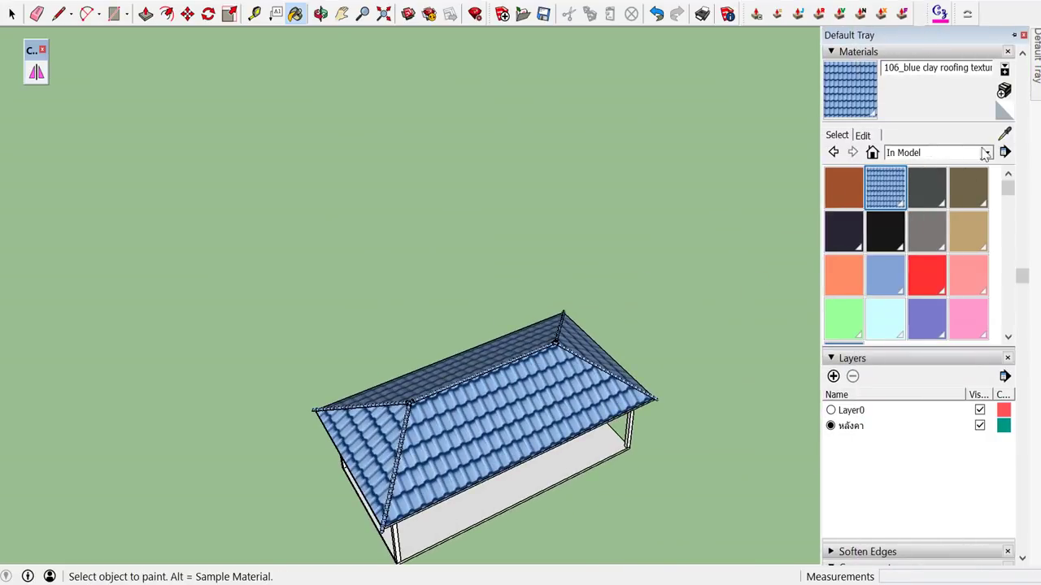
- Set the blue roof tile texture size to 2000 mm, dismissing the invalid length warning
scroll(915, 171, up, 3)
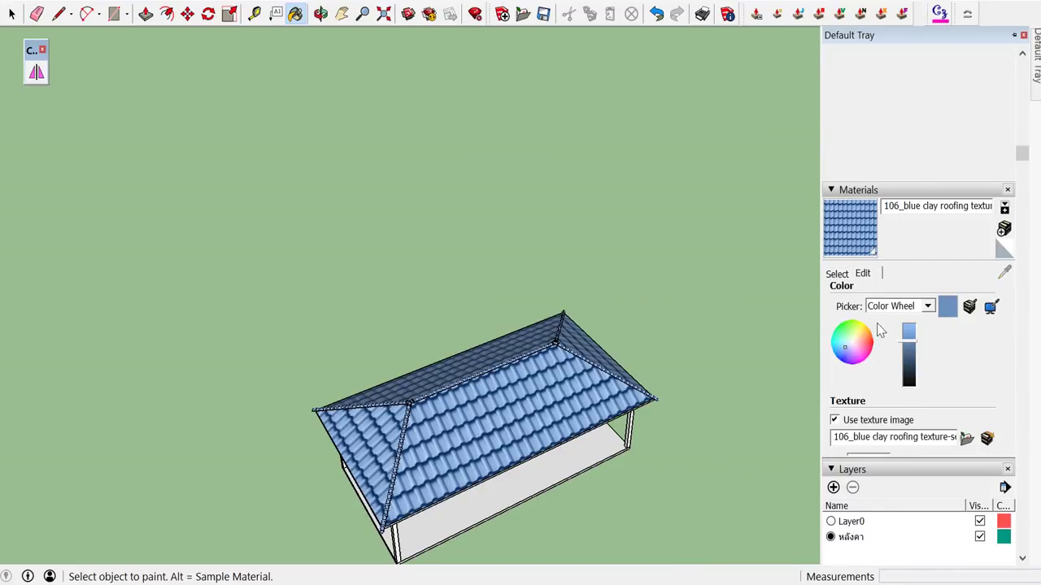
scroll(881, 329, down, 3)
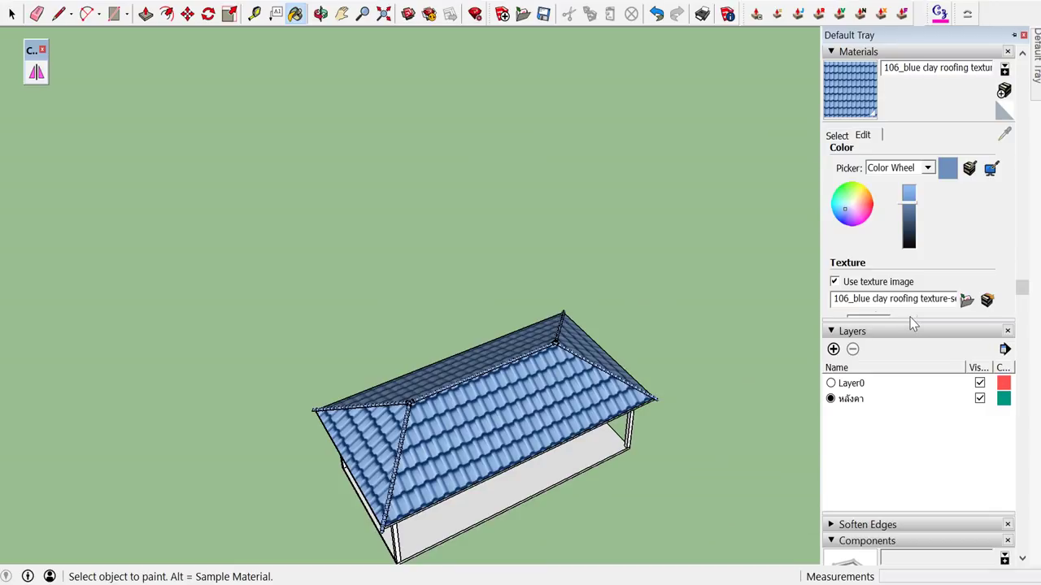
drag(911, 323, 909, 377)
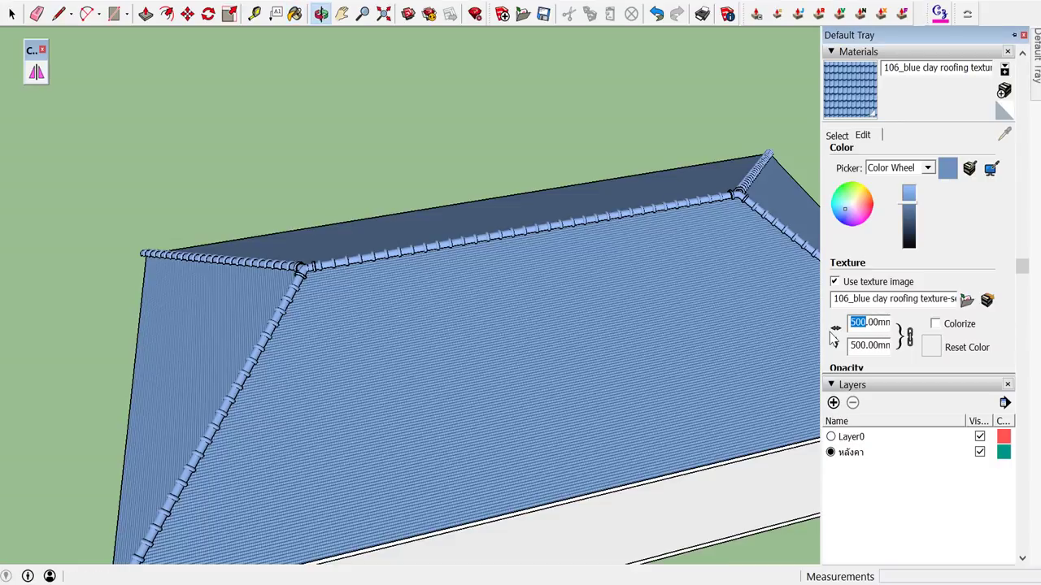
text(2000)
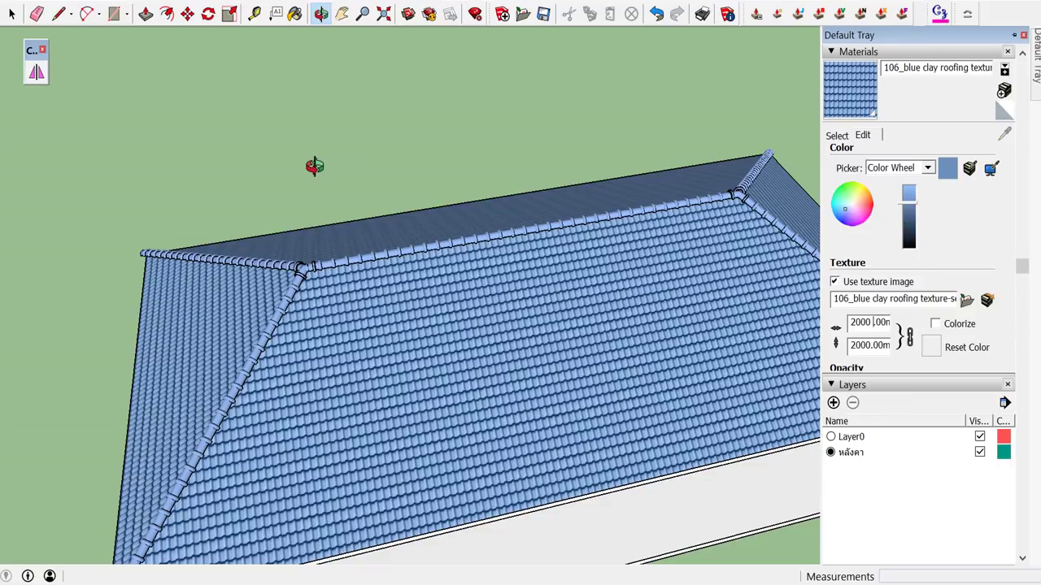
scroll(299, 192, down, 3)
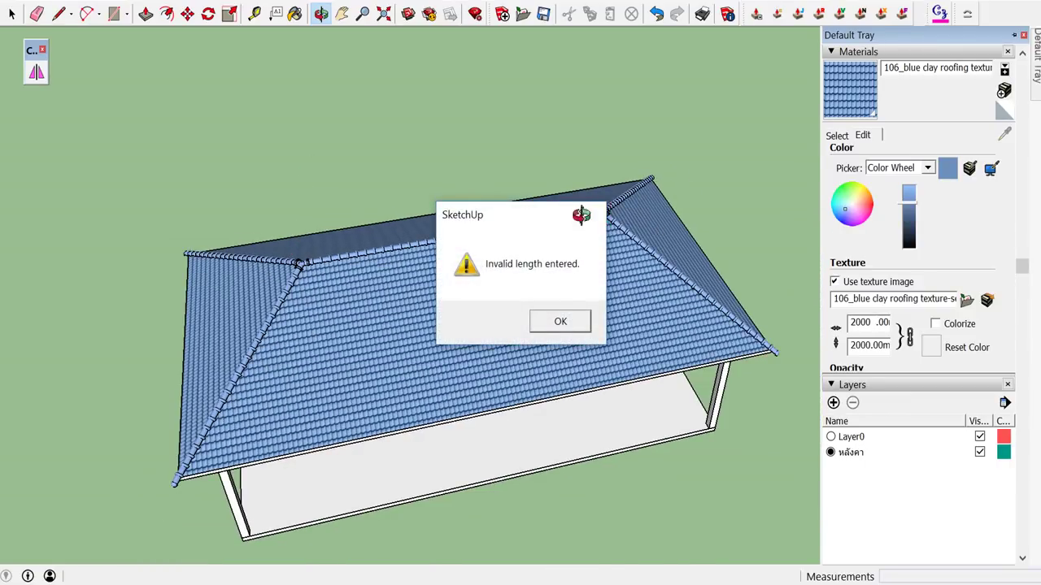
click(592, 213)
click(12, 18)
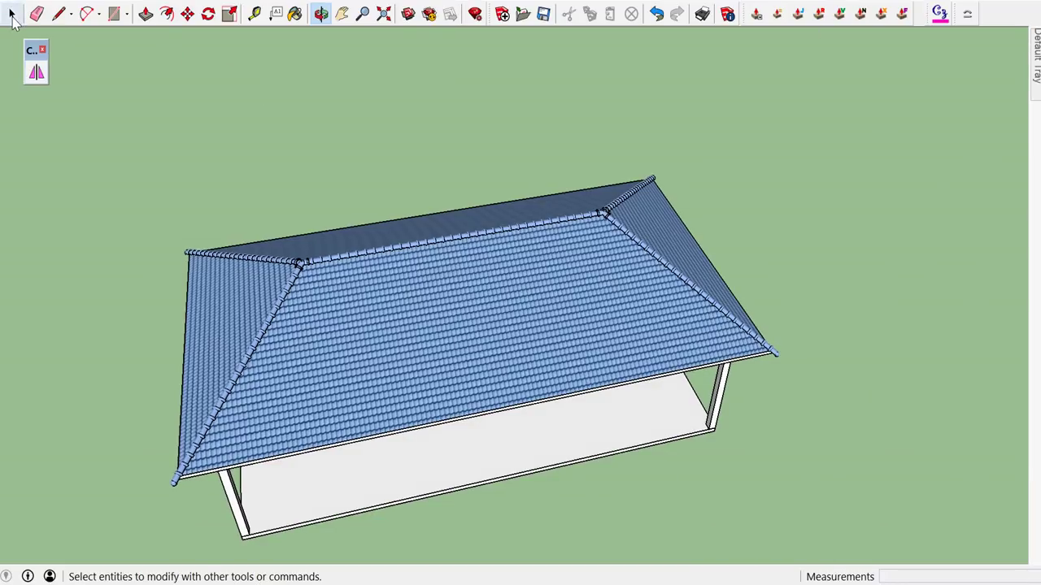
scroll(377, 506, up, 2)
mouse_move(333, 481)
middle_down()
mouse_move(378, 418)
mouse_move(587, 335)
mouse_move(489, 404)
middle_up()
scroll(394, 443, up, 2)
scroll(387, 454, up, 2)
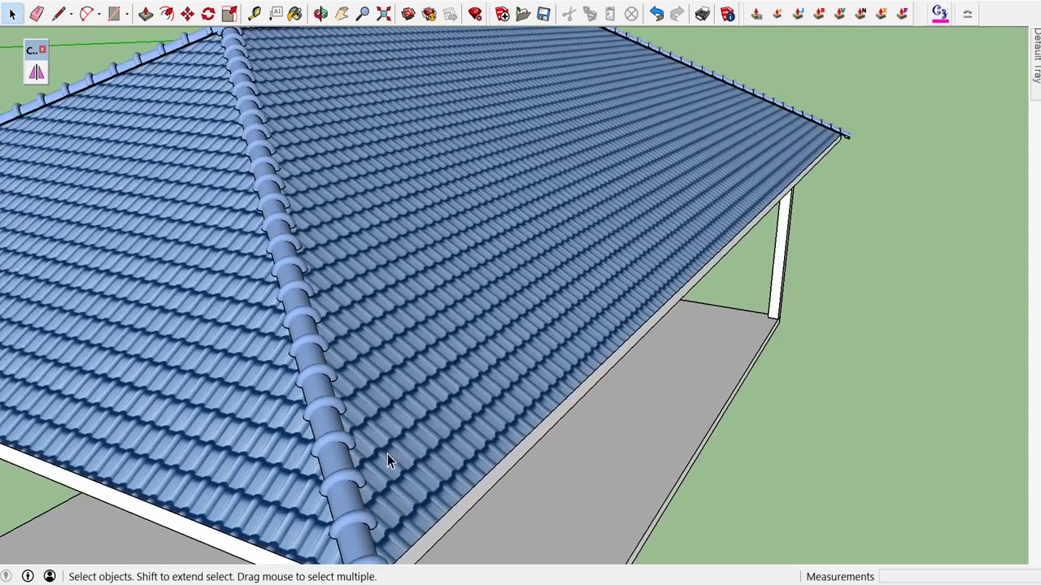
scroll(384, 462, up, 2)
mouse_move(384, 467)
middle_down()
mouse_move(337, 464)
mouse_move(251, 414)
mouse_move(323, 453)
middle_up()
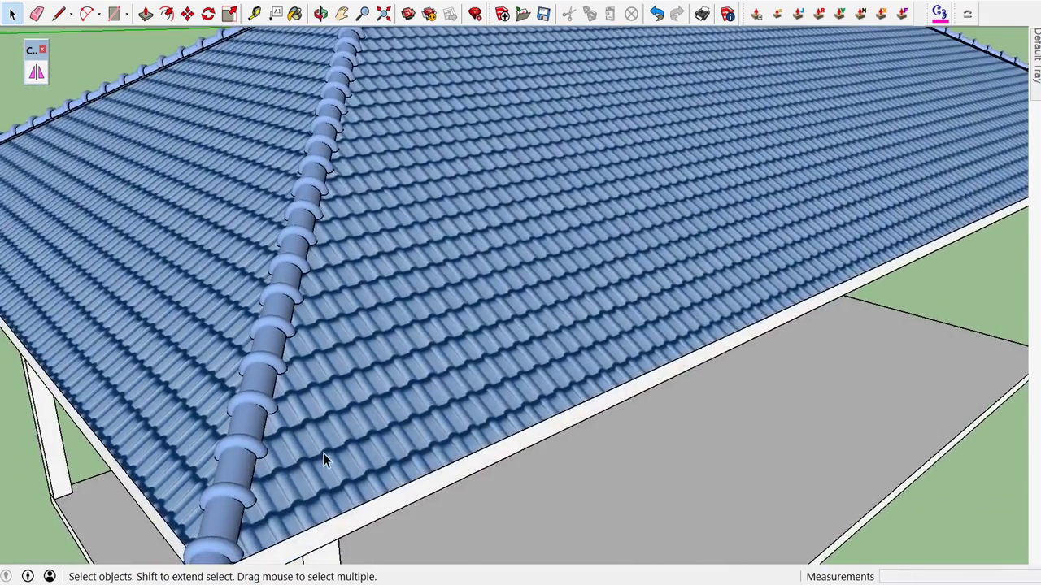
scroll(341, 455, up, 2)
scroll(341, 448, up, 2)
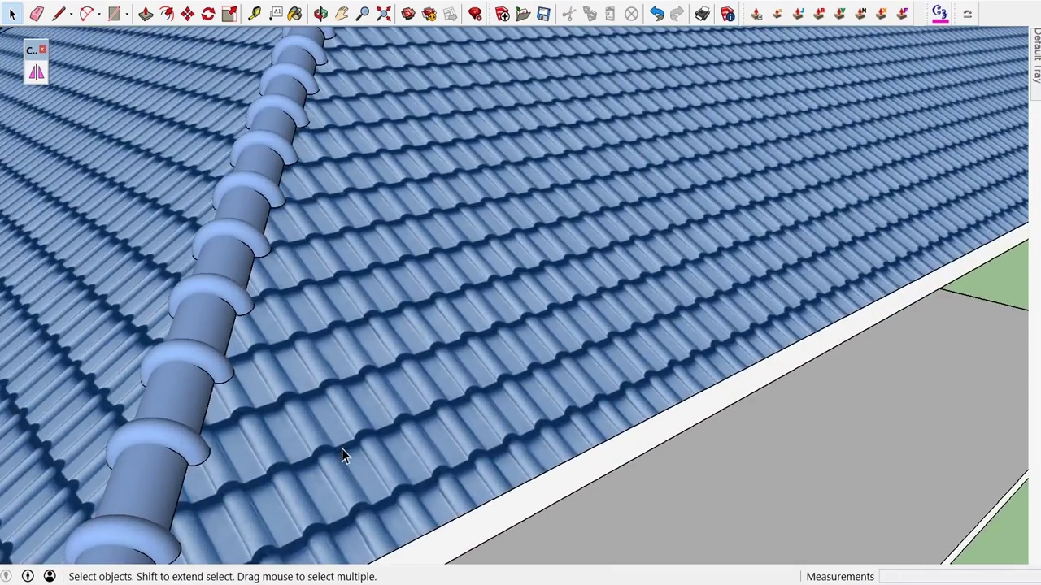
key(t)
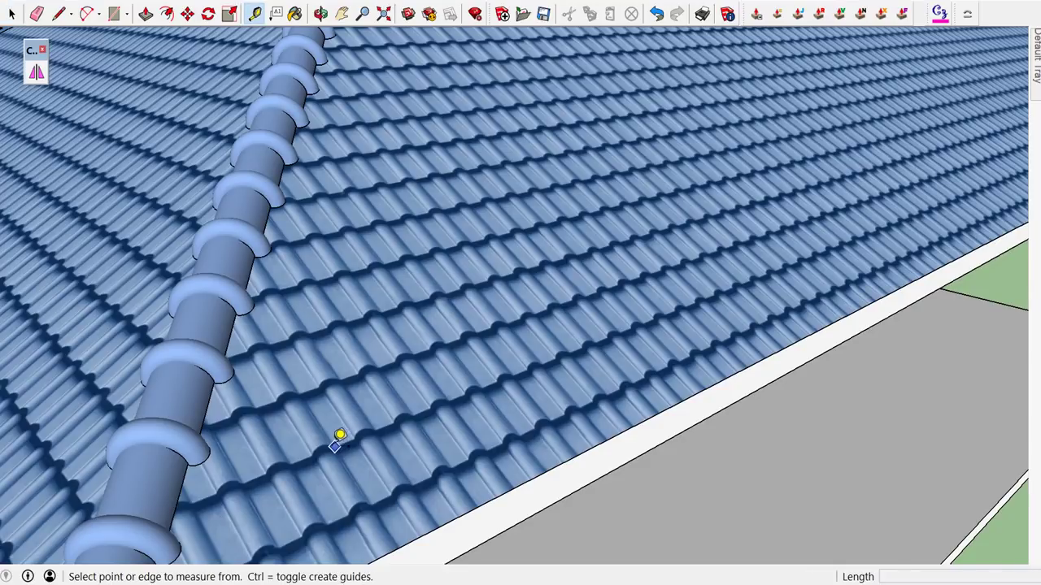
click(317, 459)
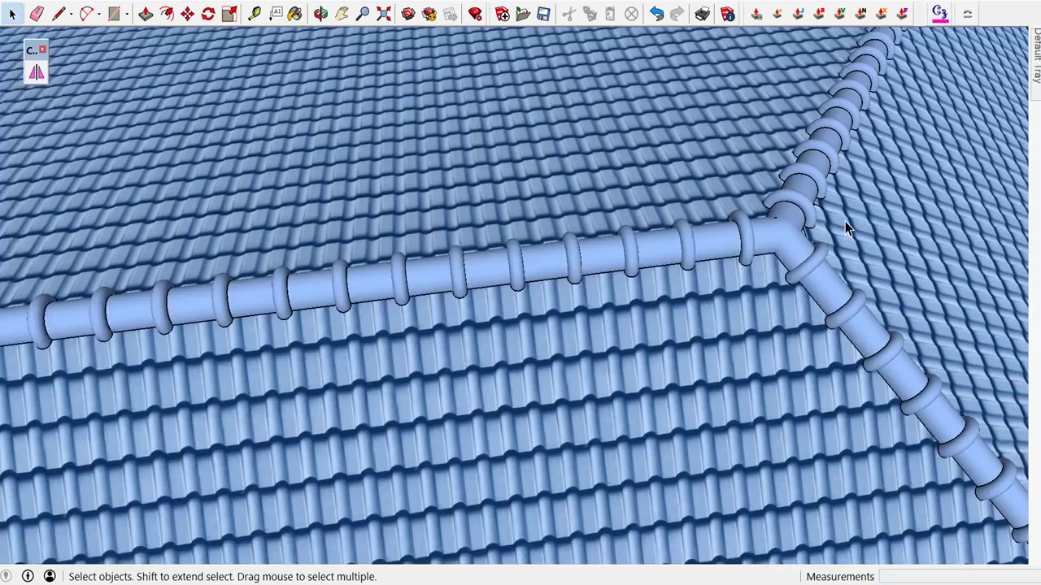
mouse_move(845, 221)
middle_down()
mouse_move(637, 184)
mouse_move(581, 107)
mouse_move(599, 198)
mouse_move(839, 278)
middle_up()
scroll(840, 278, down, 3)
scroll(906, 271, down, 3)
scroll(943, 263, down, 2)
scroll(704, 220, up, 3)
scroll(540, 250, up, 3)
scroll(511, 266, up, 3)
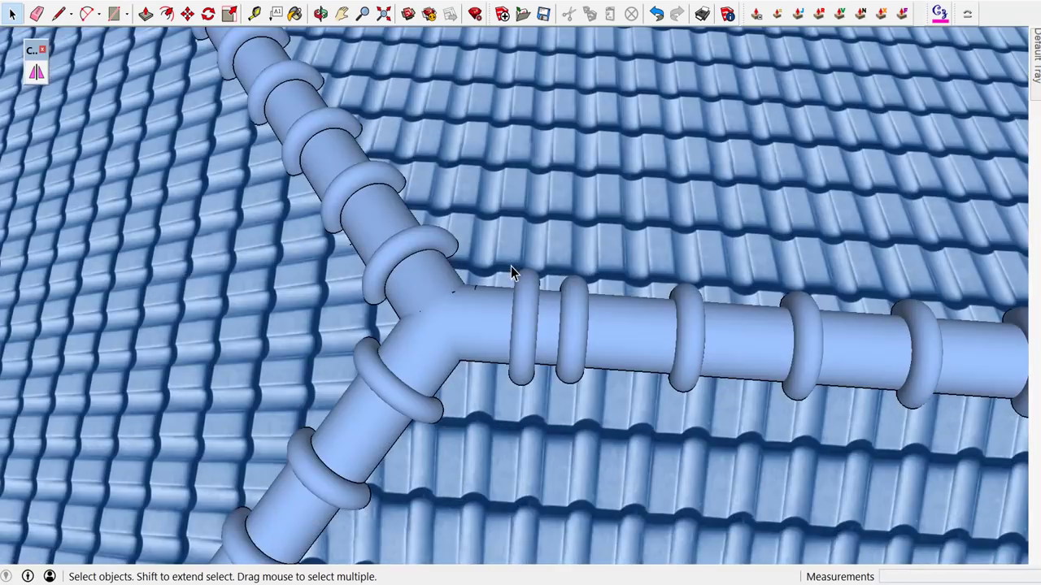
scroll(558, 342, up, 2)
scroll(558, 341, up, 2)
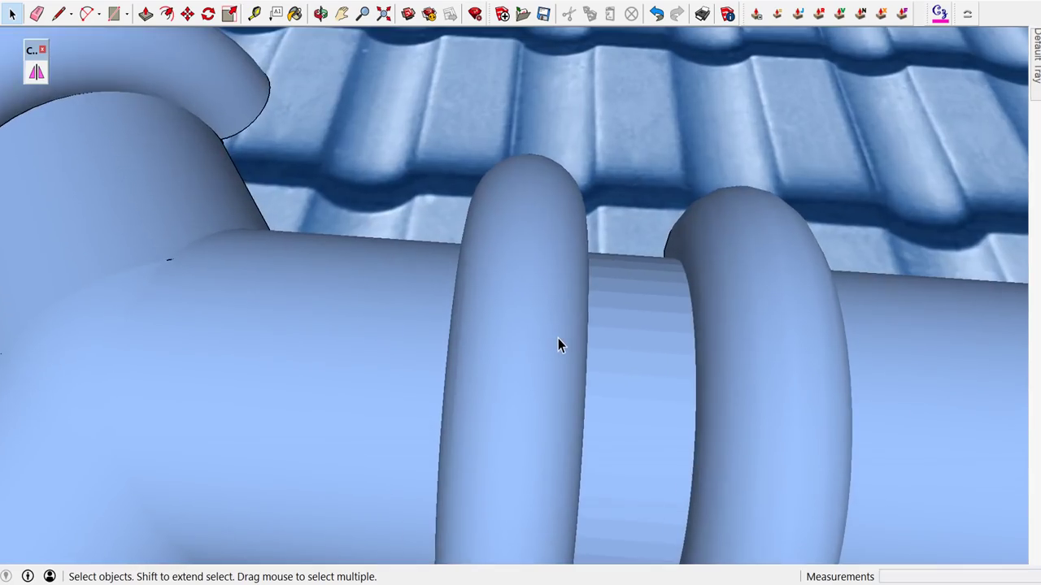
scroll(558, 342, down, 1)
scroll(558, 341, down, 3)
scroll(579, 317, down, 3)
scroll(595, 297, down, 2)
scroll(587, 276, down, 1)
scroll(476, 122, down, 2)
scroll(456, 101, down, 3)
scroll(487, 84, up, 2)
scroll(486, 217, up, 4)
scroll(481, 225, down, 3)
scroll(479, 244, up, 4)
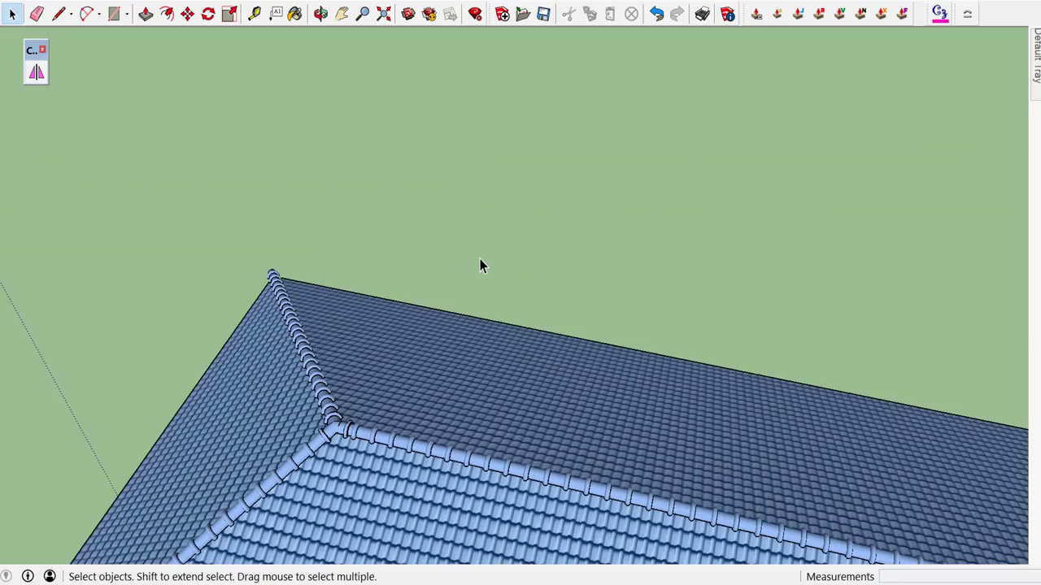
middle_drag(479, 260, 486, 65)
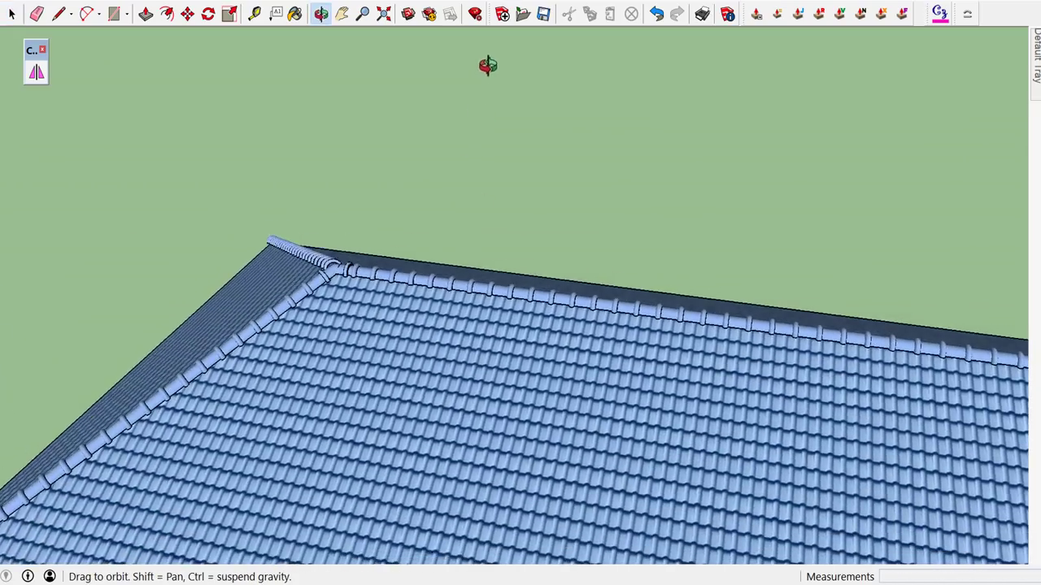
scroll(474, 76, down, 5)
scroll(476, 80, up, 2)
scroll(477, 93, up, 2)
mouse_move(477, 106)
middle_down()
mouse_move(383, 328)
mouse_move(414, 355)
mouse_move(504, 383)
mouse_move(529, 383)
mouse_move(524, 374)
middle_up()
middle_drag(529, 330, 488, 203)
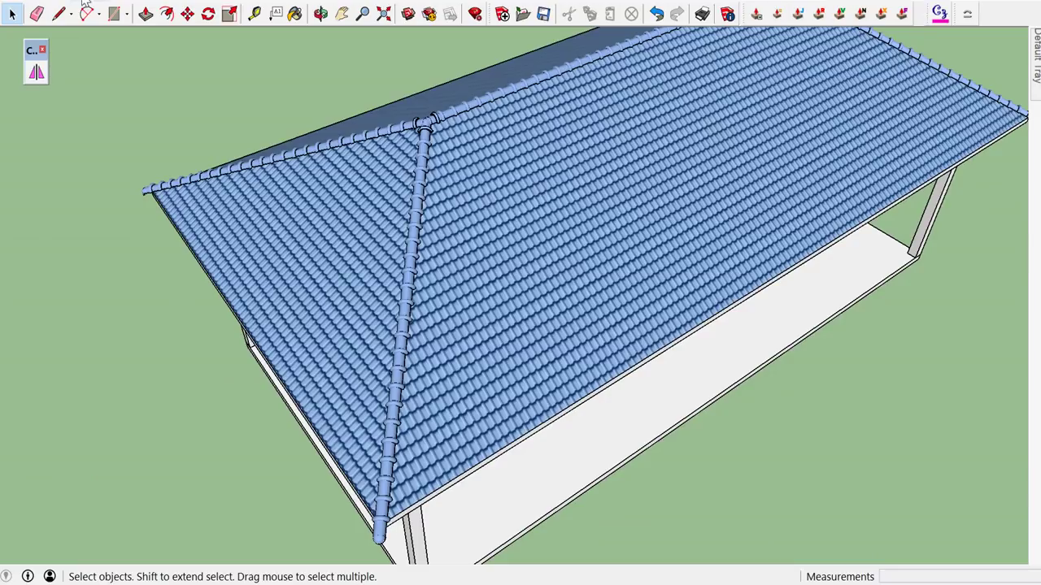
- Uncheck Edges under View > Edge Style so no outlines show
click(52, 2)
mouse_move(98, 185)
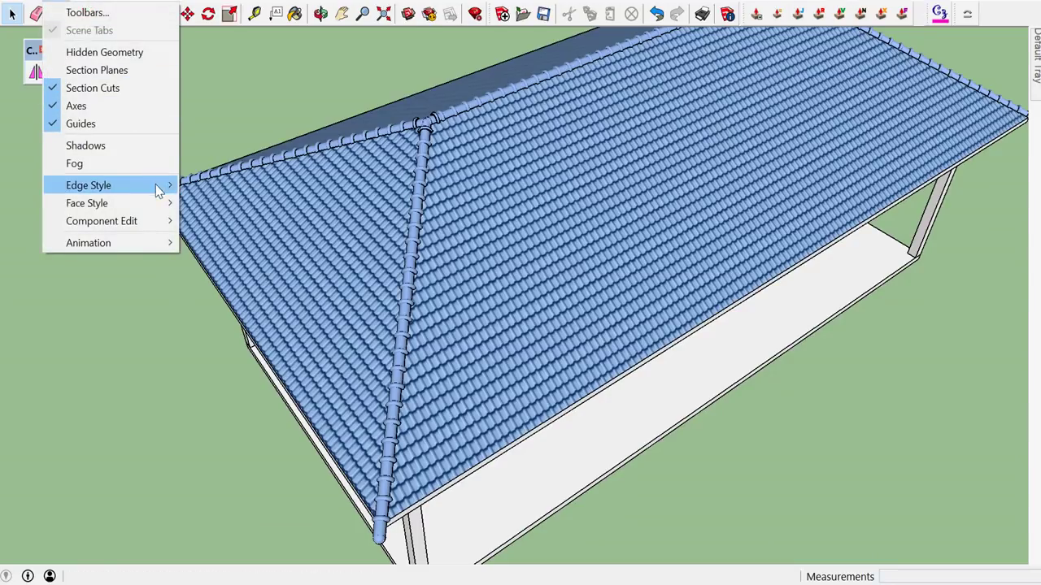
click(193, 186)
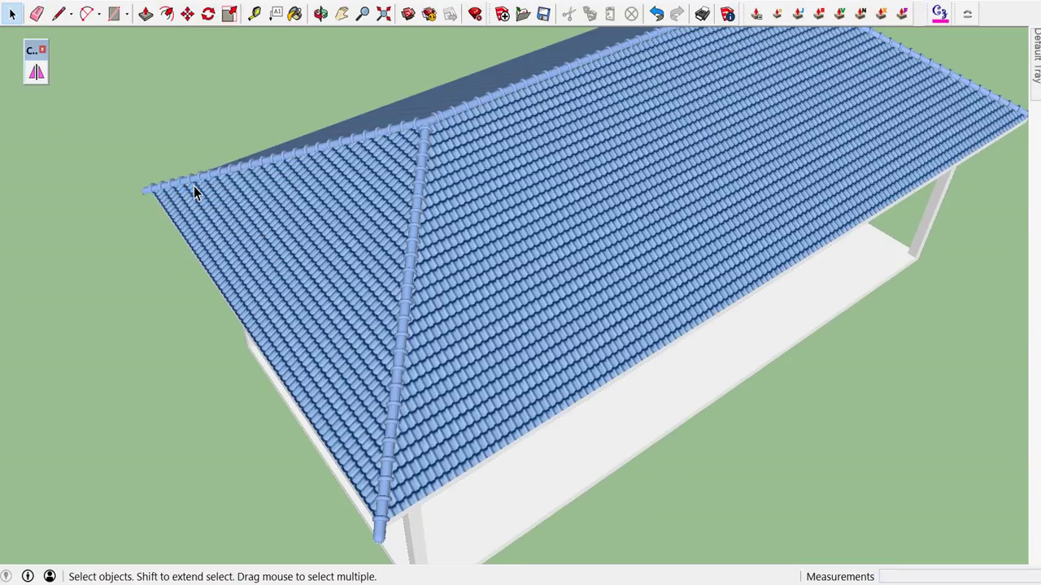